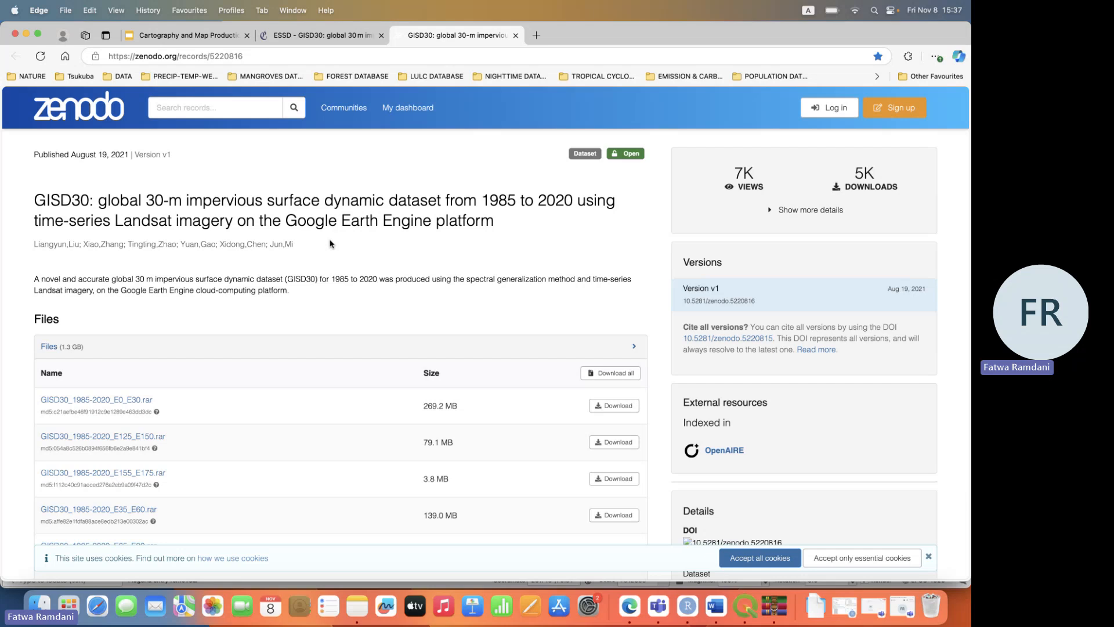
Examine the GISD30 file list on Zenodo and the Data availability section of the ESSD paper.
scroll(330, 243, down, 6)
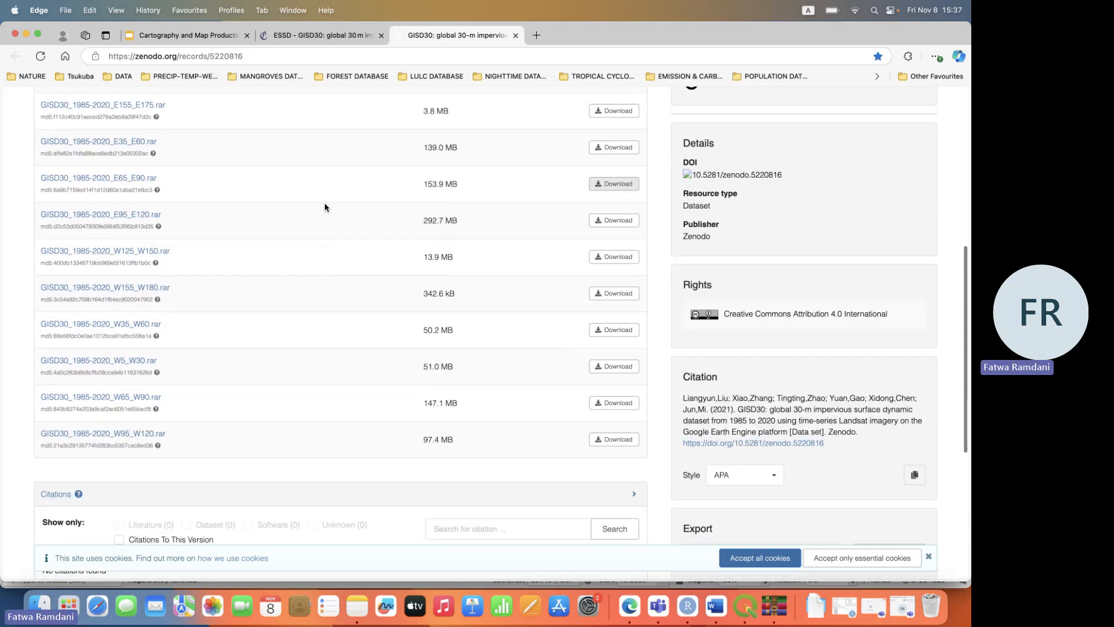
click(312, 37)
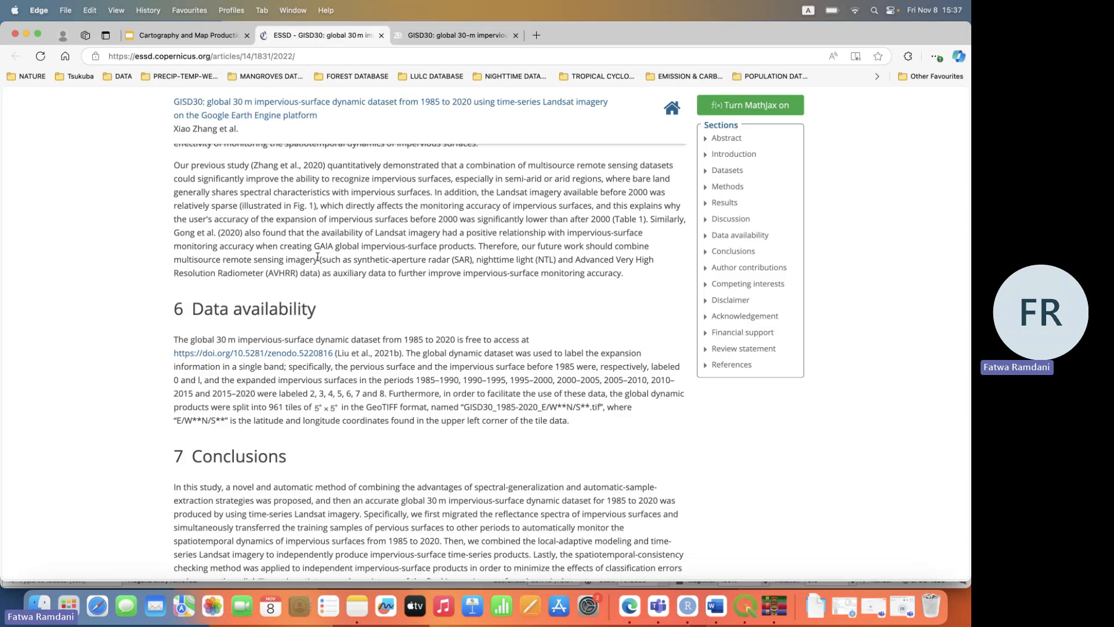
scroll(317, 258, up, 1)
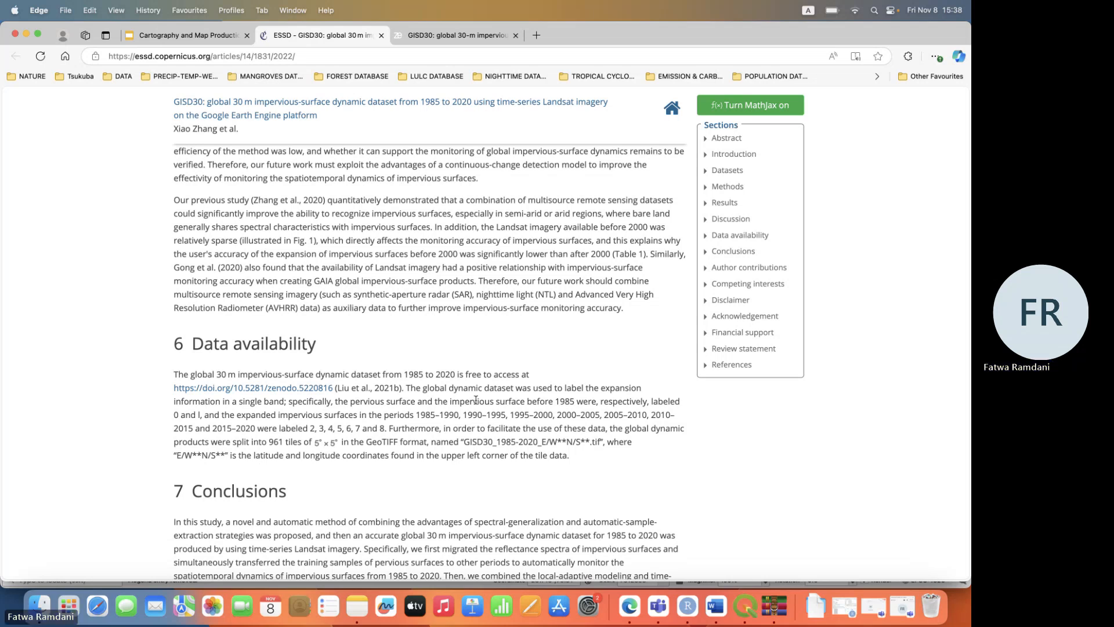
Check the alternative data source slide for the file covering India, and look through the matching Zenodo file list.
click(195, 35)
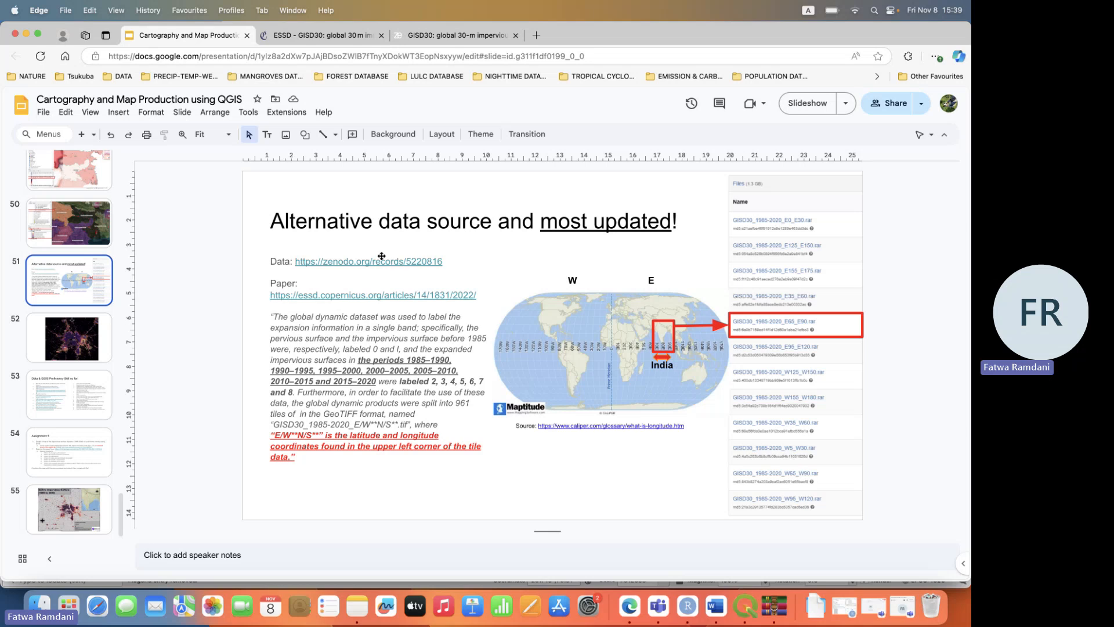
click(403, 37)
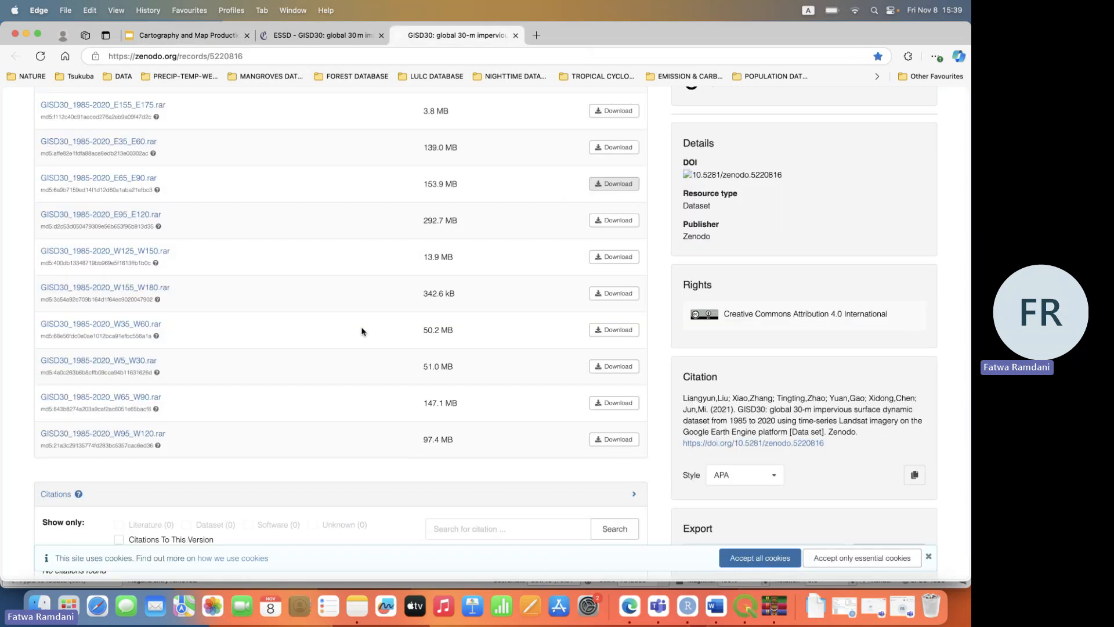
scroll(361, 332, up, 5)
scroll(362, 332, down, 5)
scroll(362, 332, down, 3)
scroll(361, 328, up, 5)
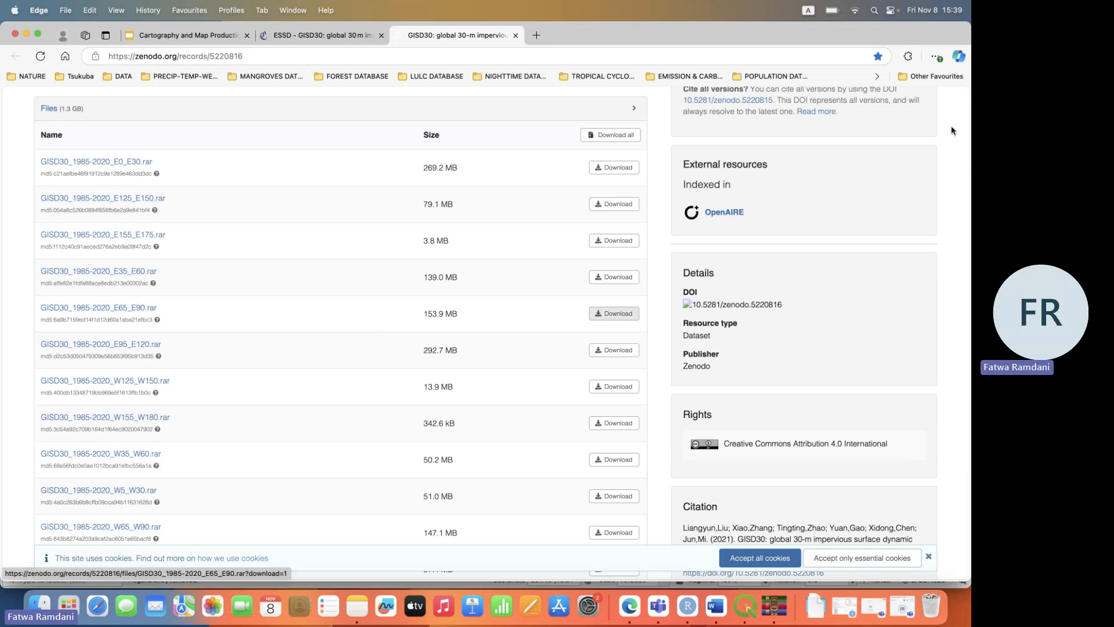
Open the downloaded GISD30_1985-2020_E65_E90.rar from the browser's downloads in the Unzip app and bring up its export option.
click(937, 57)
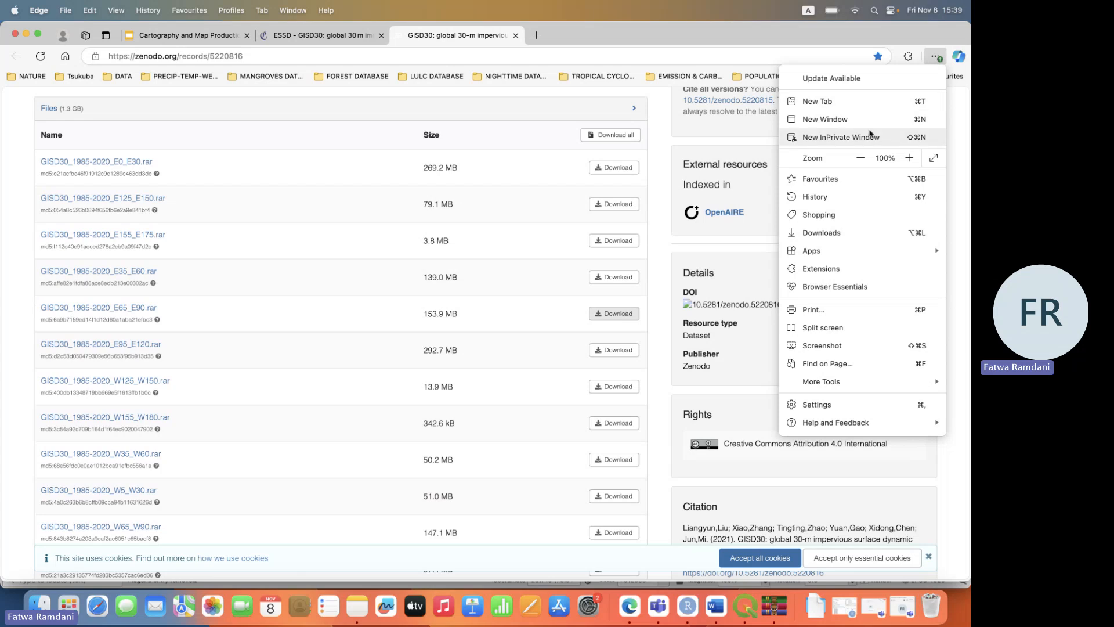
click(831, 231)
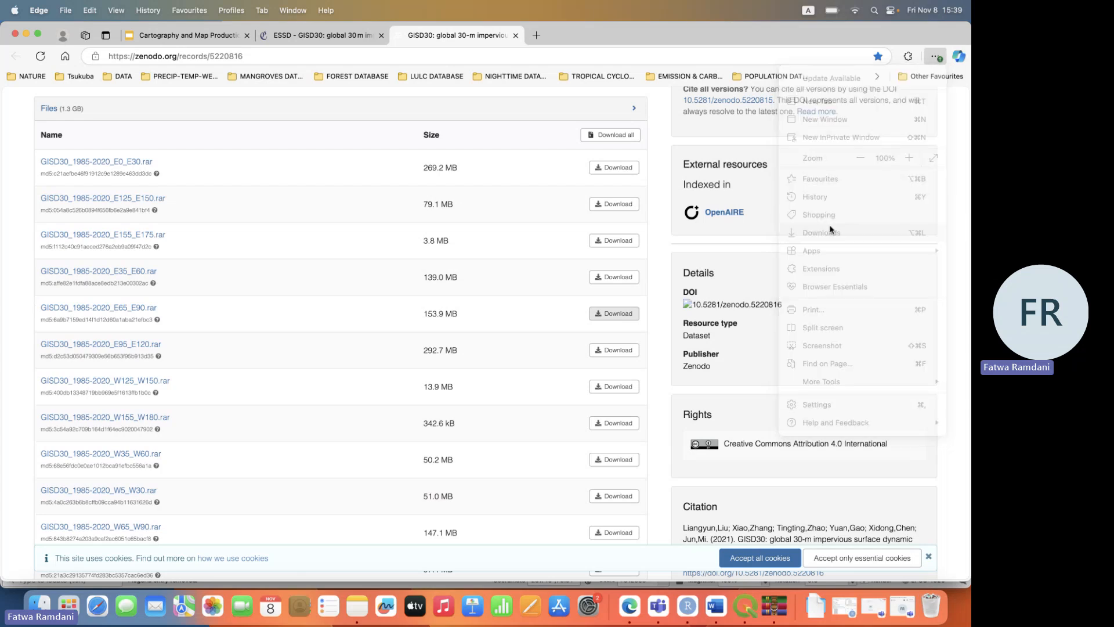
click(874, 99)
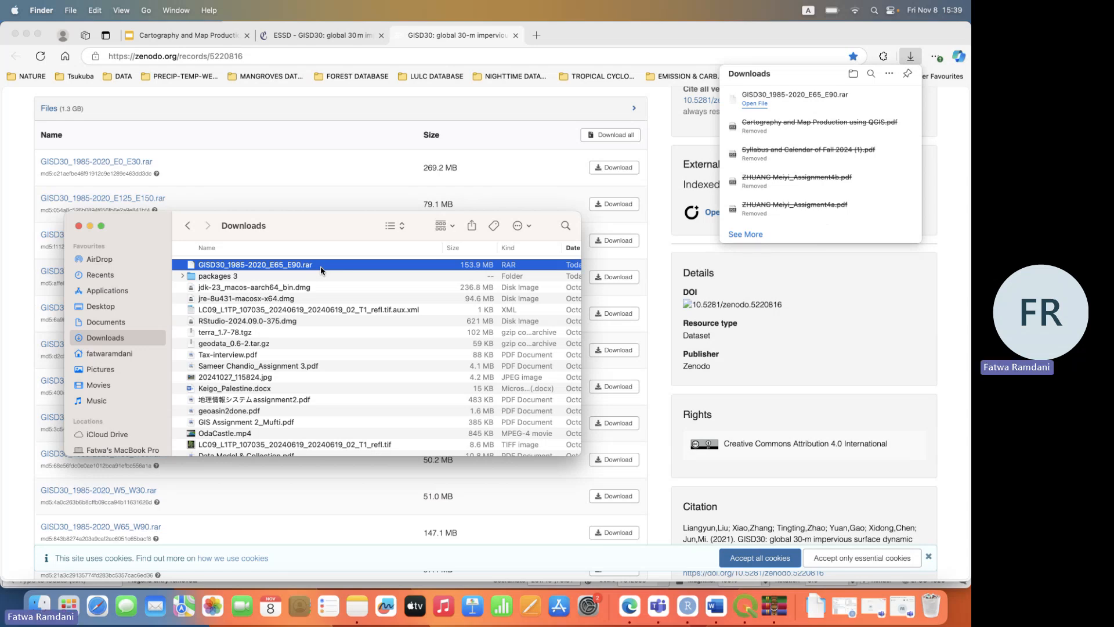
key(ctrl+Up)
click(763, 133)
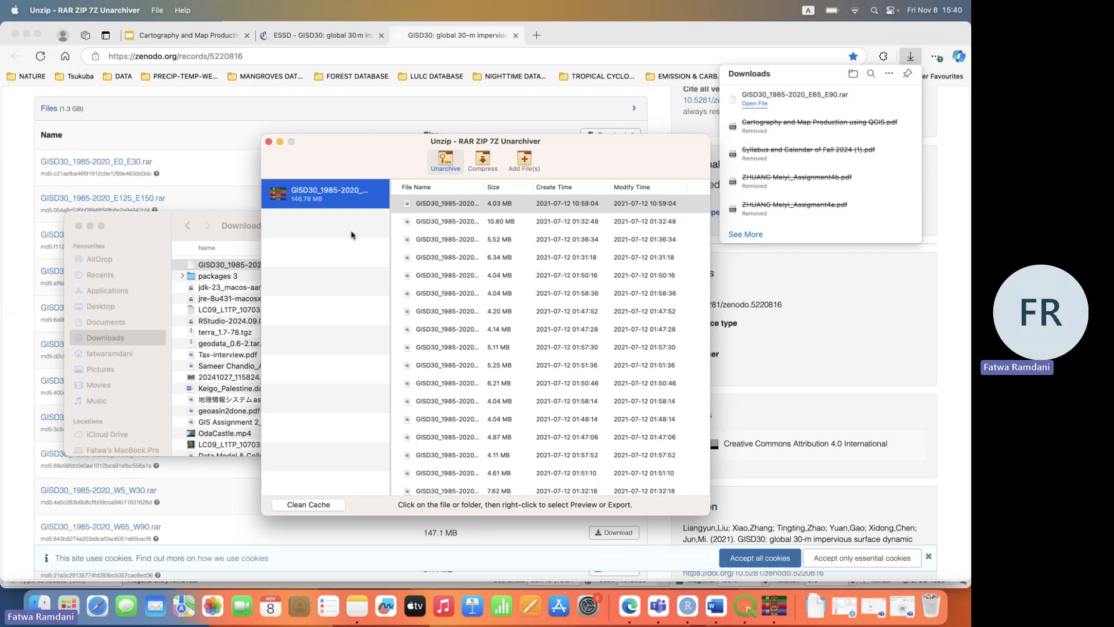
right_click(330, 195)
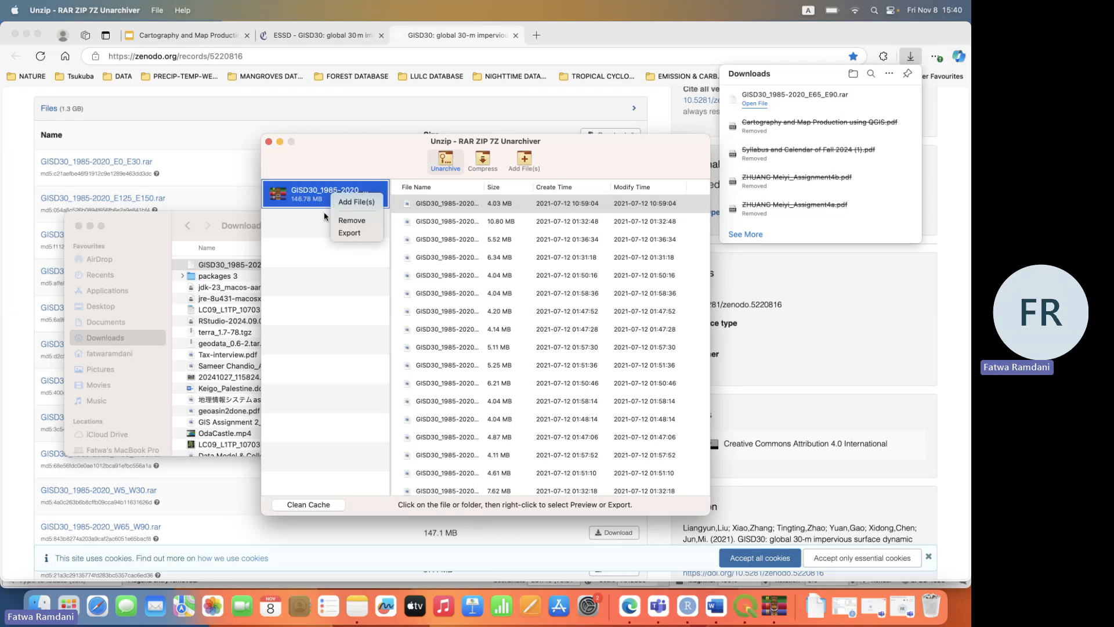
click(365, 239)
Look through the extracted TIFF tiles in the GISD30_1985-2020_E65_E90 folder inside Documents.
click(124, 322)
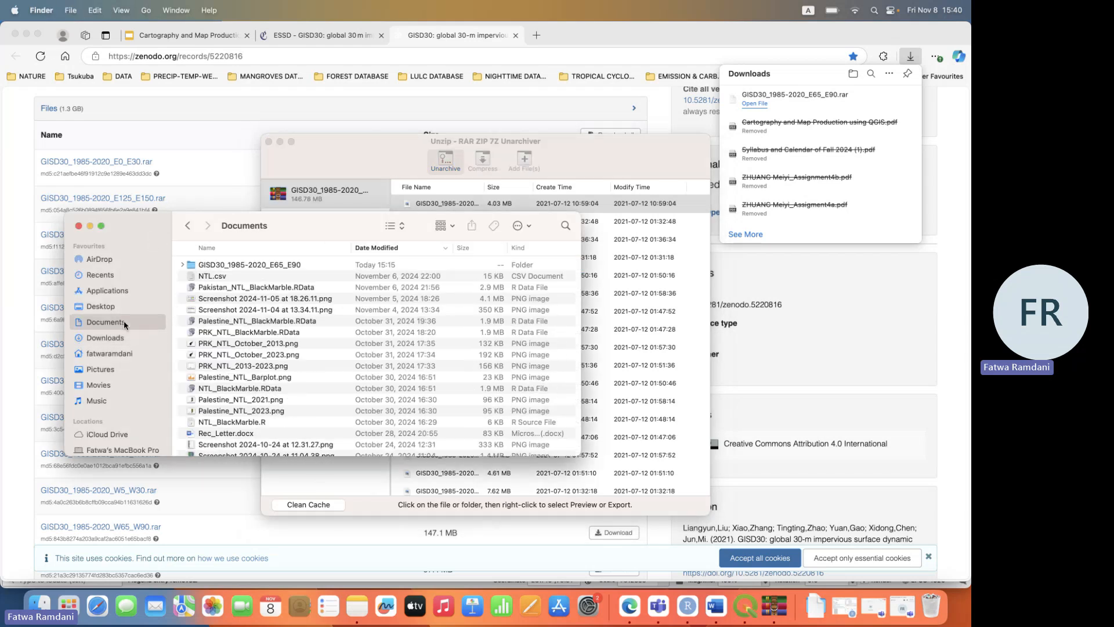
double_click(275, 265)
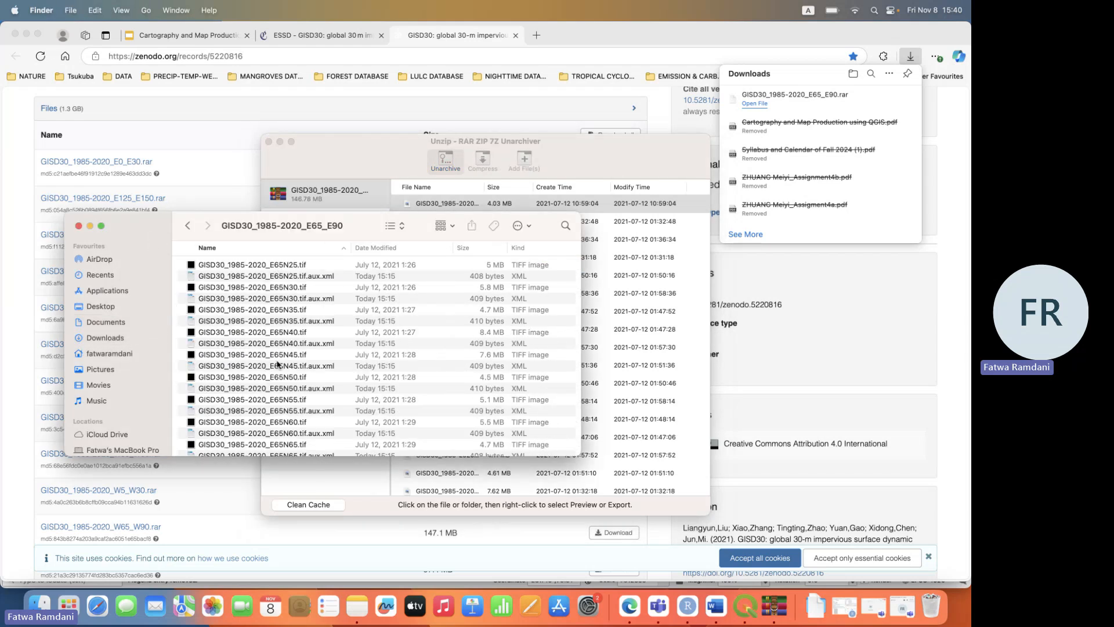
scroll(278, 364, down, 20)
scroll(277, 365, up, 20)
scroll(277, 364, up, 10)
Switch to QGIS and expand Documents in the Browser to reach the GISD30_1985-2020_E65_E90 folder.
key(ctrl+Up)
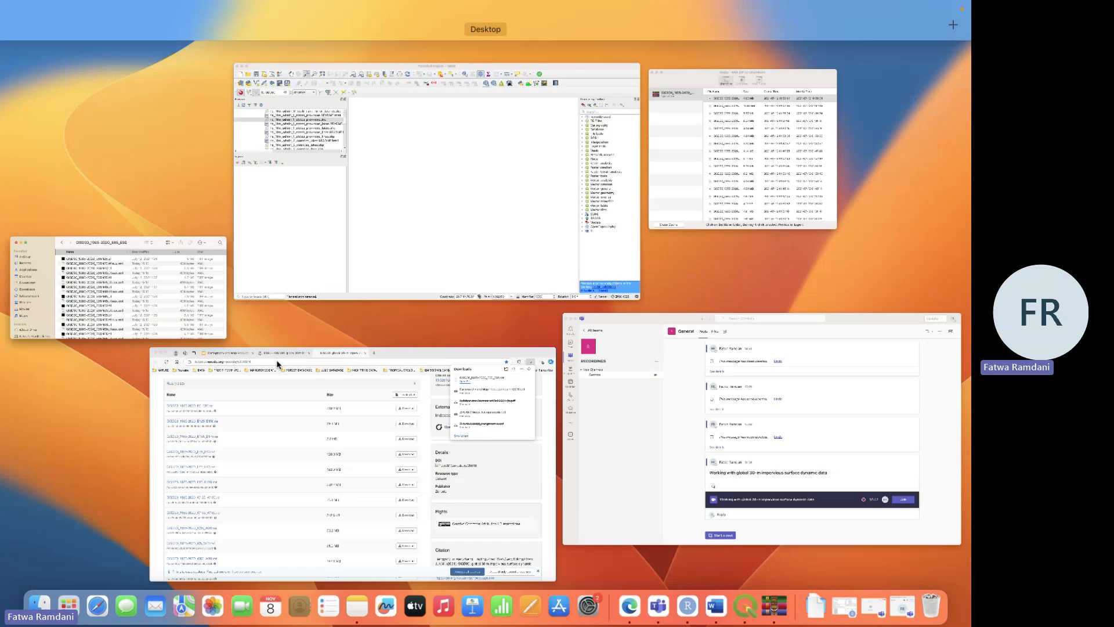
click(368, 211)
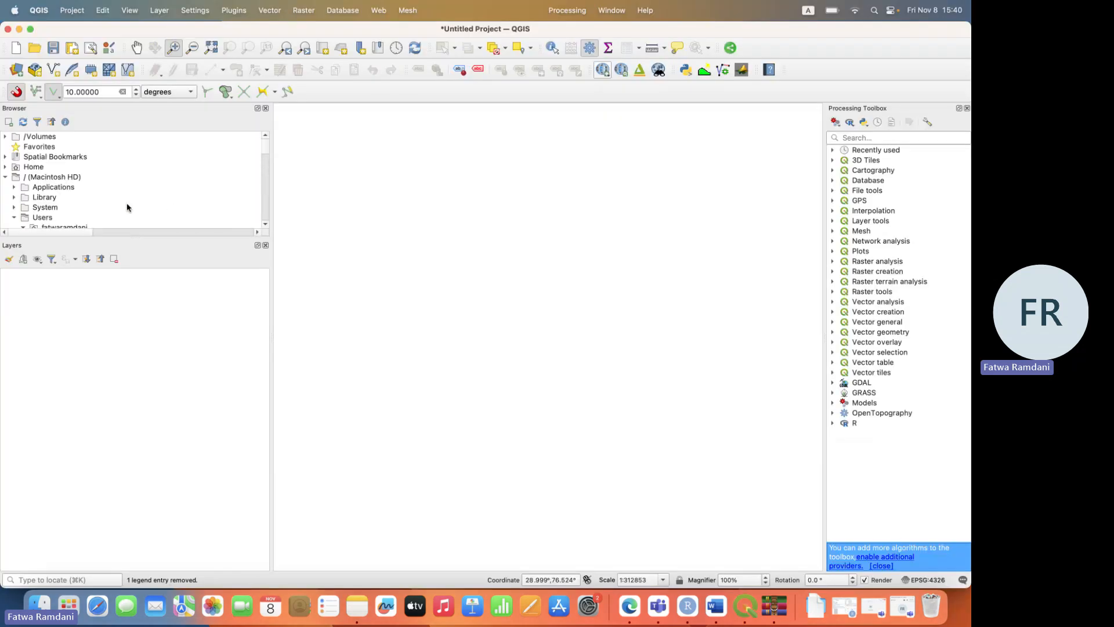
scroll(96, 208, down, 3)
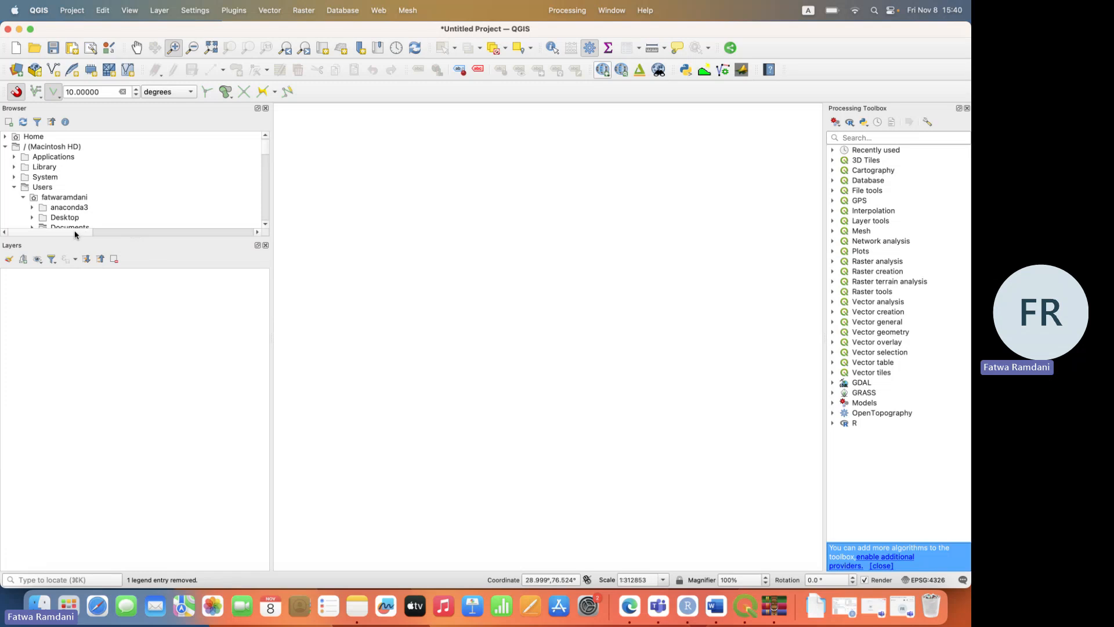
scroll(45, 178, down, 2)
scroll(44, 178, down, 4)
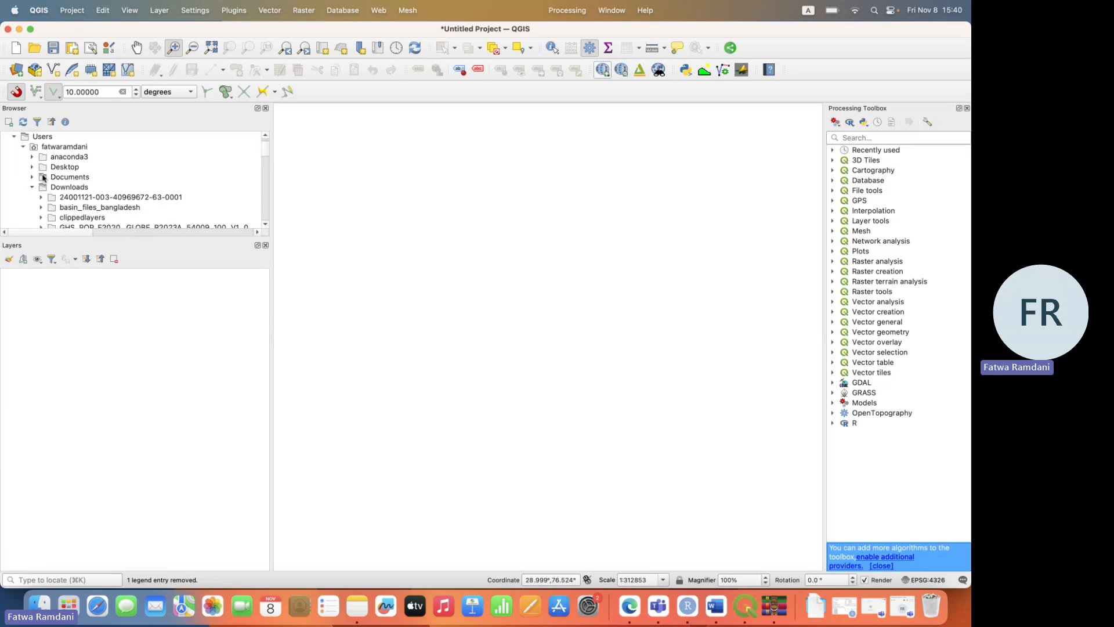
click(32, 177)
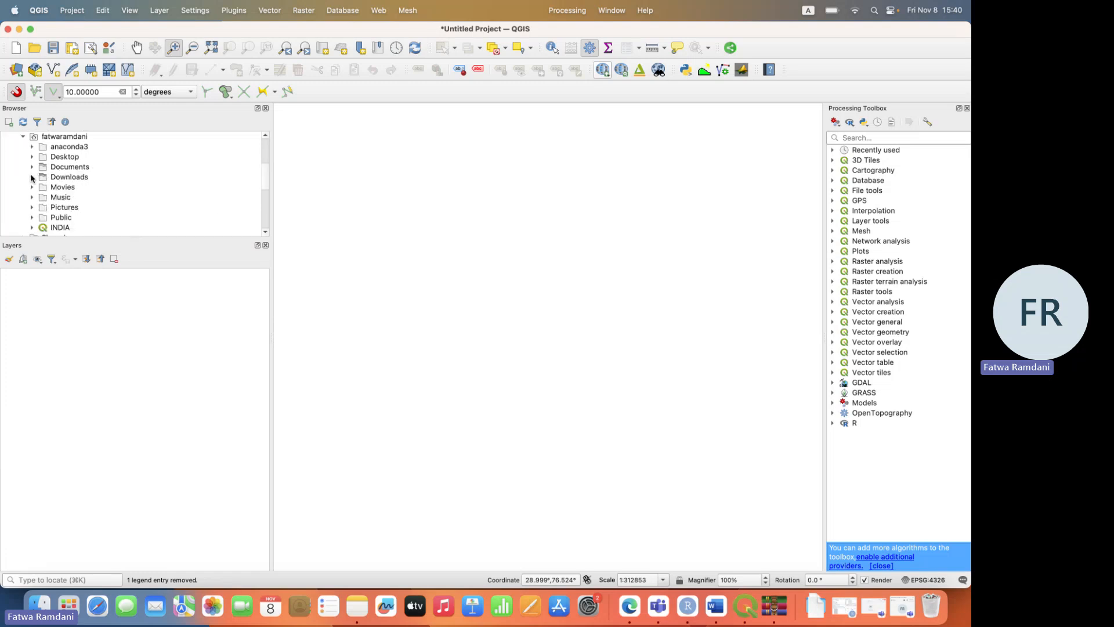
click(32, 166)
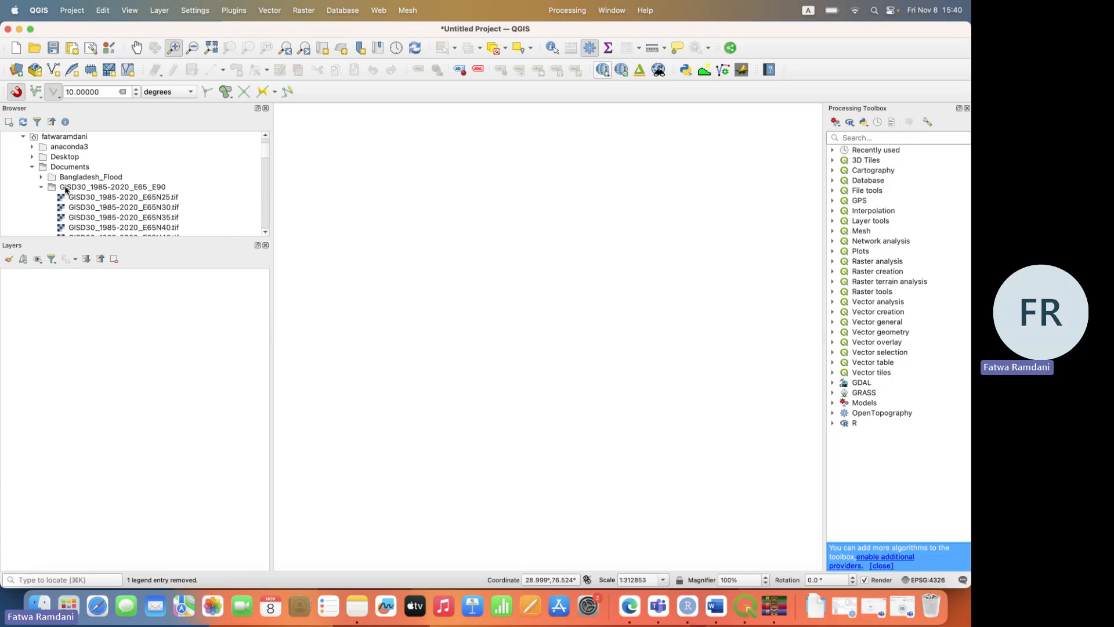
Add all GISD30 tiles from GISD30_1985-2020_E65N25.tif through GISD30_1985-2020_E90N80.tif to the project as layers.
click(150, 197)
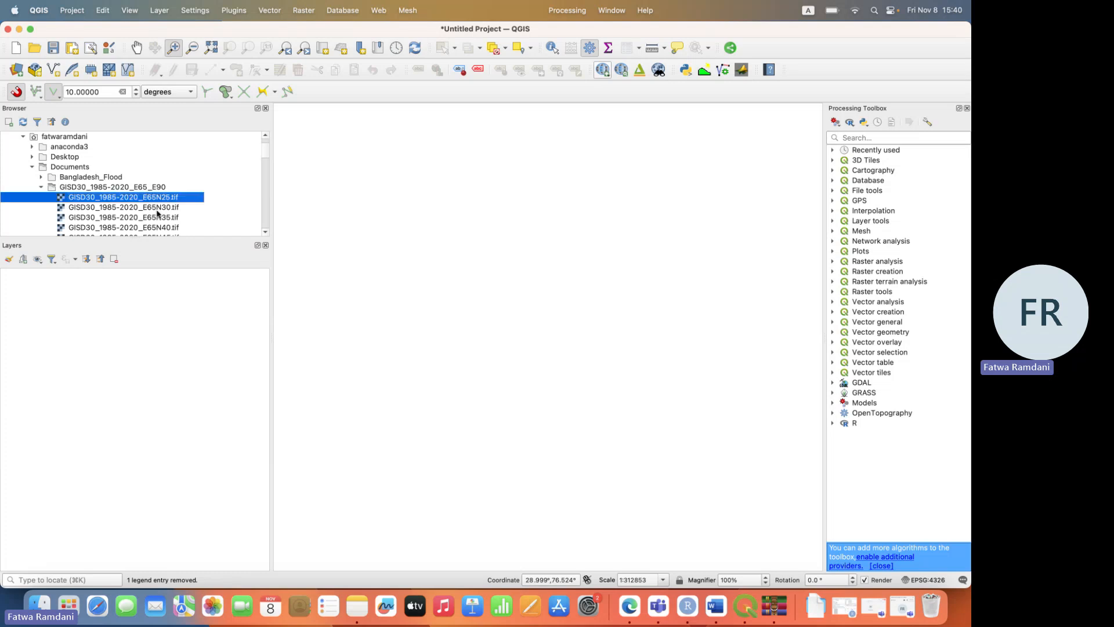
scroll(157, 214, down, 5)
scroll(157, 214, down, 15)
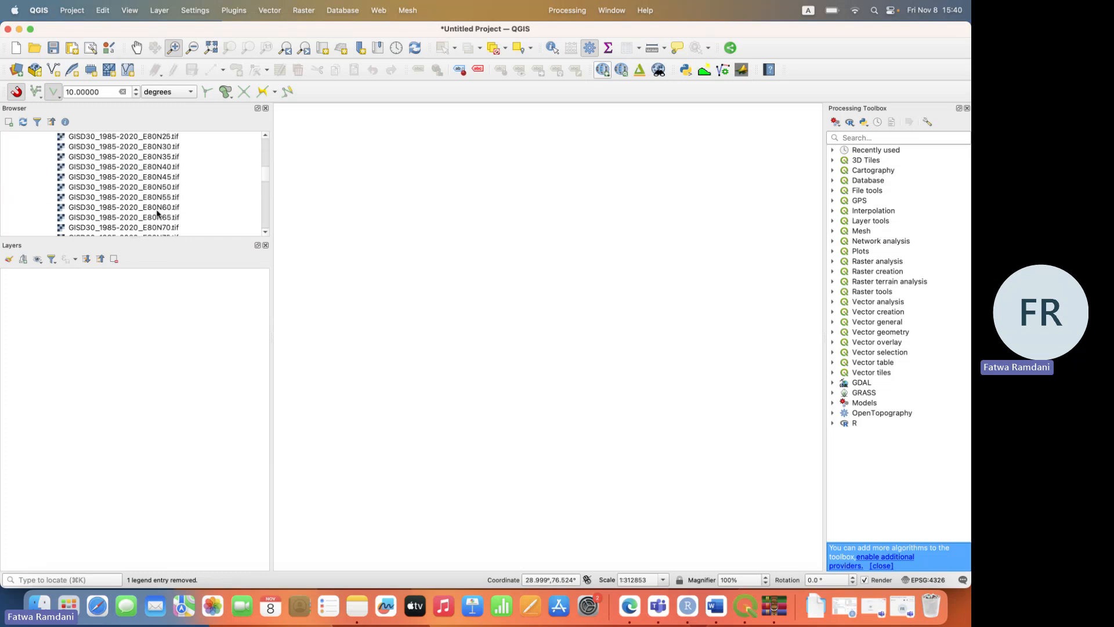
scroll(157, 213, down, 8)
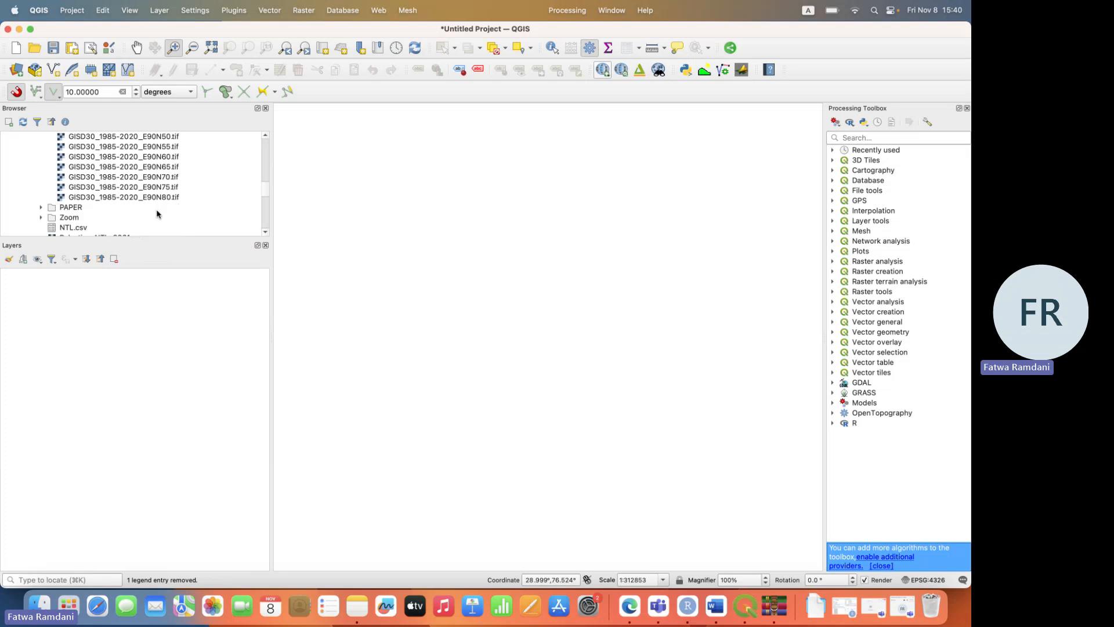
scroll(156, 214, down, 1)
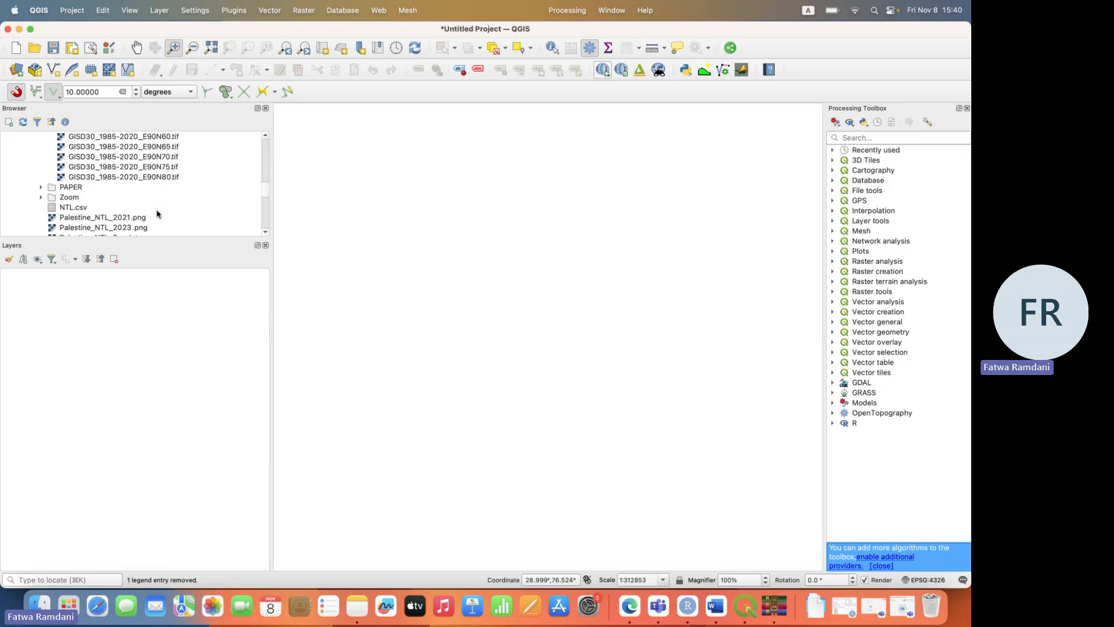
shift+click(140, 178)
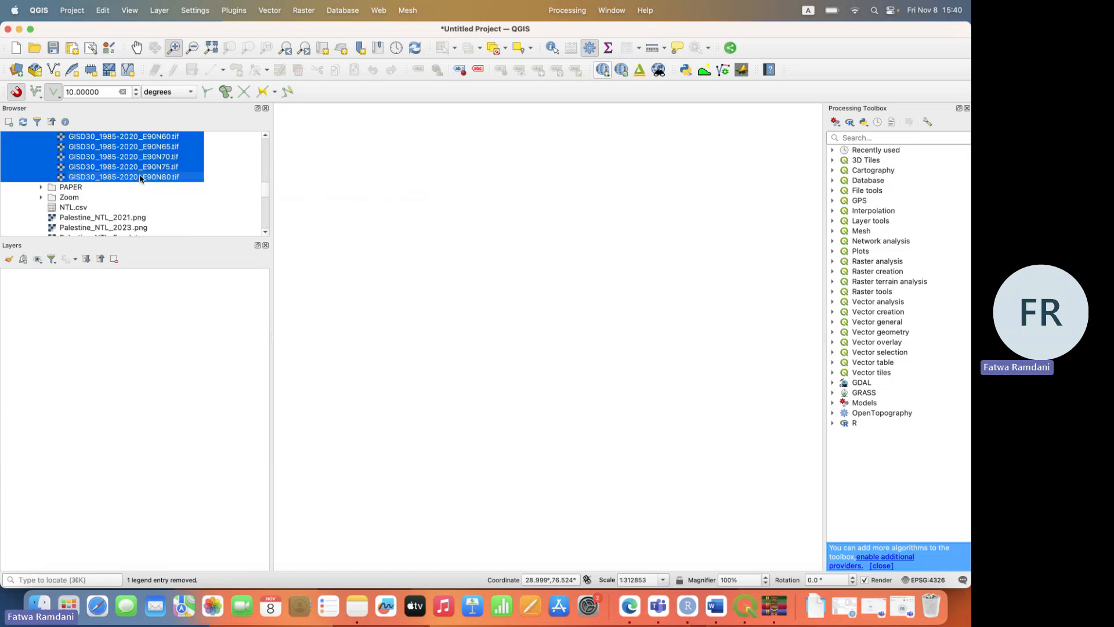
drag(145, 179, 140, 343)
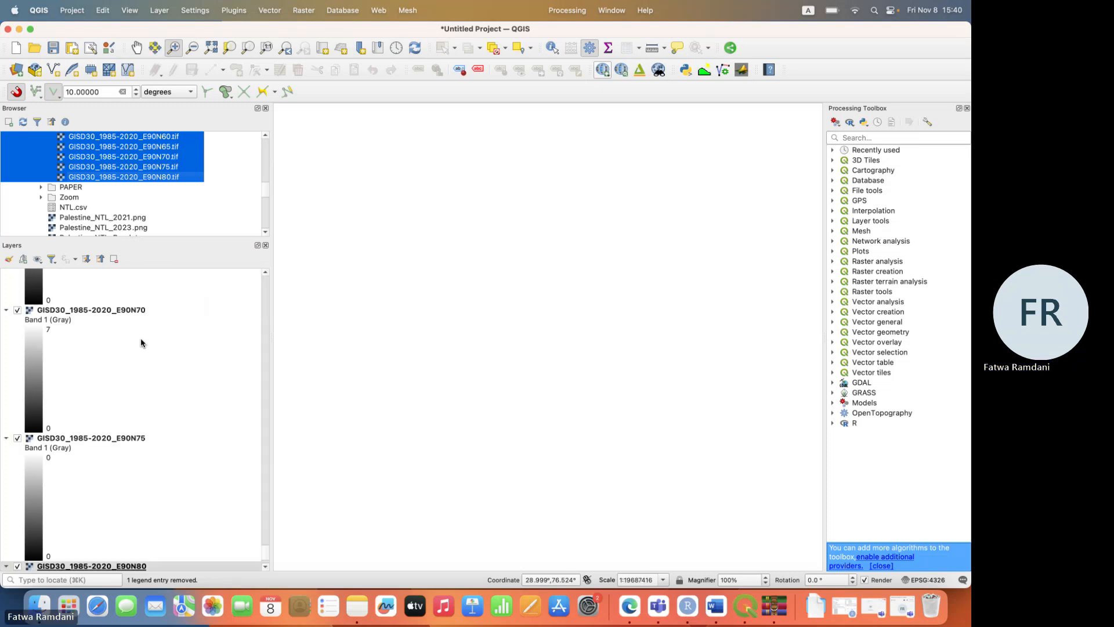
Collapse the legends of all layers and select the first layer, GISD30_1985-2020_E65N25.
click(100, 259)
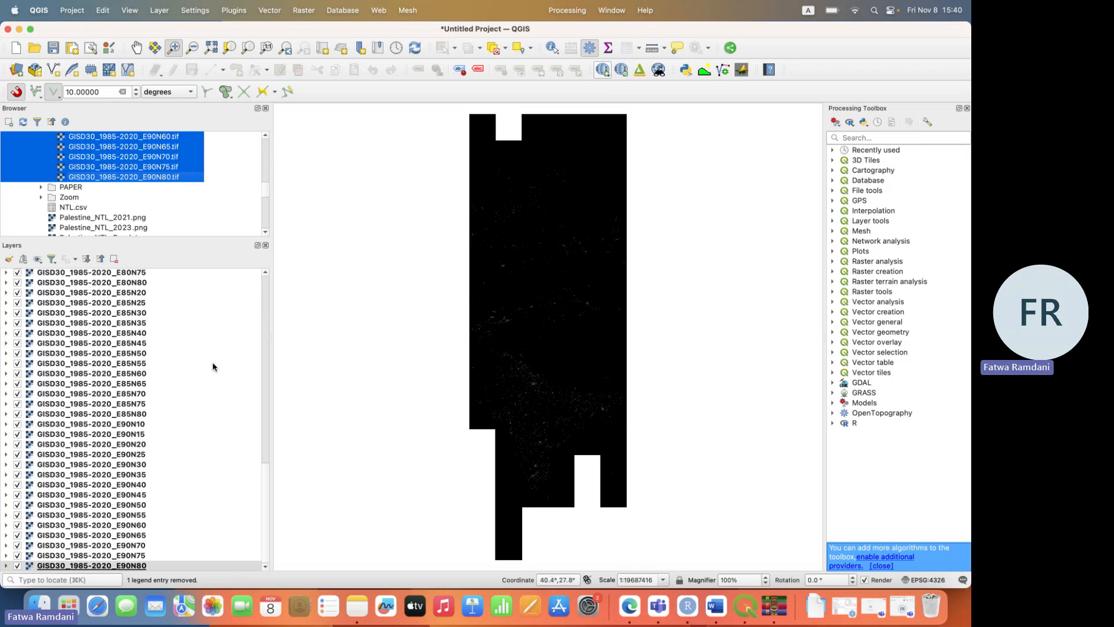
click(264, 475)
drag(264, 475, 266, 290)
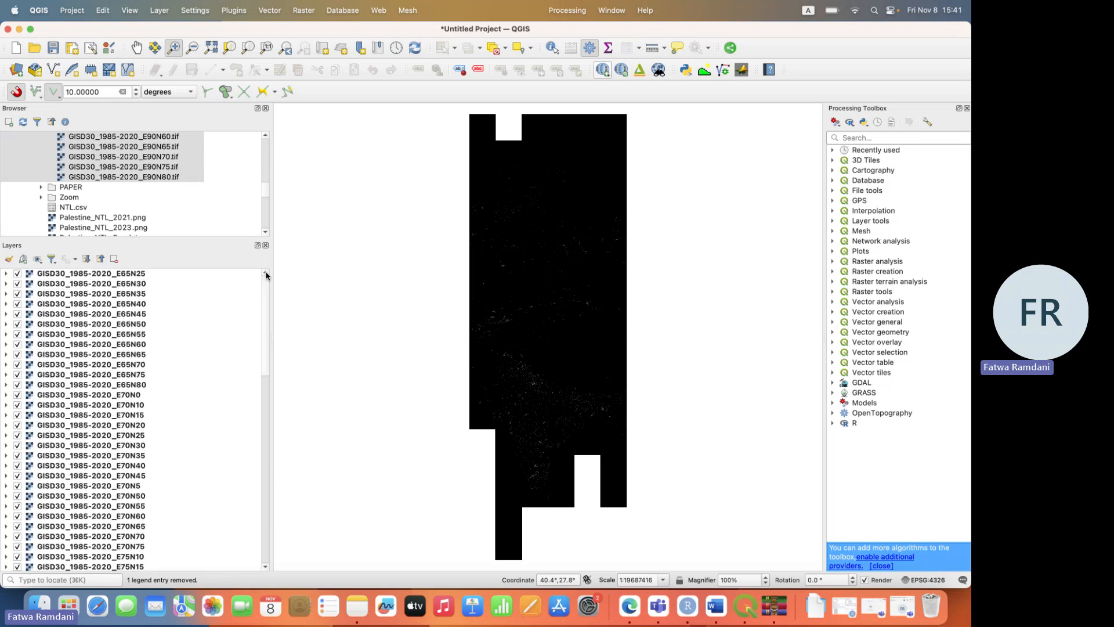
click(115, 275)
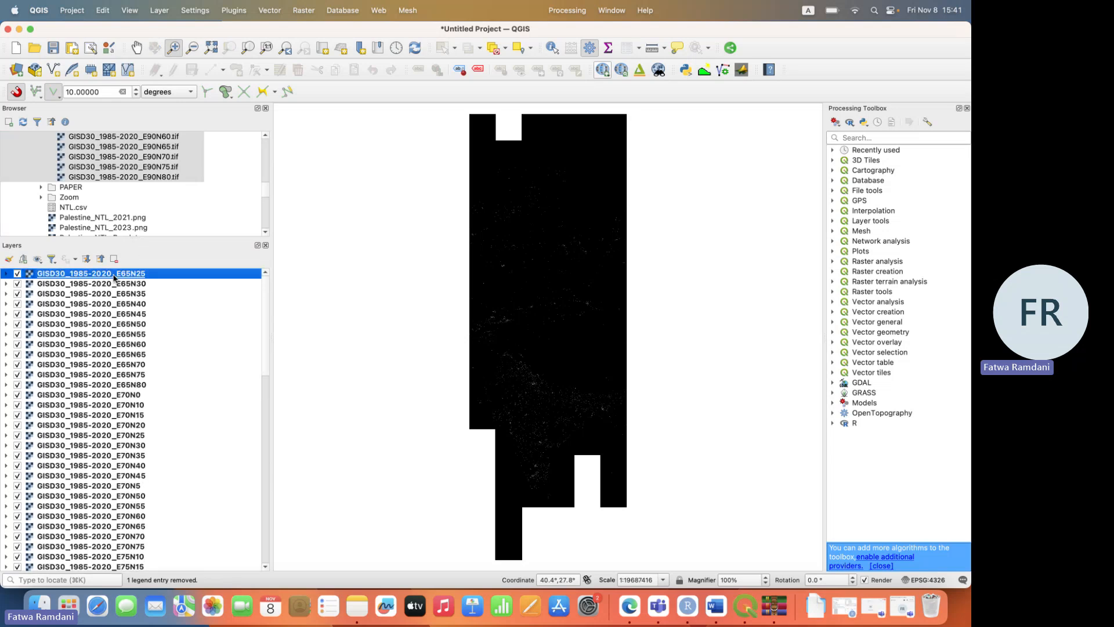
Collapse the GISD30_1985-2020_E65_E90 and Documents folders in the Browser and expand Downloads.
scroll(201, 187, up, 5)
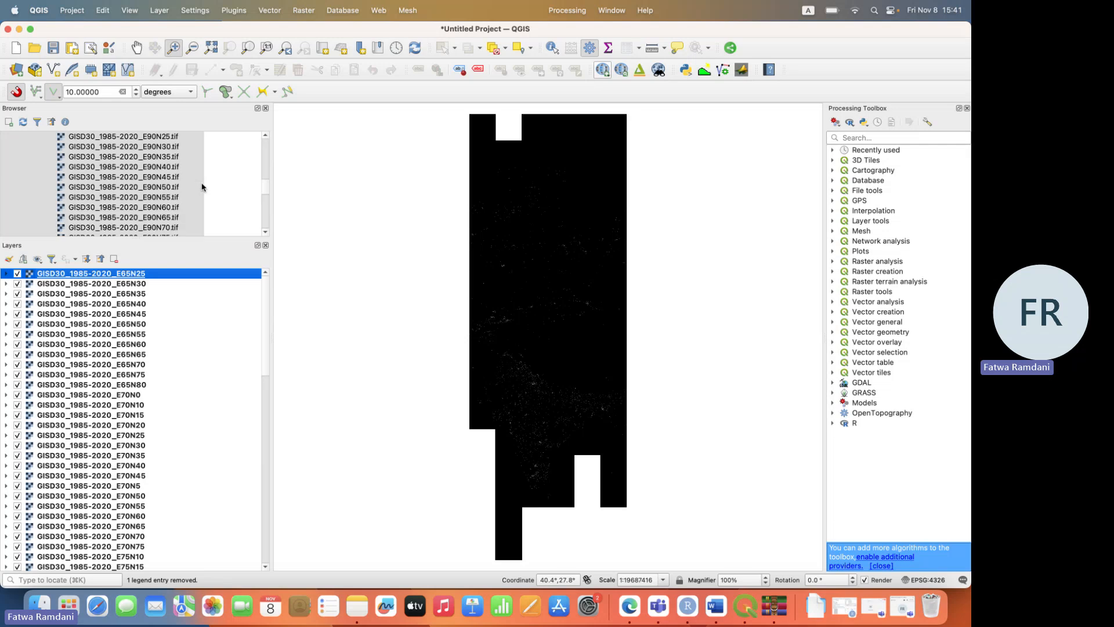
scroll(202, 187, up, 10)
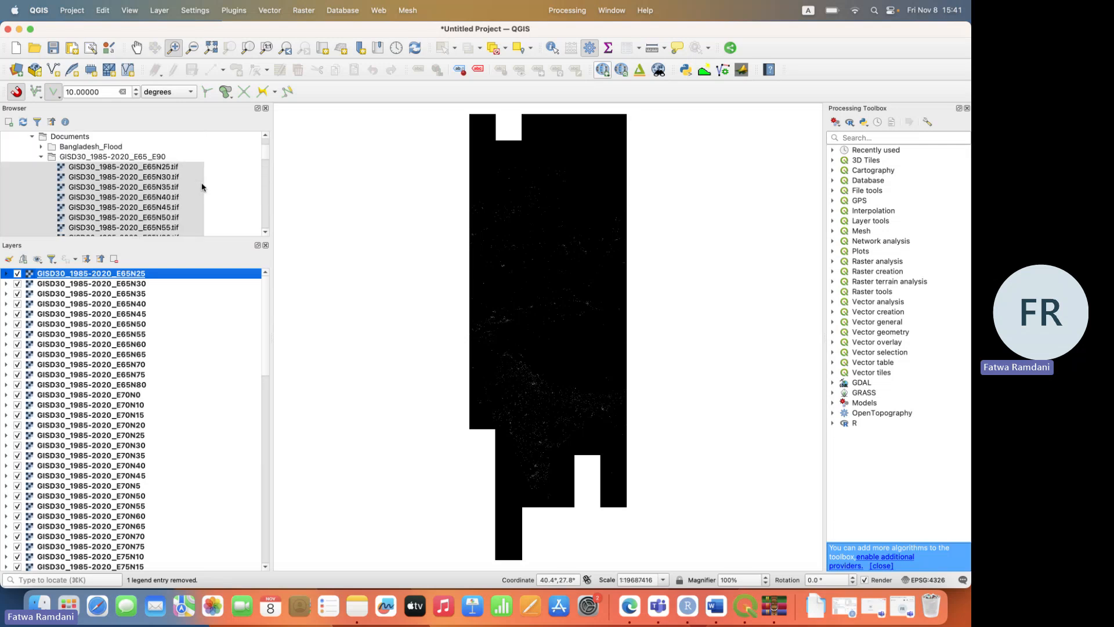
click(41, 187)
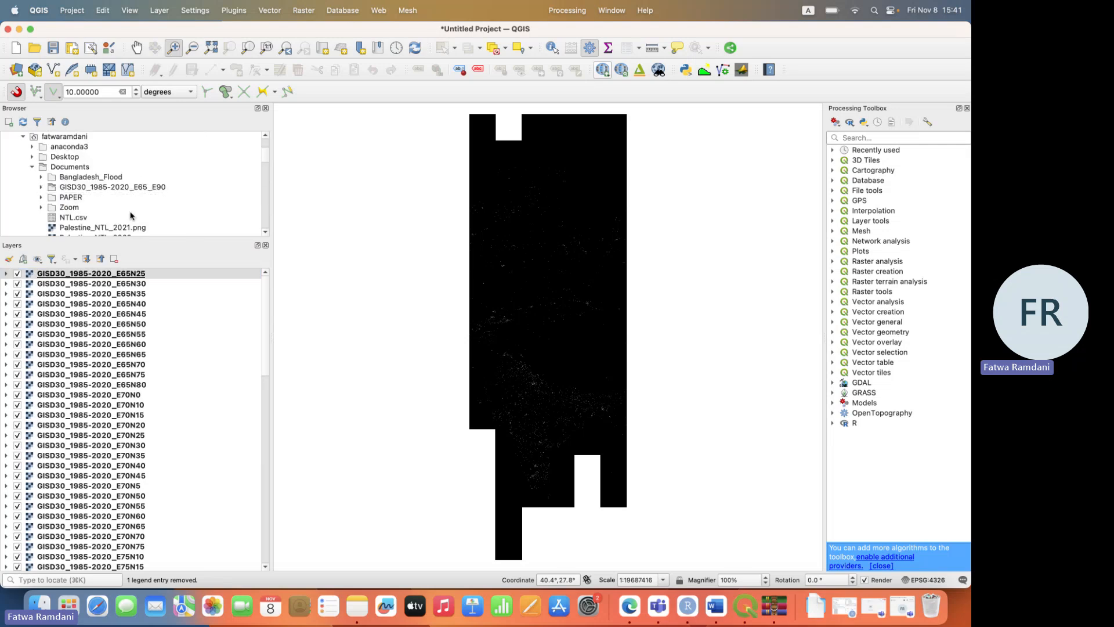
click(32, 168)
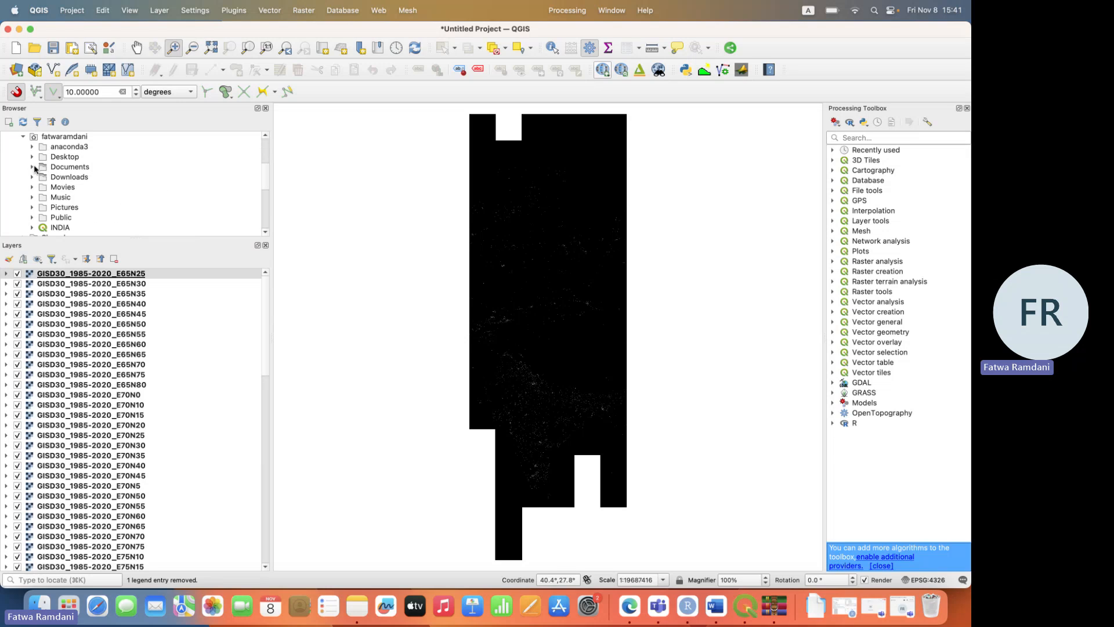
click(33, 177)
Add ne_10m_admin_1_states_provinces.shp to the project from the 10m_cultural folder of Natural_Earth_quick_start in packages 3.
scroll(96, 203, down, 5)
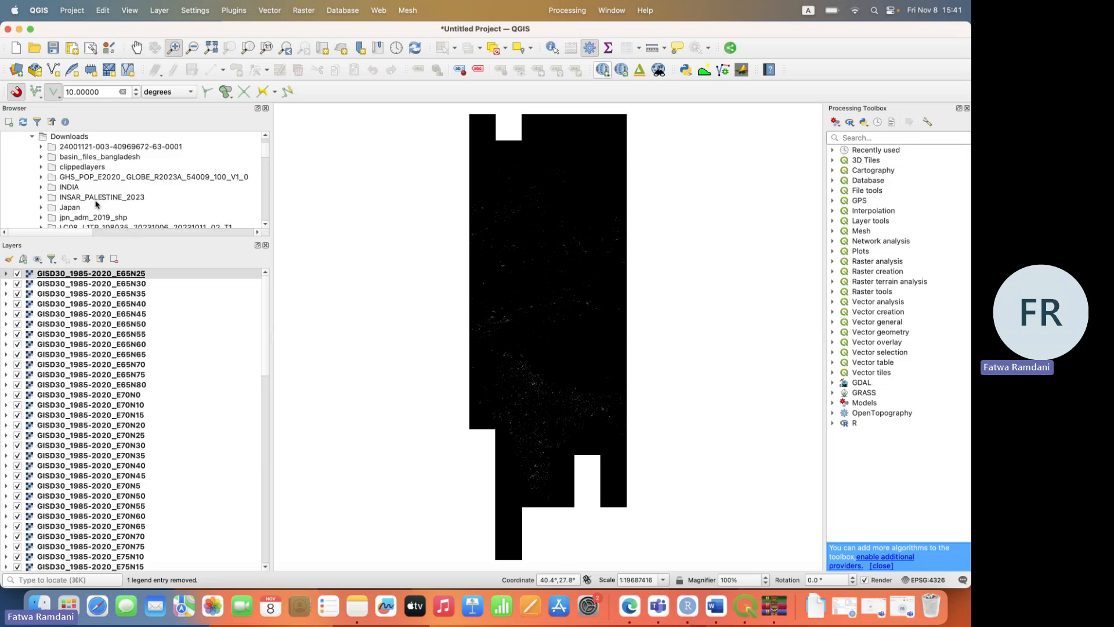
scroll(97, 203, down, 10)
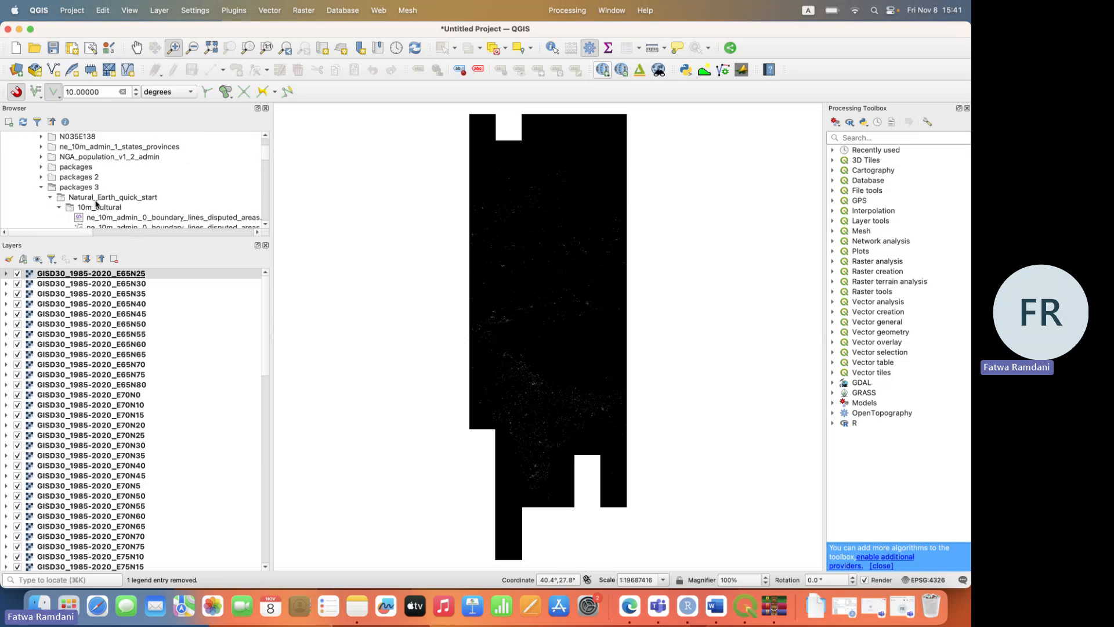
click(86, 190)
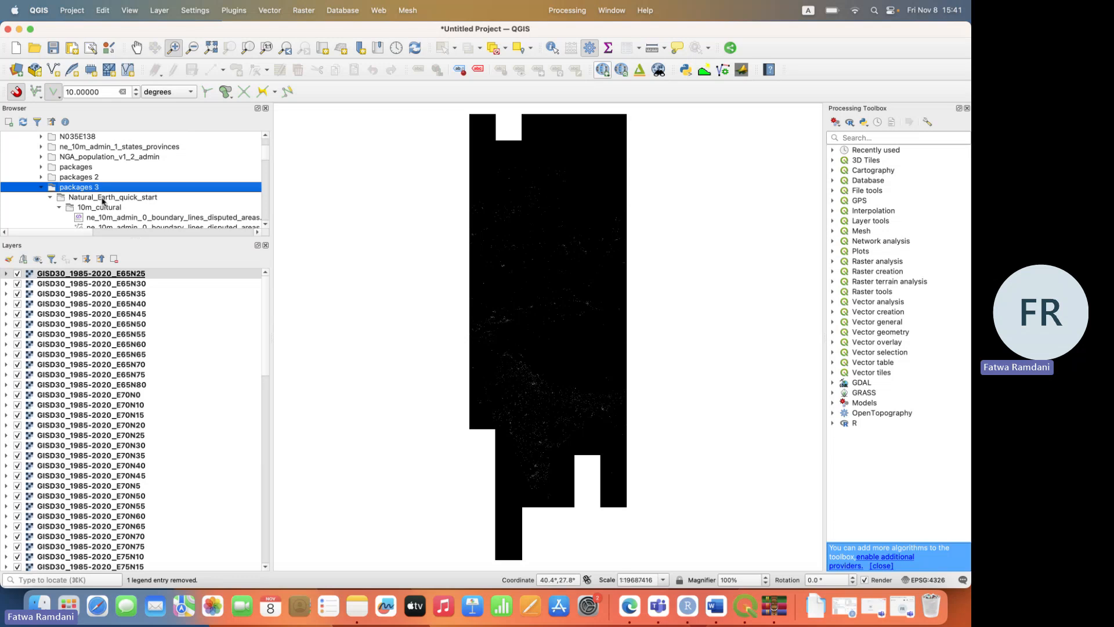
click(105, 201)
click(107, 209)
scroll(107, 212, down, 5)
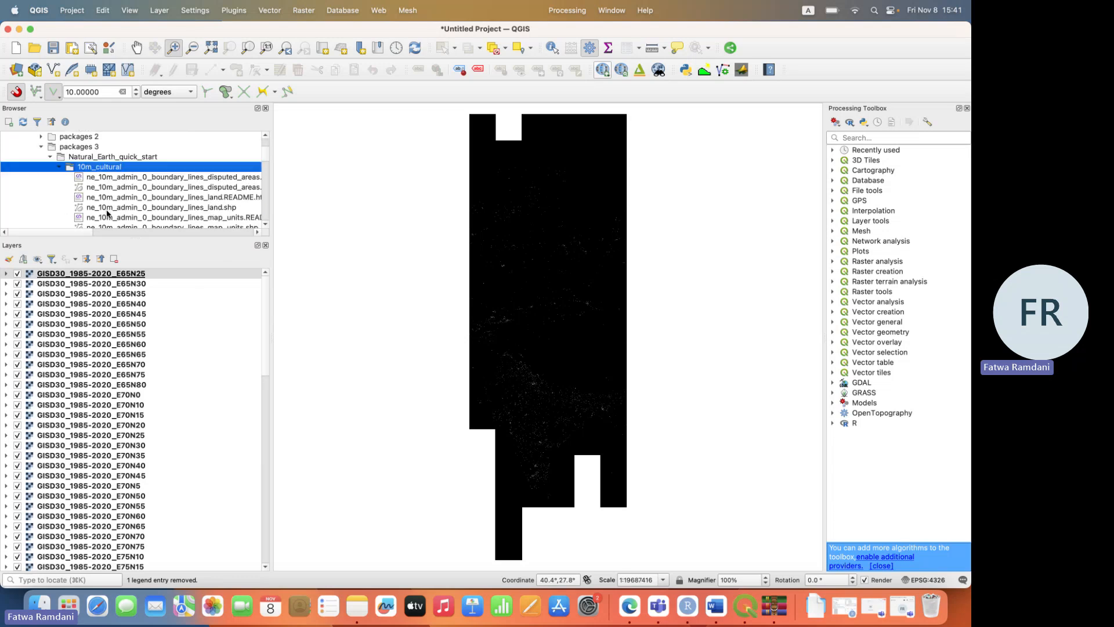
scroll(107, 213, down, 5)
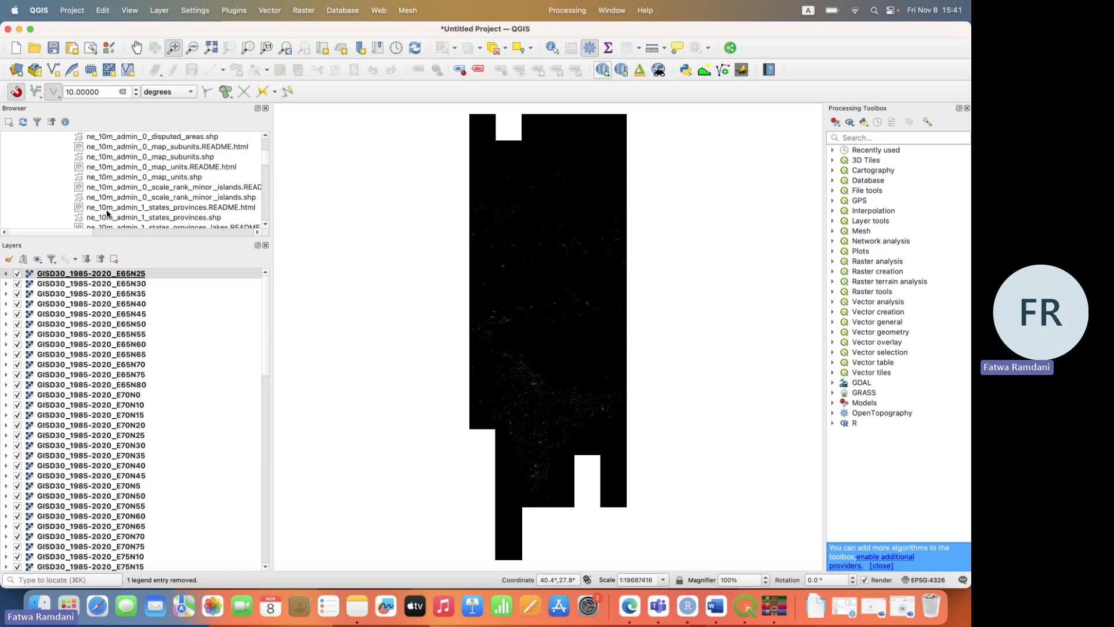
scroll(107, 213, down, 2)
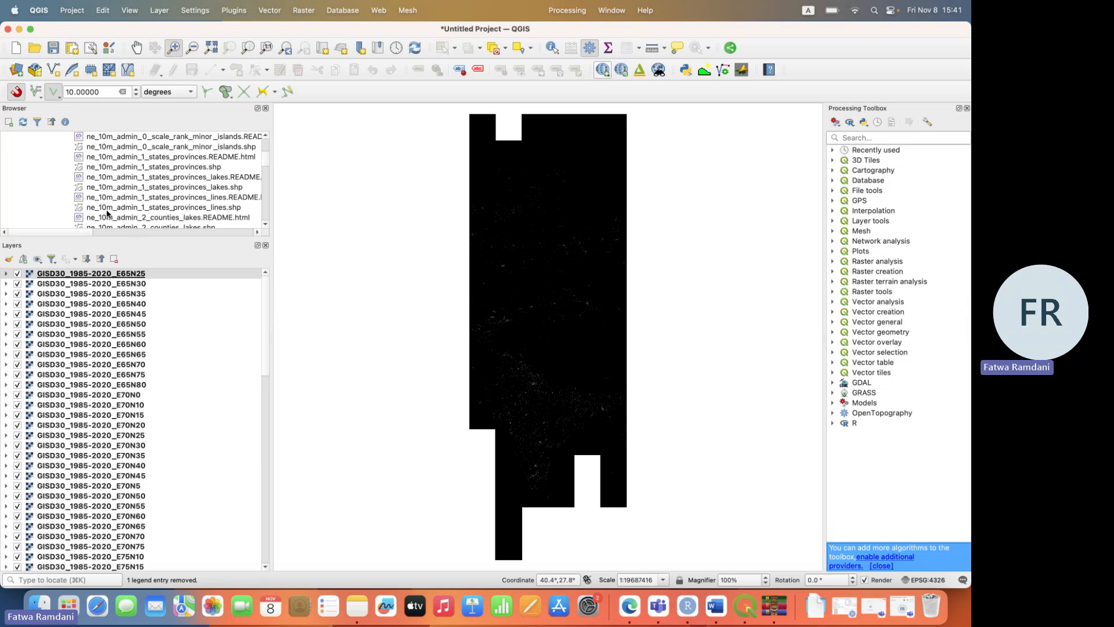
click(180, 169)
double_click(180, 169)
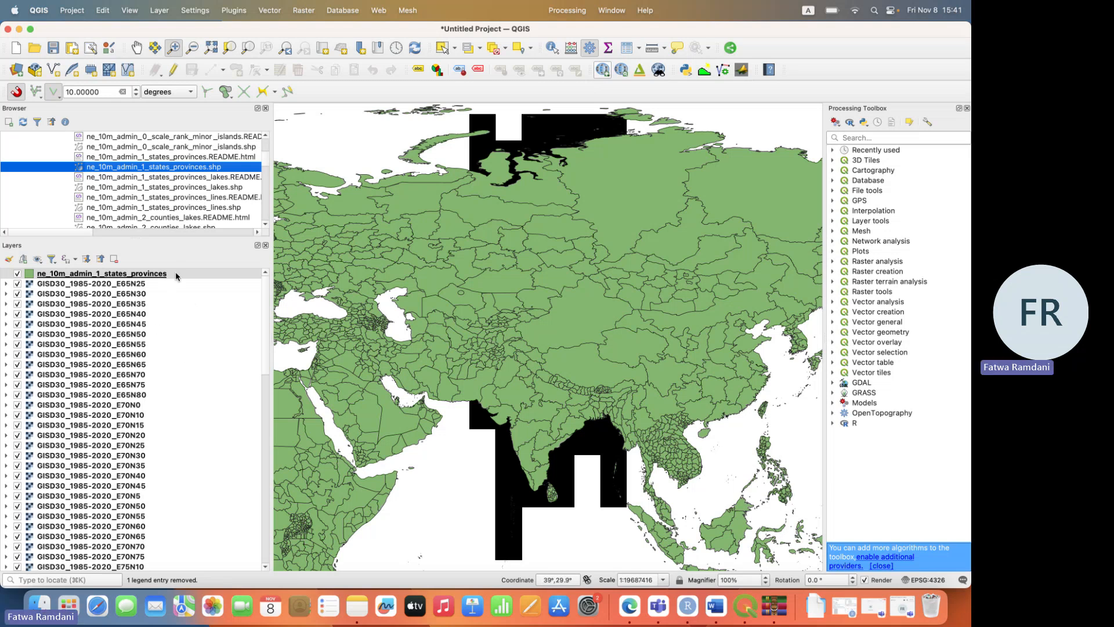
Open the attribute table of ne_10m_admin_1_states_provinces and begin a select-by-expression query with "admin" =.
click(164, 276)
click(627, 50)
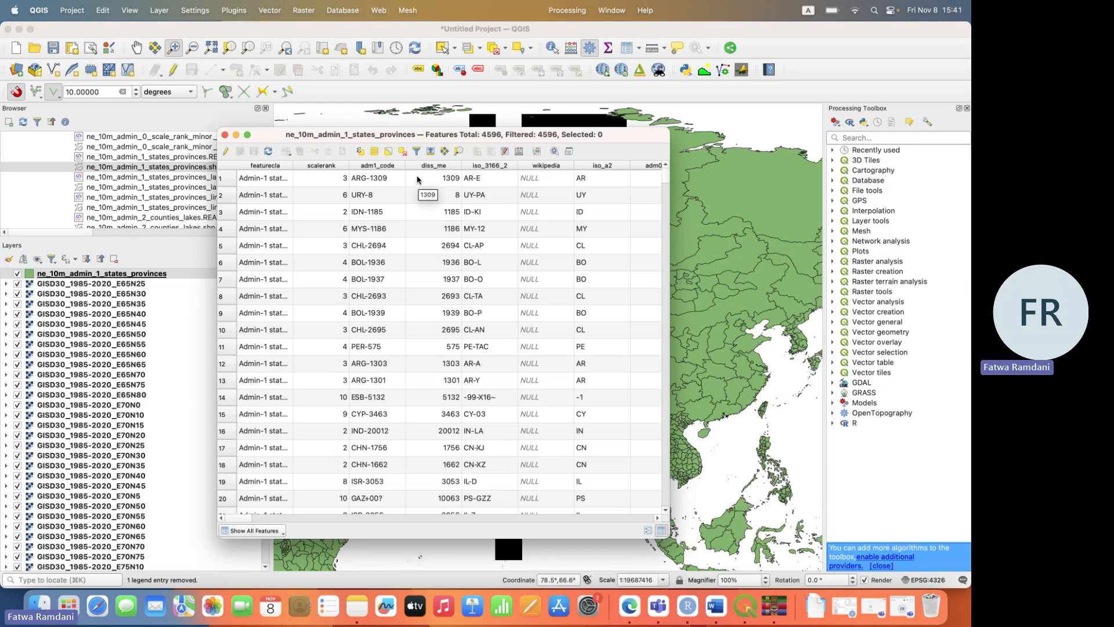
click(360, 152)
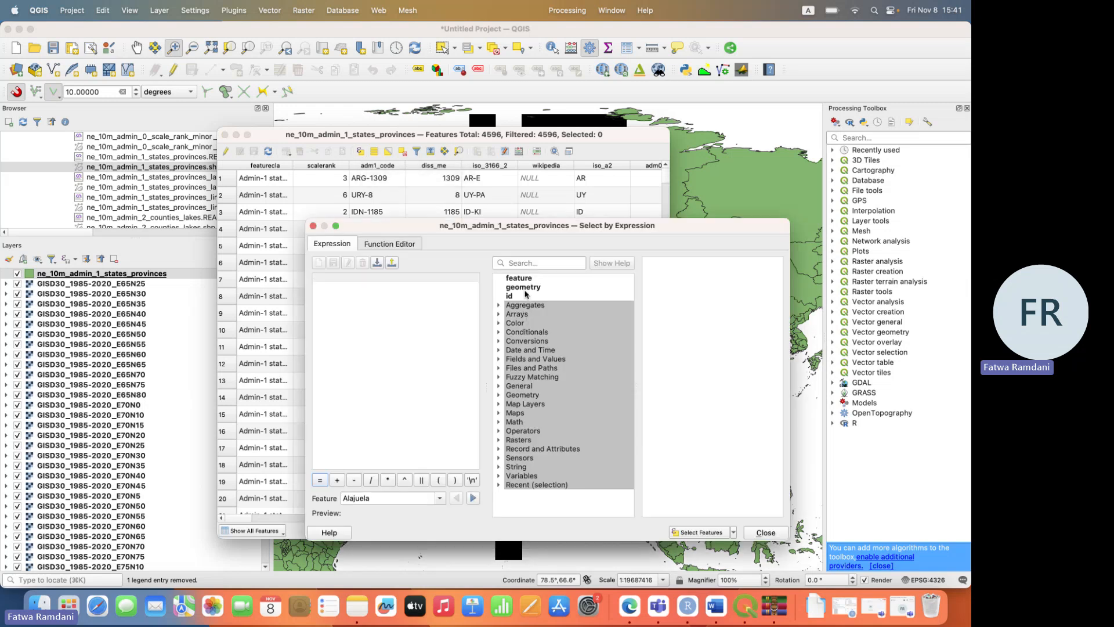
click(532, 265)
text(admin)
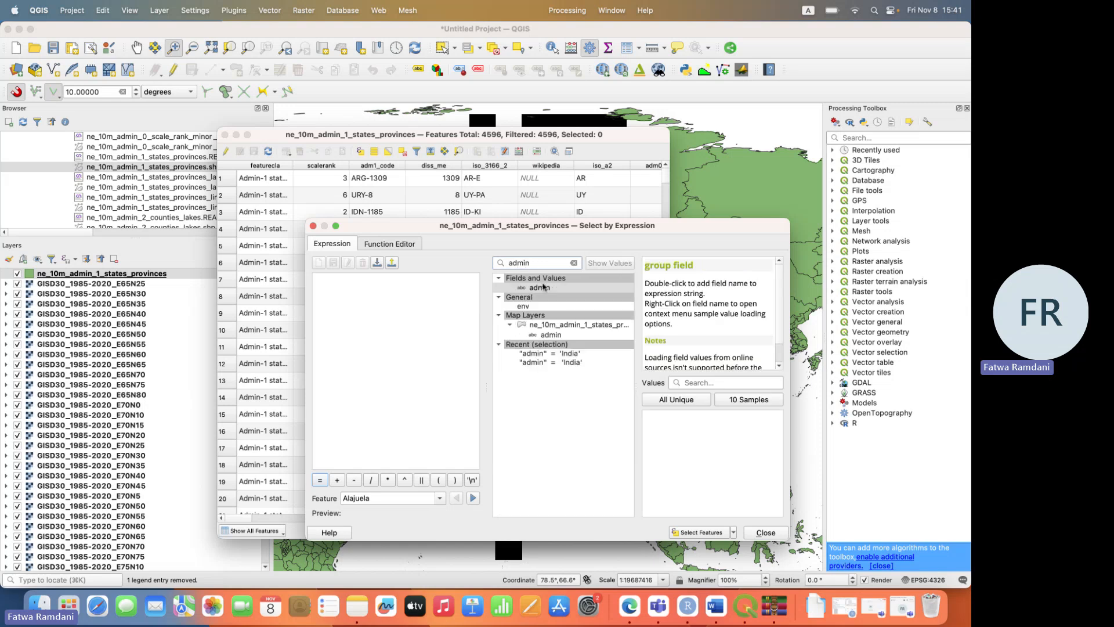
double_click(538, 288)
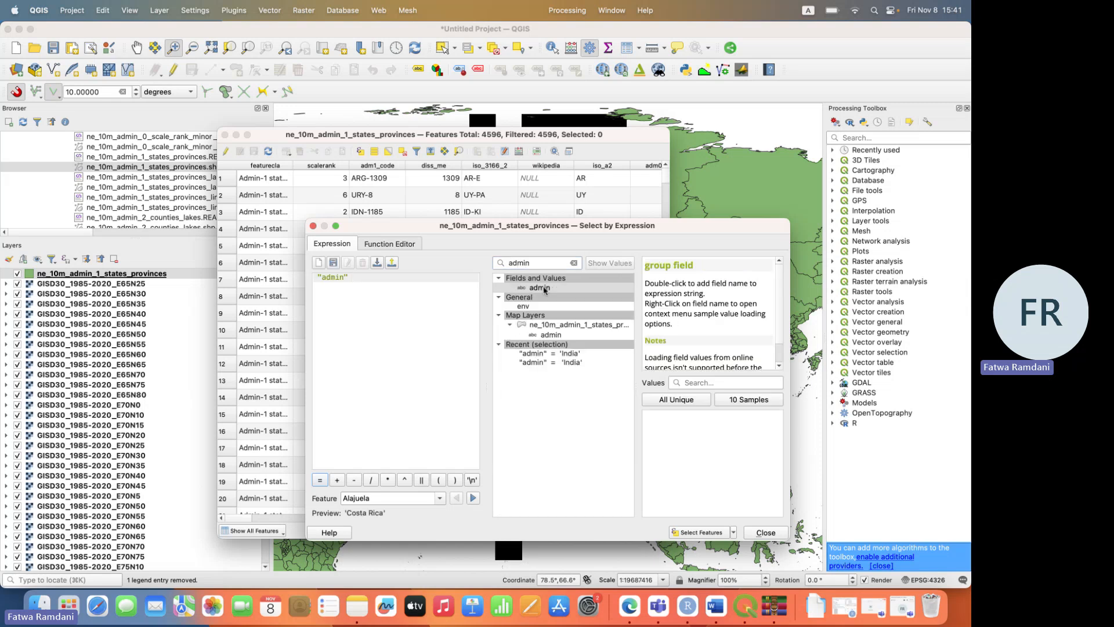
click(324, 481)
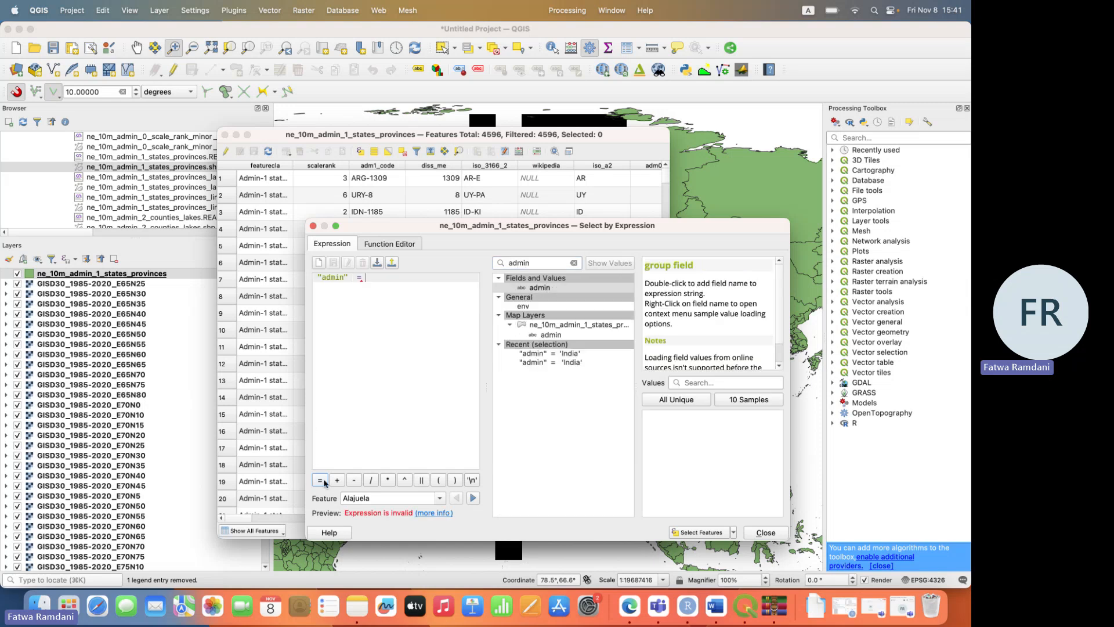
Complete the expression with the unique value 'India' and select the matching features.
click(701, 384)
text(Indi)
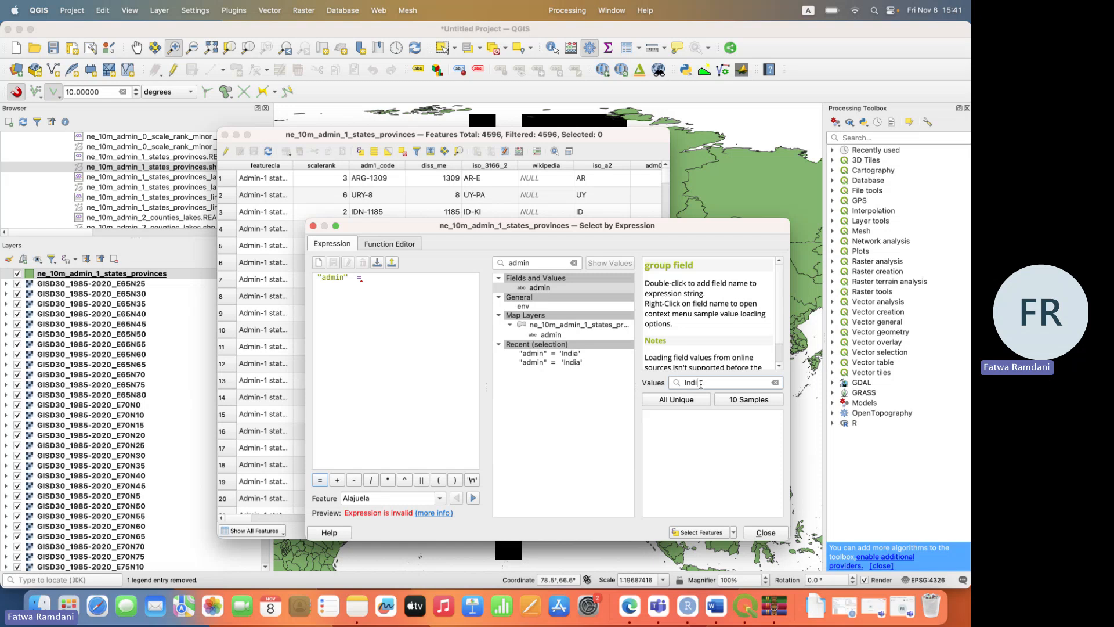
click(689, 403)
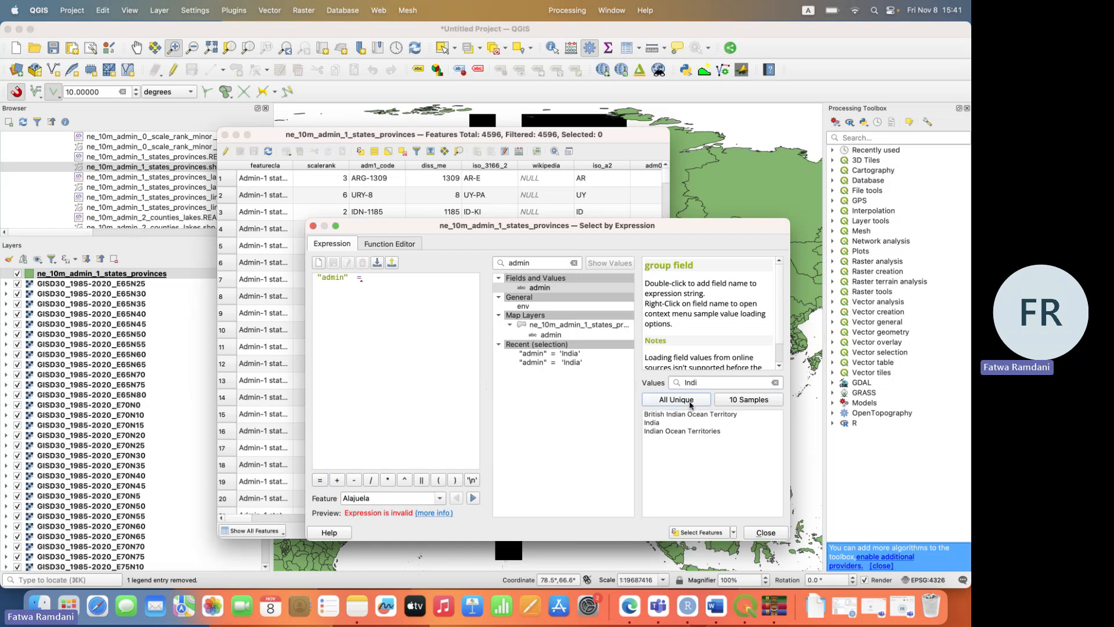
double_click(663, 425)
click(704, 534)
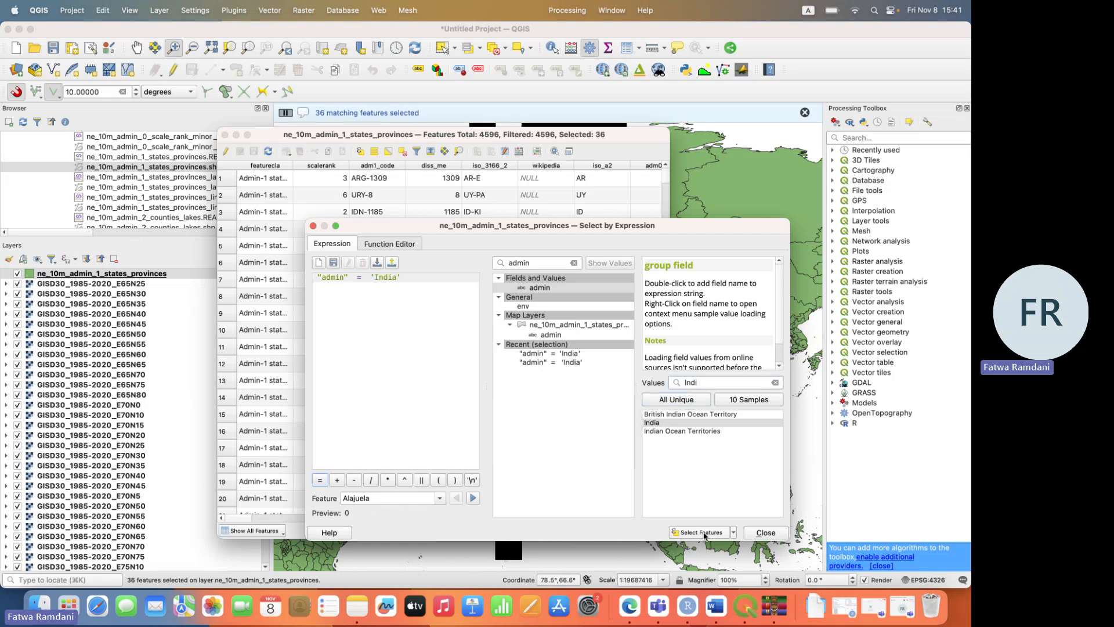
Close the expression dialog, zoom the map to the selected Indian states and close the attribute table.
click(777, 536)
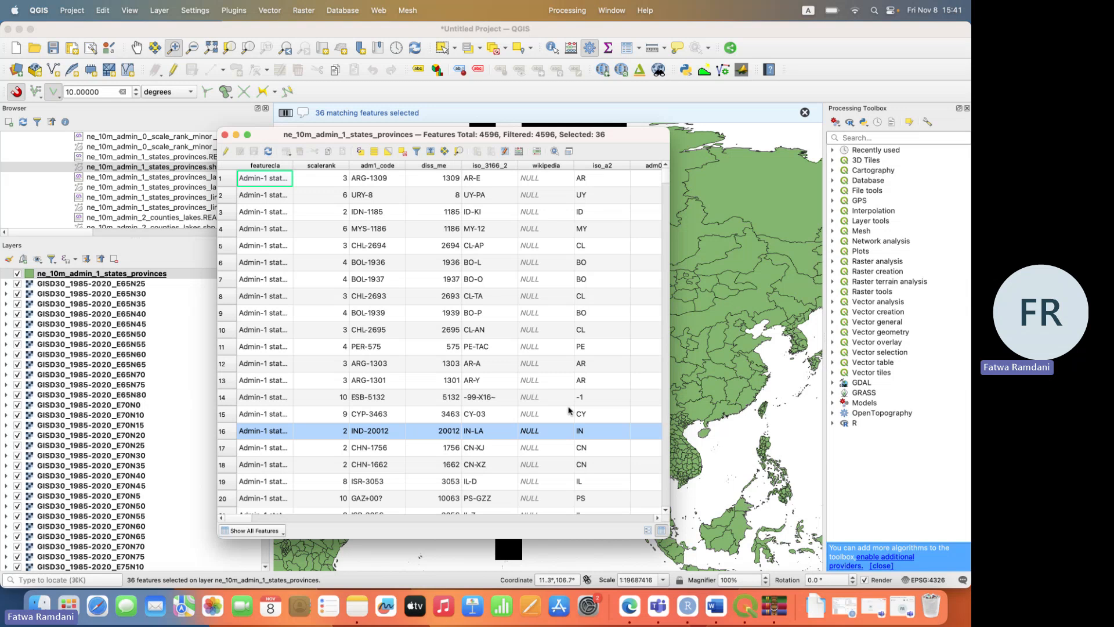
click(462, 154)
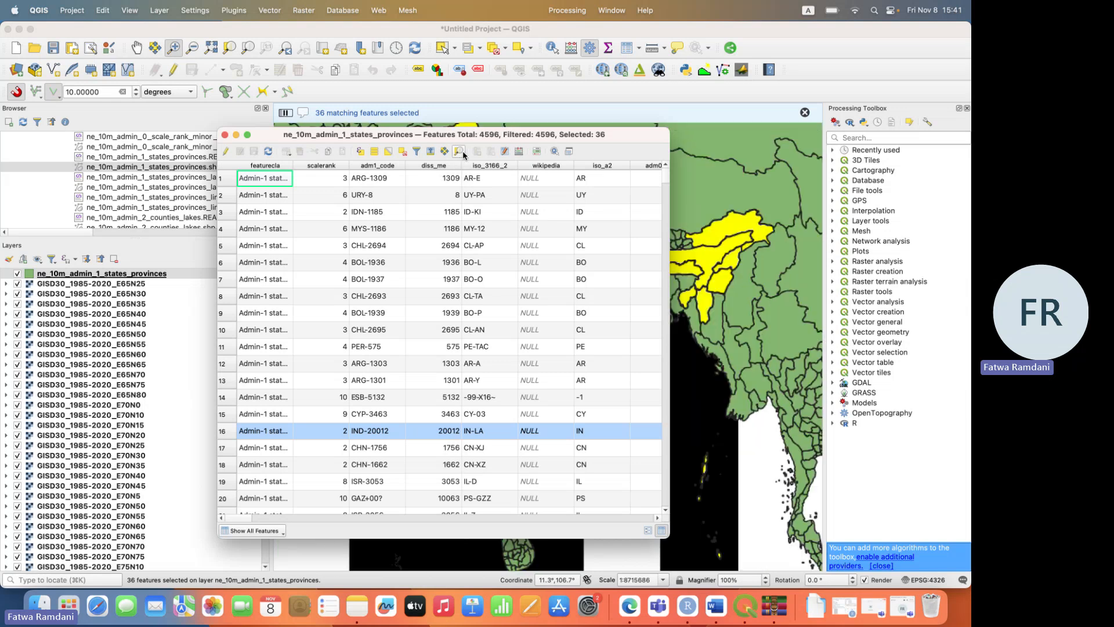
click(225, 135)
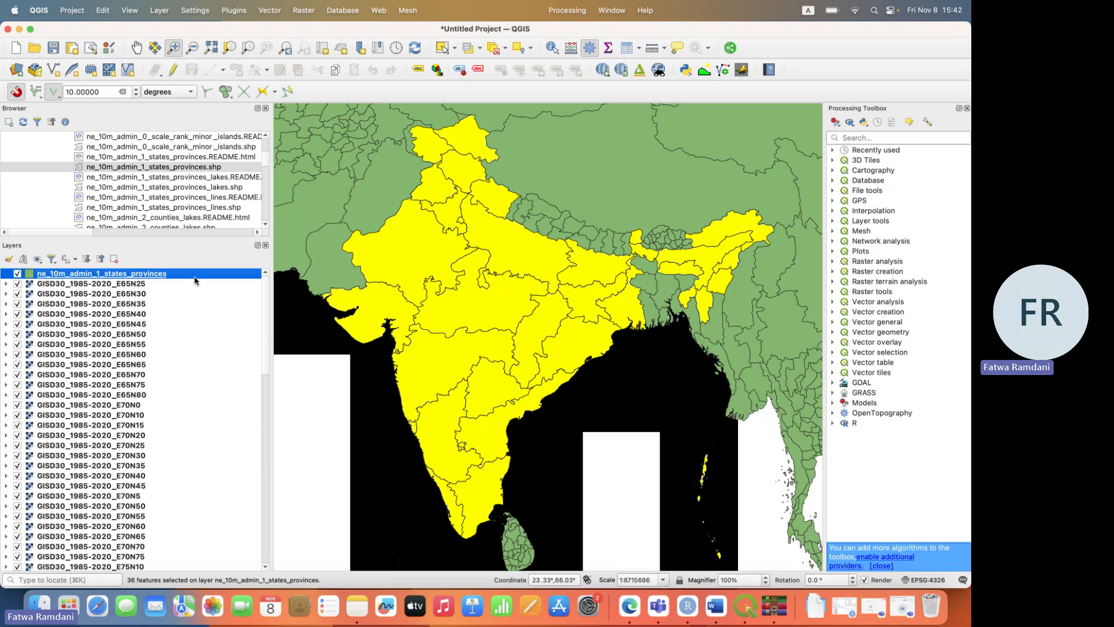
Export only the selected states as GeoJSON to India_Admin.geojson in the INDIA folder, overwriting the existing file and adding it to the map.
right_click(149, 276)
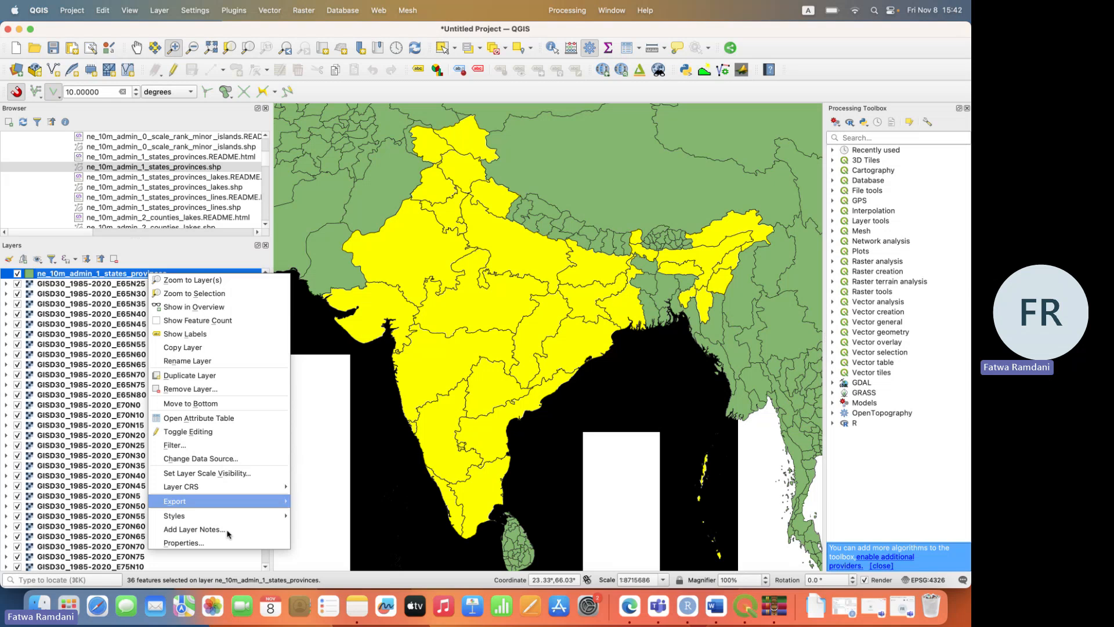
mouse_move(263, 518)
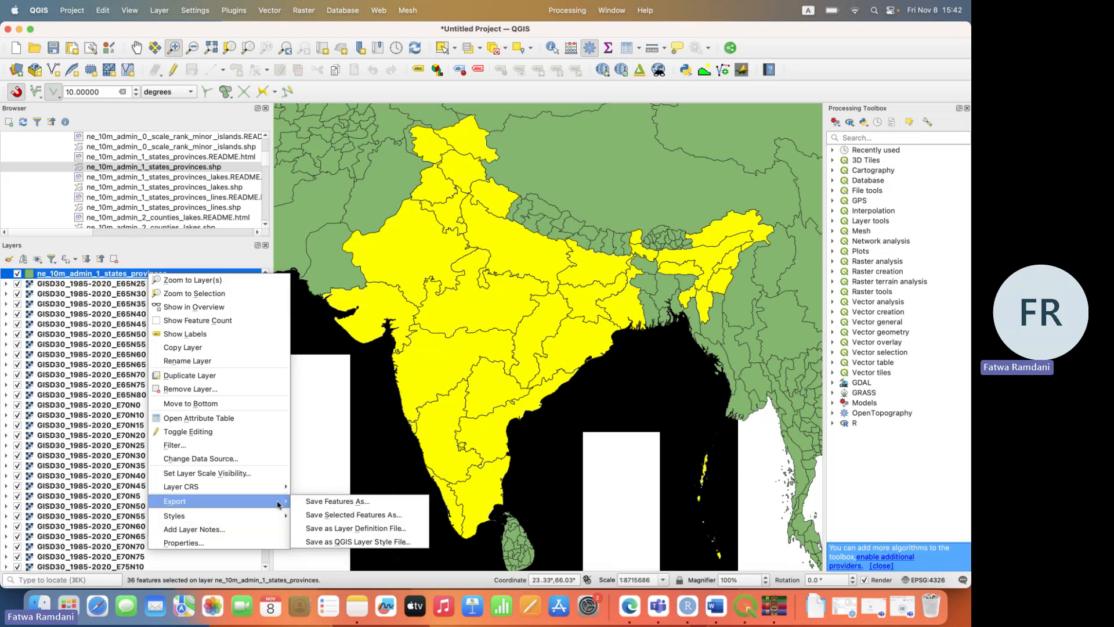
click(356, 517)
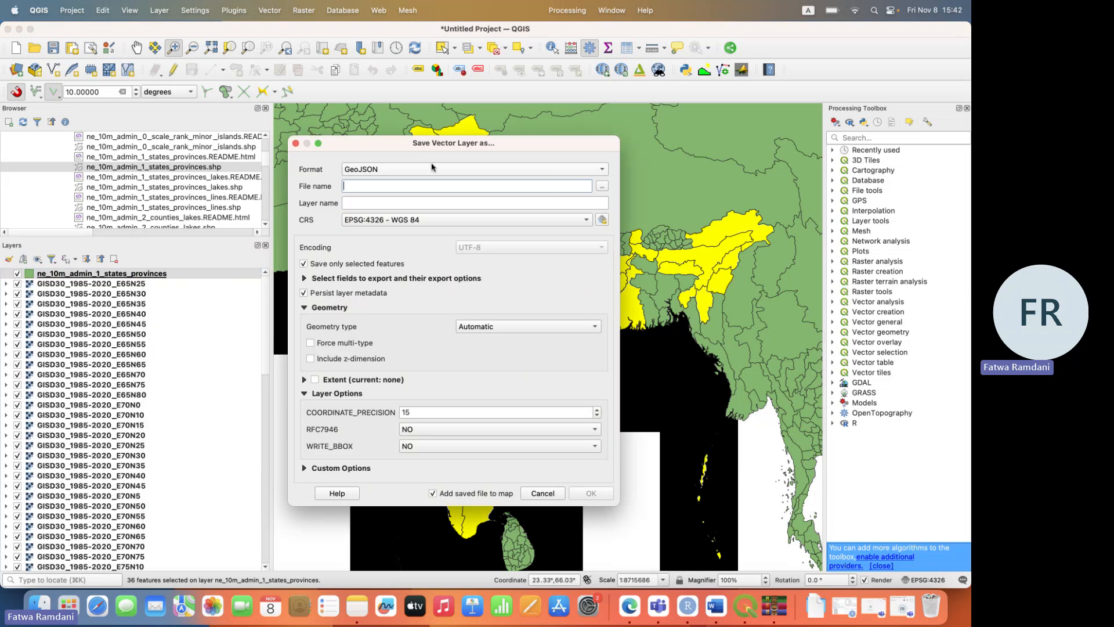
click(395, 184)
click(601, 187)
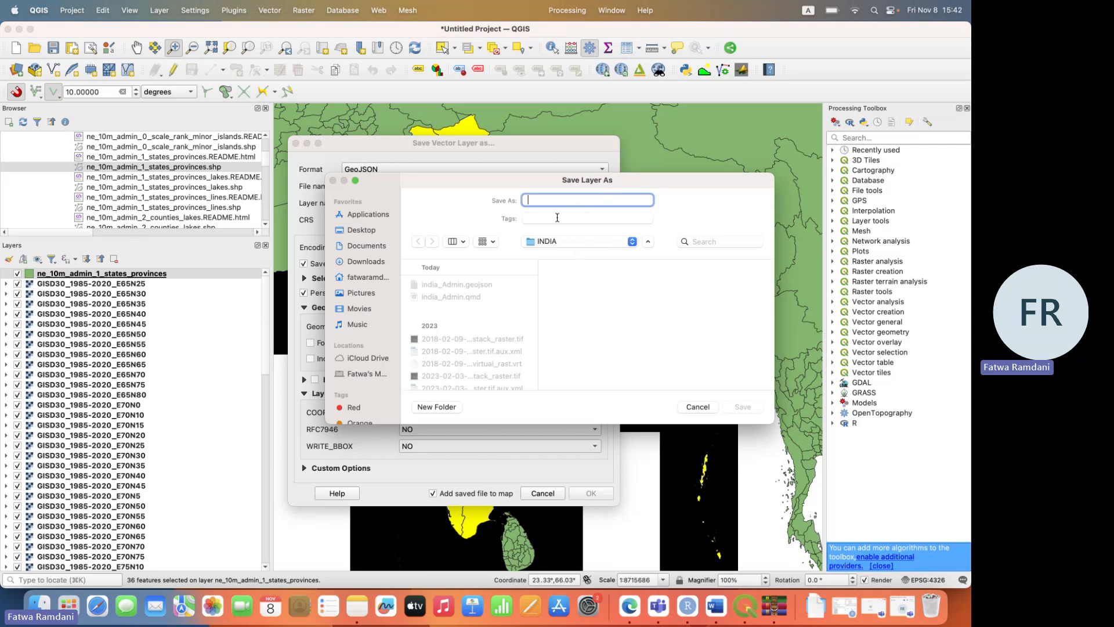
click(479, 287)
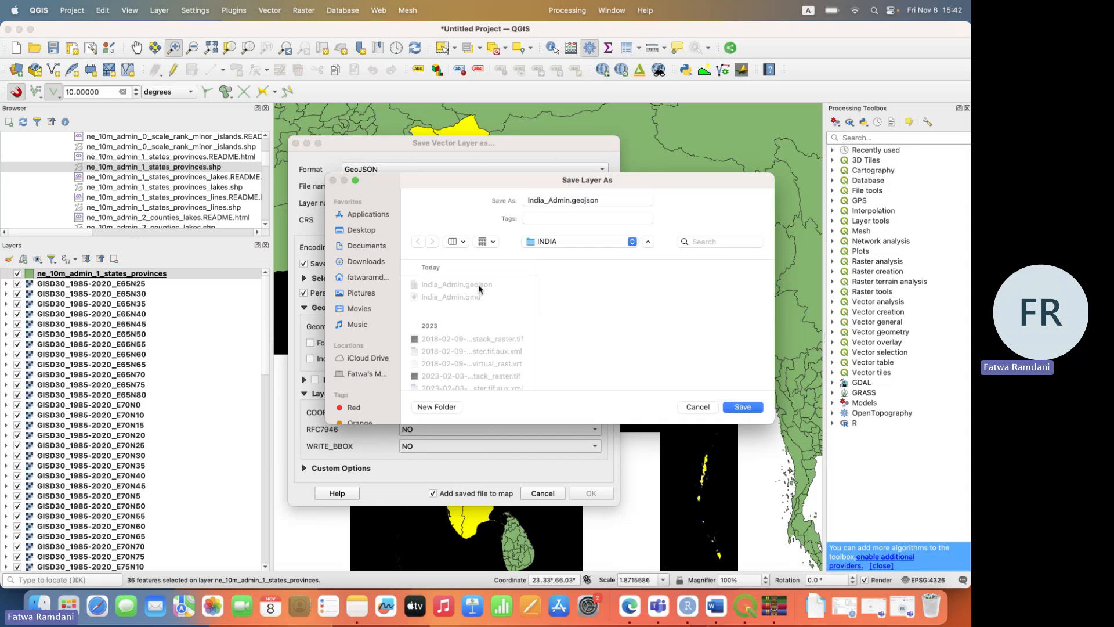
click(739, 408)
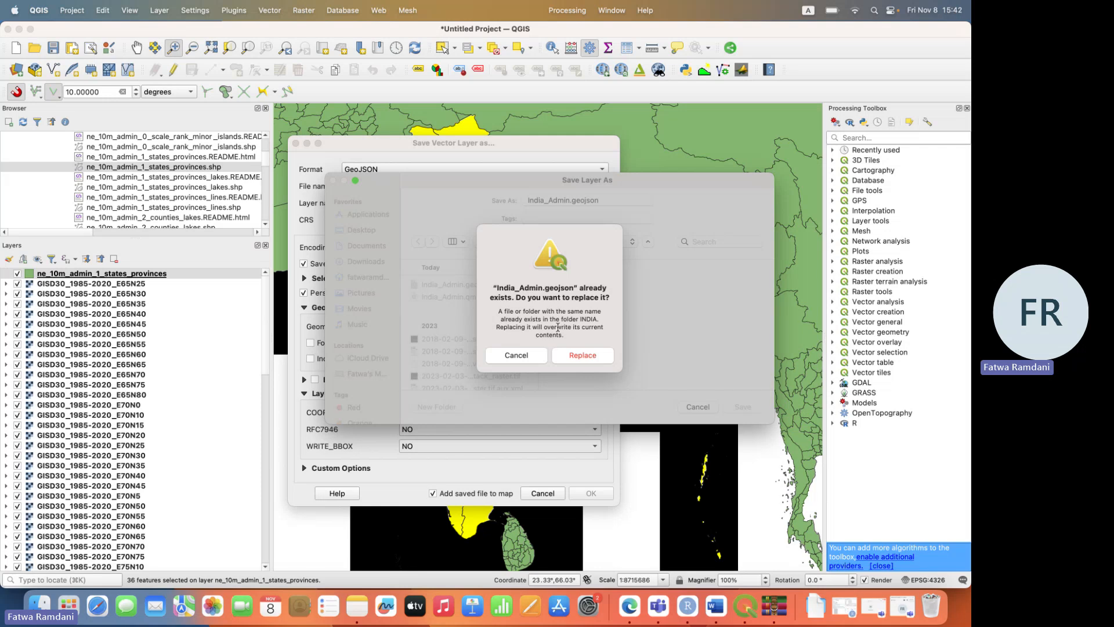
click(577, 357)
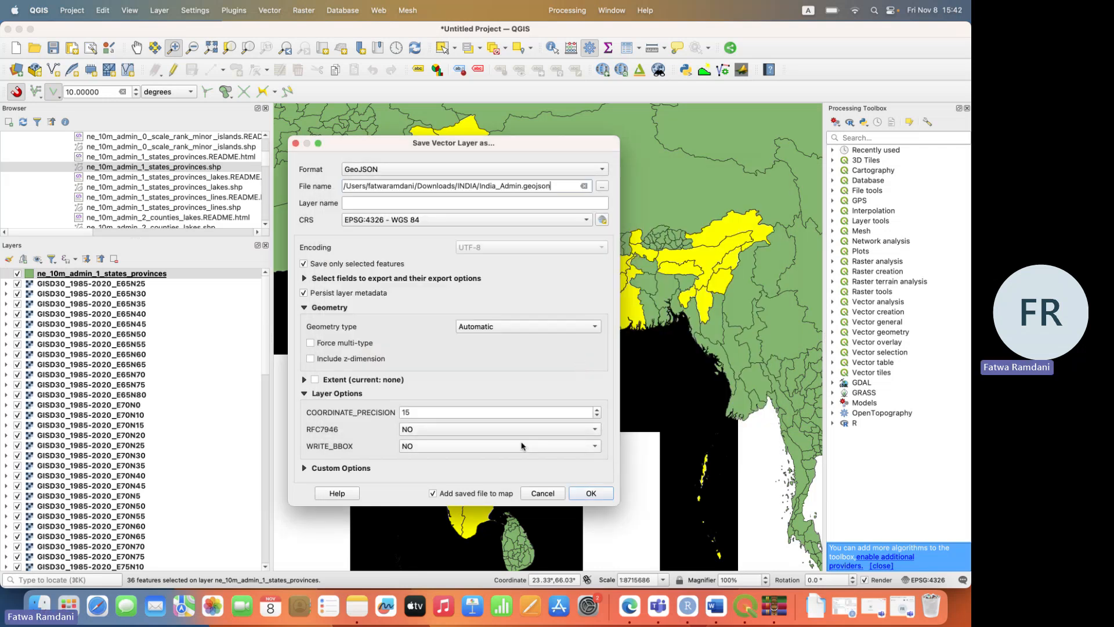
click(592, 497)
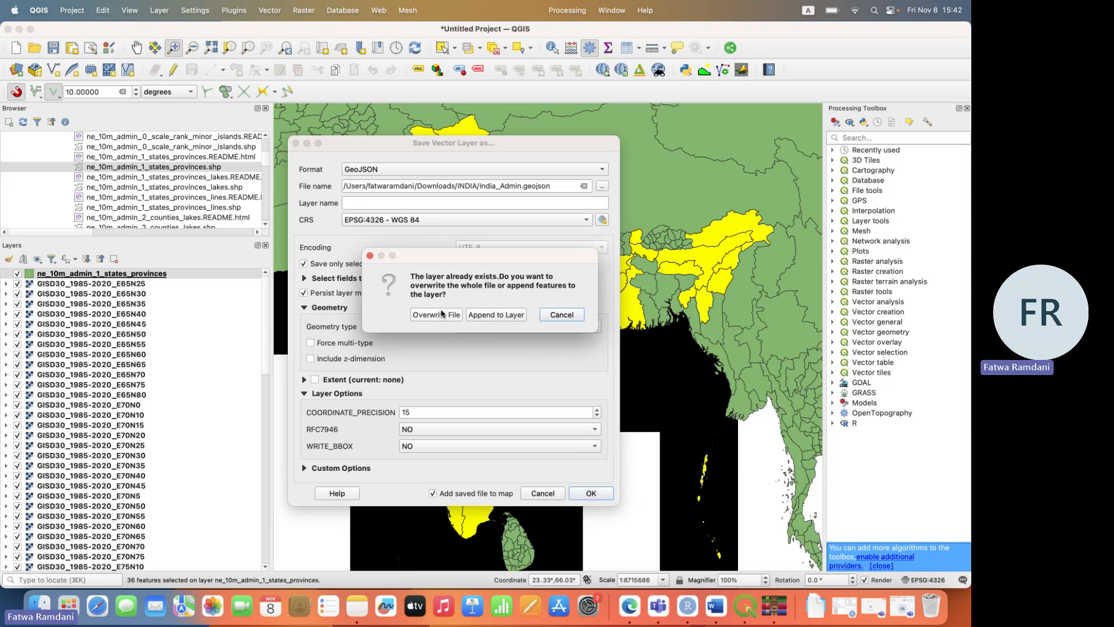
click(441, 314)
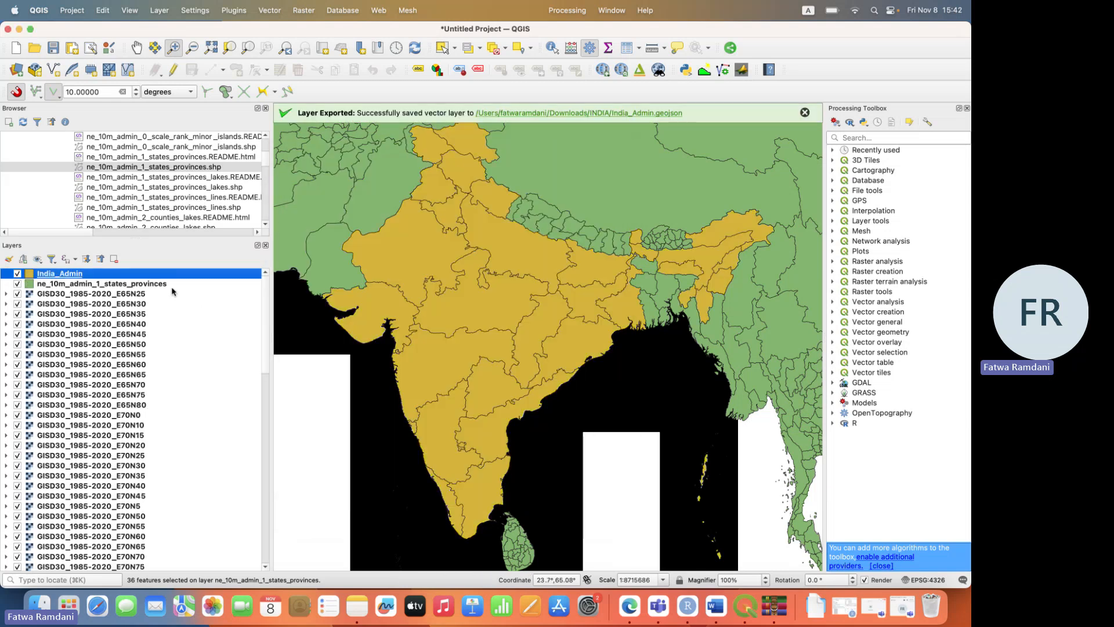
Remove the ne_10m_admin_1_states_provinces layer from the project and dismiss the export message.
click(143, 284)
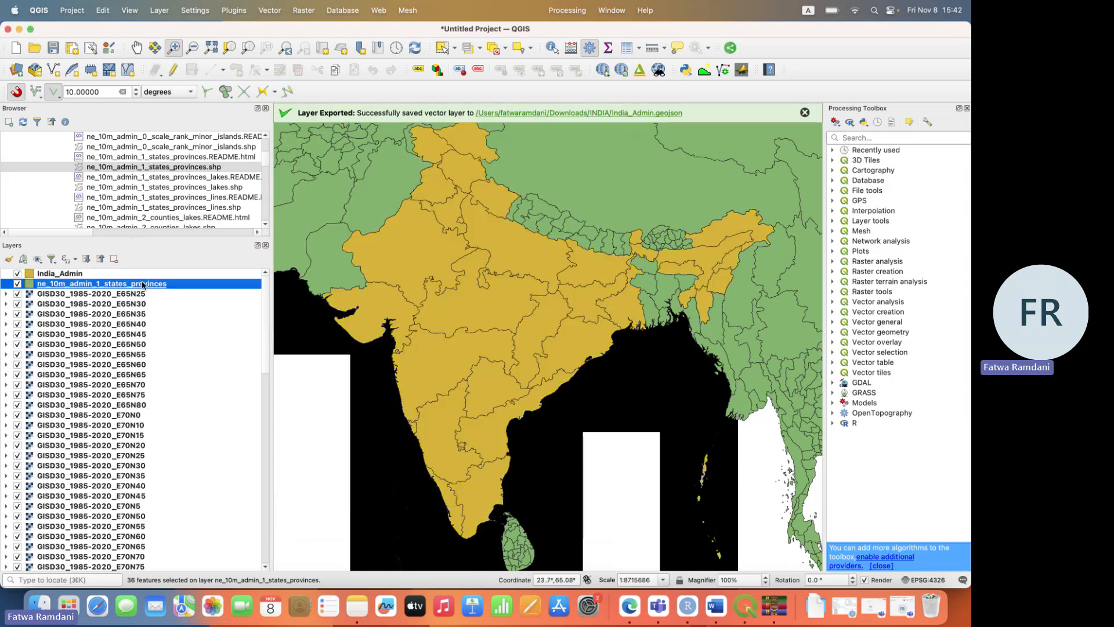
click(115, 259)
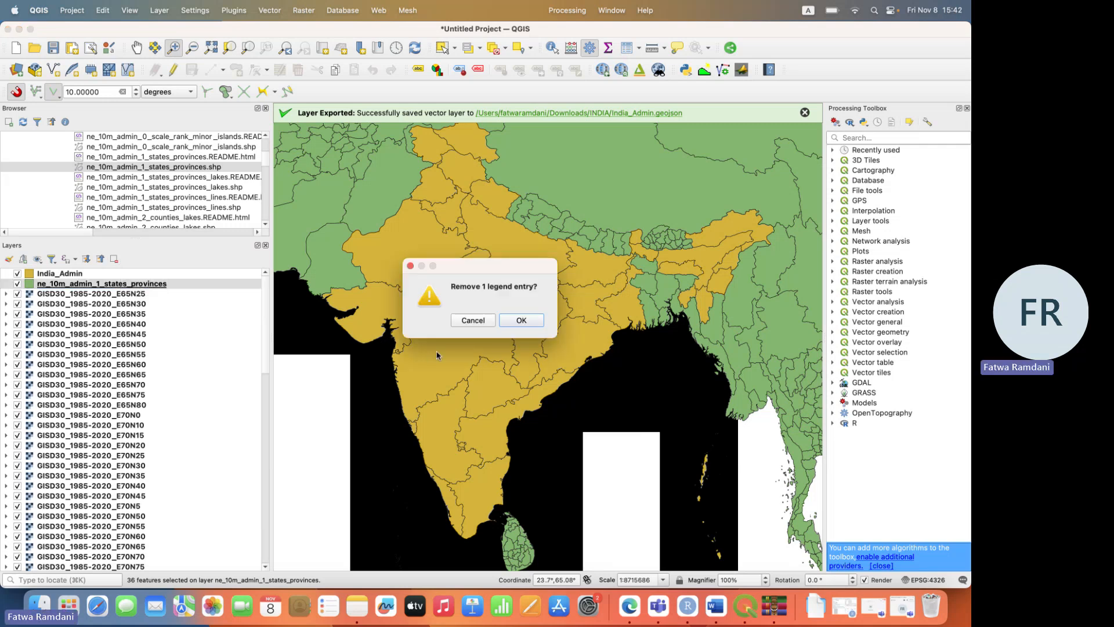
click(521, 321)
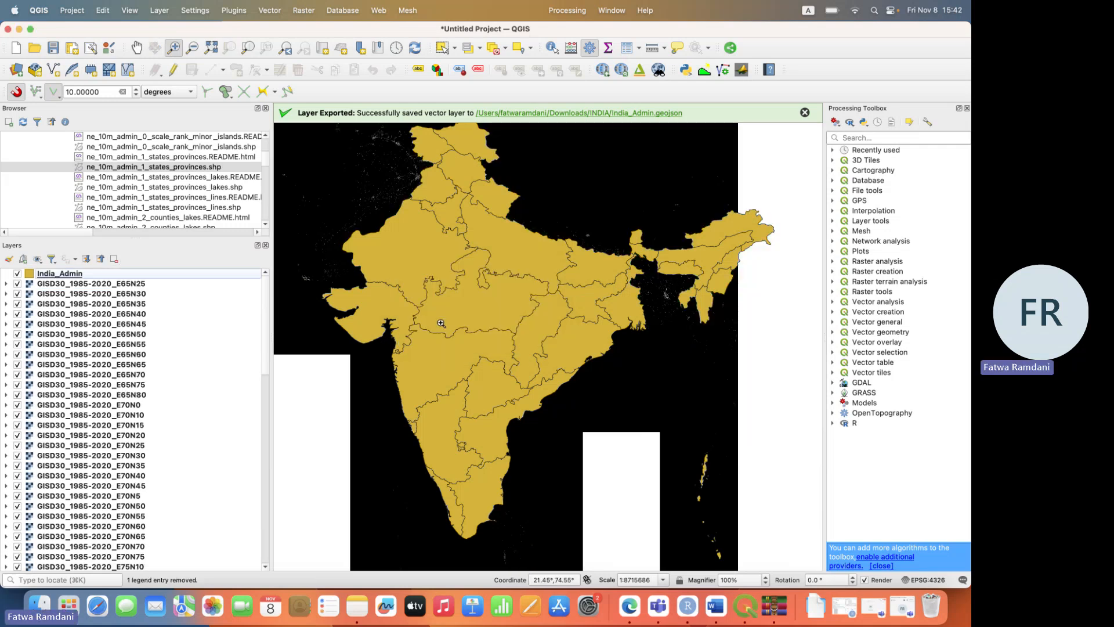
click(805, 113)
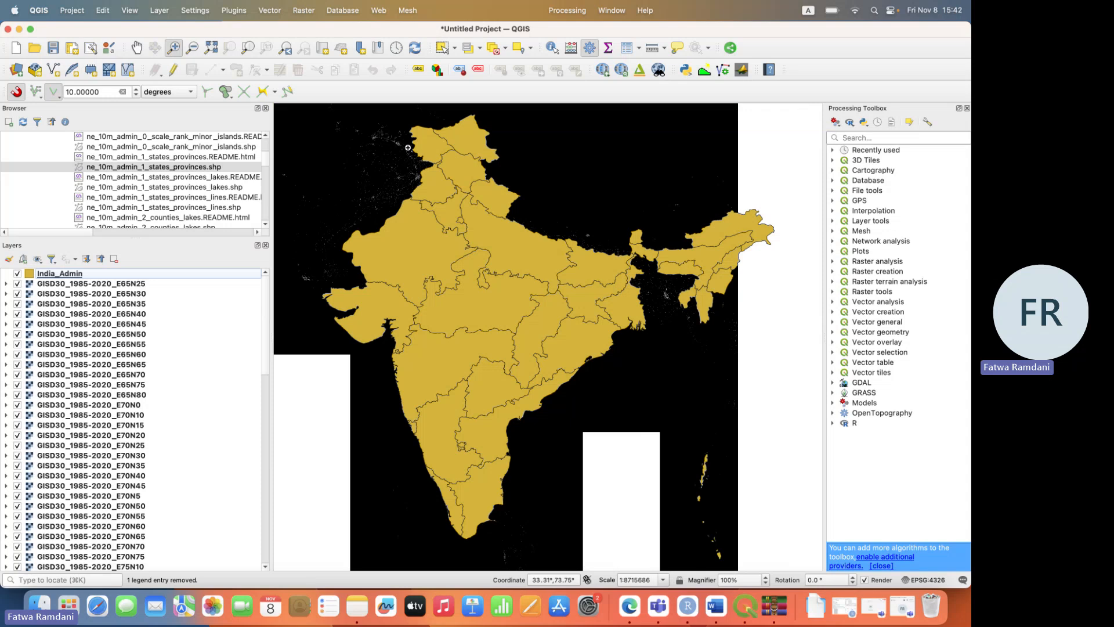
click(126, 276)
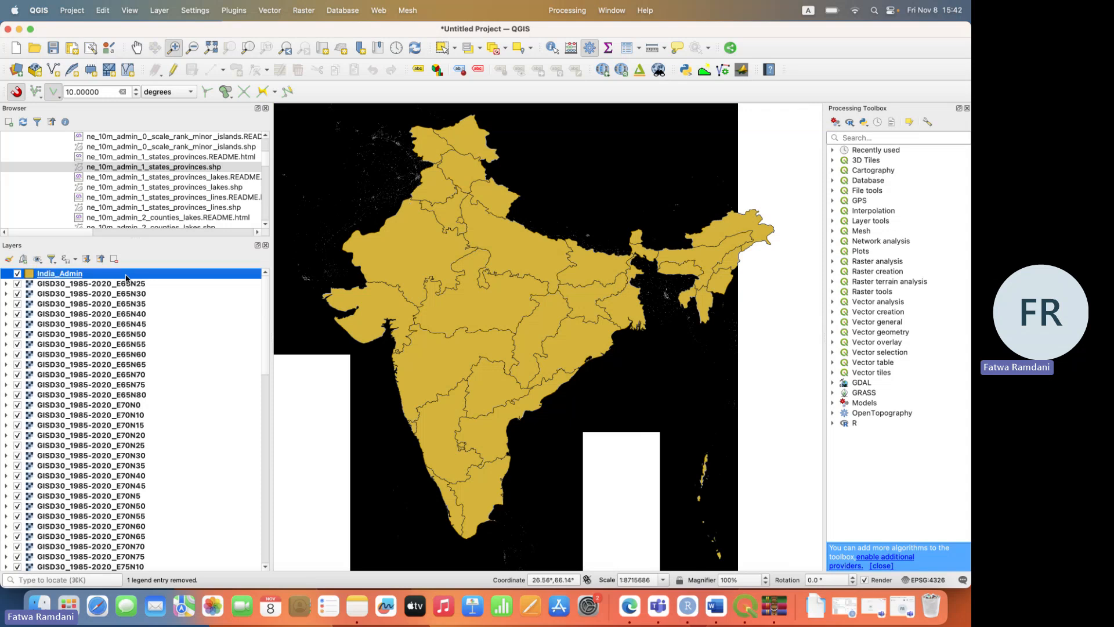
right_click(126, 278)
click(153, 280)
click(265, 425)
scroll(259, 514, down, 5)
scroll(259, 514, up, 15)
Start Build Virtual Raster and choose all the GISD30_1985-2020 tile layers as its input layers.
click(303, 13)
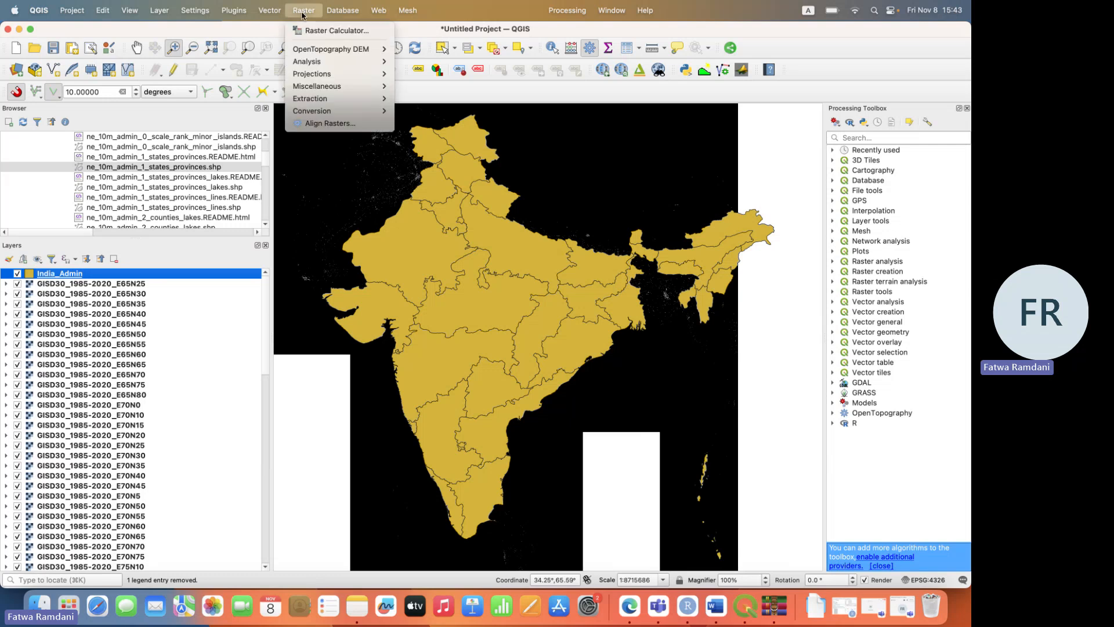
mouse_move(347, 89)
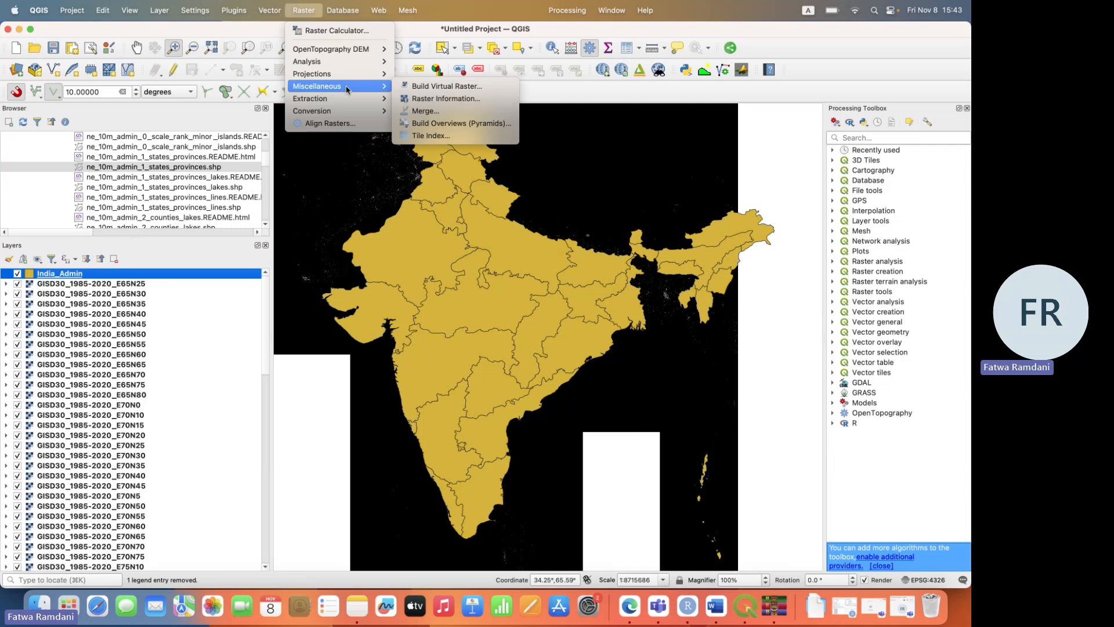
click(445, 87)
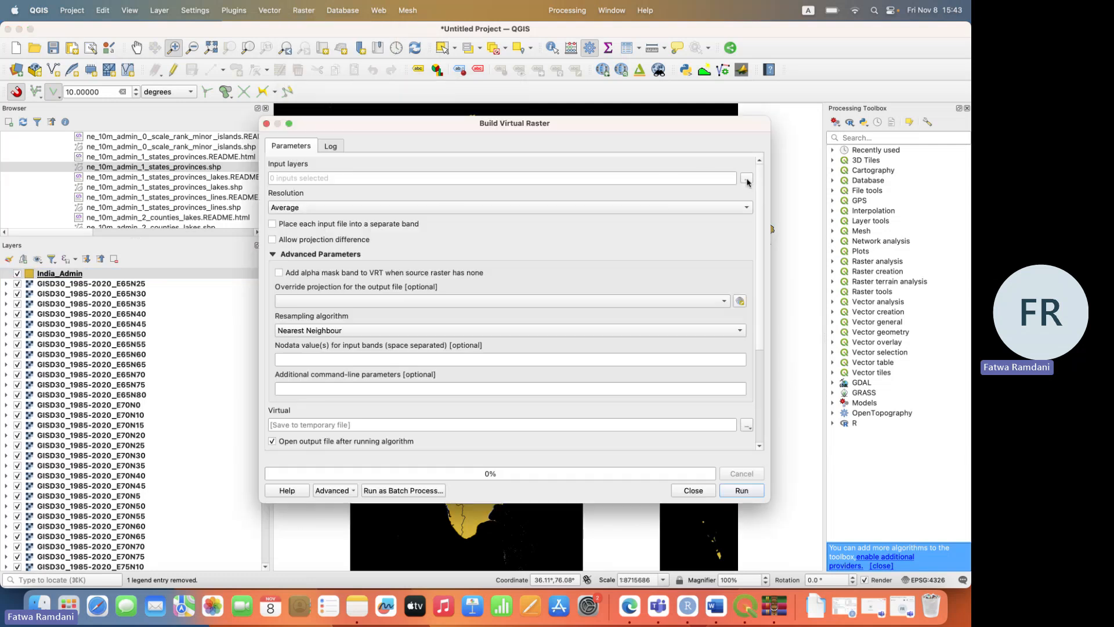
click(746, 180)
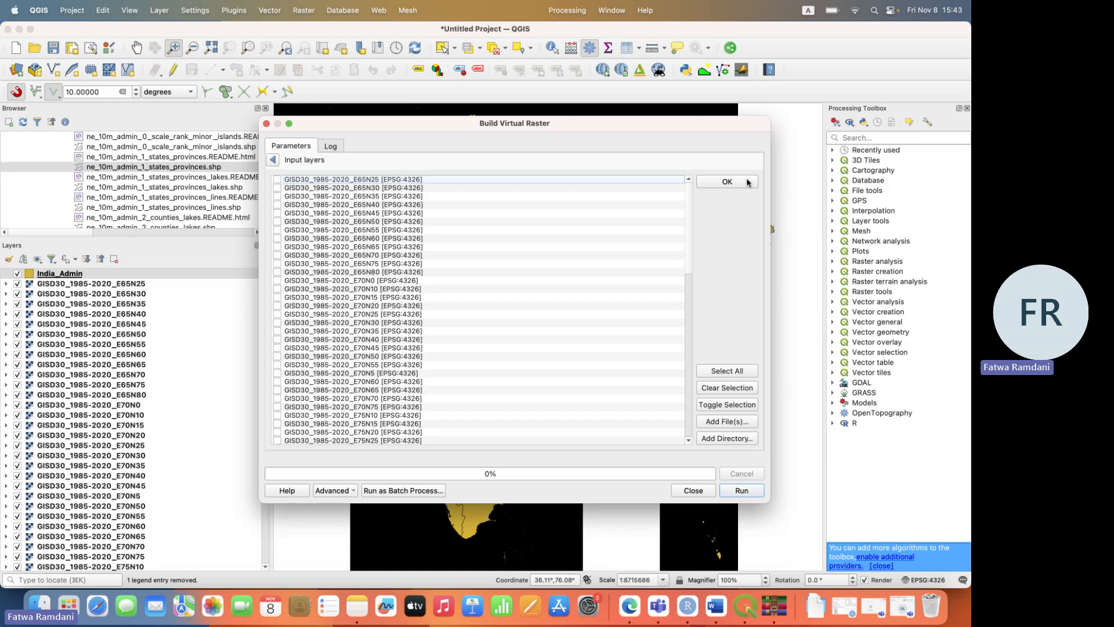
click(723, 375)
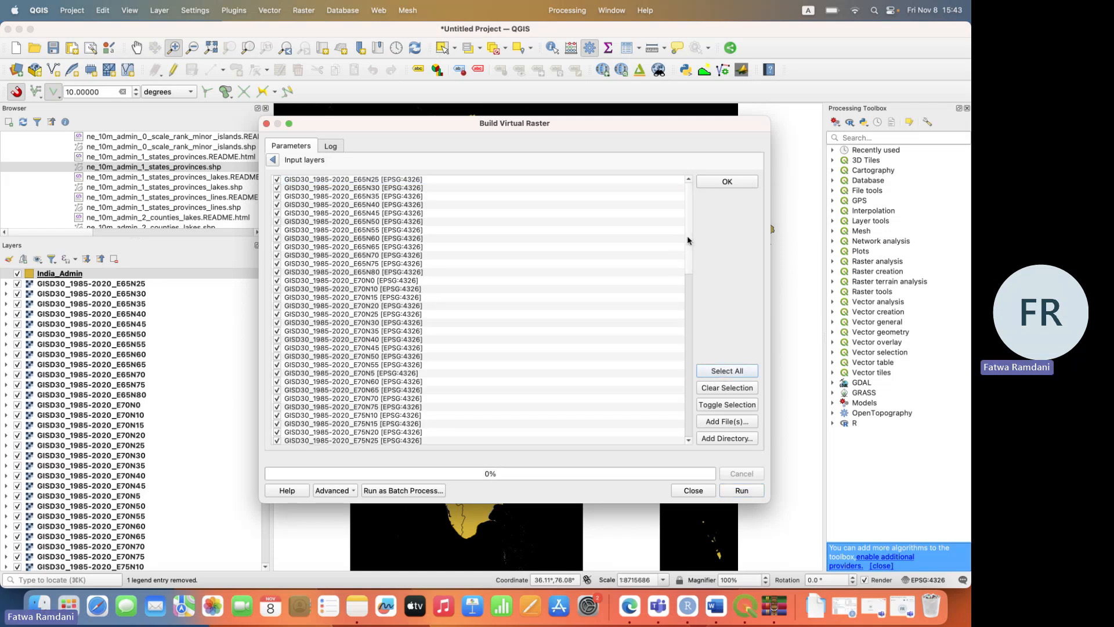
drag(688, 241, 688, 210)
click(726, 181)
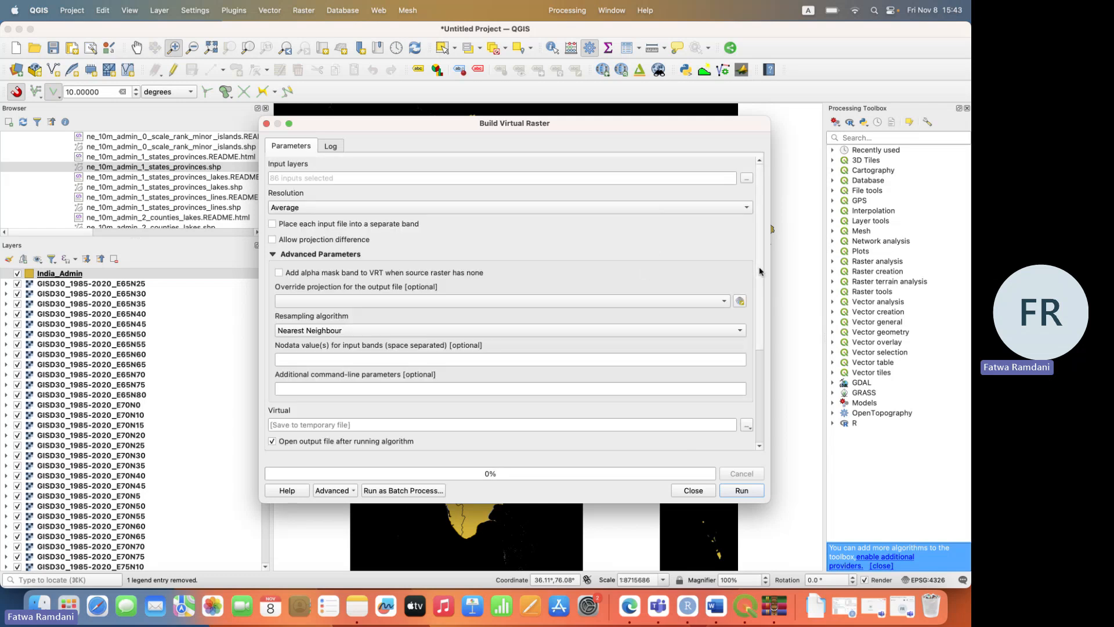
Set the virtual raster's output file to India_Impervious.vrt in the Documents folder, run the algorithm and close its dialog.
scroll(760, 271, down, 5)
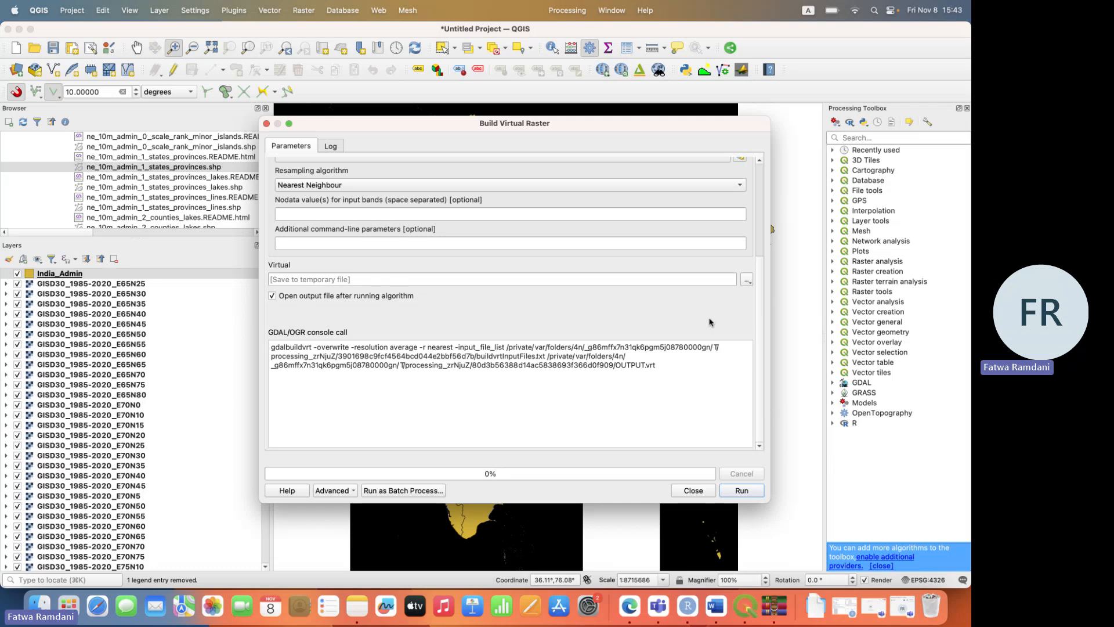
click(748, 282)
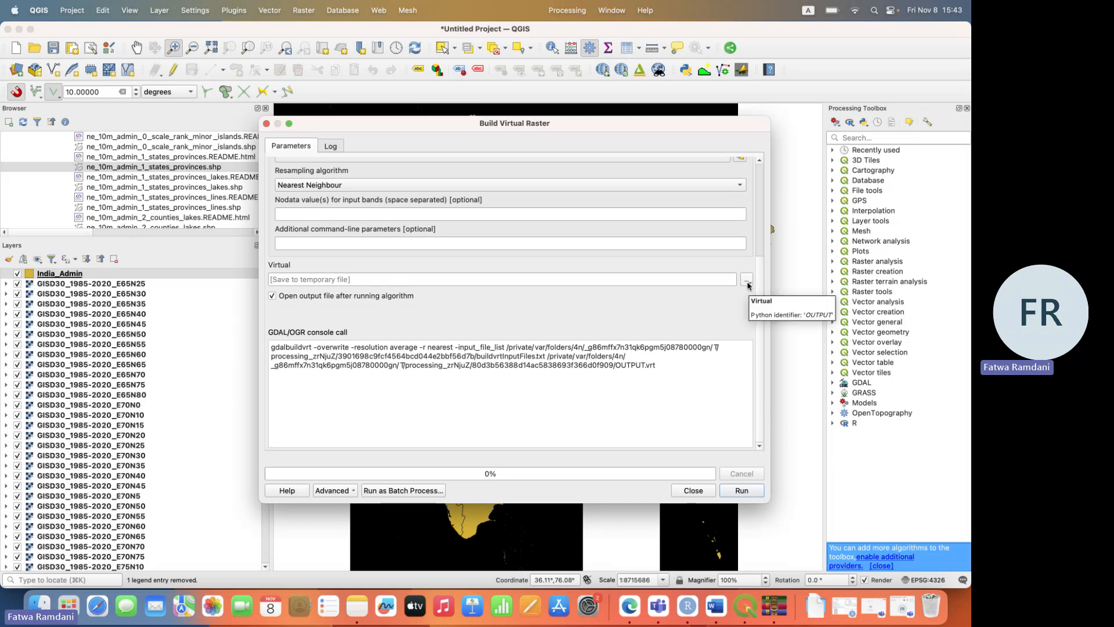
click(764, 306)
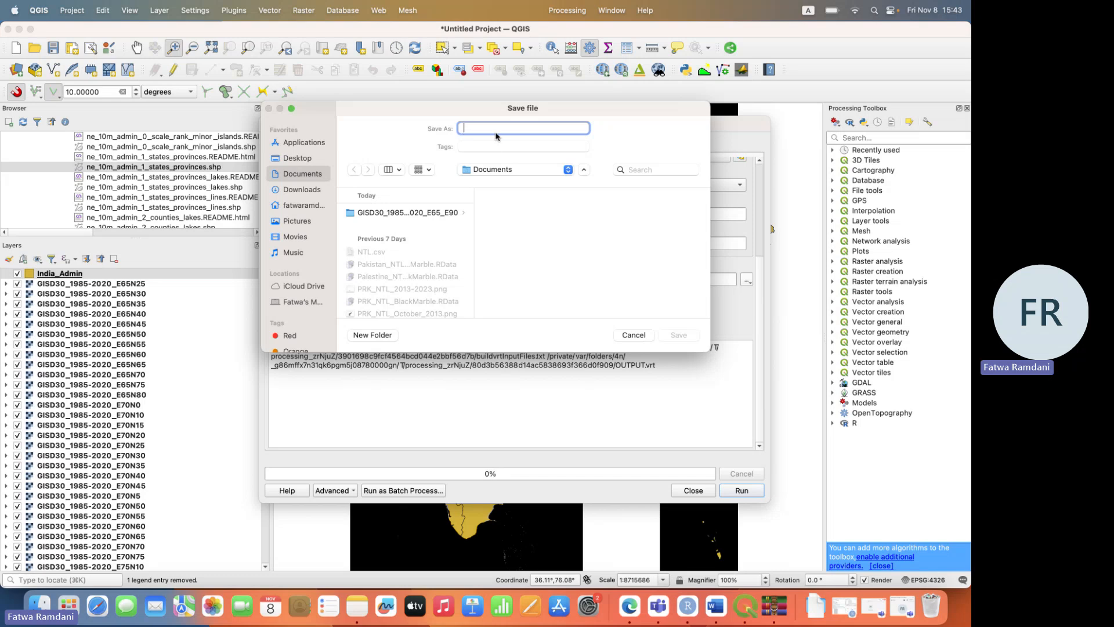
text(India_Impervious)
click(679, 335)
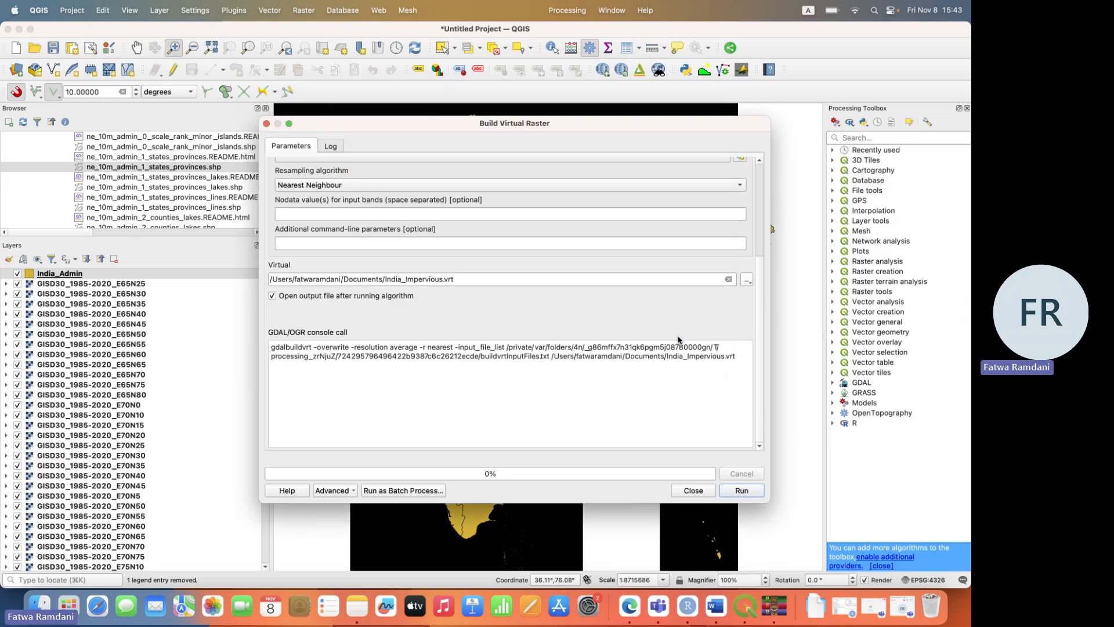
click(740, 491)
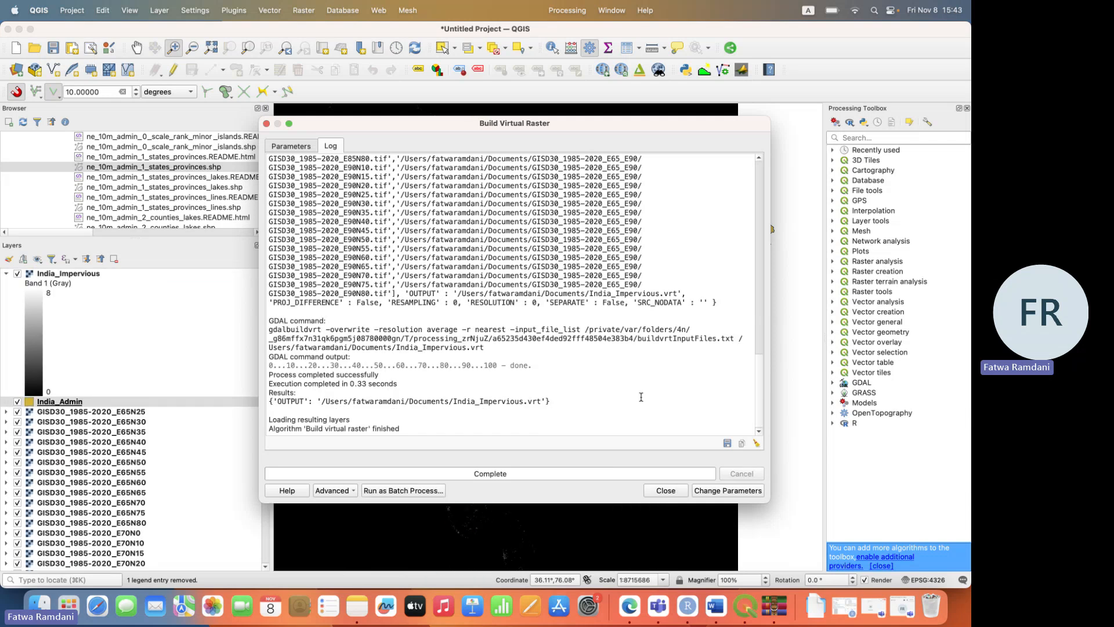
click(665, 491)
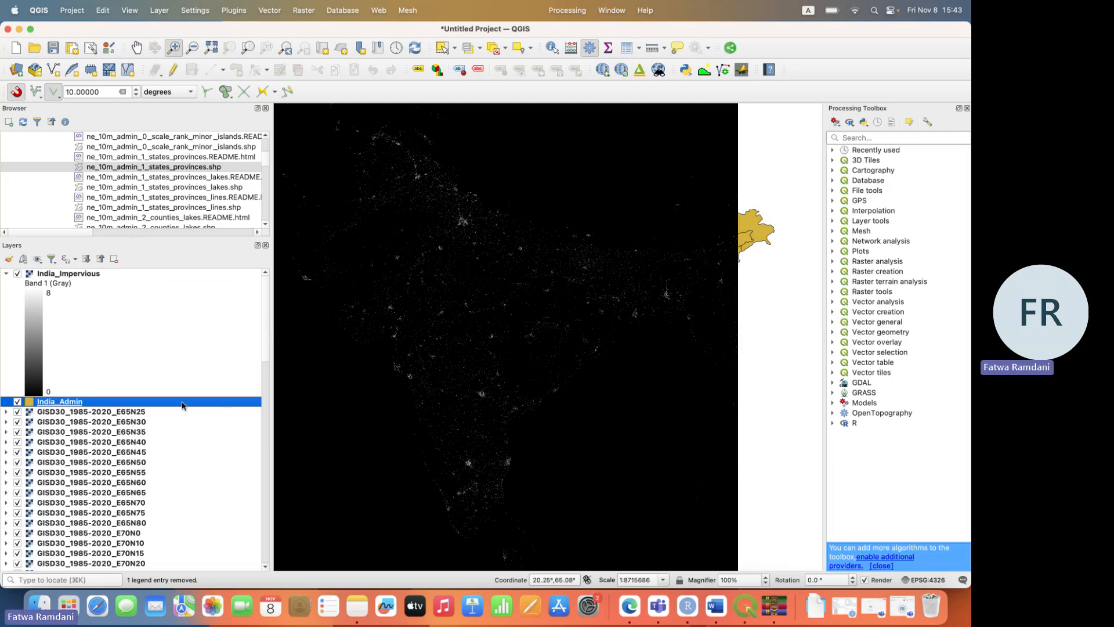
Move India_Admin above India_Impervious in the layer order and remove all the individual GISD30 tile layers from the project.
mouse_move(182, 405)
mouse_down()
mouse_move(176, 270)
mouse_move(166, 403)
mouse_move(172, 272)
mouse_up()
scroll(263, 364, down, 3)
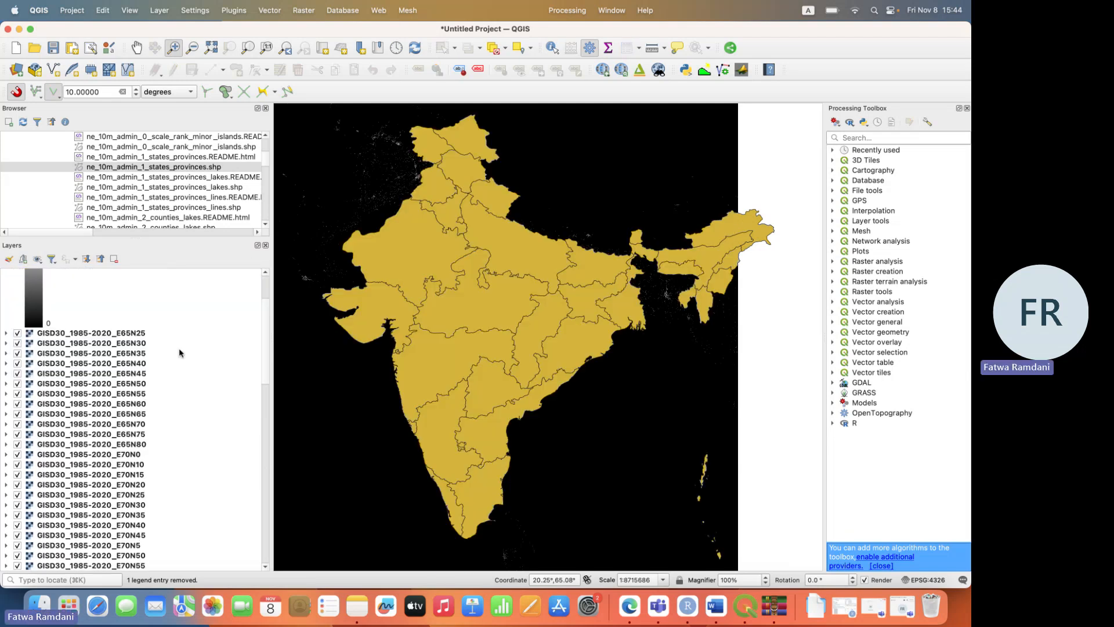
click(143, 337)
drag(270, 329, 260, 563)
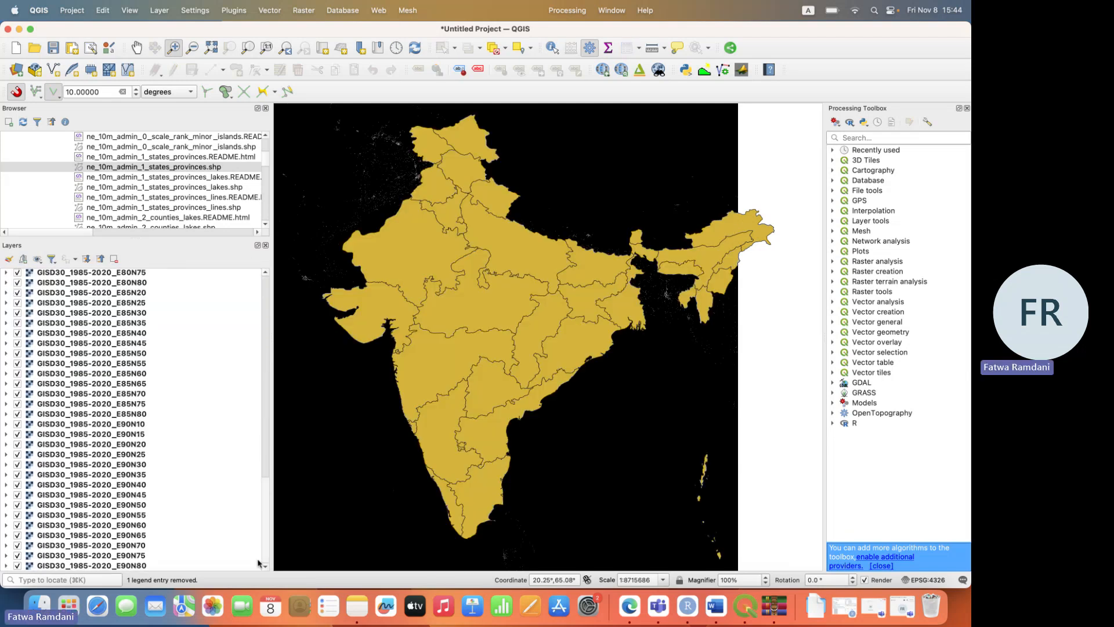
shift+click(142, 565)
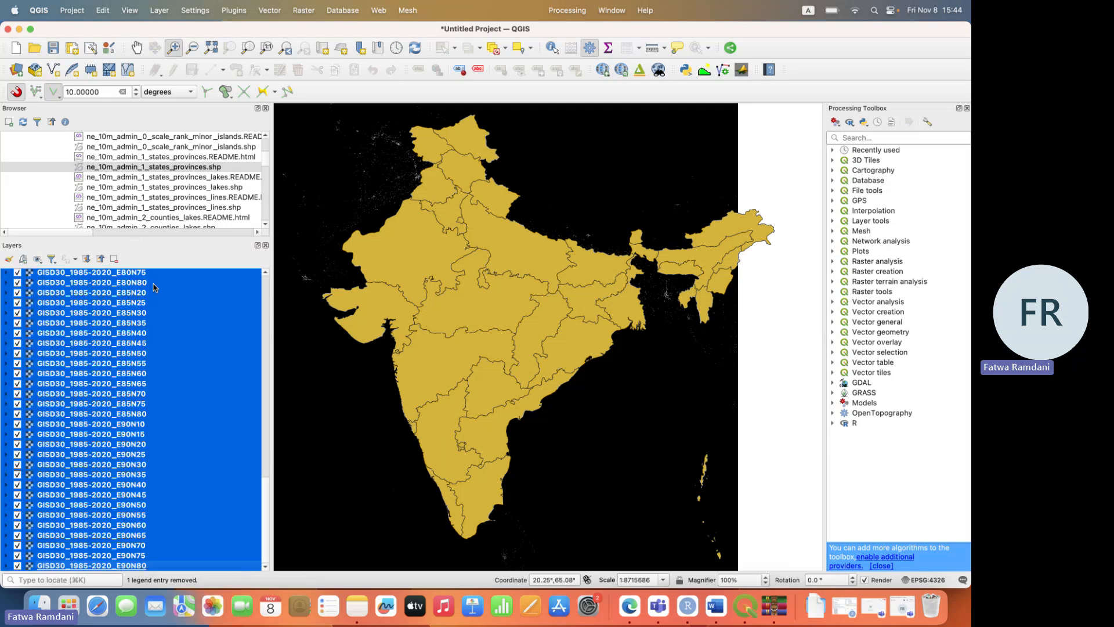
click(114, 258)
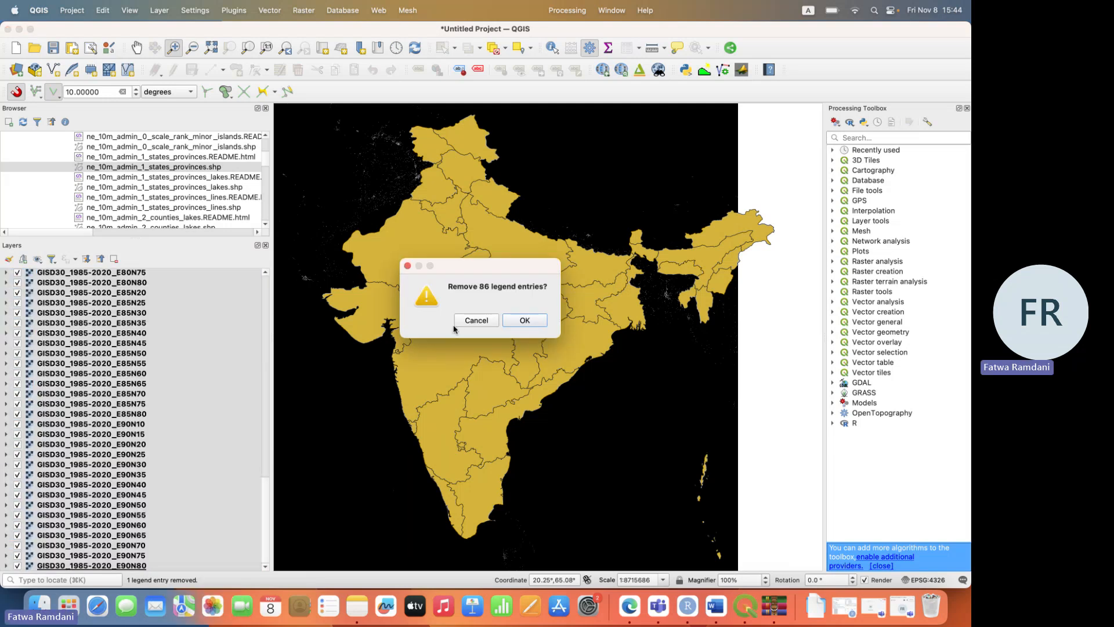
click(526, 321)
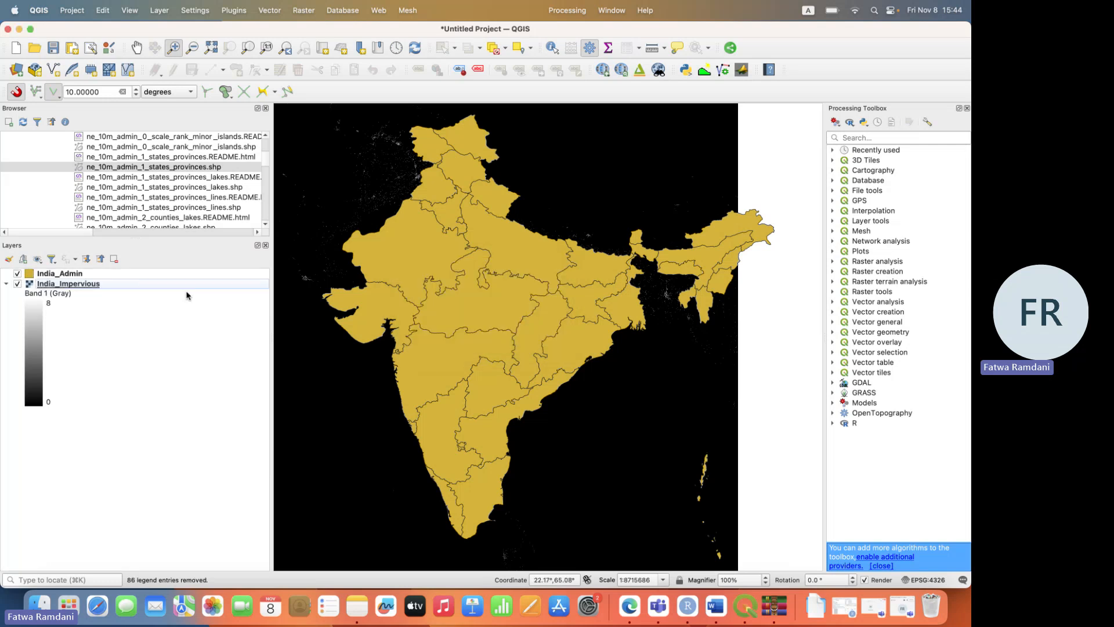
Style the India_Admin layer with the outline green symbol and change its simple line's colour to very light grey.
click(90, 275)
double_click(91, 275)
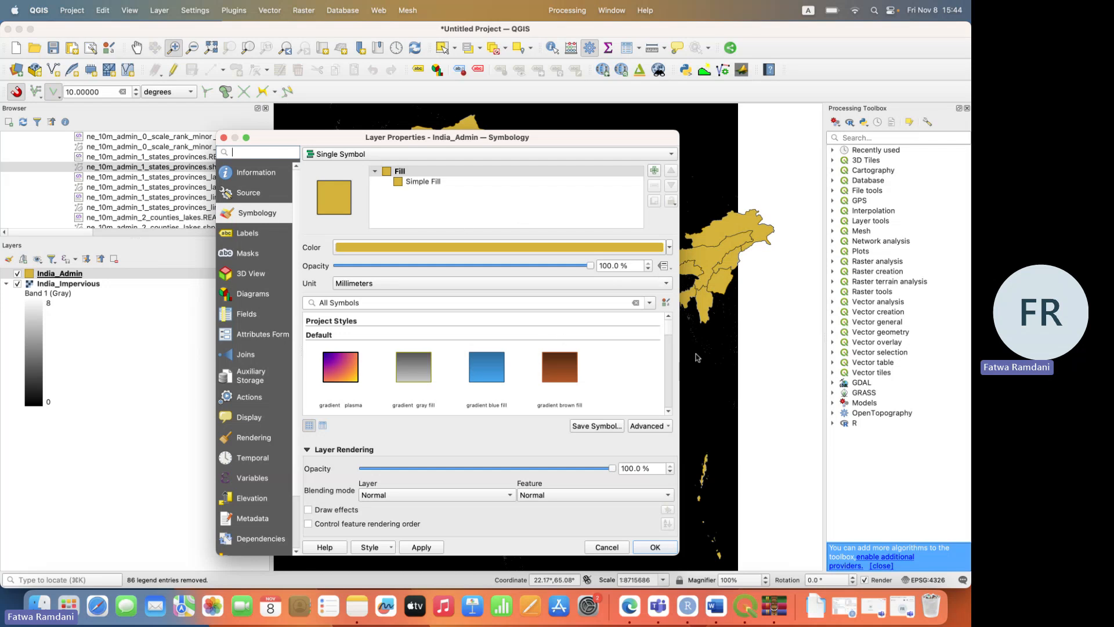
drag(670, 343, 667, 374)
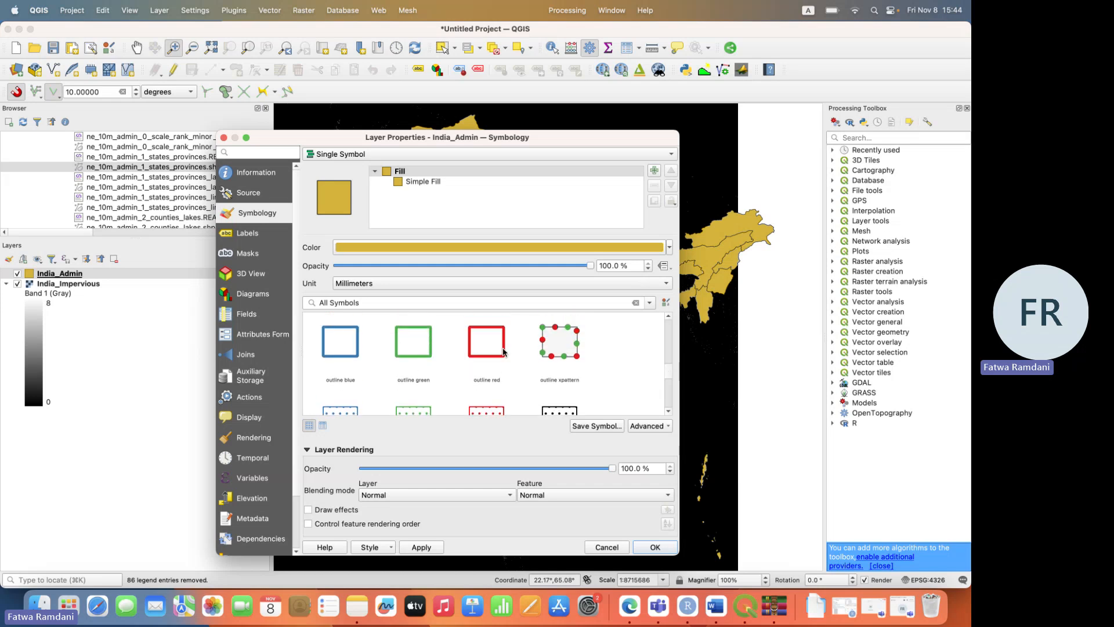
click(414, 348)
click(436, 182)
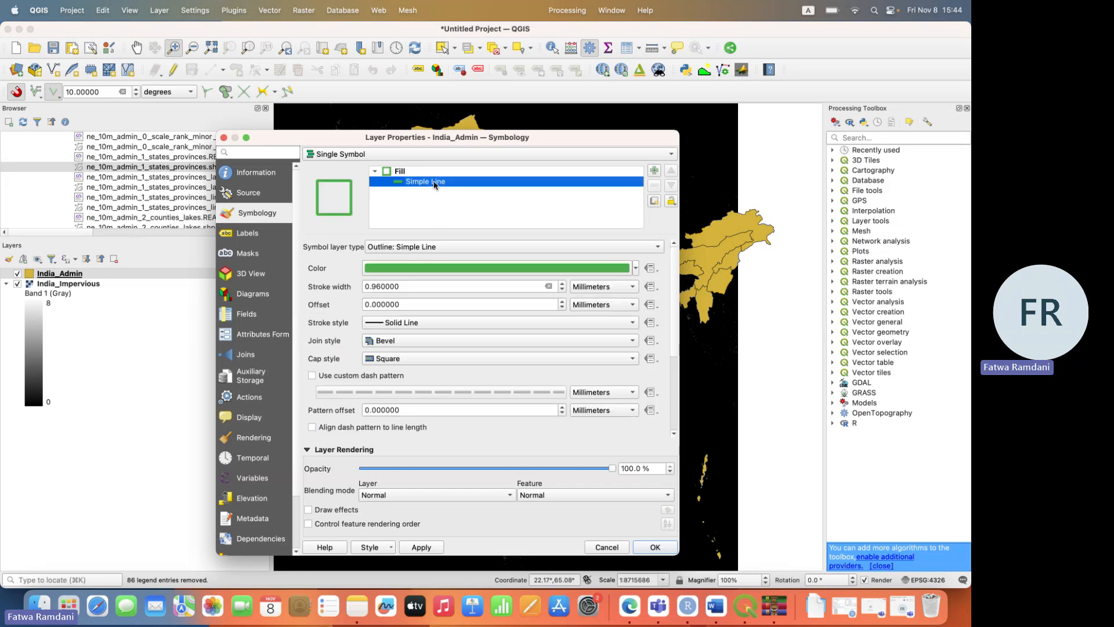
click(635, 273)
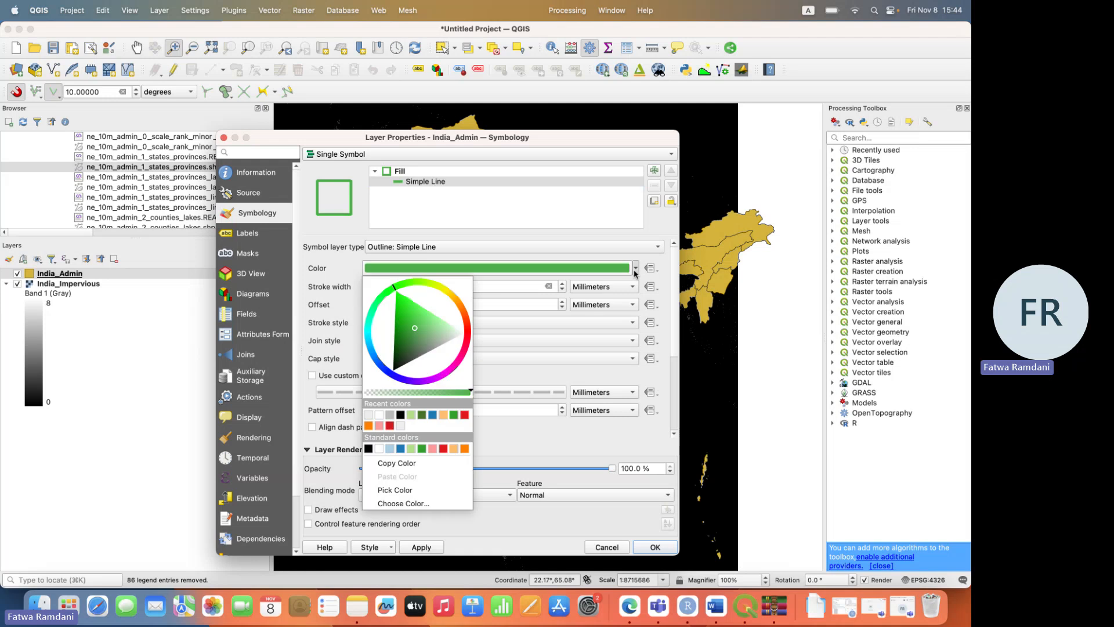
click(372, 417)
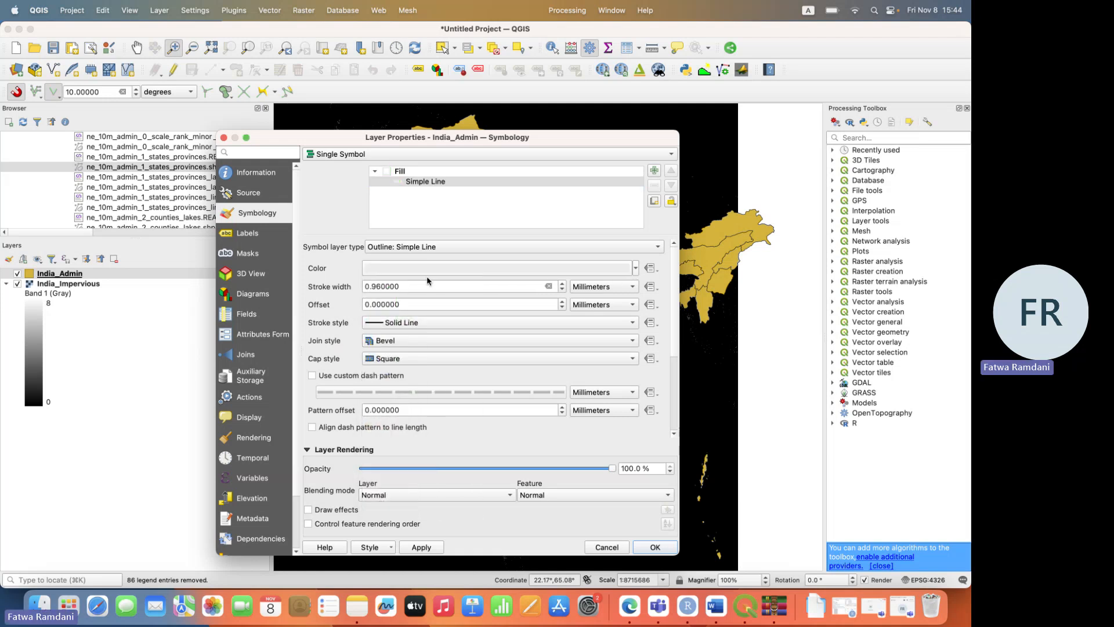
Set the India_Admin outline's stroke width to 0.2 mm, apply the style and close the layer properties.
drag(408, 285, 377, 286)
key(BackSpace)
key(BackSpace)
text(2)
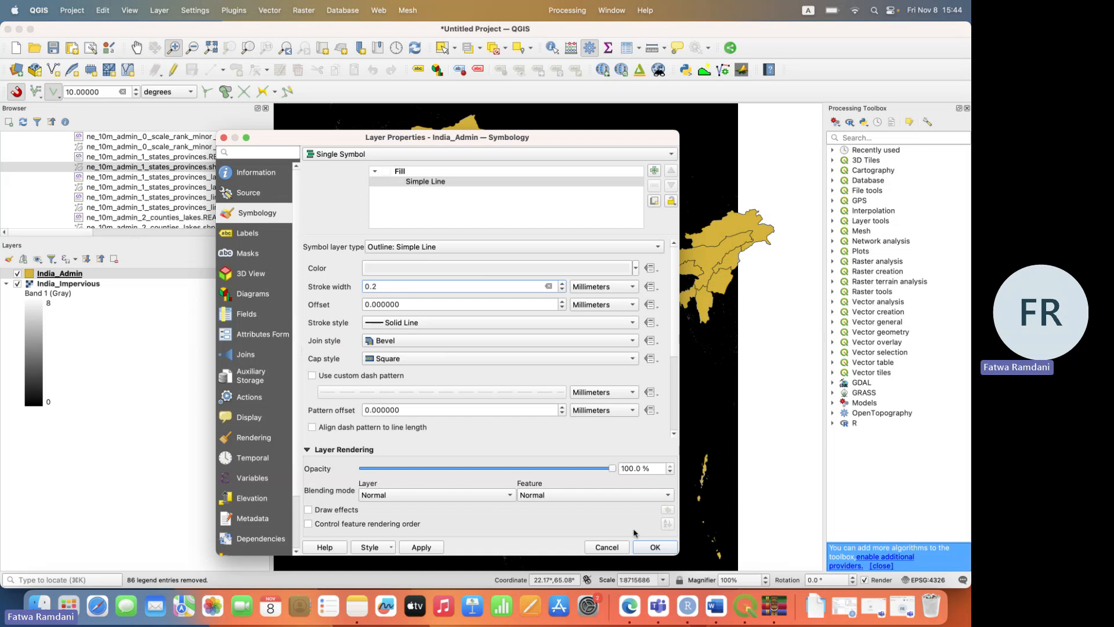
click(421, 548)
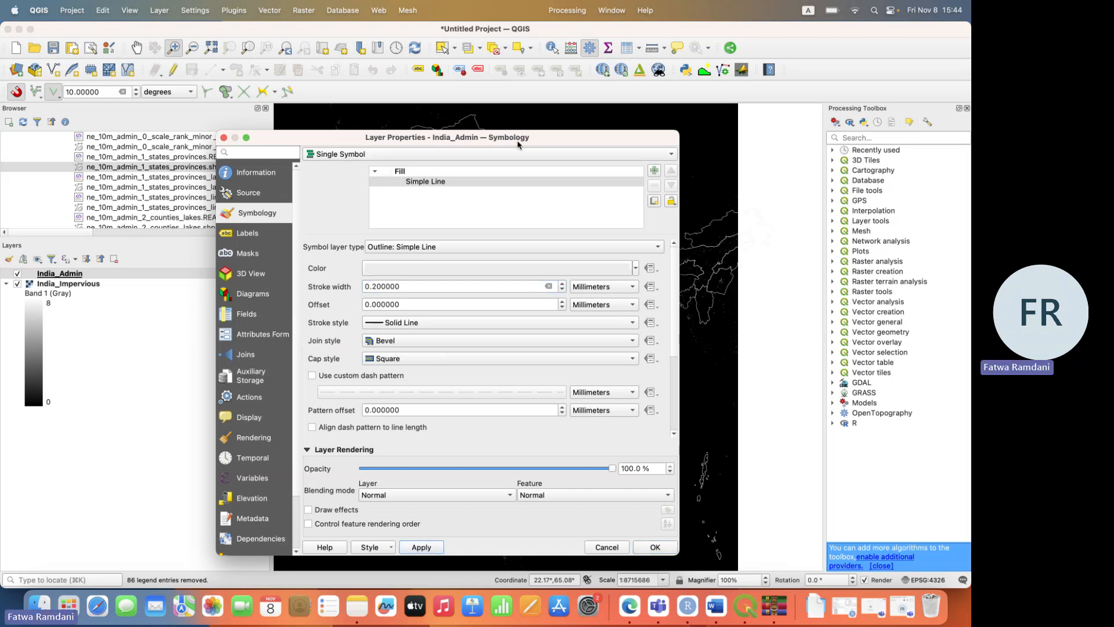
mouse_move(519, 142)
mouse_down()
mouse_move(597, 443)
mouse_move(533, 135)
mouse_up()
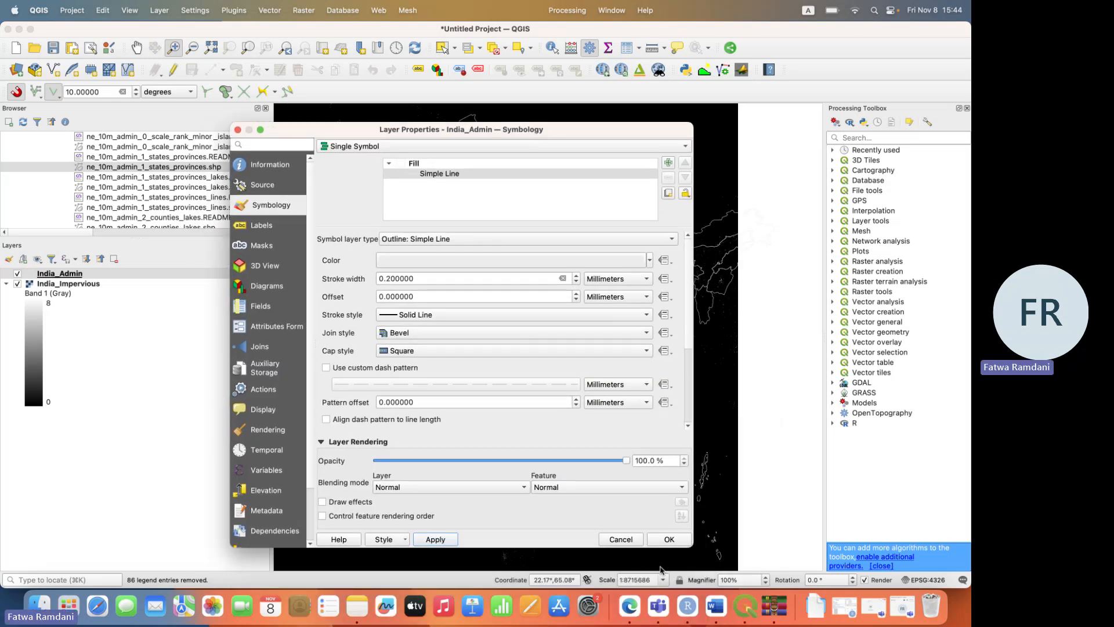
click(667, 540)
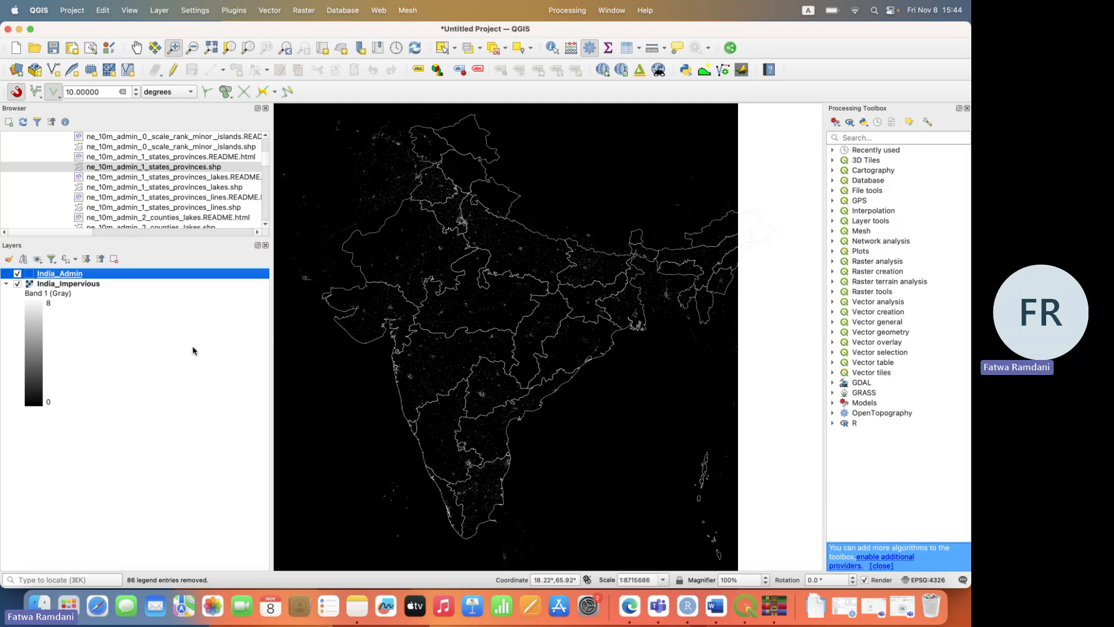
Render the India_Impervious layer as singleband pseudocolor with the Rocket color ramp and apply the style.
click(85, 285)
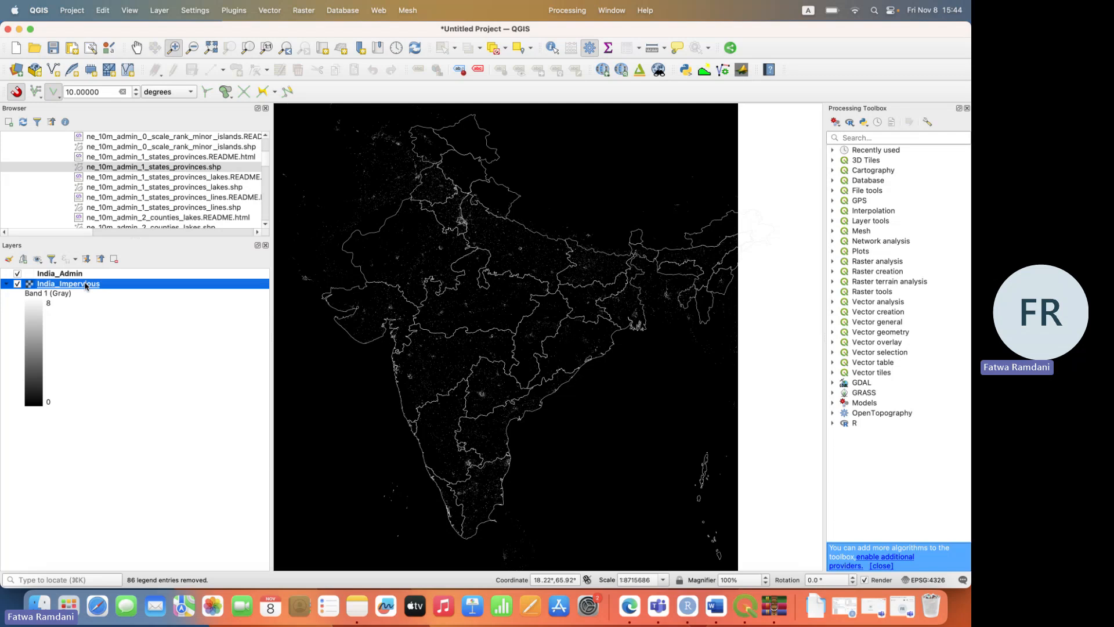
double_click(85, 285)
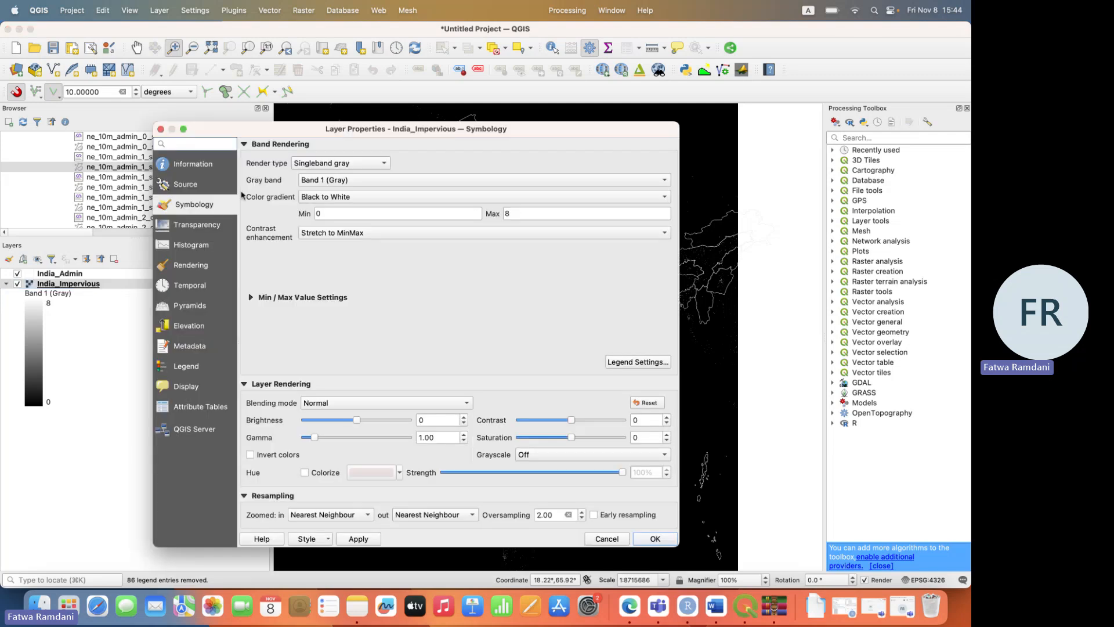
click(329, 165)
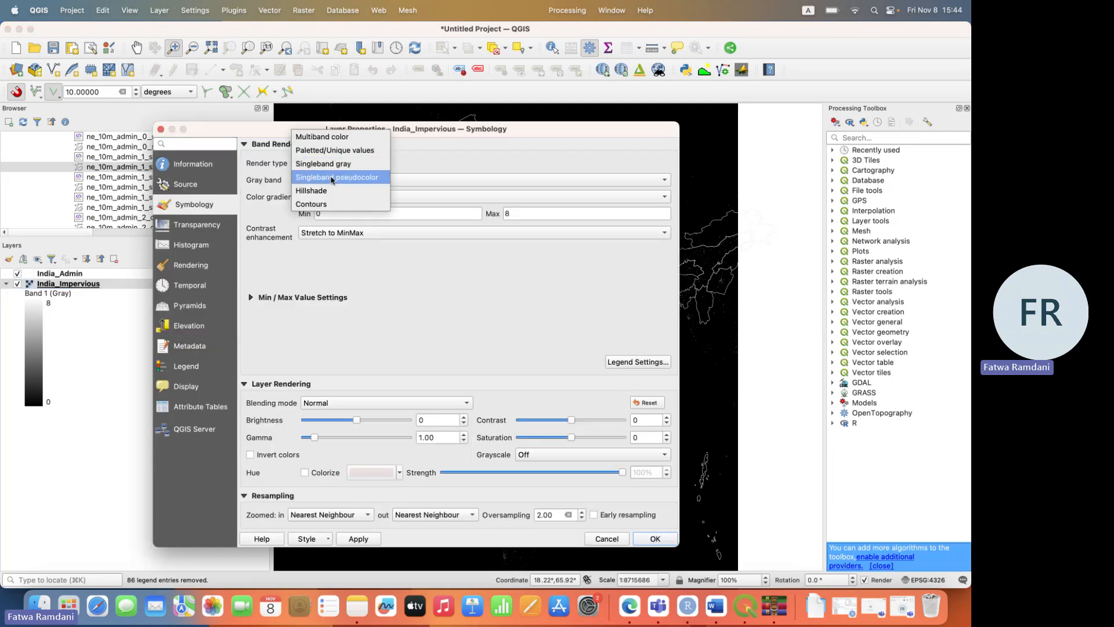
click(330, 177)
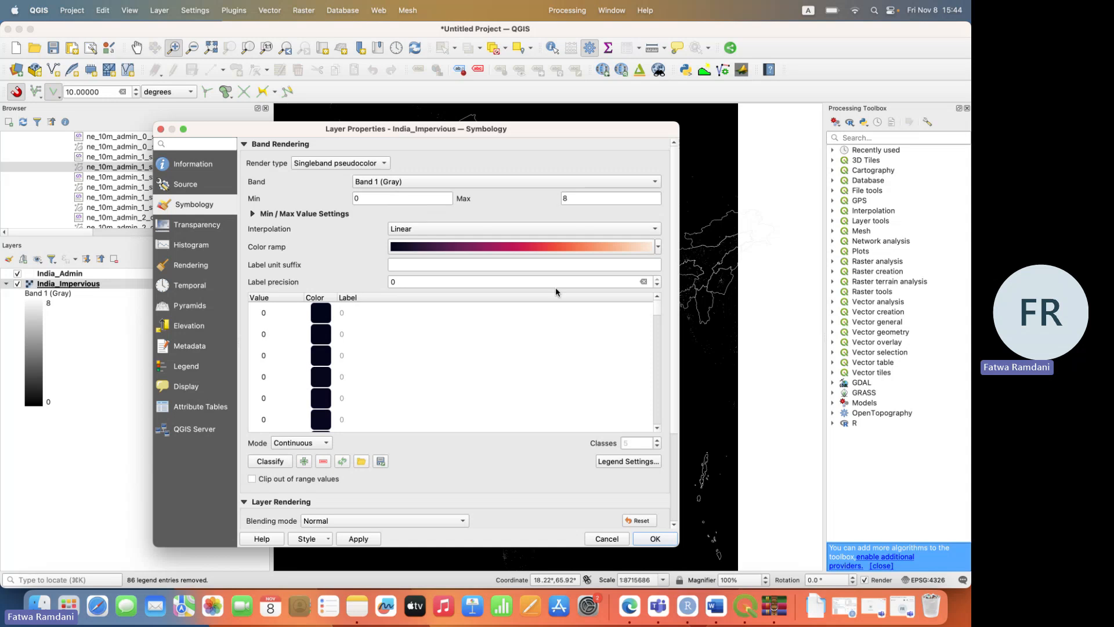
click(658, 247)
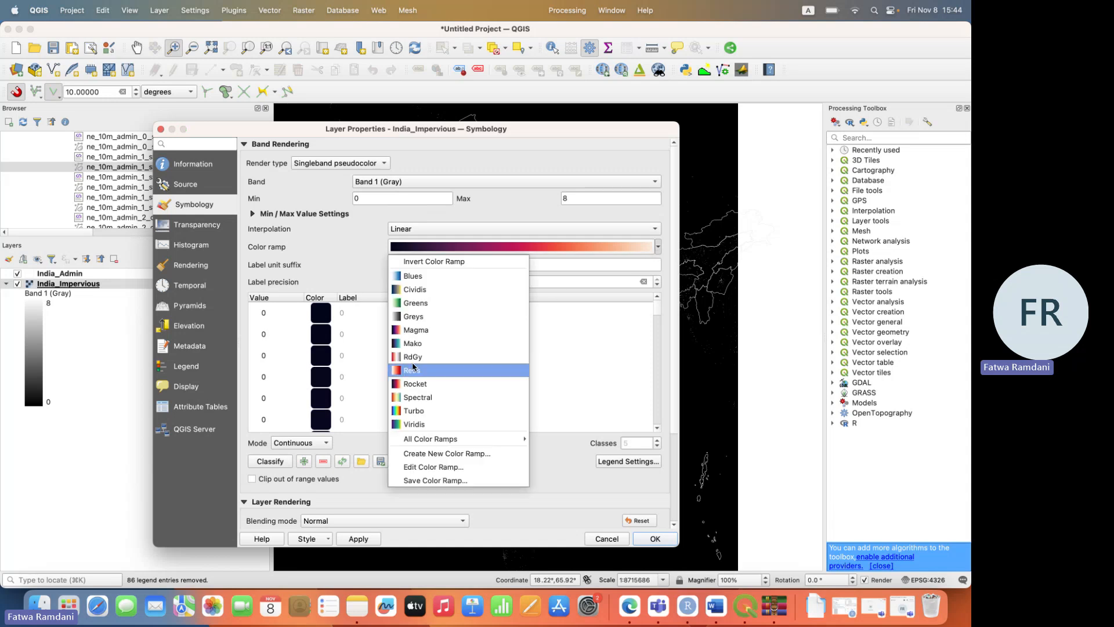
click(419, 385)
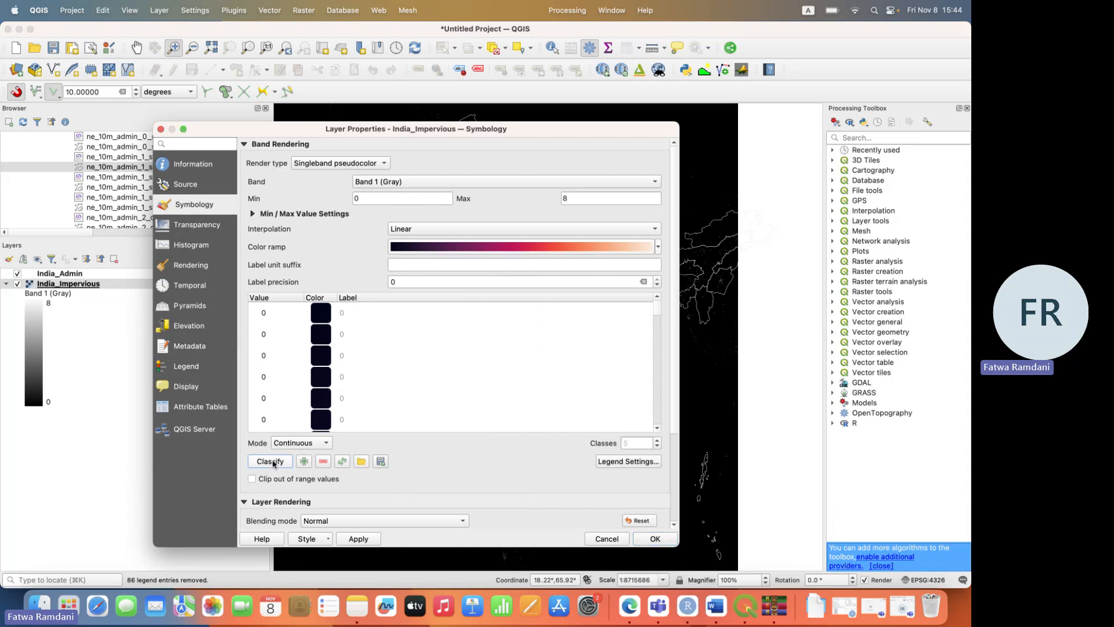
drag(658, 313, 652, 429)
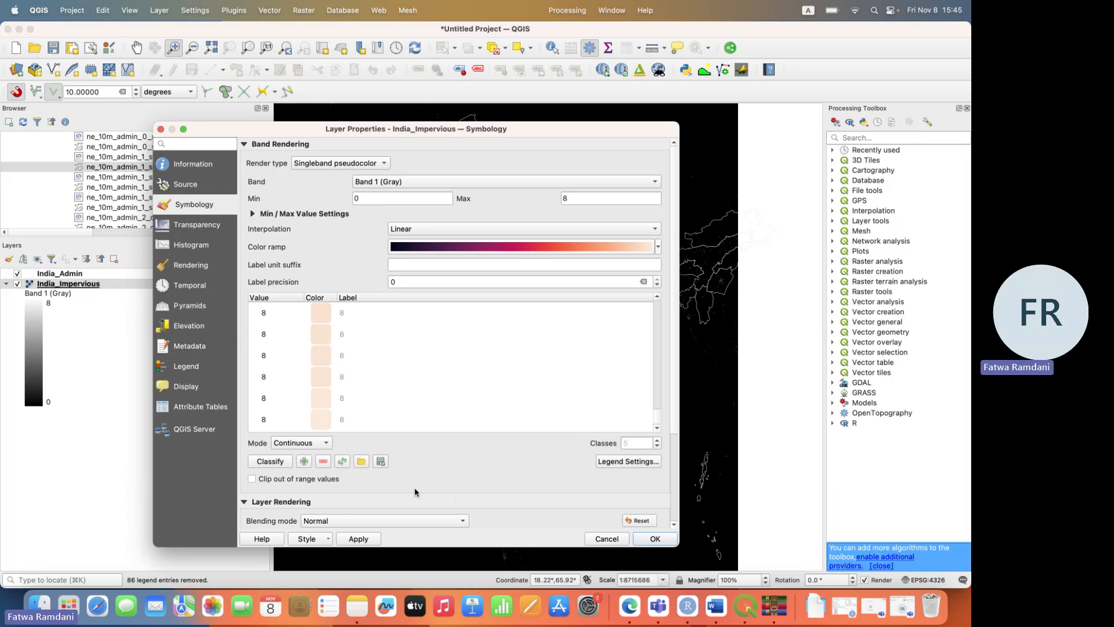
click(371, 539)
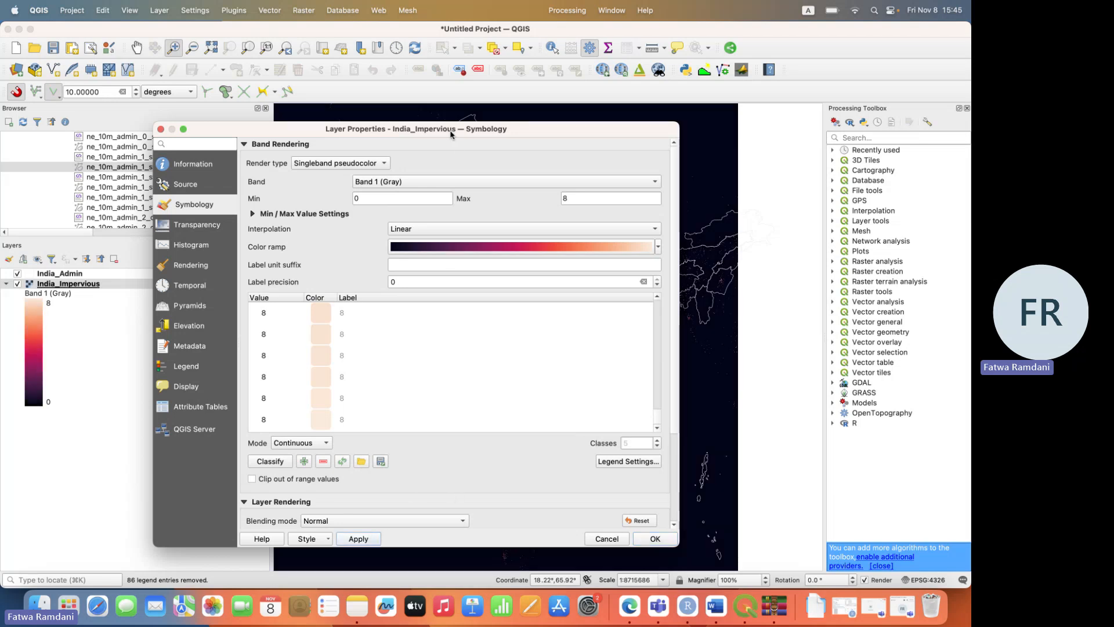
Confirm the India_Impervious layer properties and add the ESRI National Geographic basemap to the project.
mouse_move(451, 135)
mouse_down()
mouse_move(458, 483)
mouse_move(445, 127)
mouse_up()
click(642, 538)
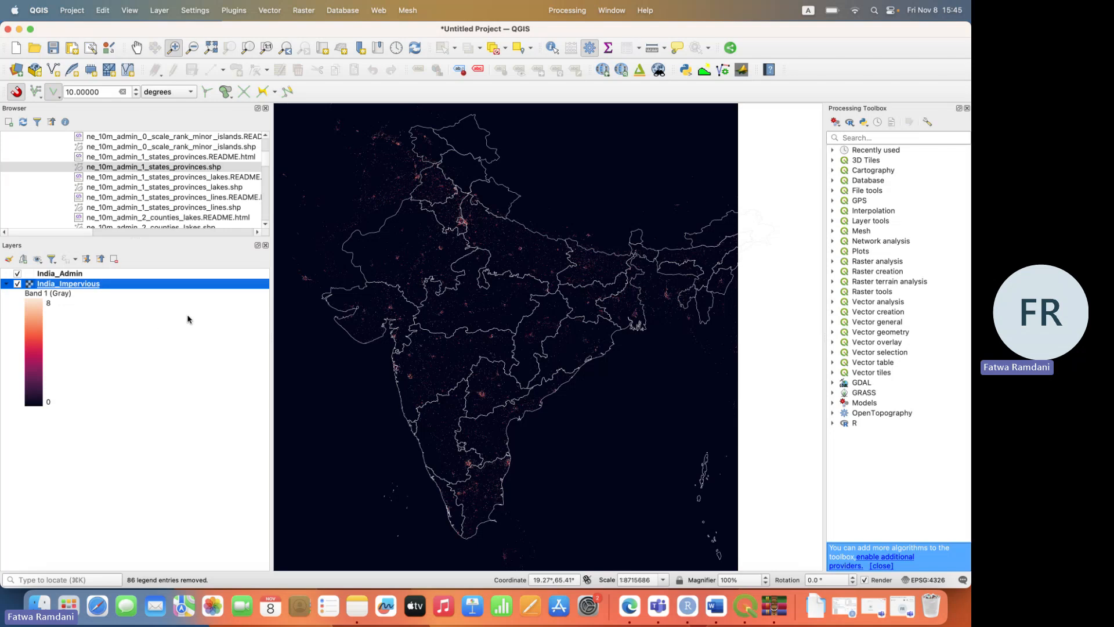
click(603, 69)
mouse_move(627, 133)
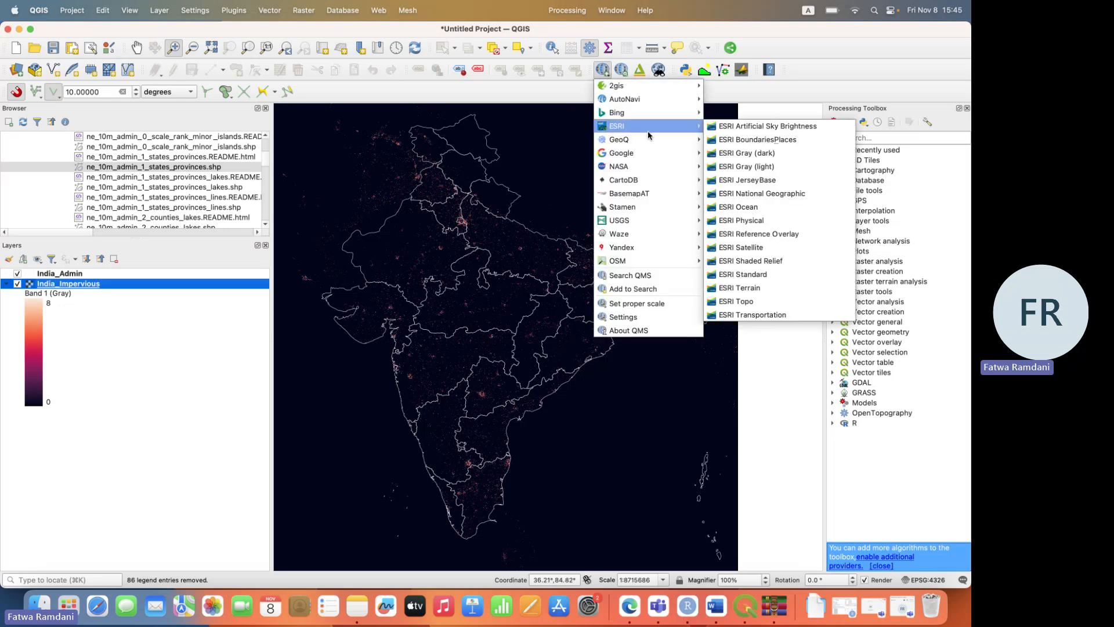
click(762, 193)
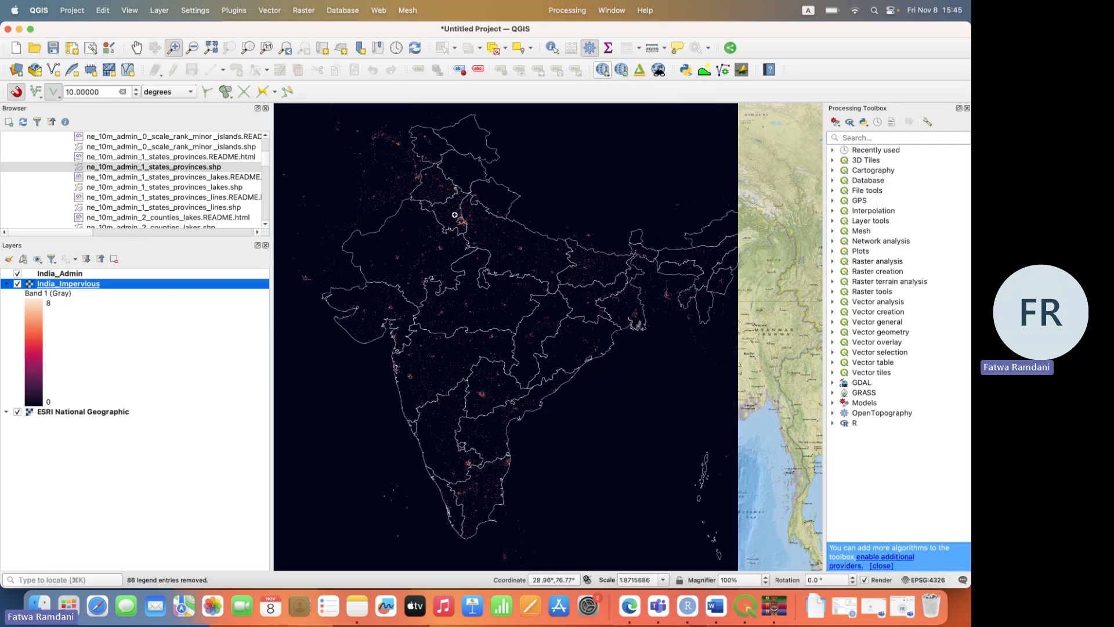
Enlarge the map canvas and frame the large urban cluster in northern India at a scale of about 1:383000.
click(462, 221)
drag(469, 228, 470, 227)
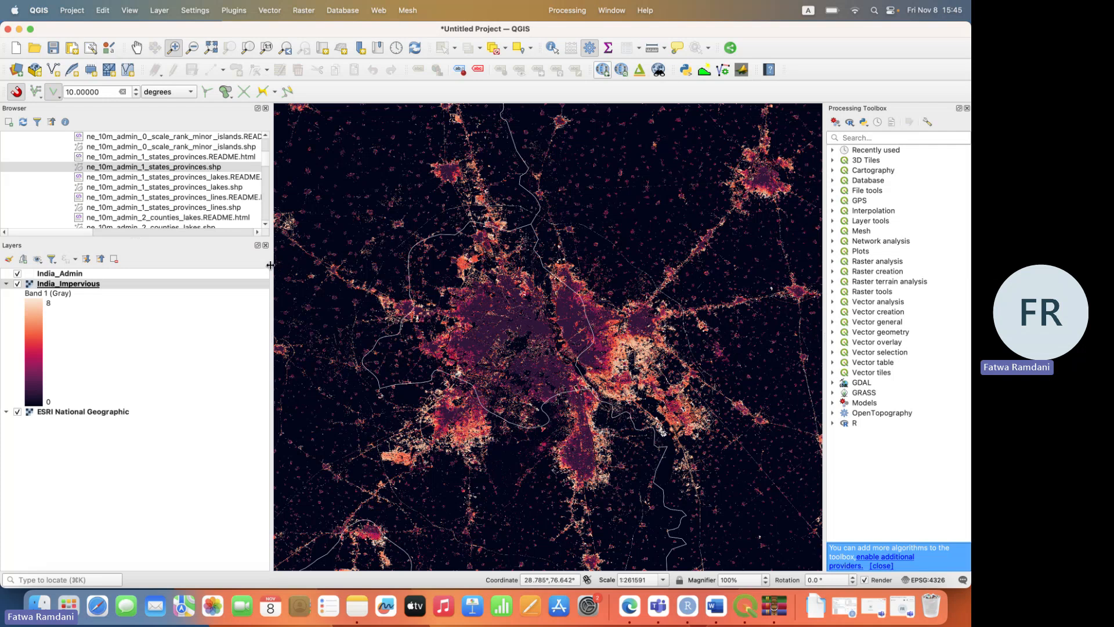
drag(271, 265, 165, 250)
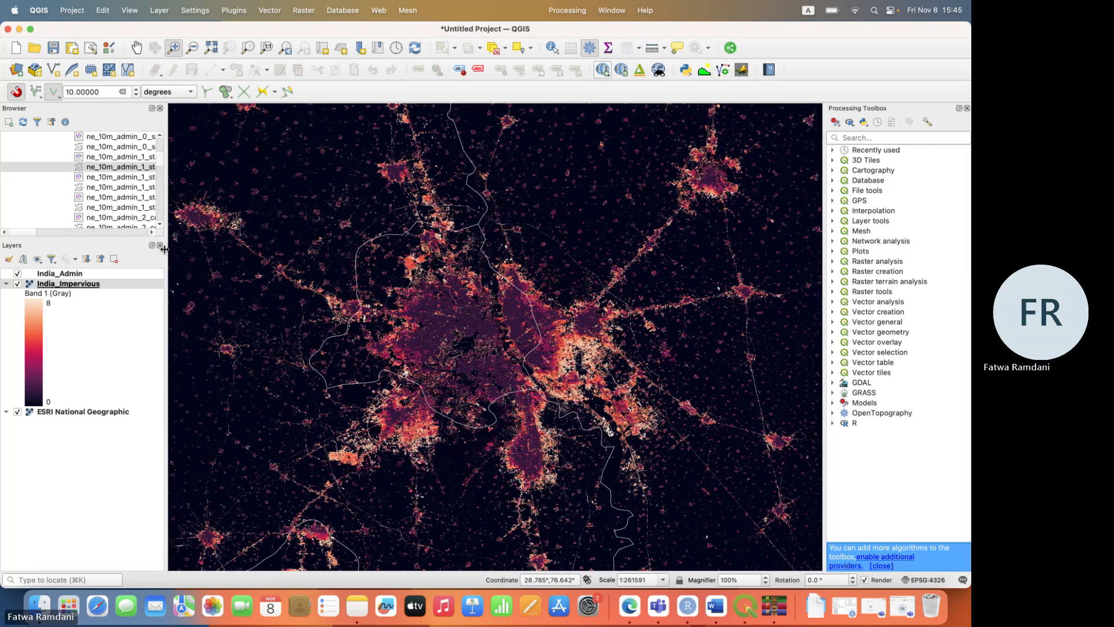
click(196, 50)
click(407, 242)
click(176, 48)
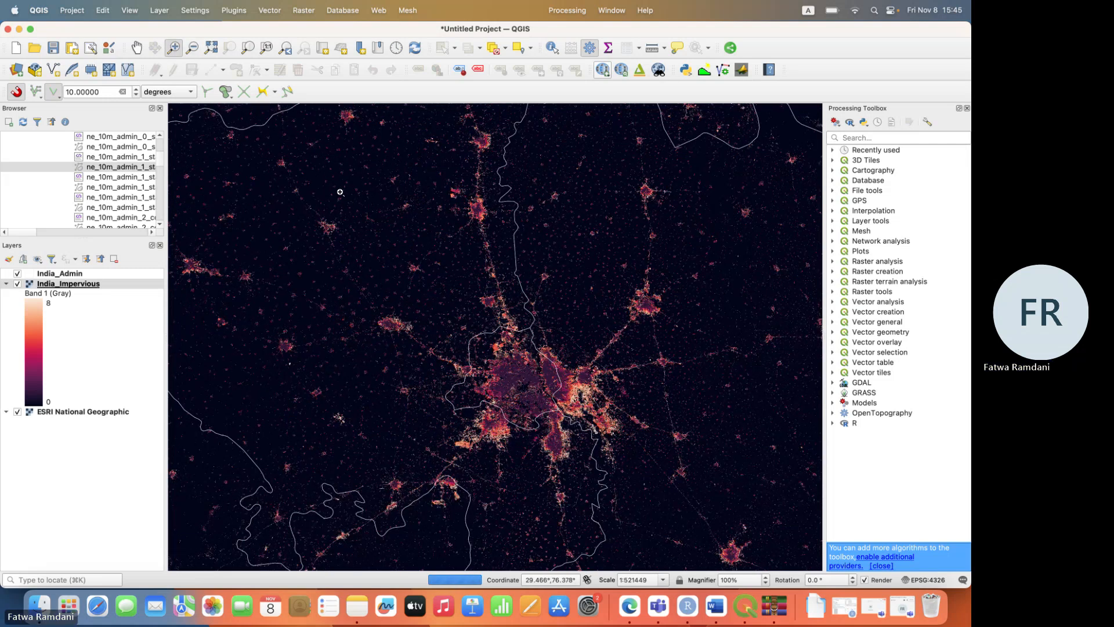
drag(340, 192, 767, 534)
click(136, 48)
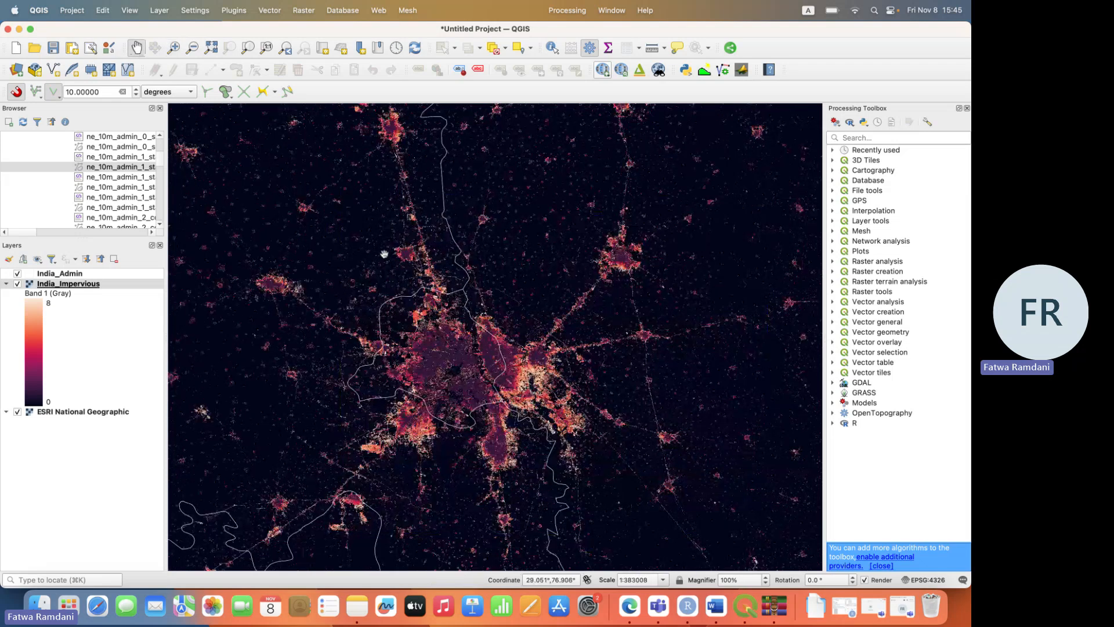
drag(390, 264, 428, 267)
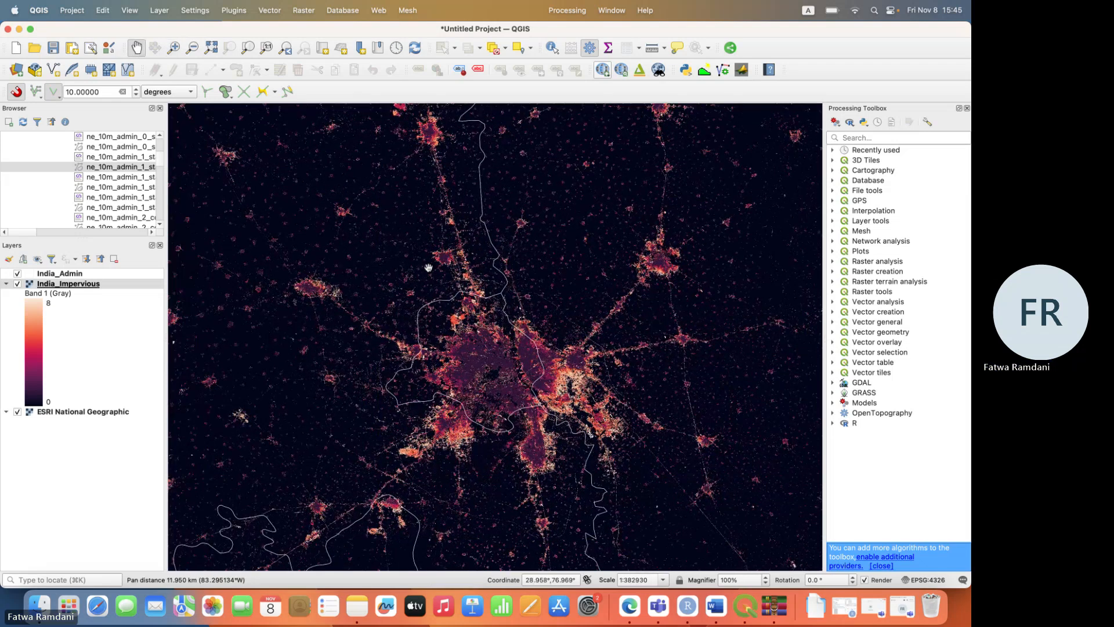
drag(428, 267, 428, 250)
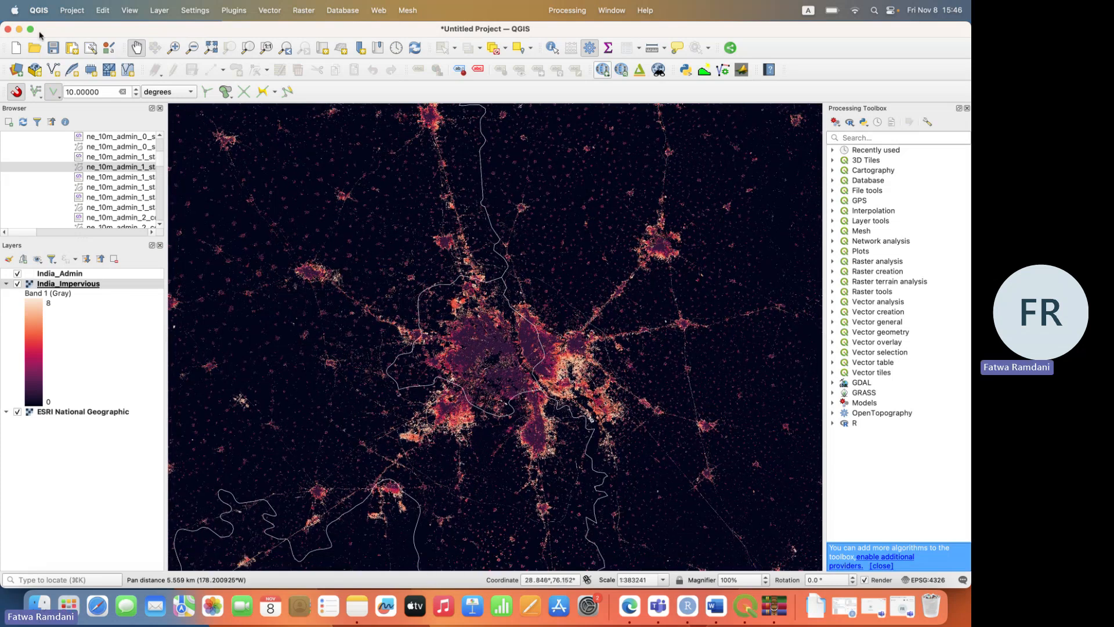
Create a new print layout from the layout manager, leaving its title empty.
click(80, 13)
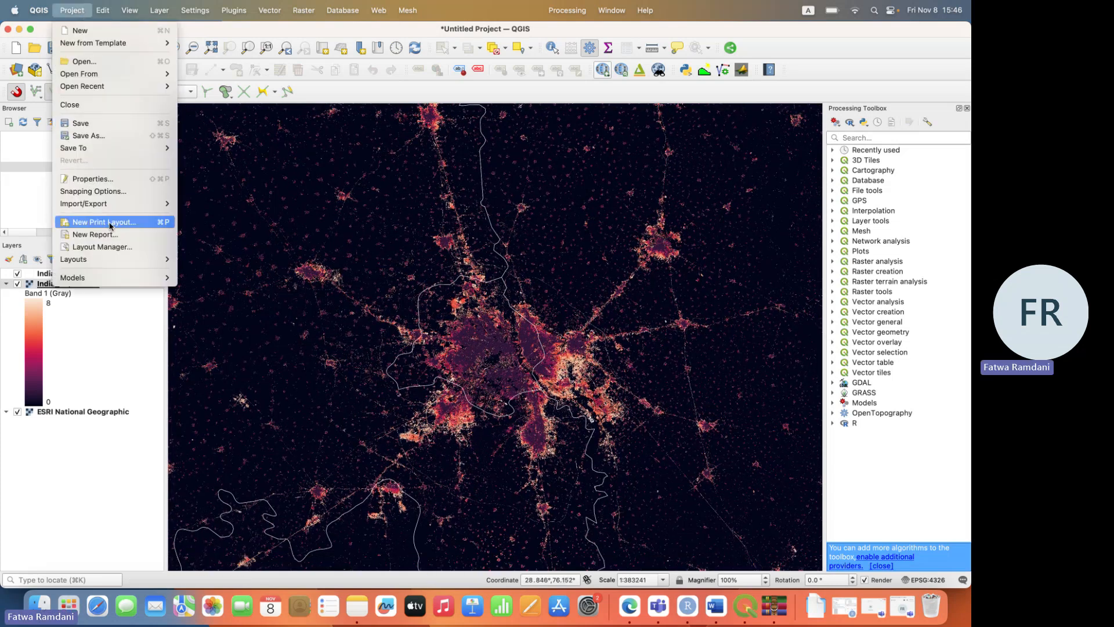
click(102, 246)
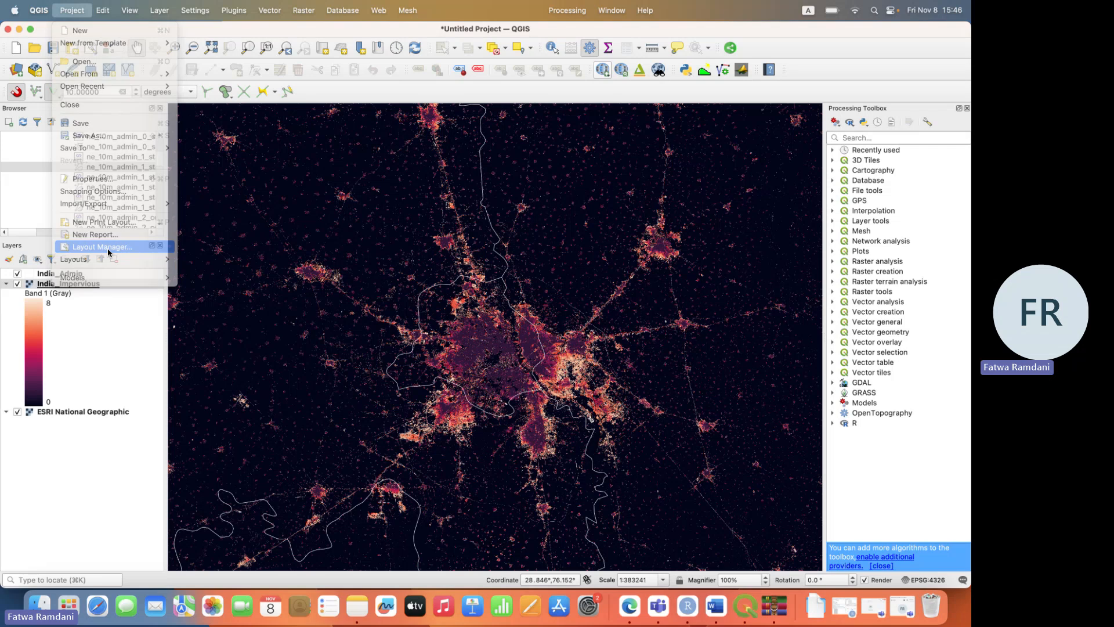
click(565, 331)
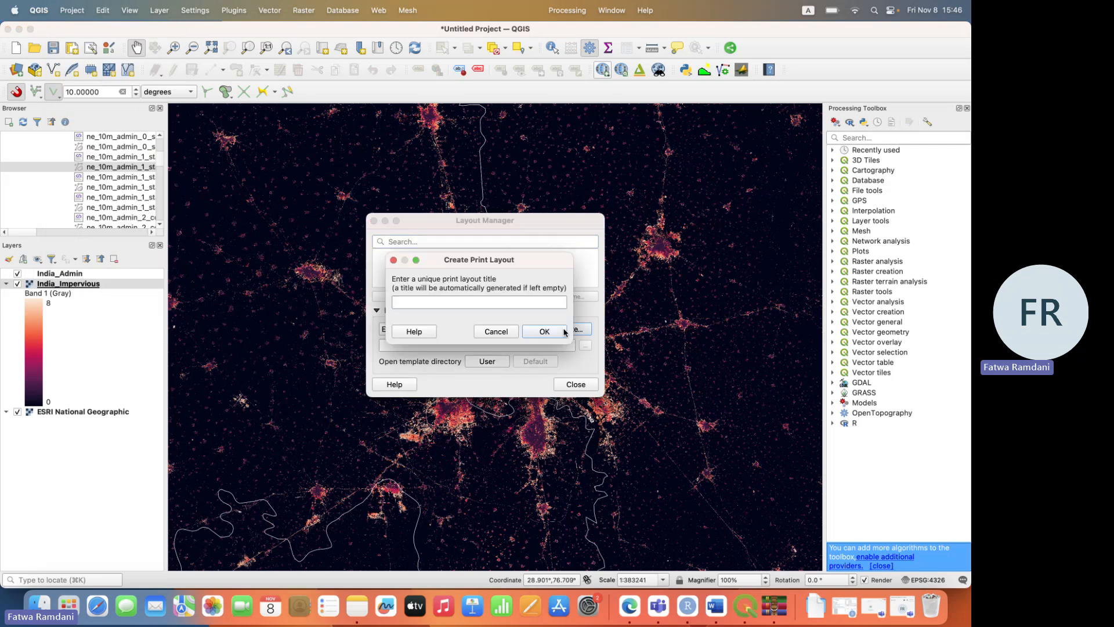
click(539, 334)
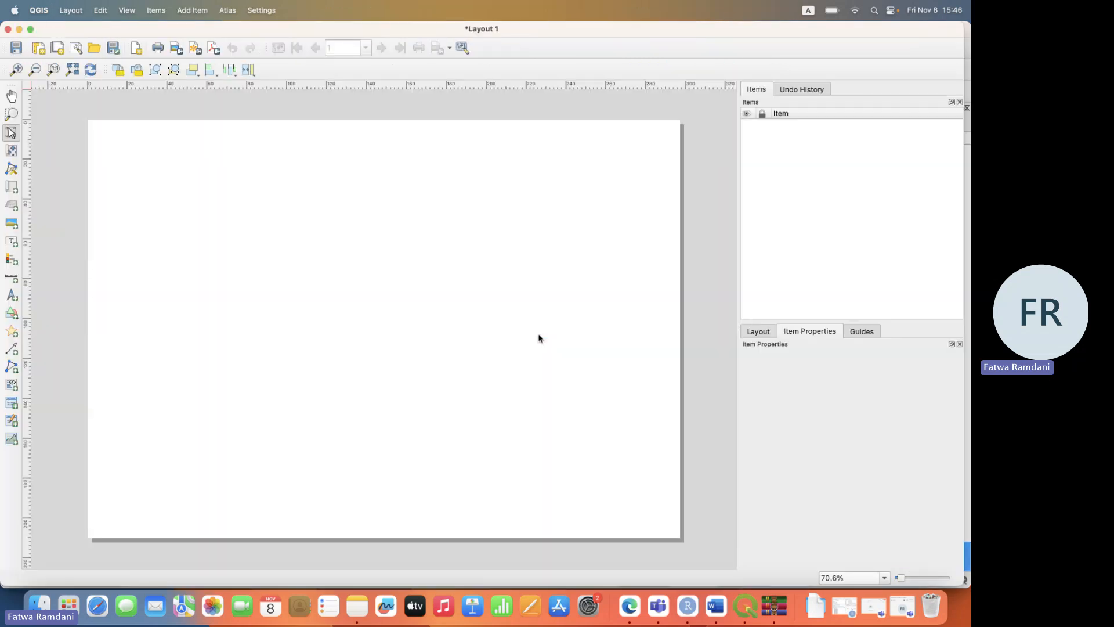
Set the layout's page size to A0 and fit the whole page in the view.
right_click(154, 187)
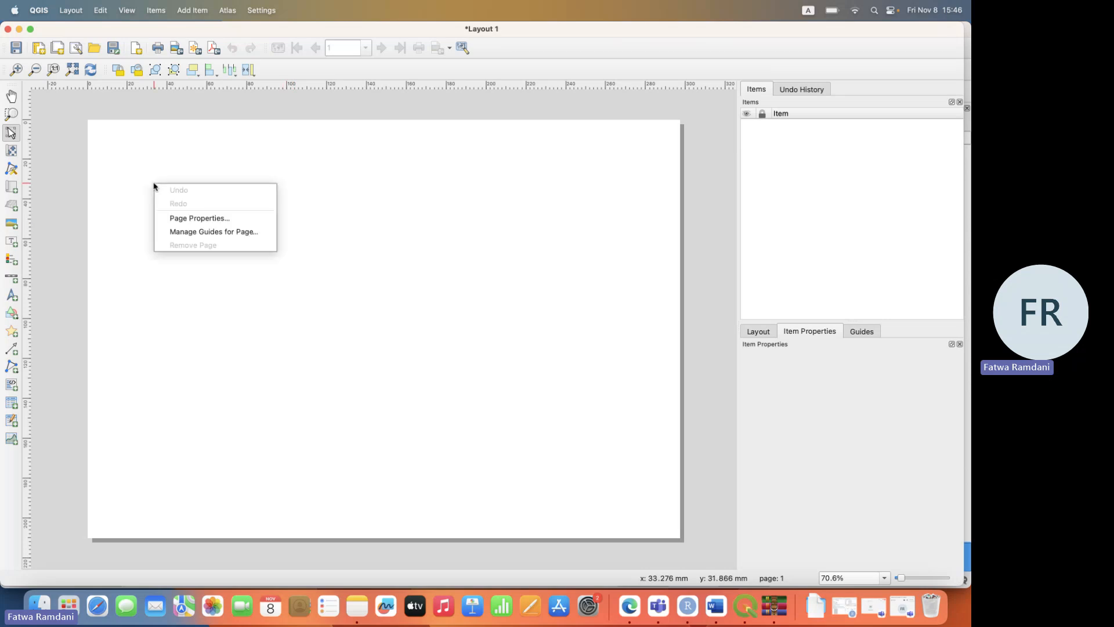
click(211, 220)
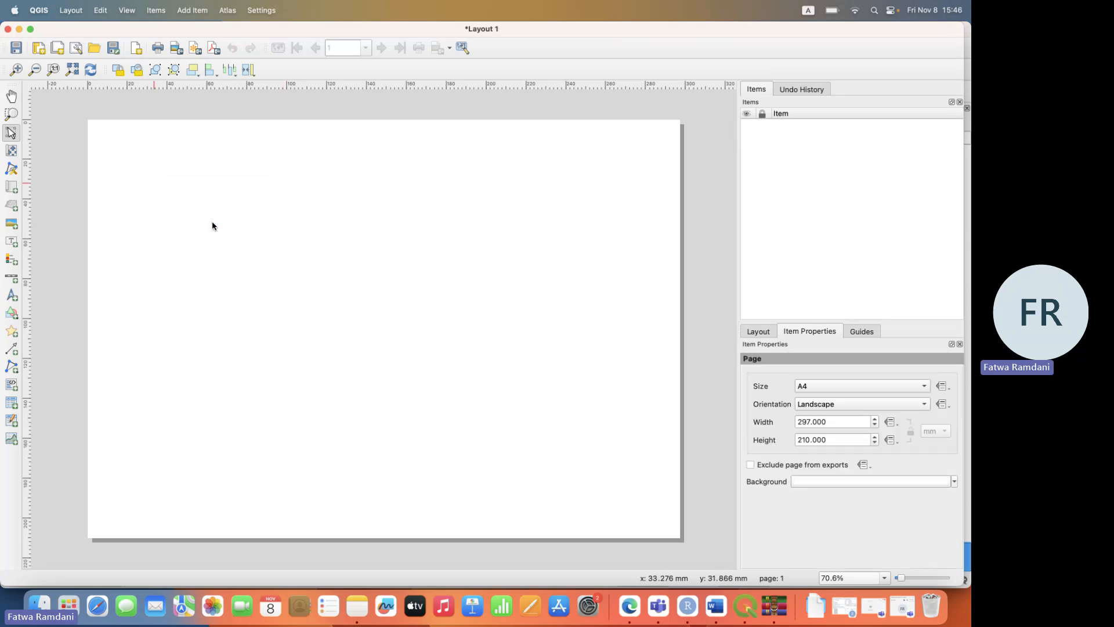
click(813, 386)
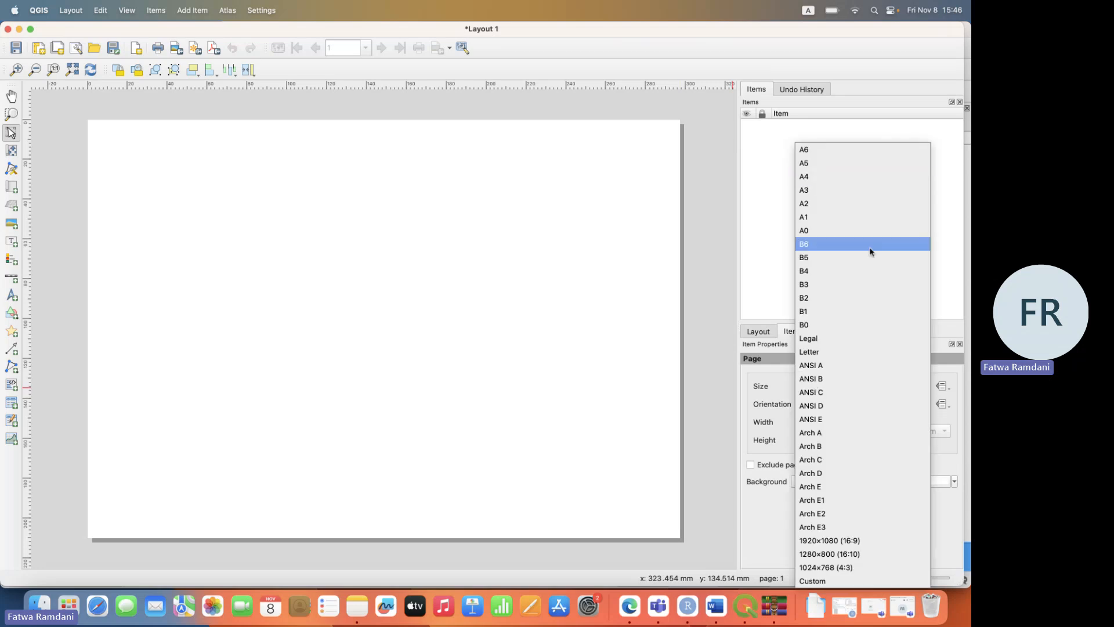
click(858, 231)
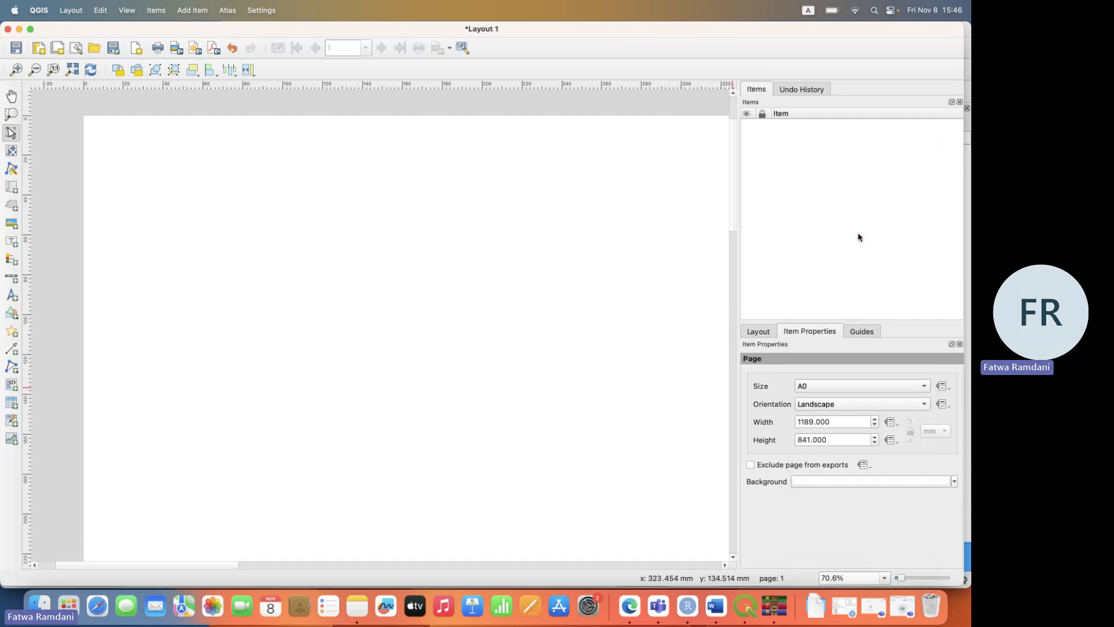
click(73, 69)
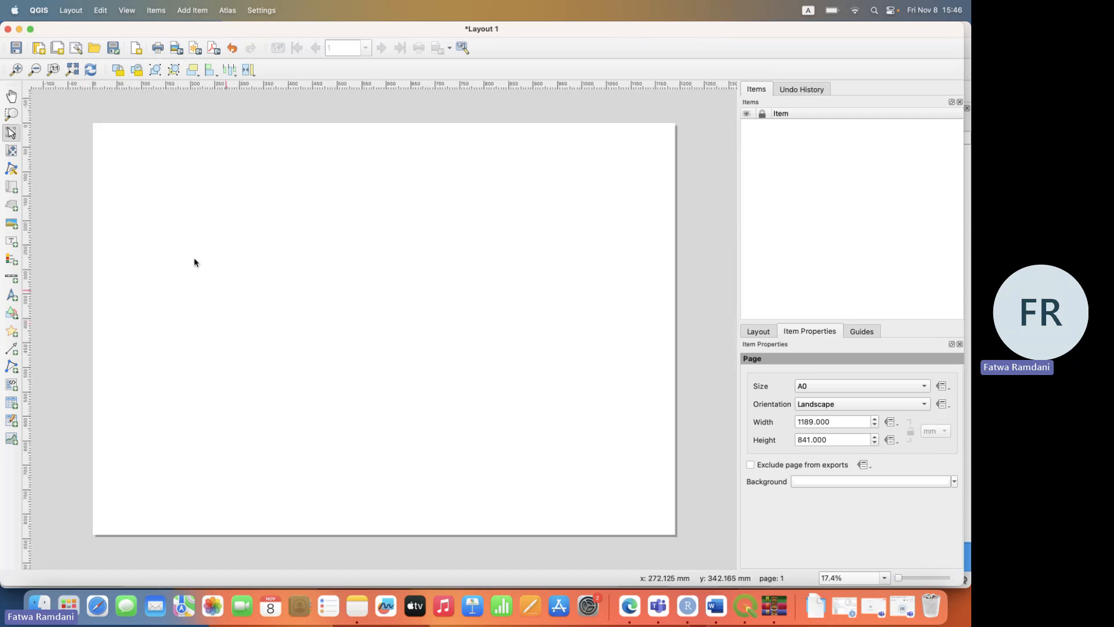
Show the grid on the layout page and enable snapping to it.
click(126, 12)
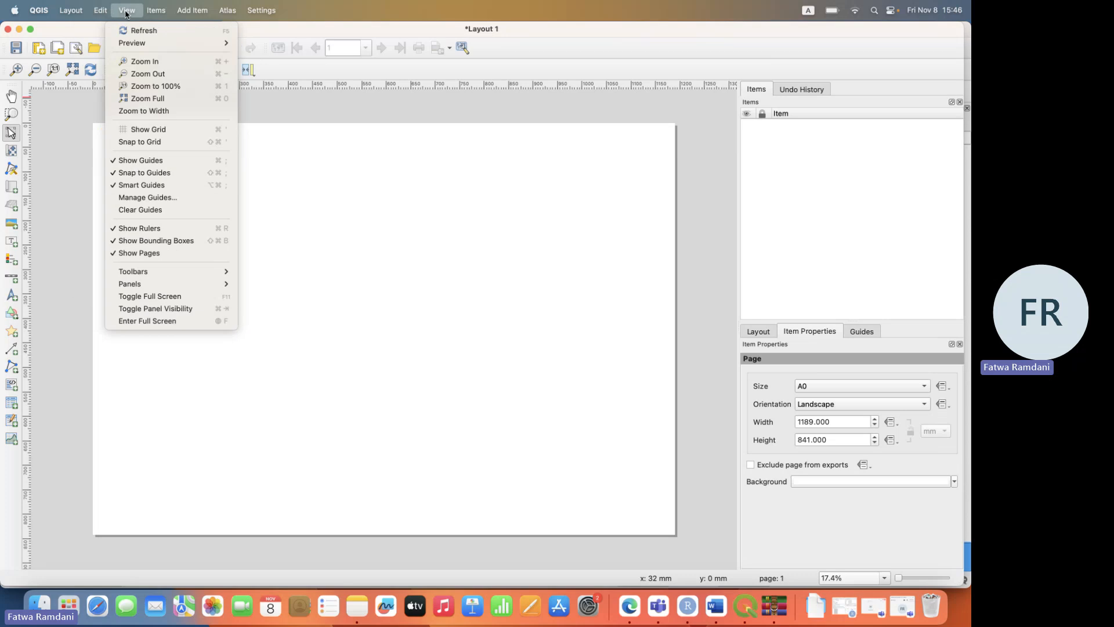
click(155, 130)
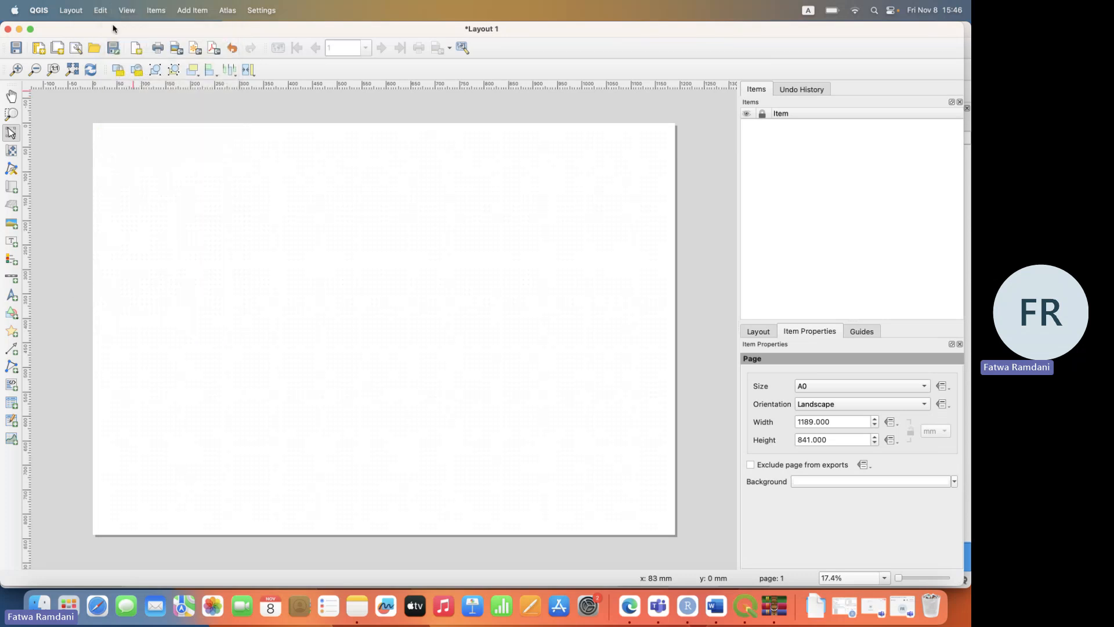
click(127, 10)
click(150, 144)
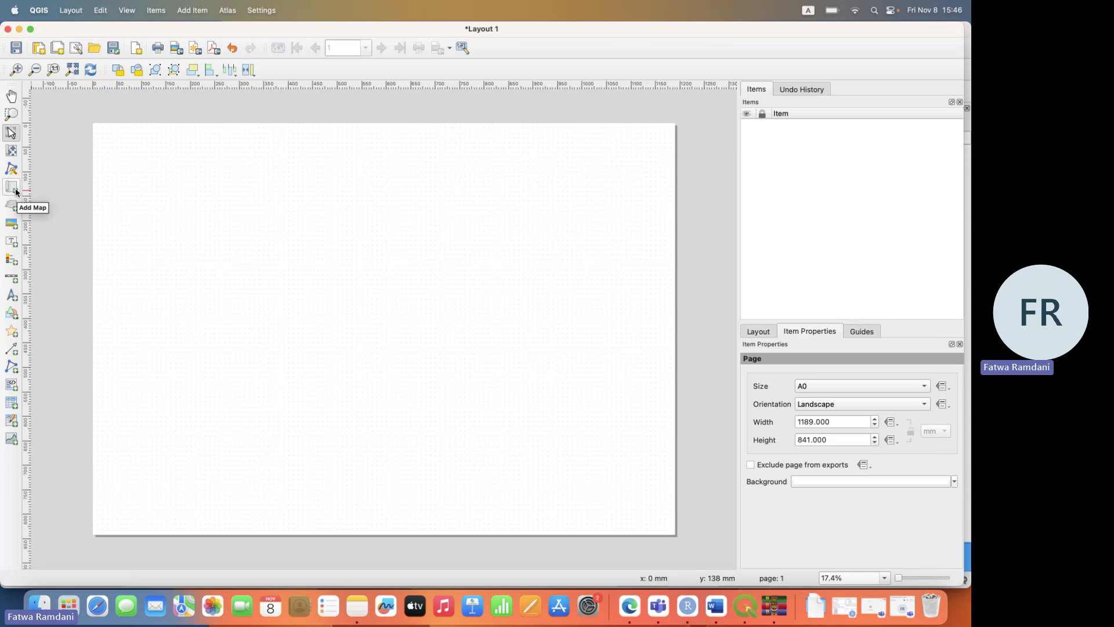
Add a map item that fills the layout page, leaving a margin of about 10 mm.
click(192, 13)
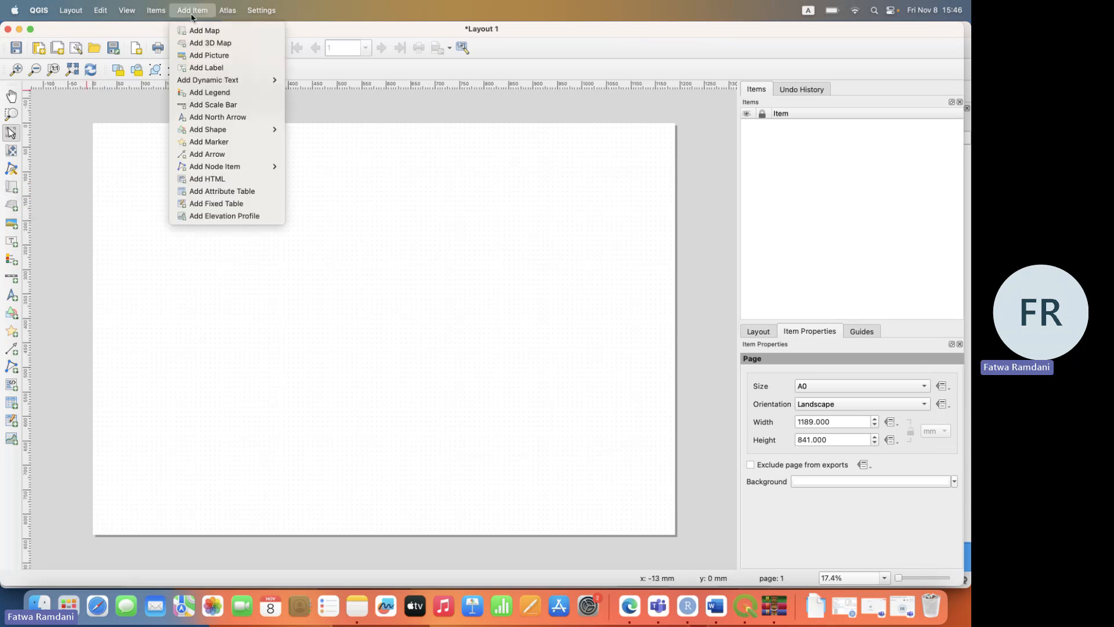
click(197, 27)
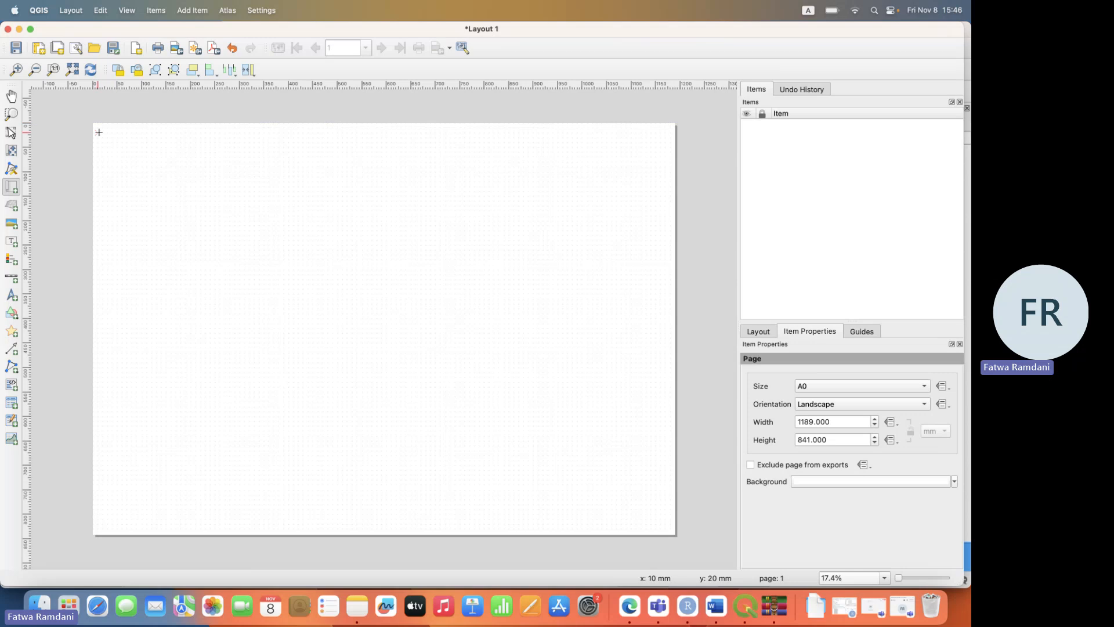
drag(98, 128, 671, 527)
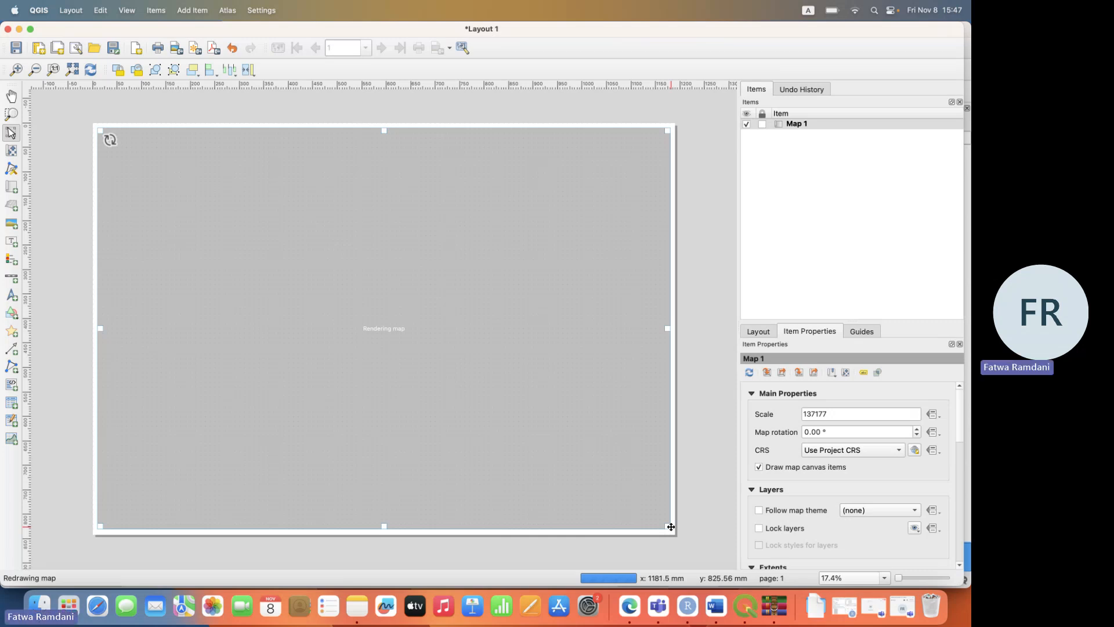
Hide the ESRI National Geographic layer in the main project window, return to the layout and deselect the map item.
key(ctrl+Up)
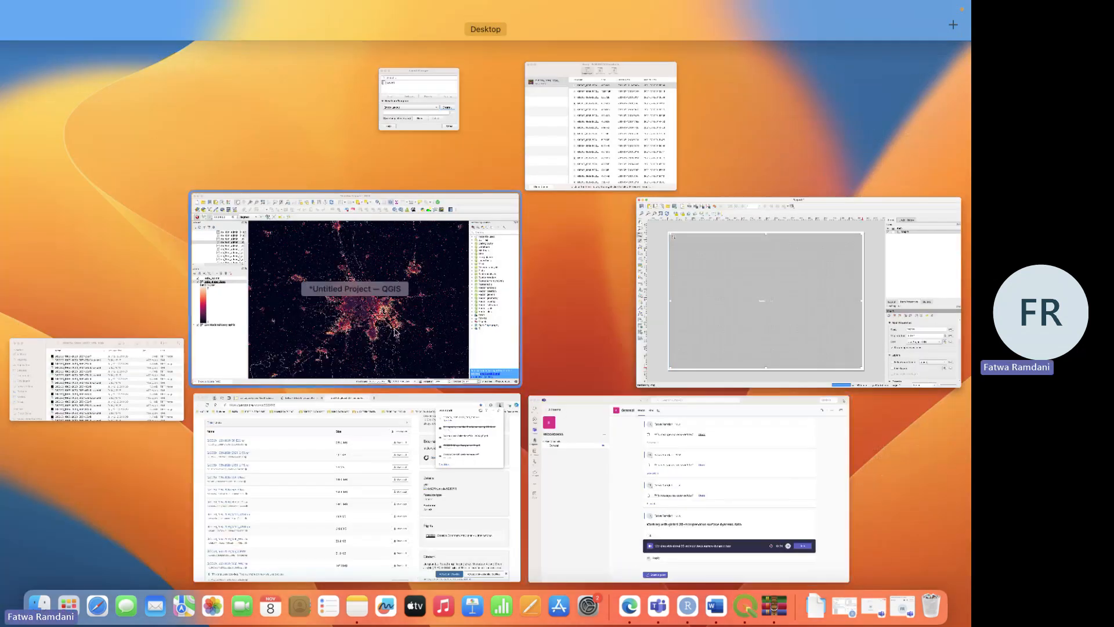
click(394, 332)
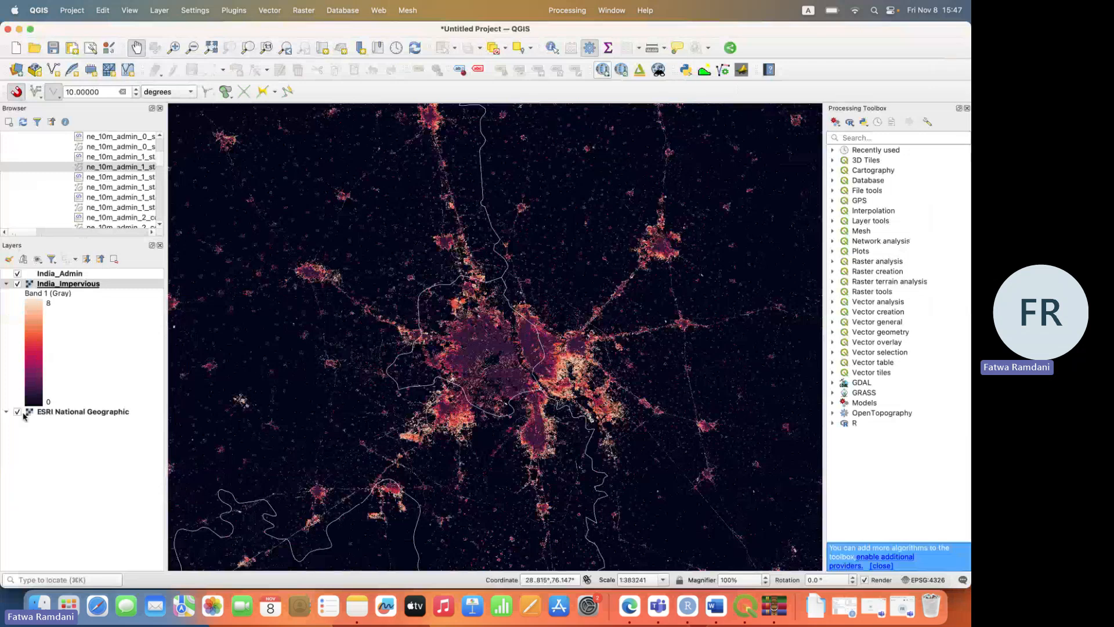
click(18, 413)
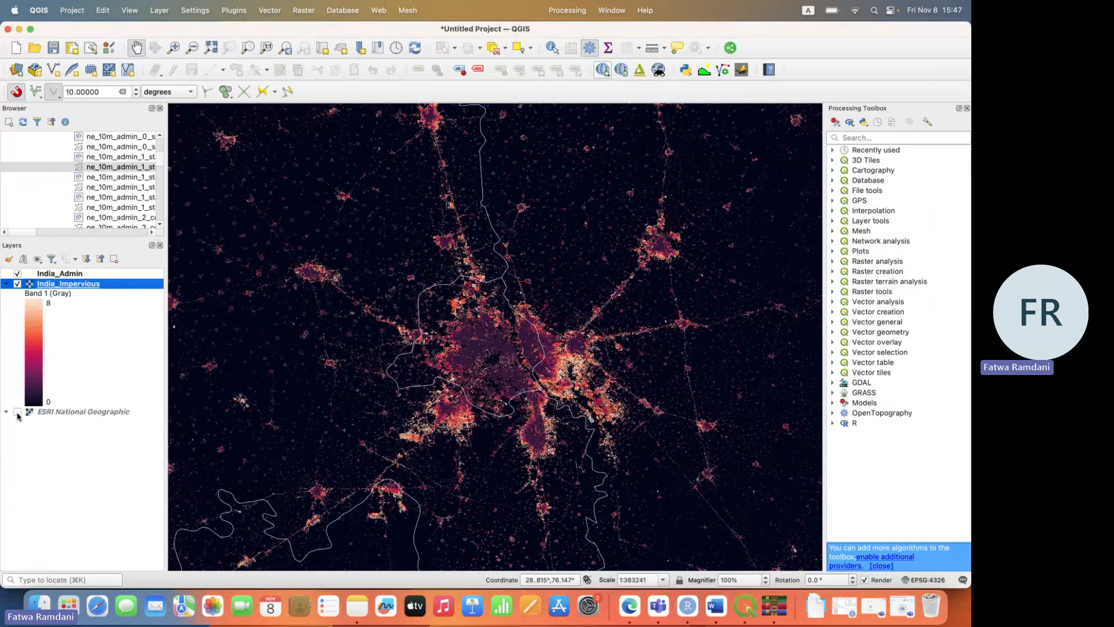
key(ctrl+Up)
click(705, 331)
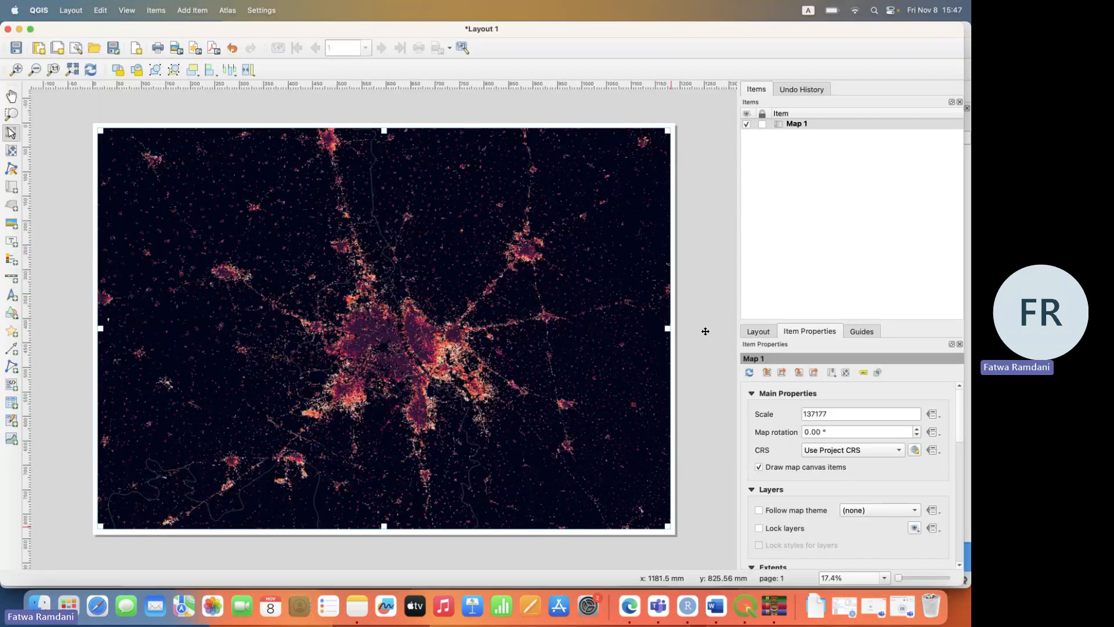
click(703, 290)
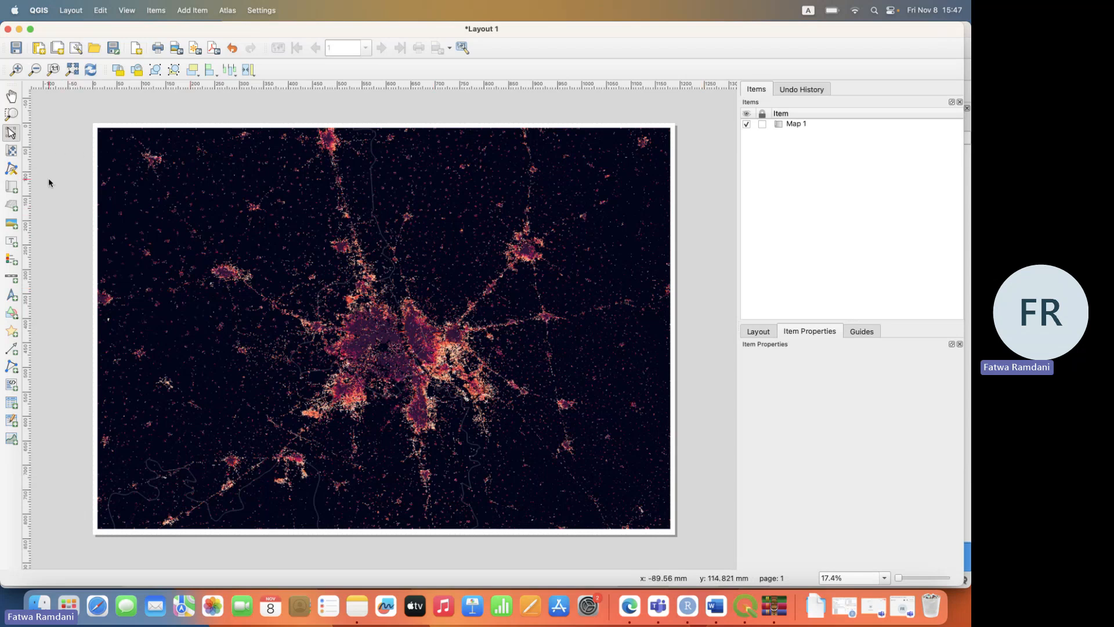
Add a label about 440 × 120 mm in the map's upper-left corner reading "Working with global 30-m impervious surface dynamic data".
click(198, 11)
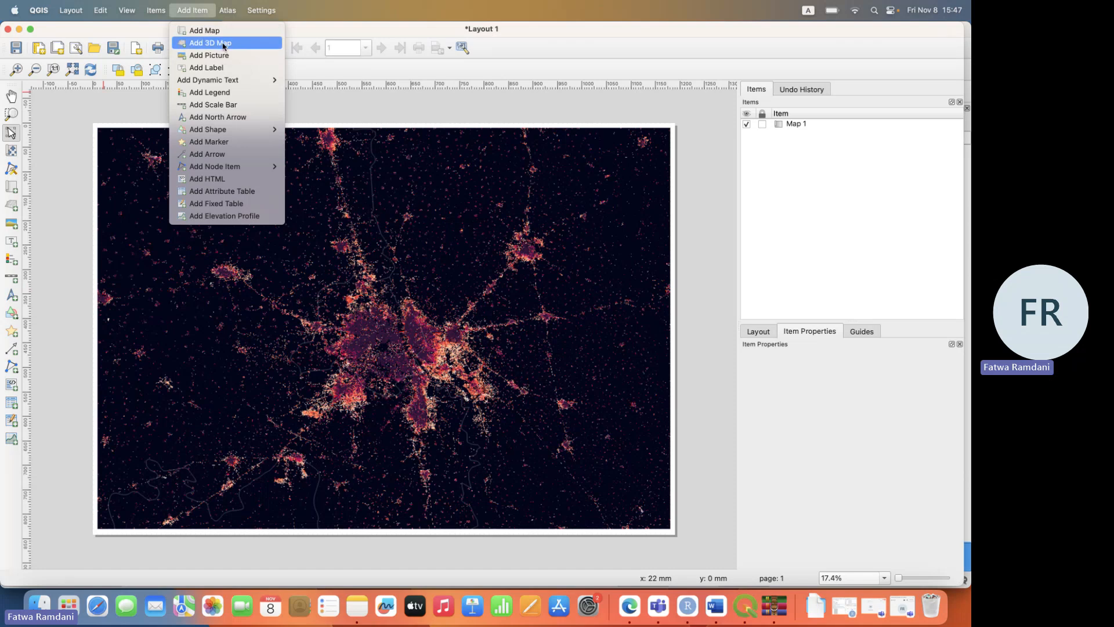
click(37, 170)
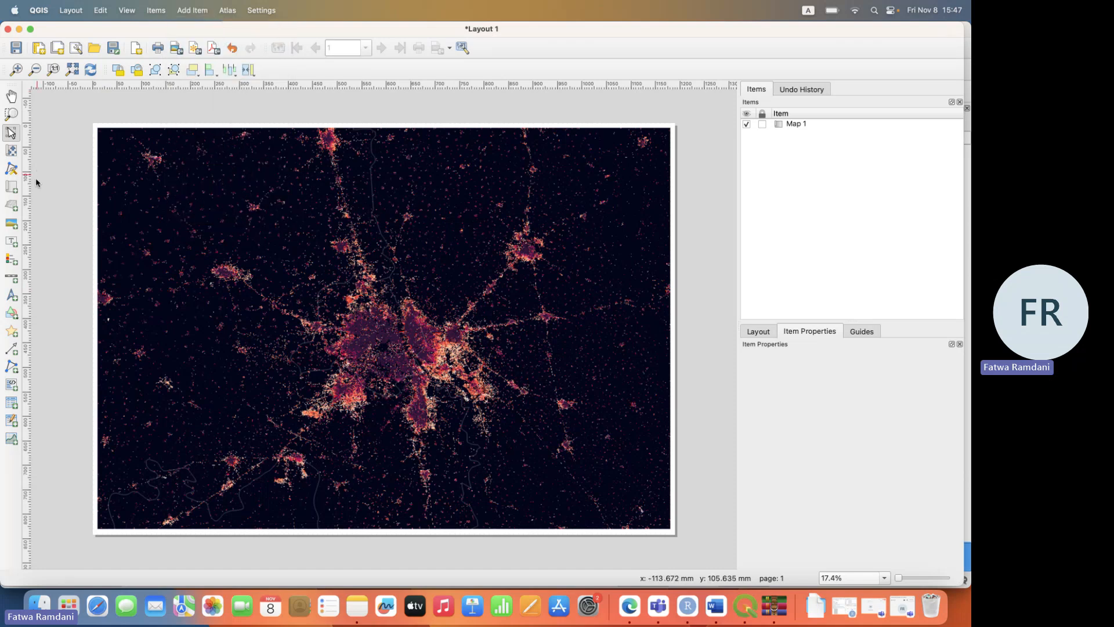
click(10, 244)
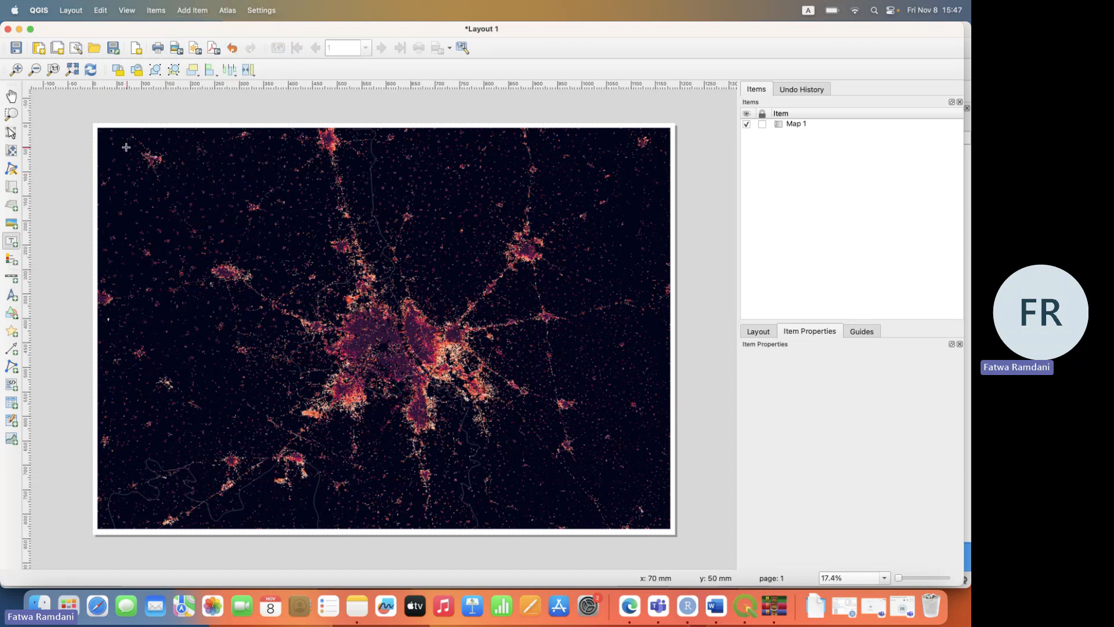
drag(101, 129, 311, 185)
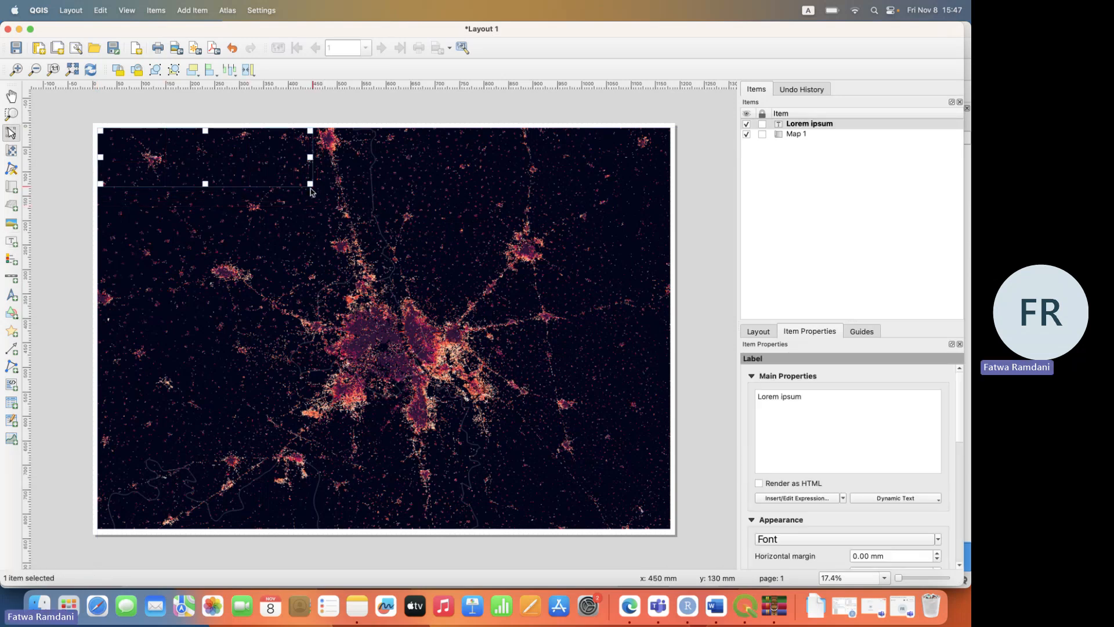
triple_click(819, 398)
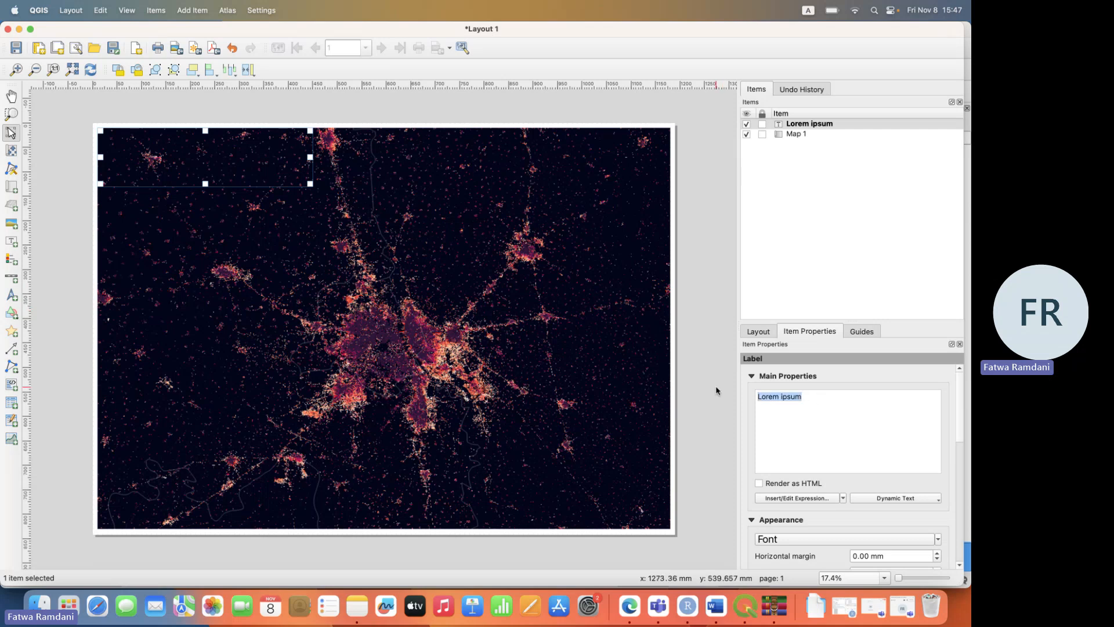
text(Working with global 30-m impervious surface dynamic data)
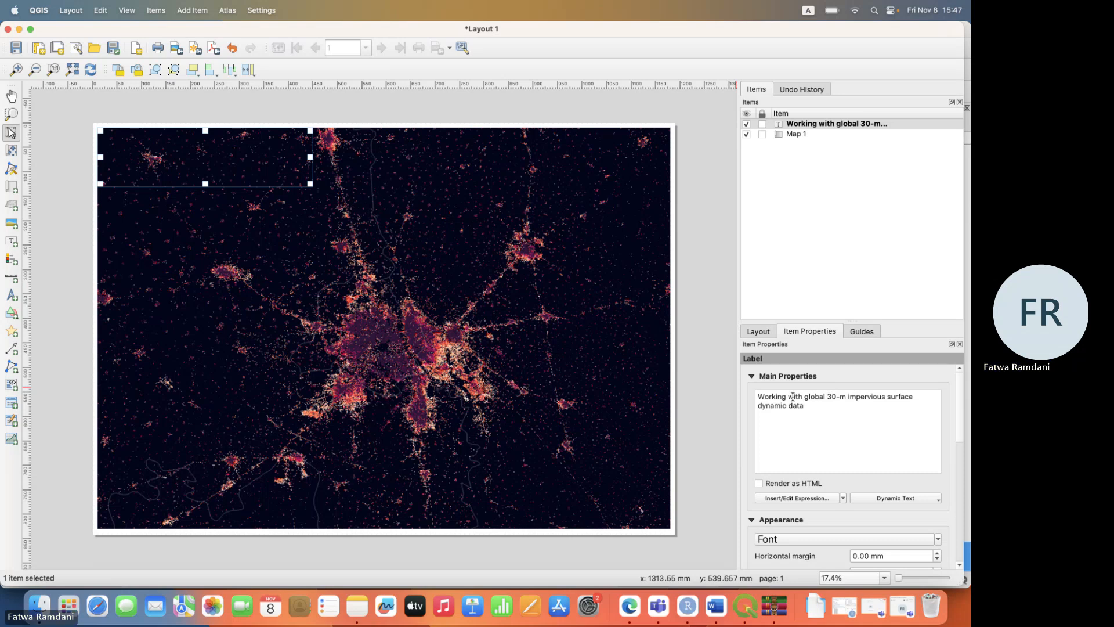
Replace "Working with" in the label text so it reads "New Delhi global 30-m impervious surface dynamic data".
drag(806, 397, 760, 395)
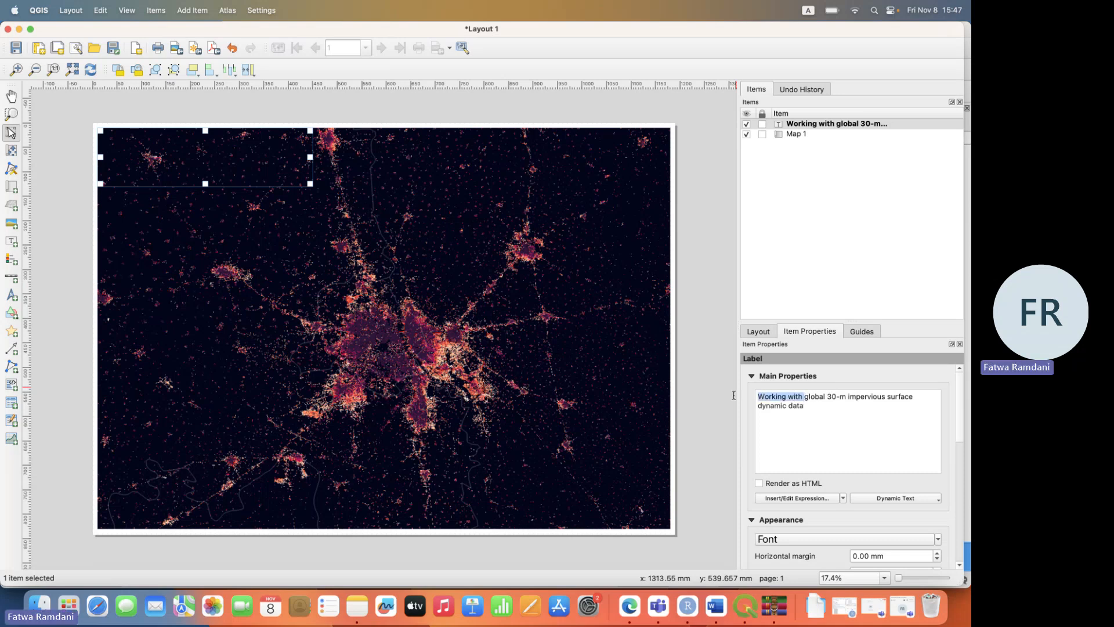
text(Ne)
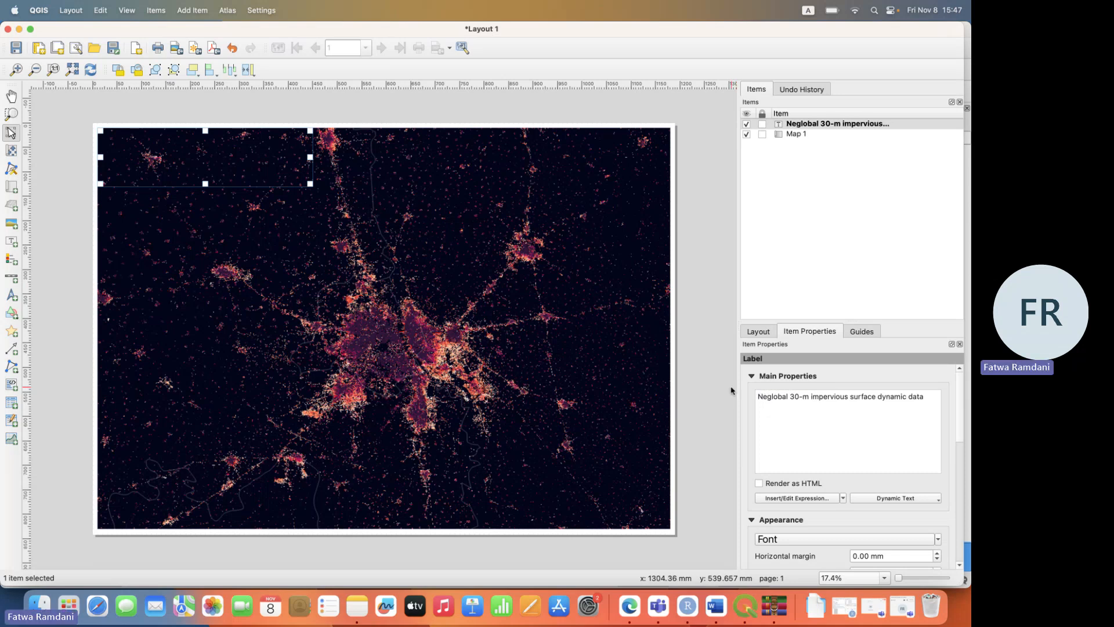
text(w Delhi)
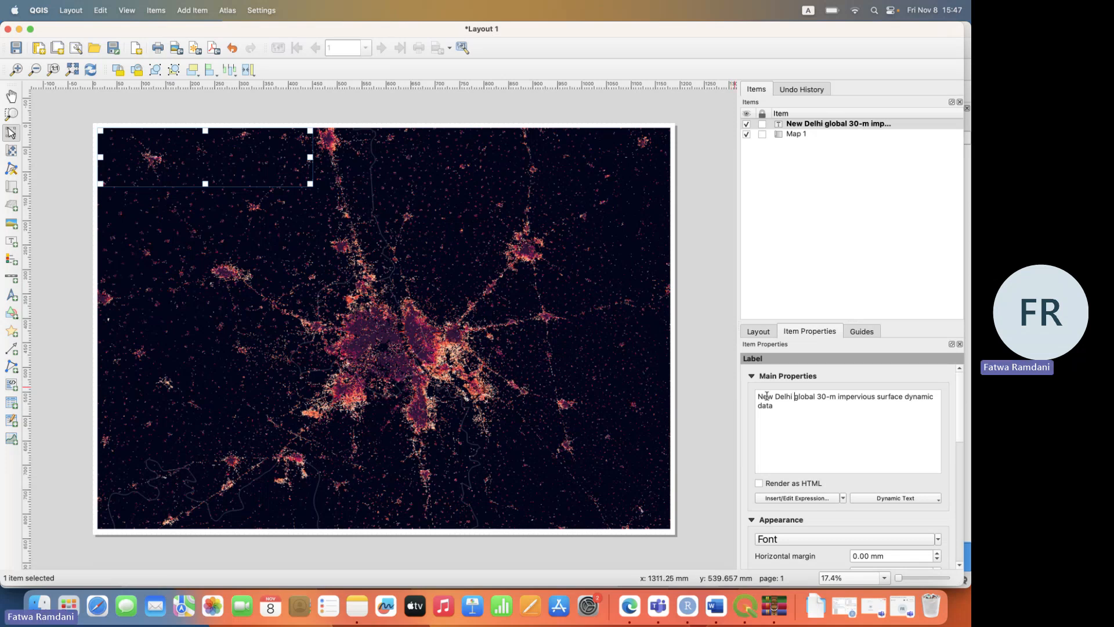
Set the title label's font to Arial Black at a size of 100 points.
click(810, 540)
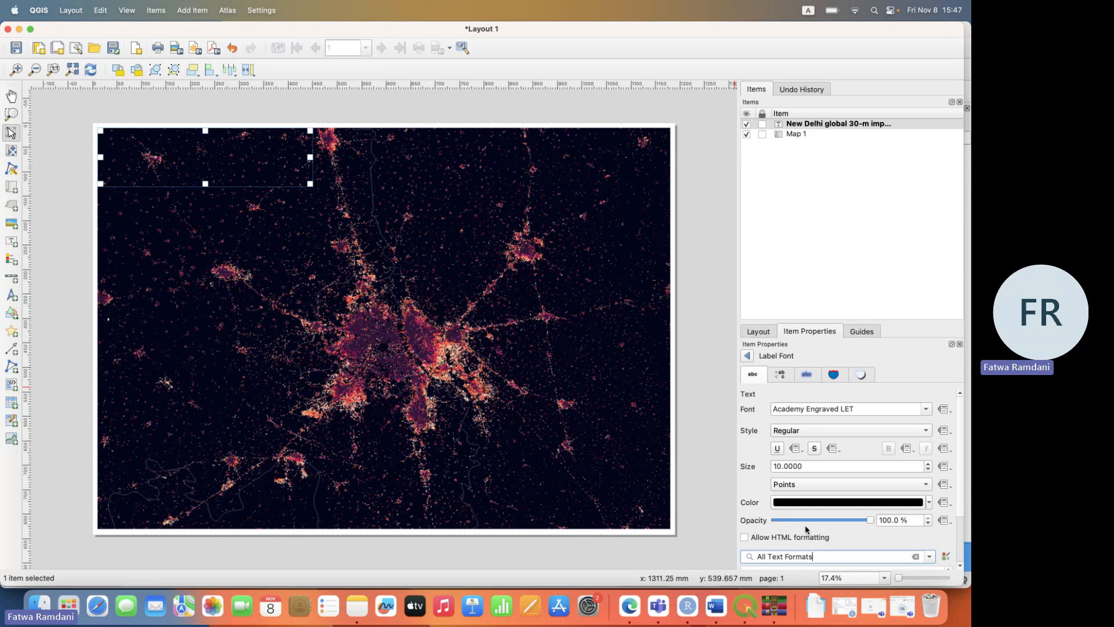
double_click(810, 466)
text(100)
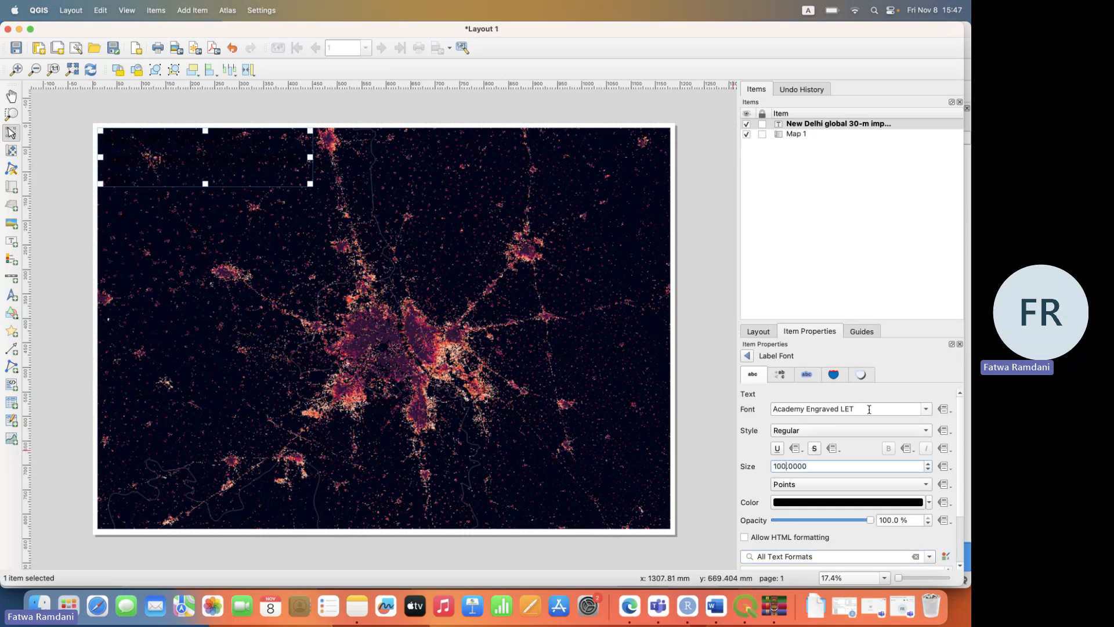
click(885, 411)
click(927, 410)
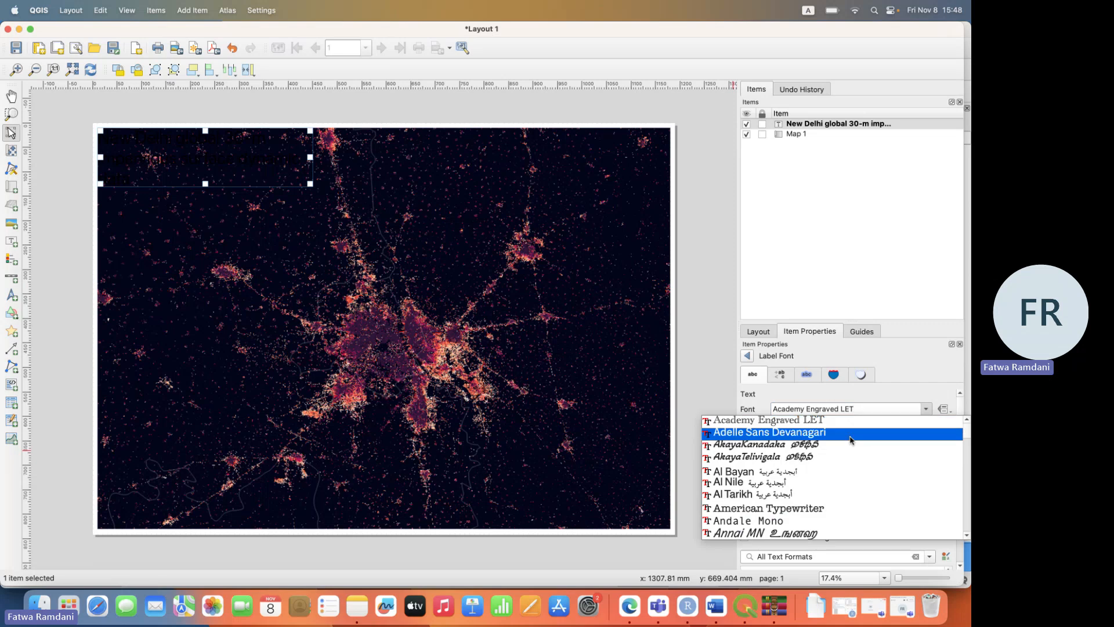
scroll(845, 442, down, 6)
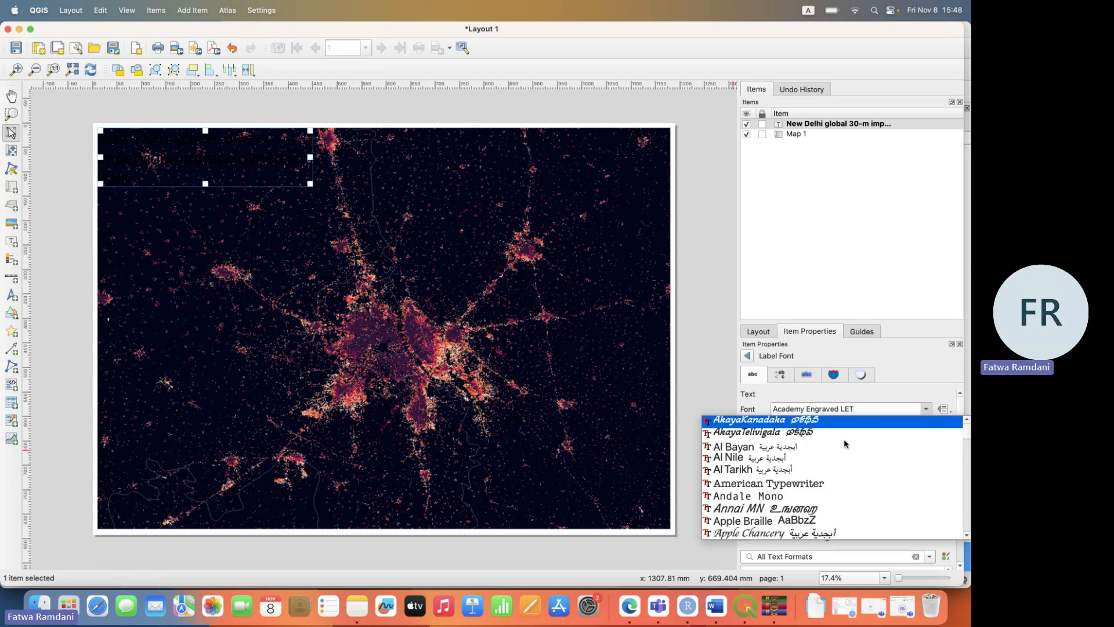
click(844, 443)
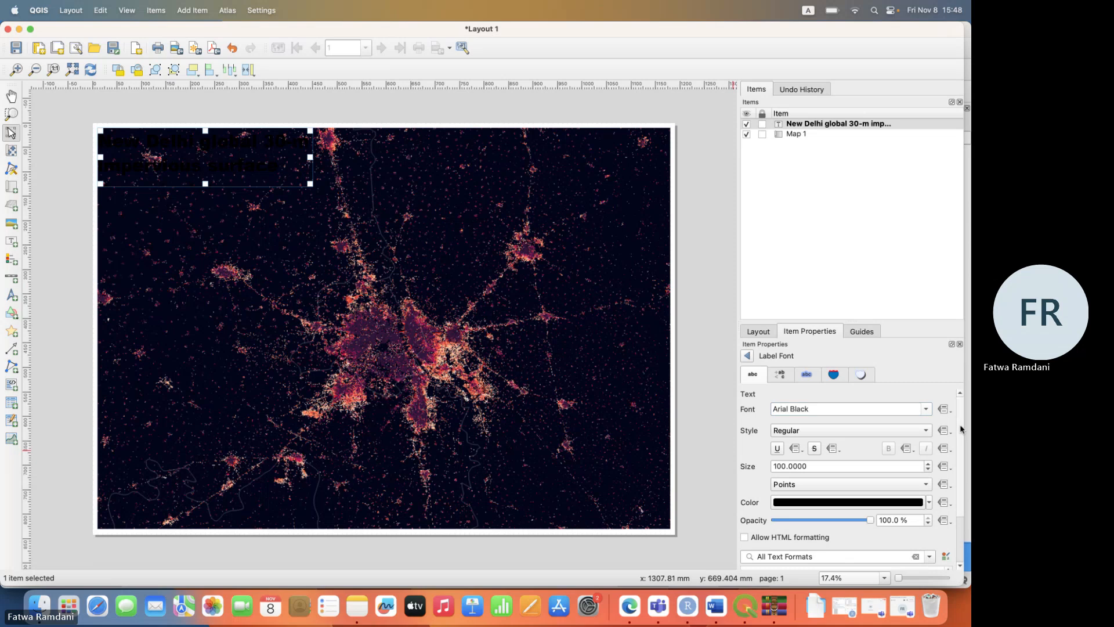
Set the title label's text color to white and return to the label properties.
scroll(949, 476, down, 3)
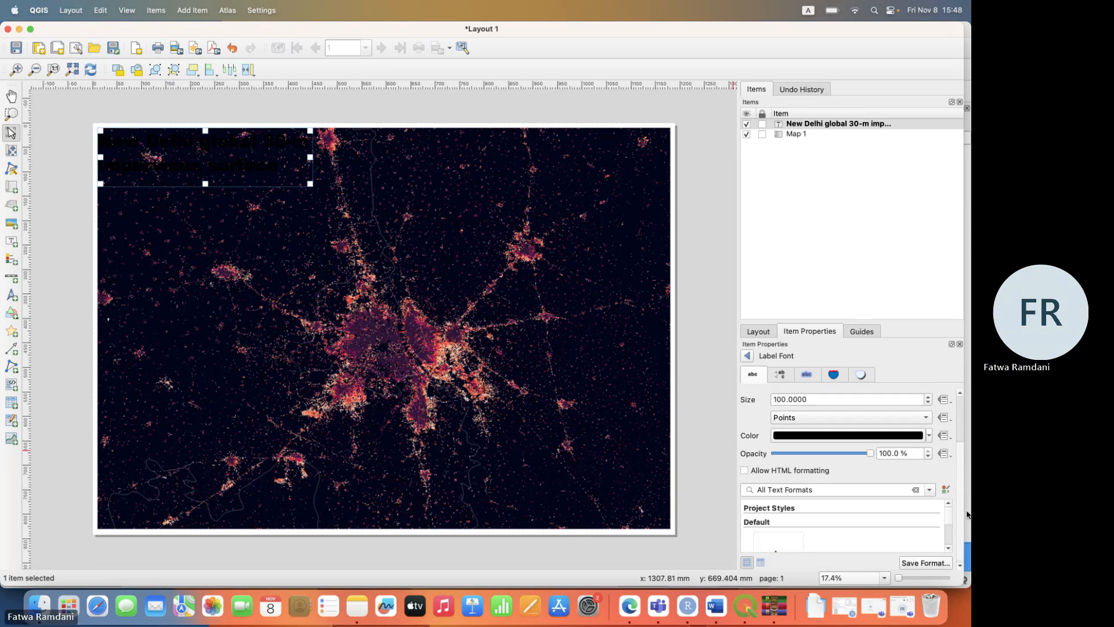
click(930, 435)
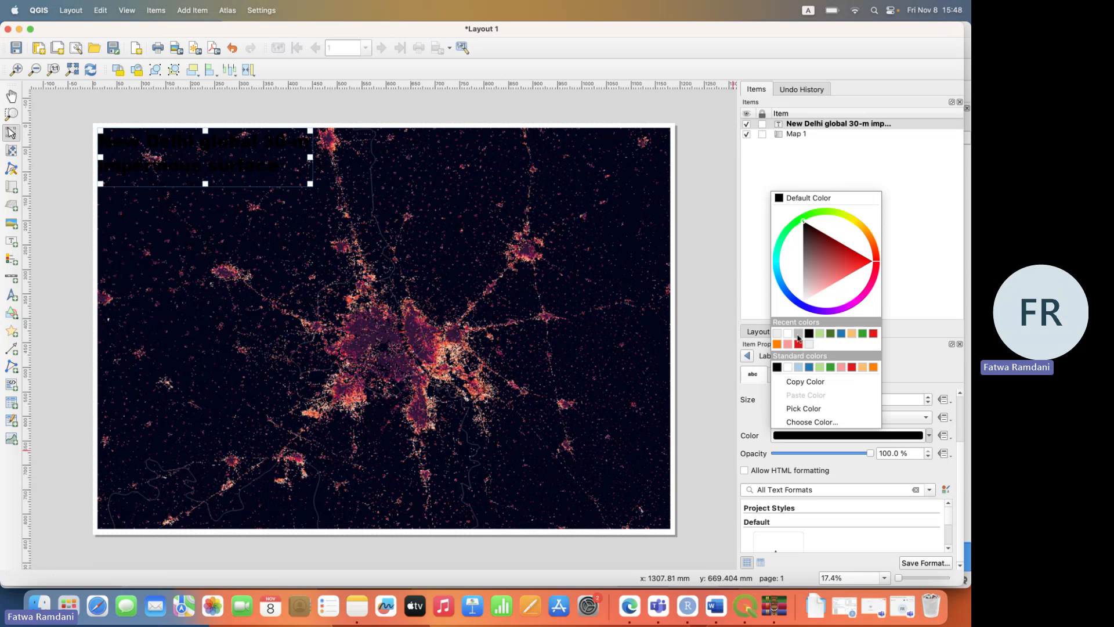
click(798, 335)
click(747, 356)
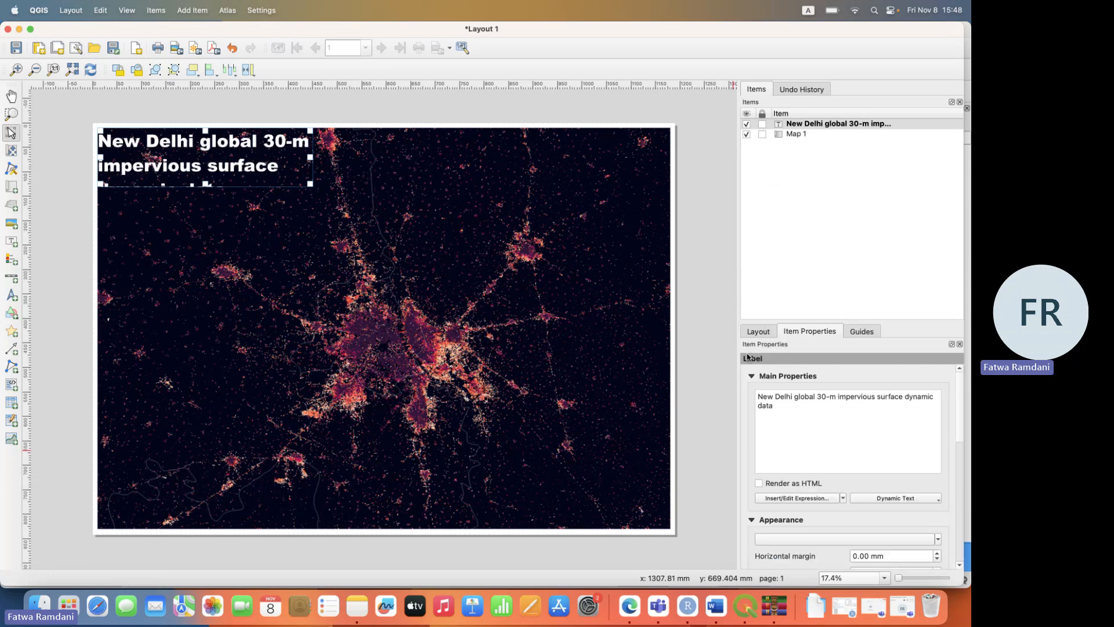
Turn on the title label's background and set its color to medium gray (#bababa).
drag(961, 408, 961, 452)
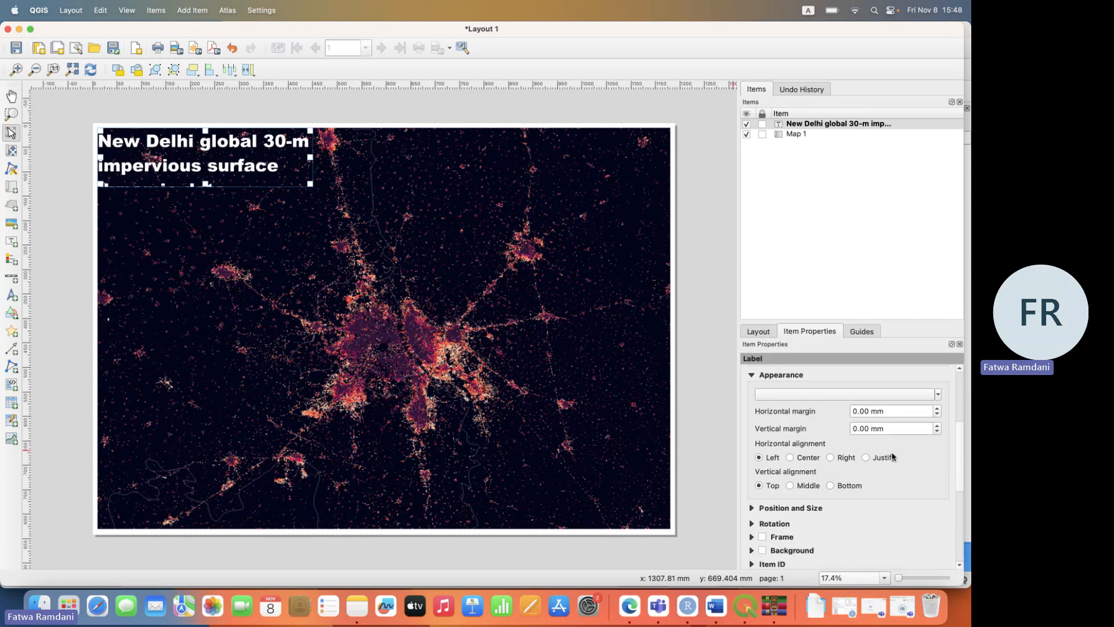
click(763, 551)
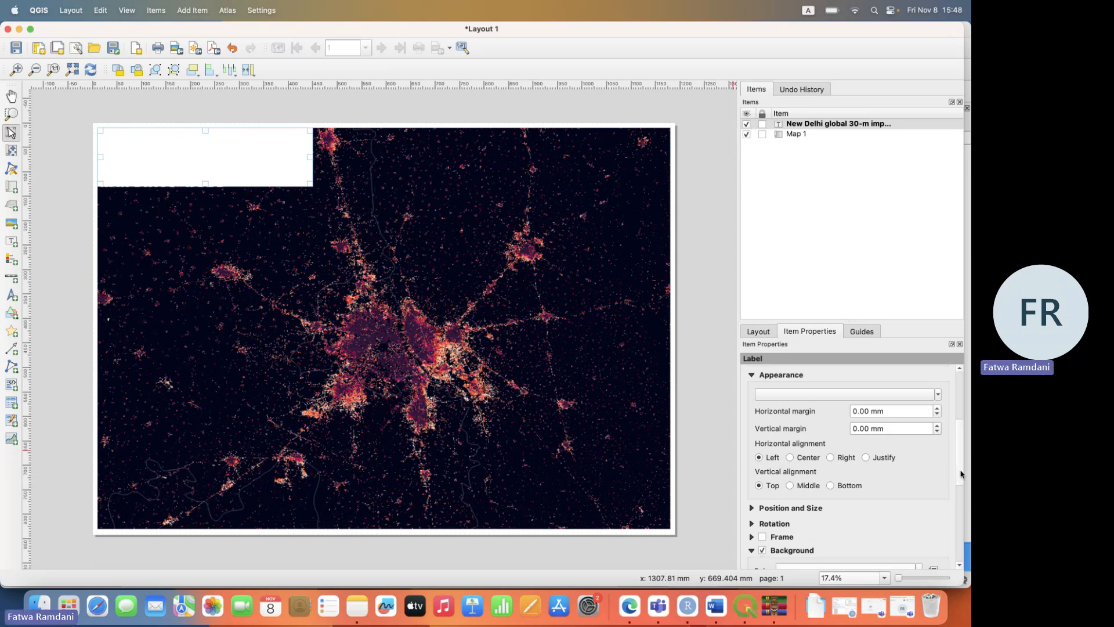
drag(961, 473, 960, 505)
click(919, 481)
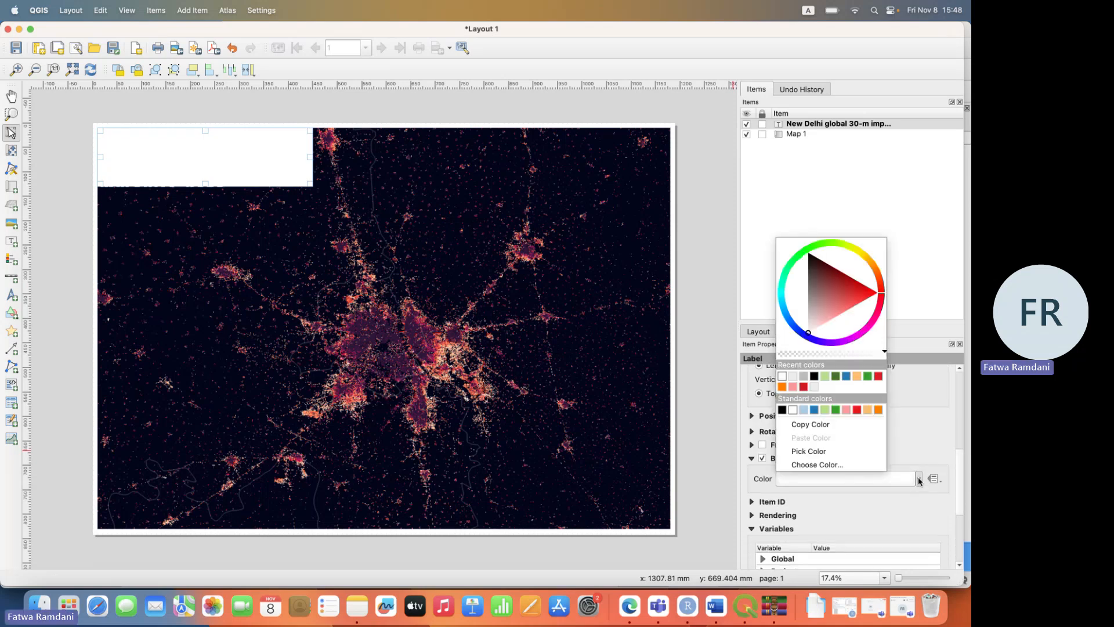
click(794, 380)
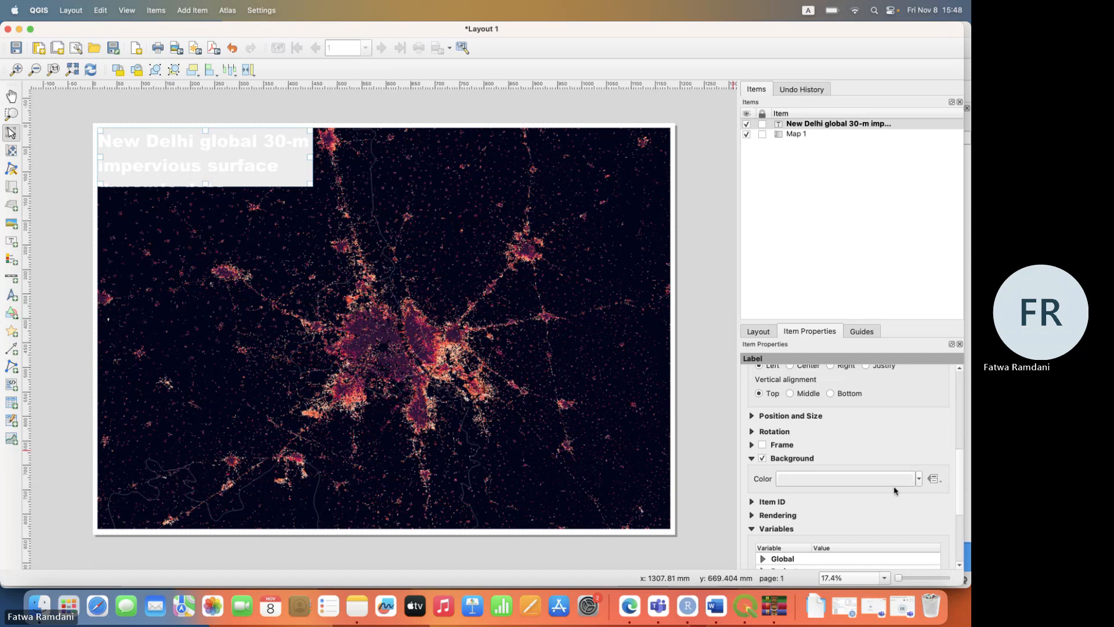
click(920, 481)
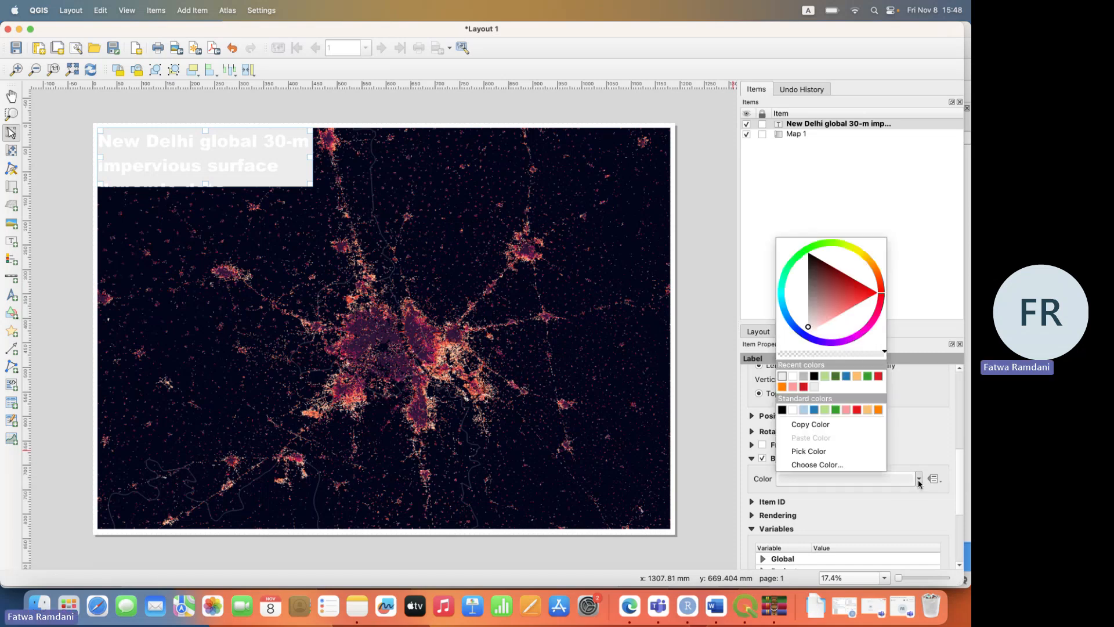
click(806, 379)
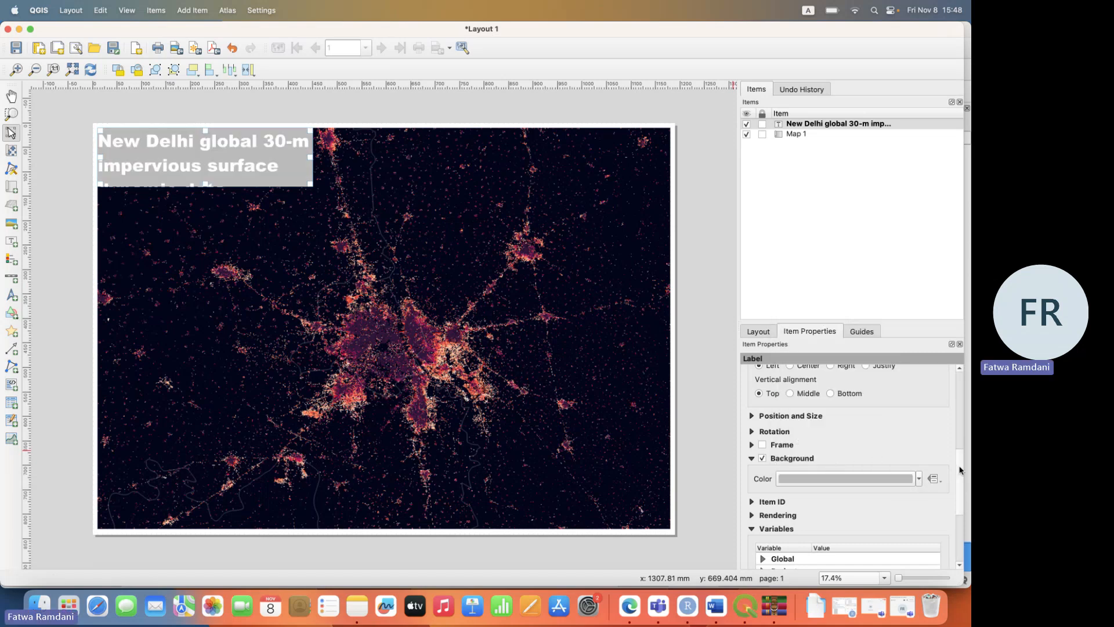
Align the title text to center and middle, widen the label to about 690 mm, and deselect it.
scroll(918, 449, up, 3)
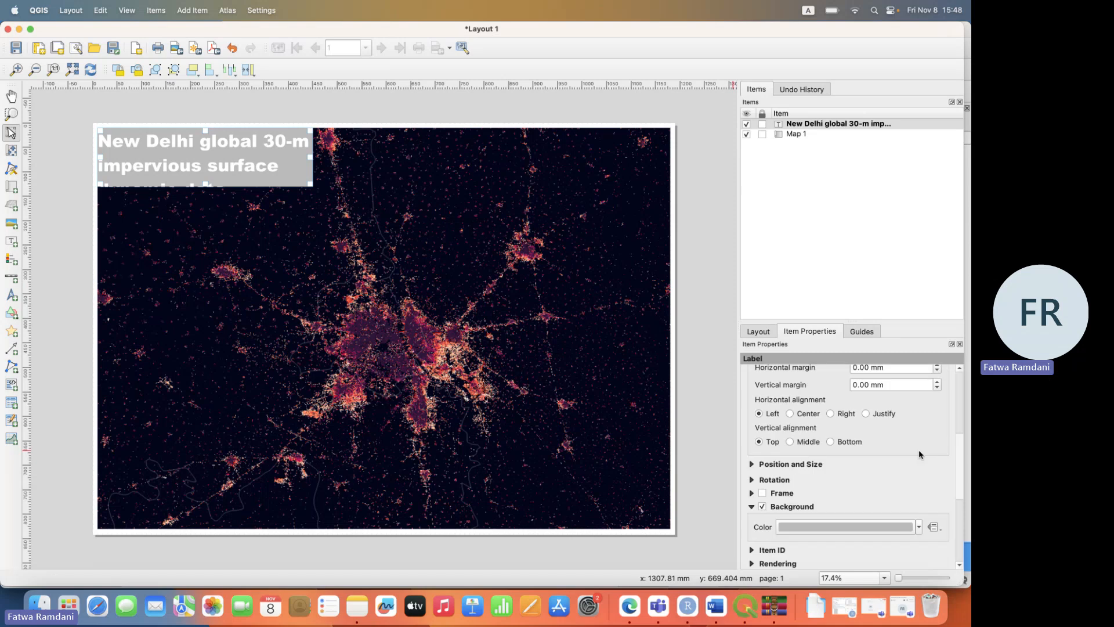
click(791, 414)
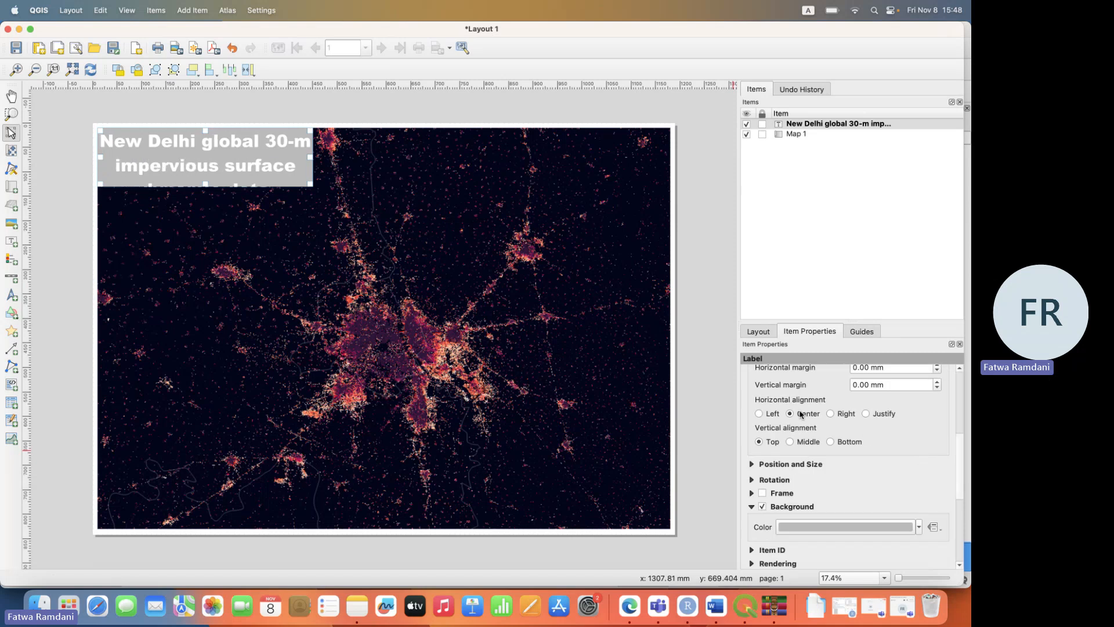
click(791, 442)
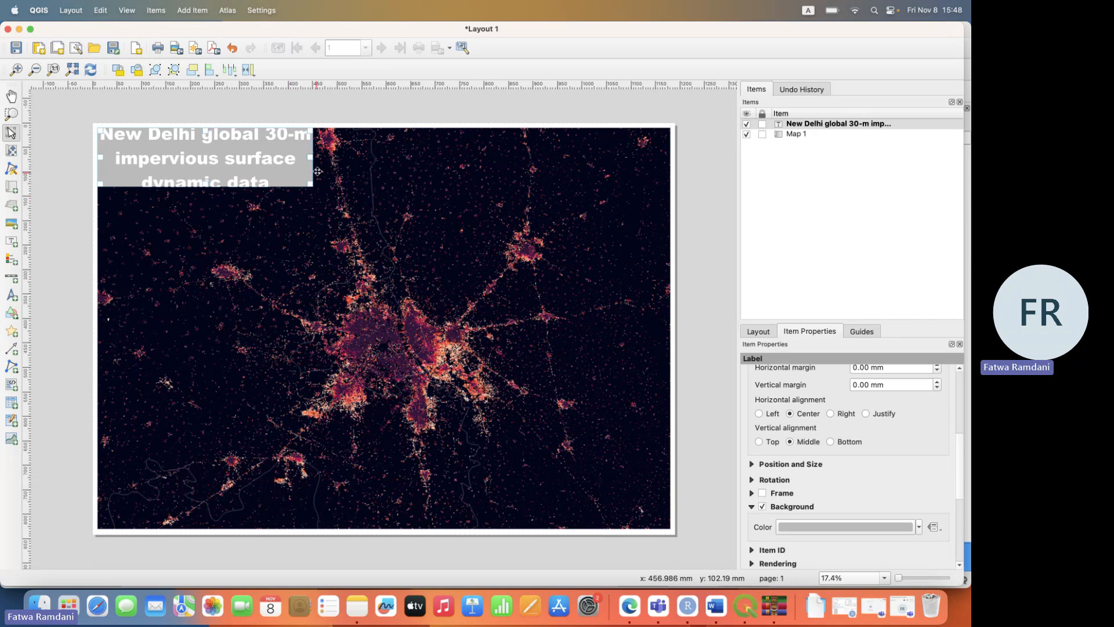
drag(313, 166, 434, 162)
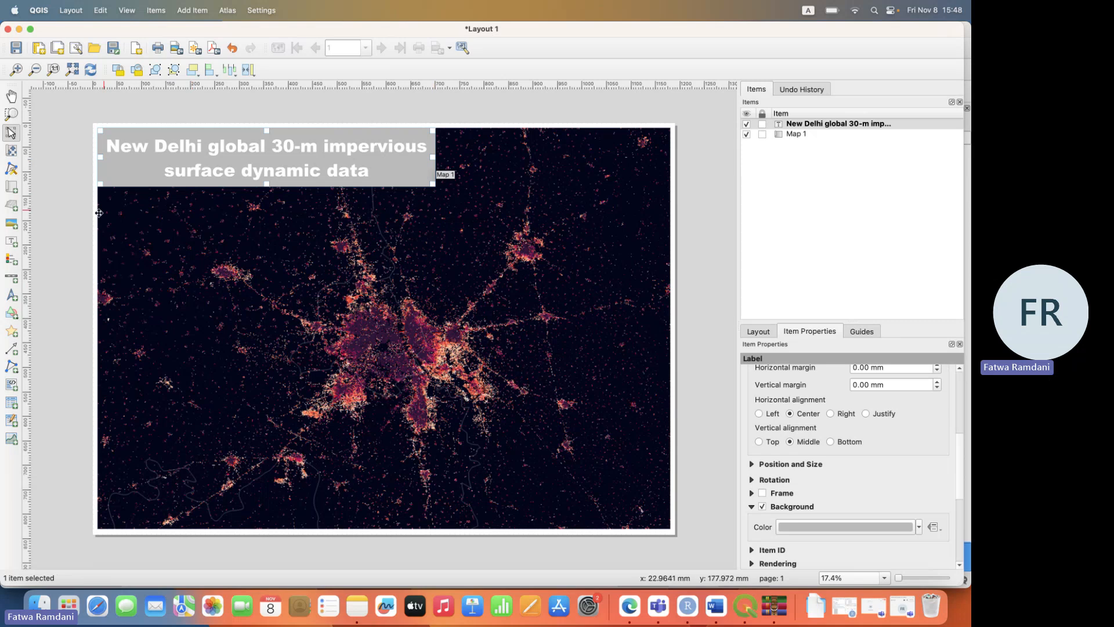
click(64, 237)
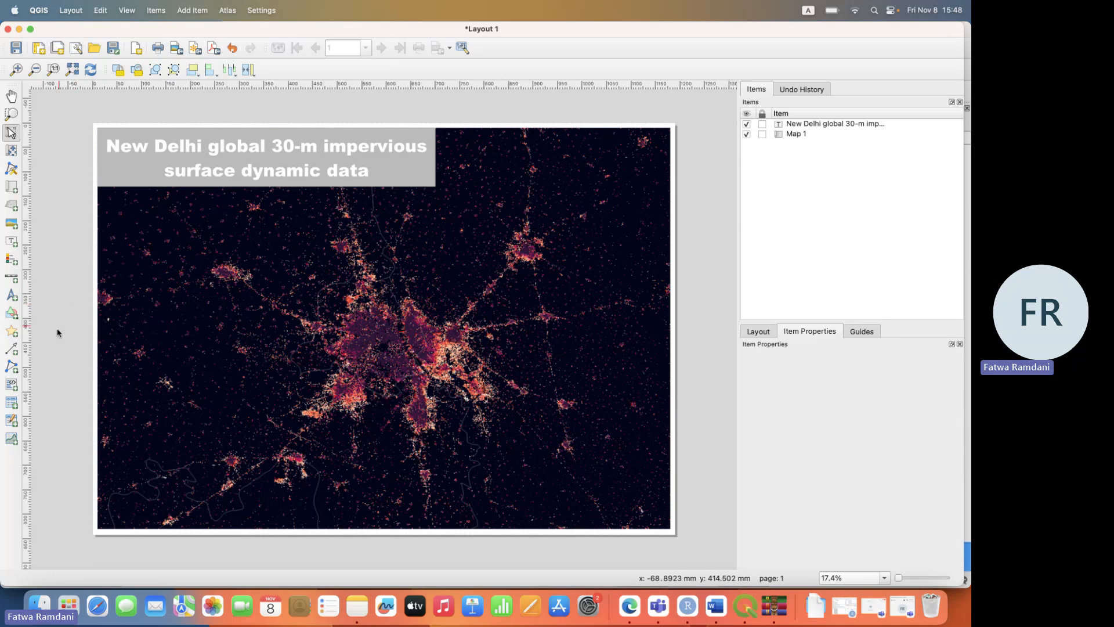
Add a scale bar near the map's lower edge, left of centre, and set its style to Double Box.
click(11, 278)
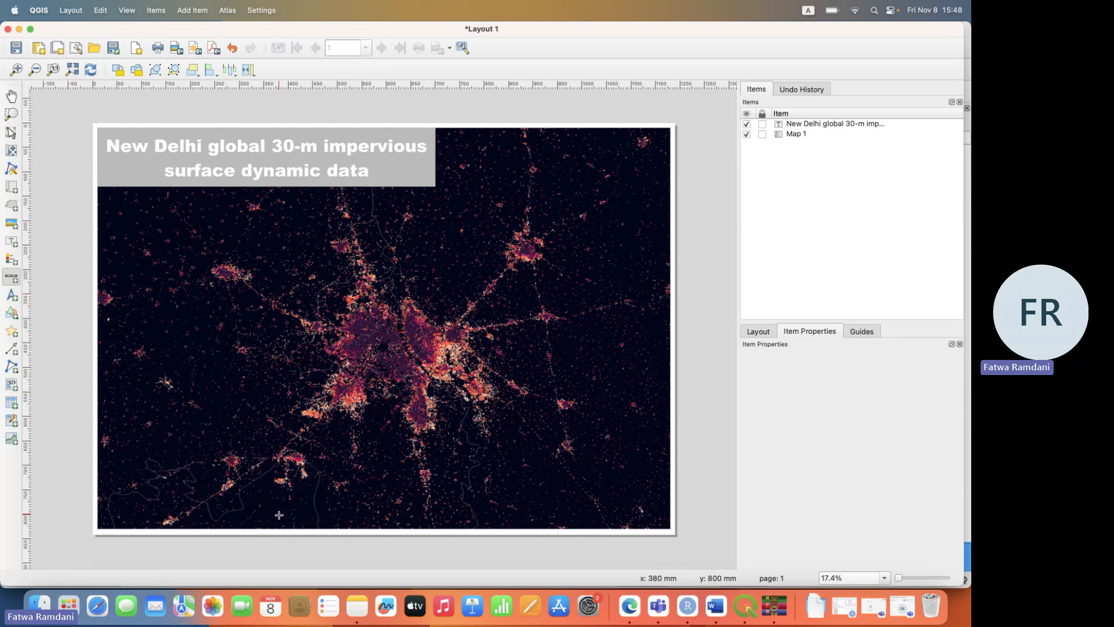
drag(237, 508, 345, 525)
click(873, 412)
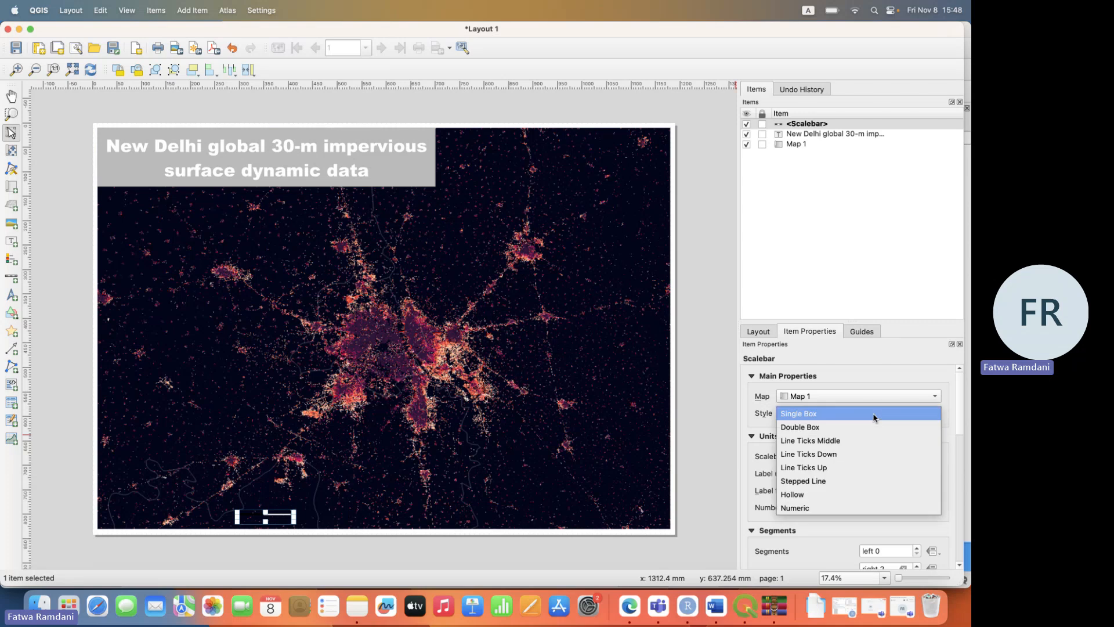
click(845, 428)
Set the scale bar's primary fill and line color to white in its display settings.
drag(962, 408, 964, 484)
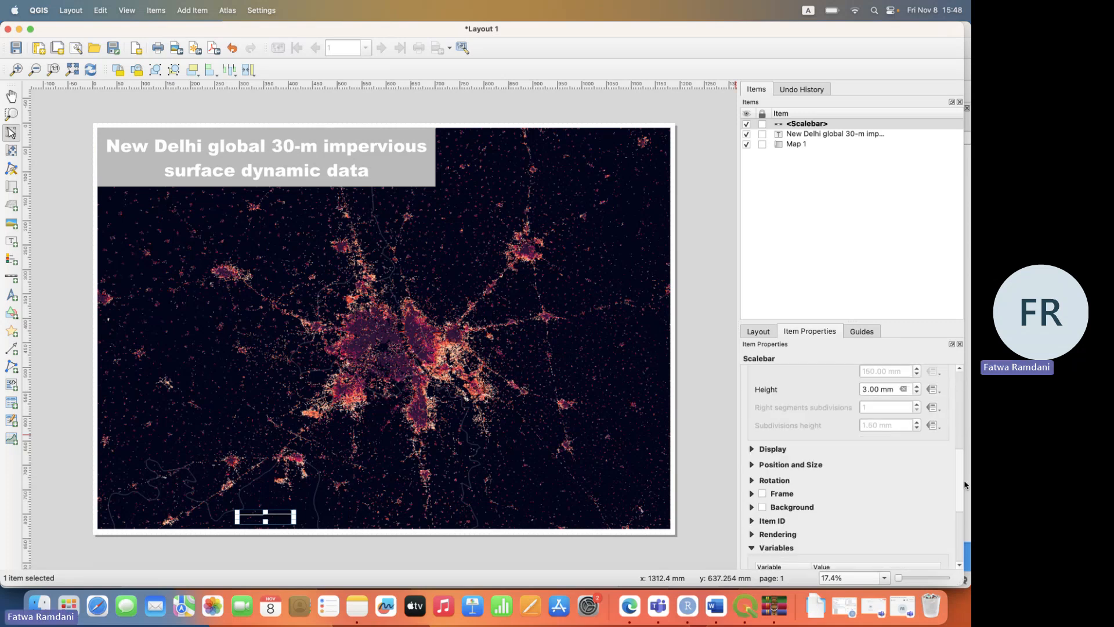
click(751, 441)
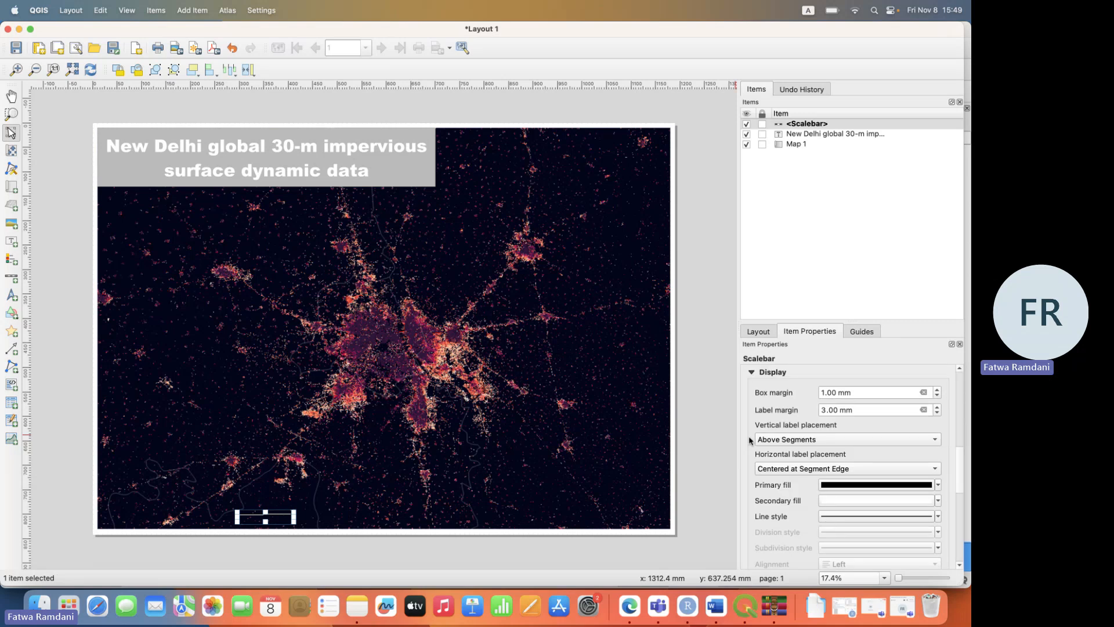
drag(960, 462, 960, 482)
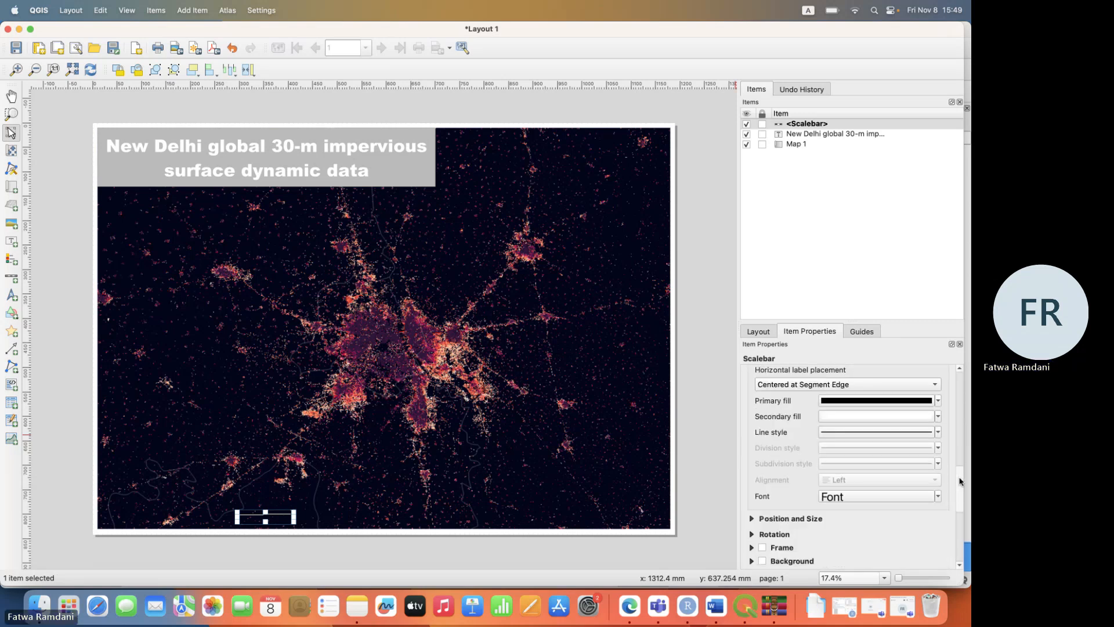
click(938, 401)
click(843, 305)
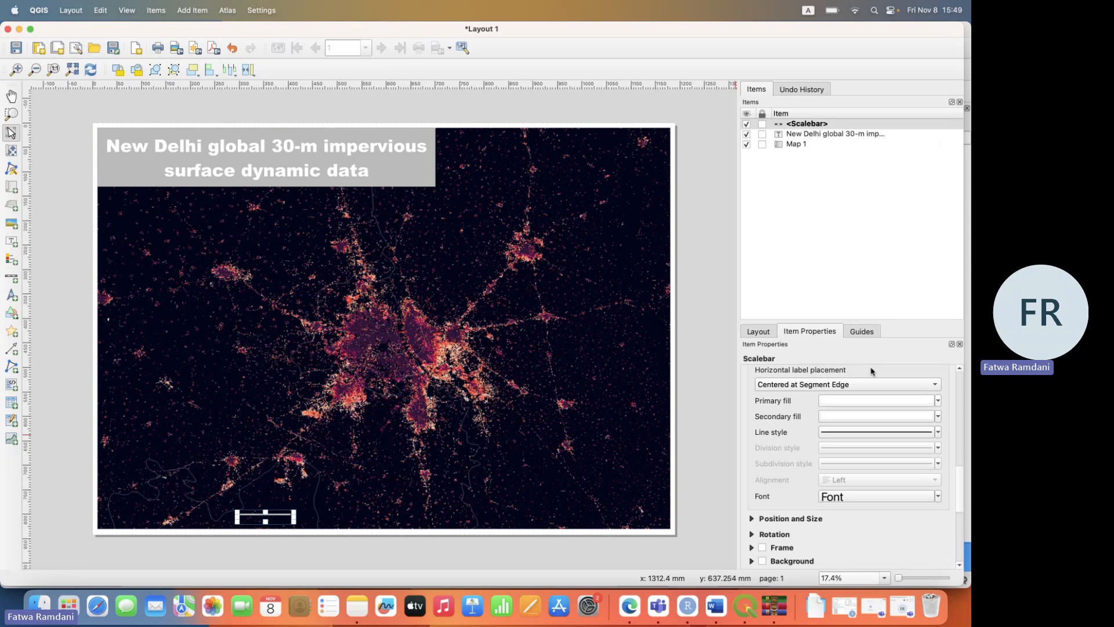
click(939, 432)
click(826, 335)
Set the scale bar's font size to 50 points and its text color to white (#ffffff).
click(898, 497)
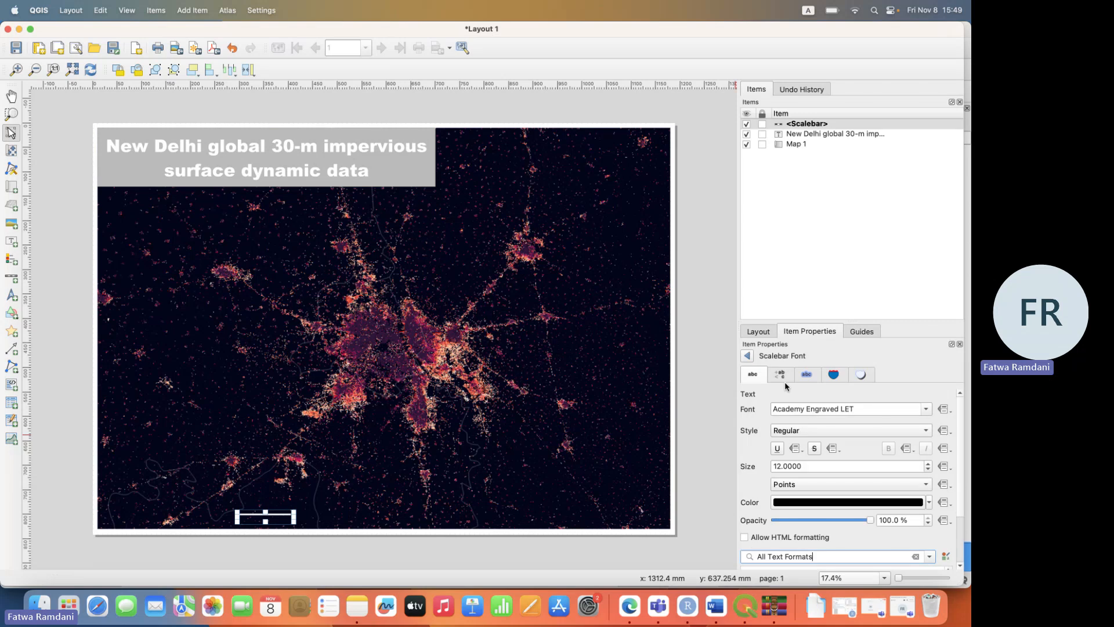
drag(814, 468, 729, 458)
text(50)
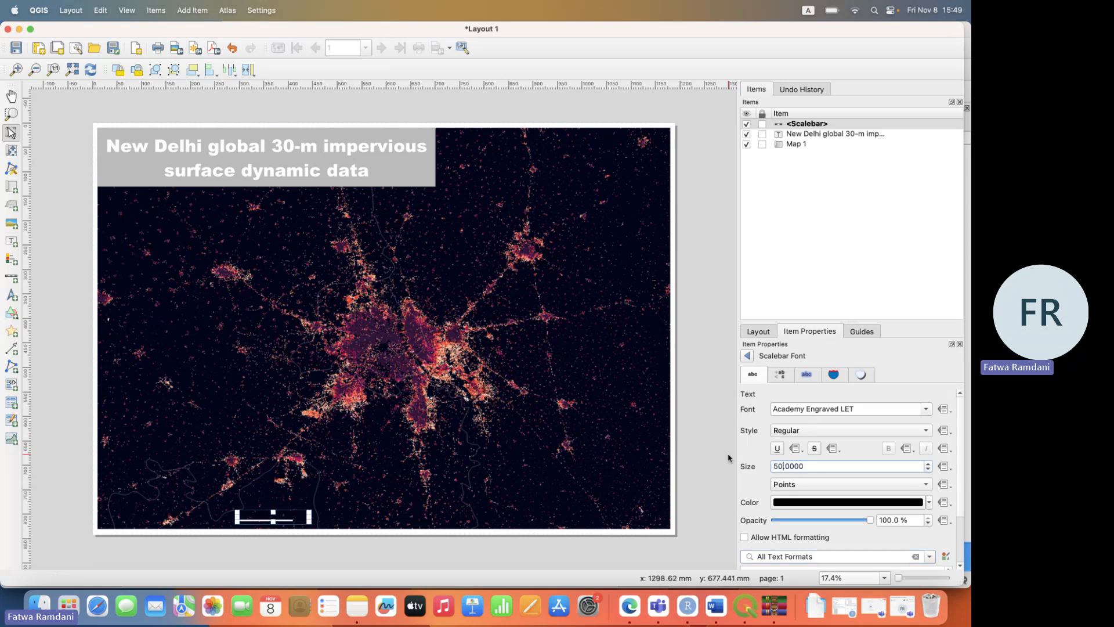
click(880, 503)
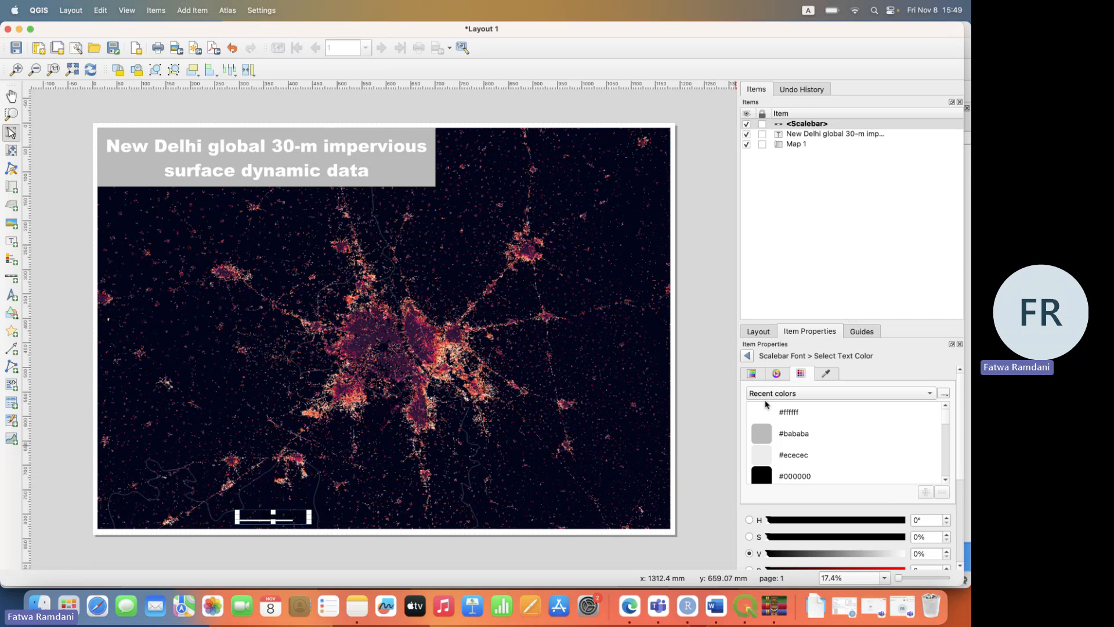
click(767, 410)
click(748, 356)
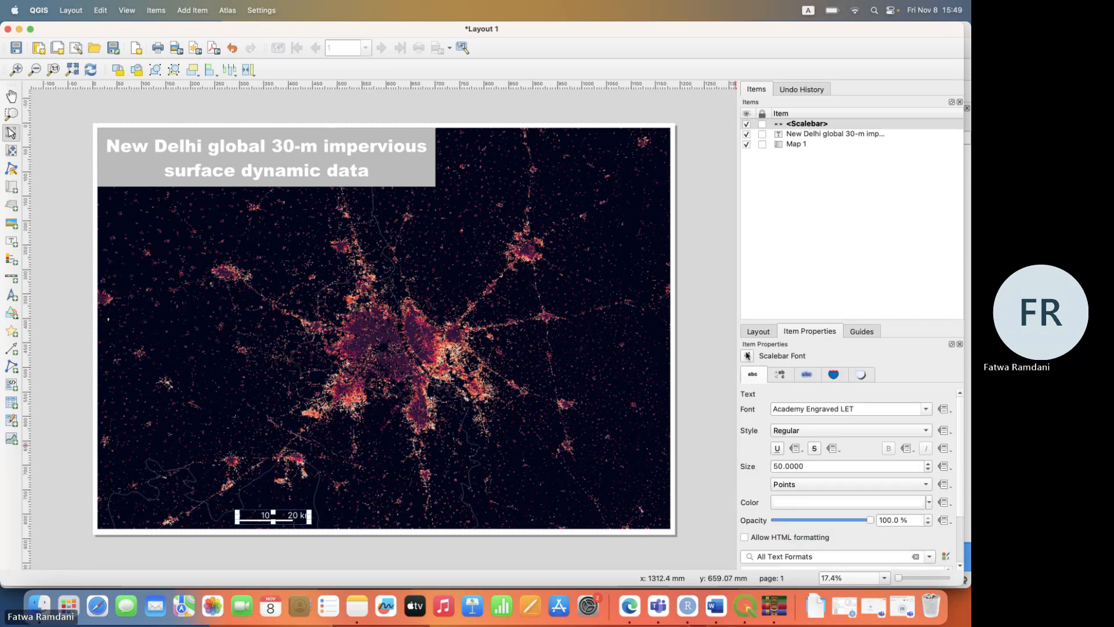
Try a scale bar font size of 80 points and settle on 60 points.
drag(809, 465, 731, 458)
text(80)
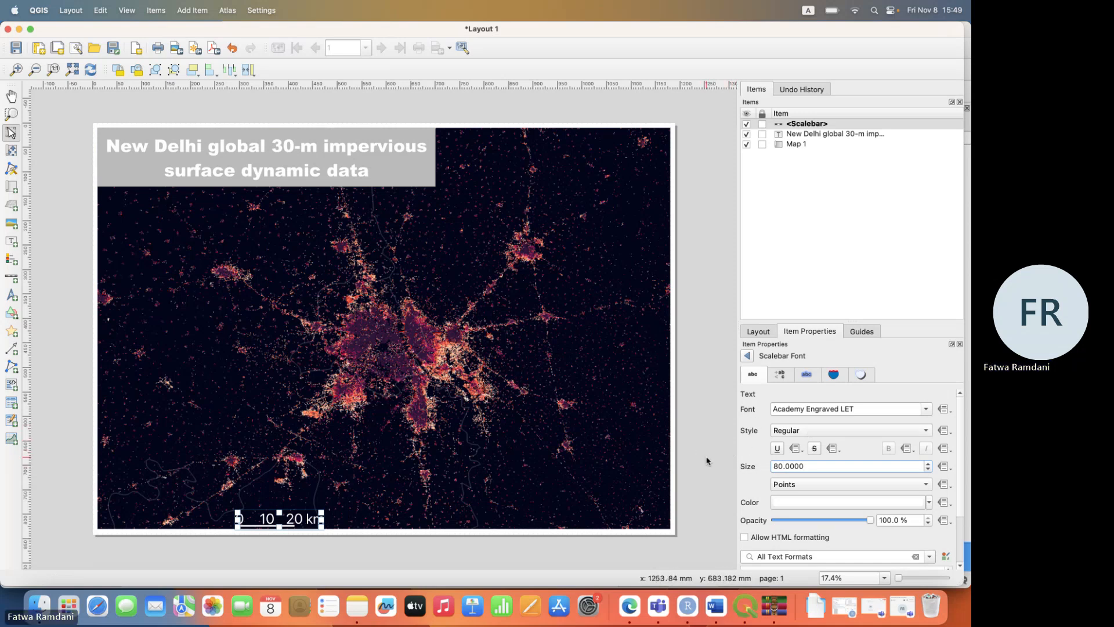
drag(811, 462, 744, 460)
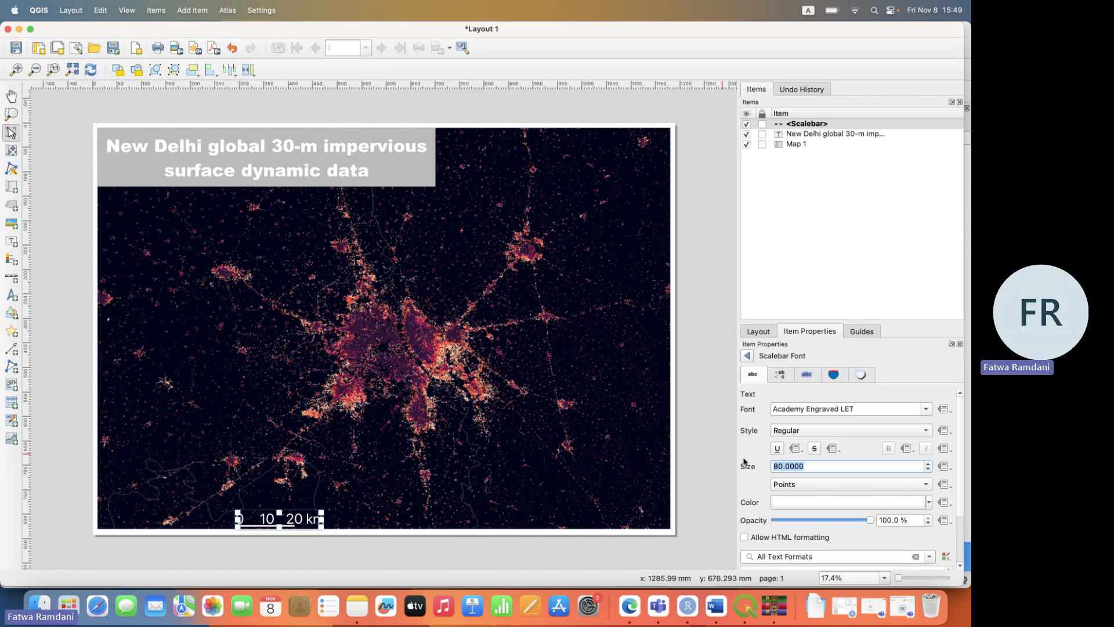
text(60)
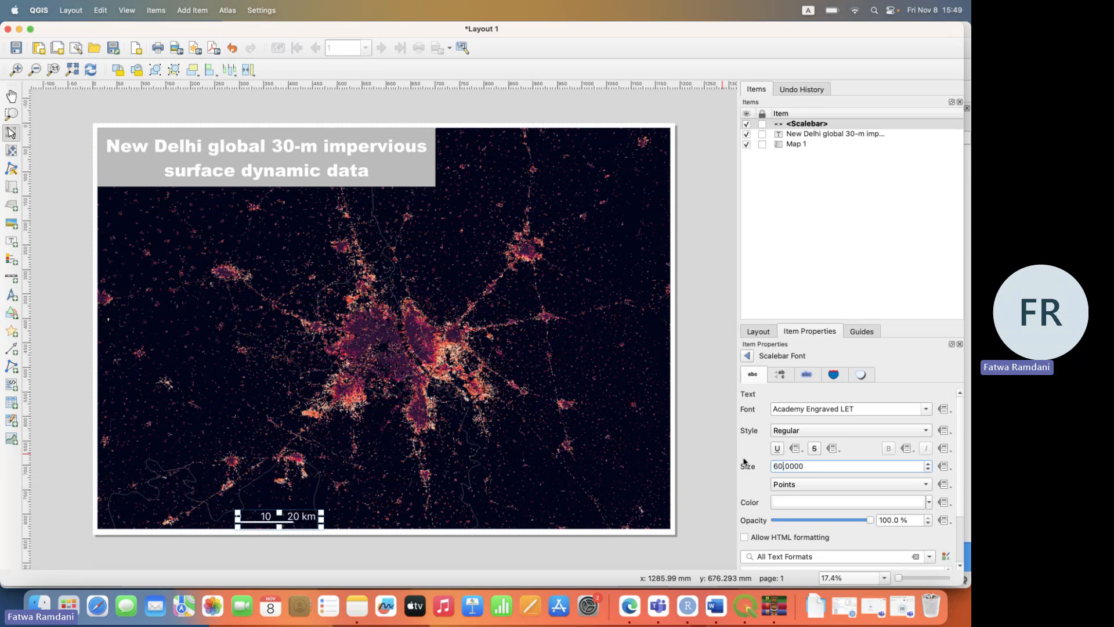
Add a north arrow above and left of the scale bar and give it the circled compass-star symbol from the arrows group.
click(694, 456)
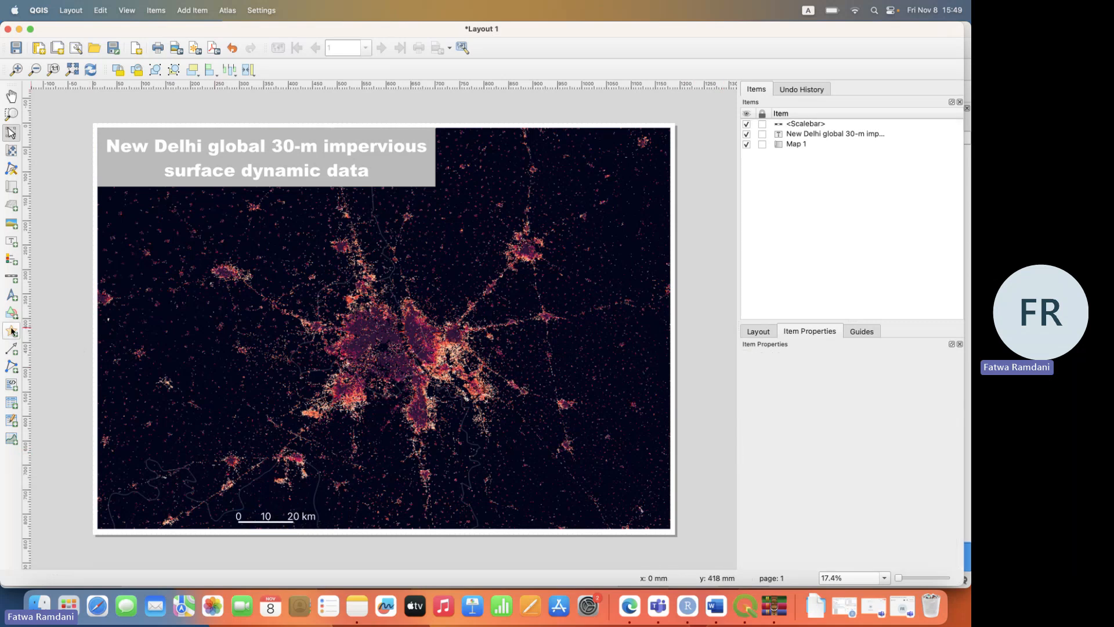
click(12, 295)
drag(158, 436, 231, 497)
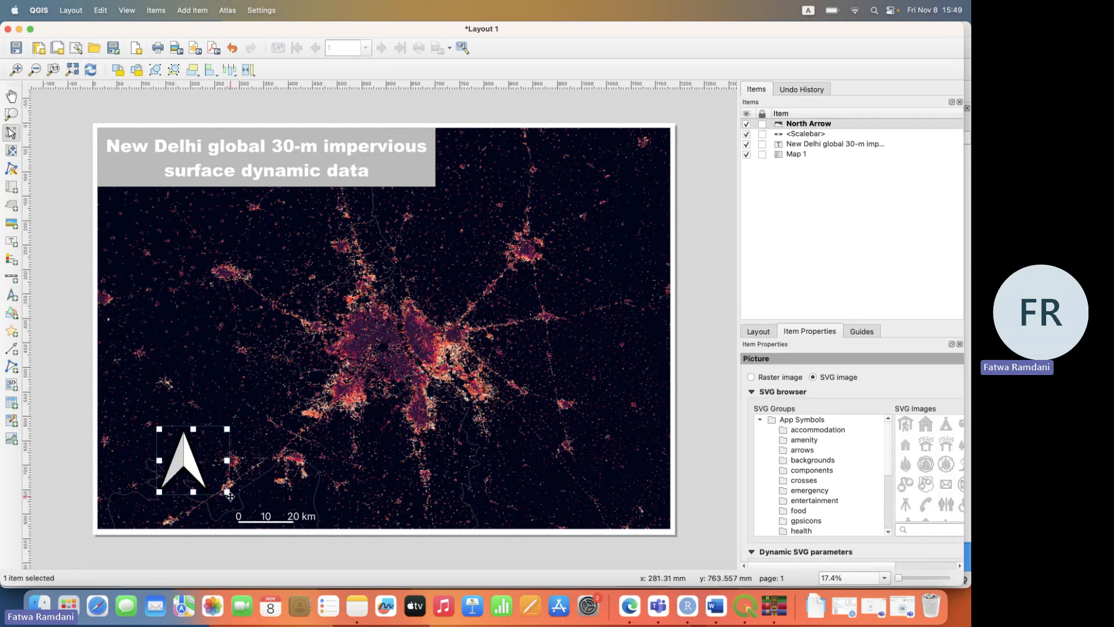
click(800, 451)
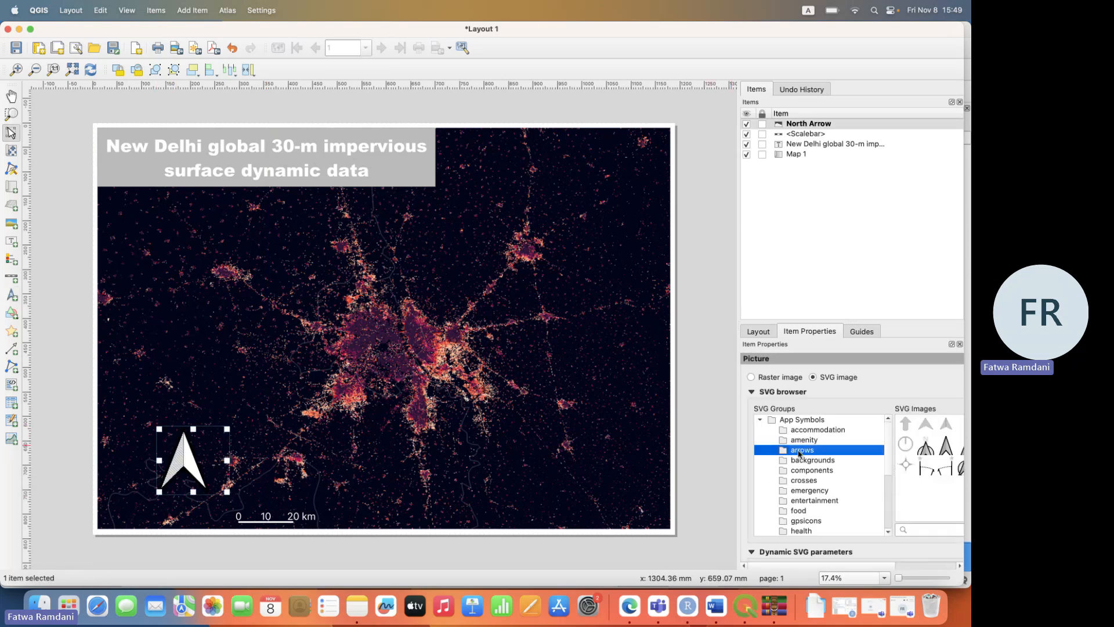
click(908, 467)
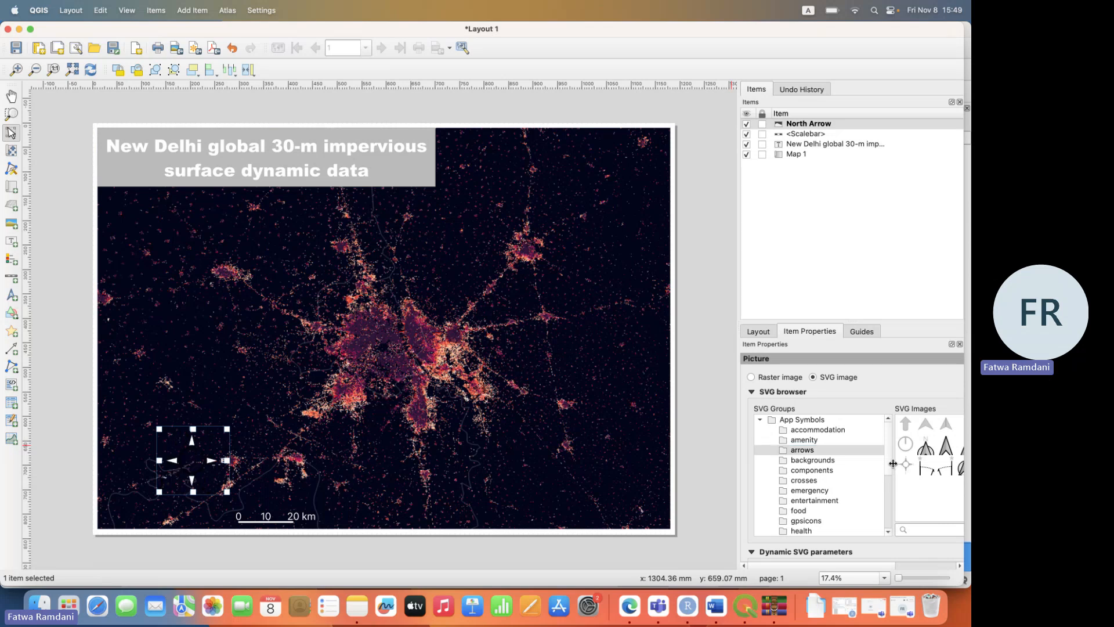
drag(892, 462, 867, 463)
click(941, 449)
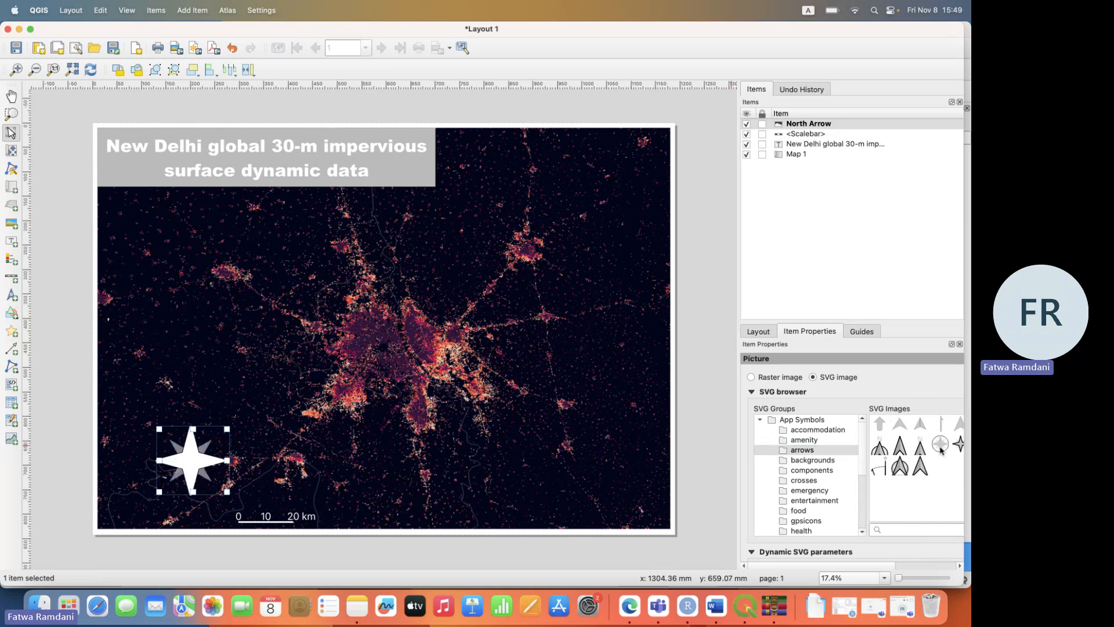
Set the north arrow's SVG stroke color to white.
scroll(864, 543, down, 3)
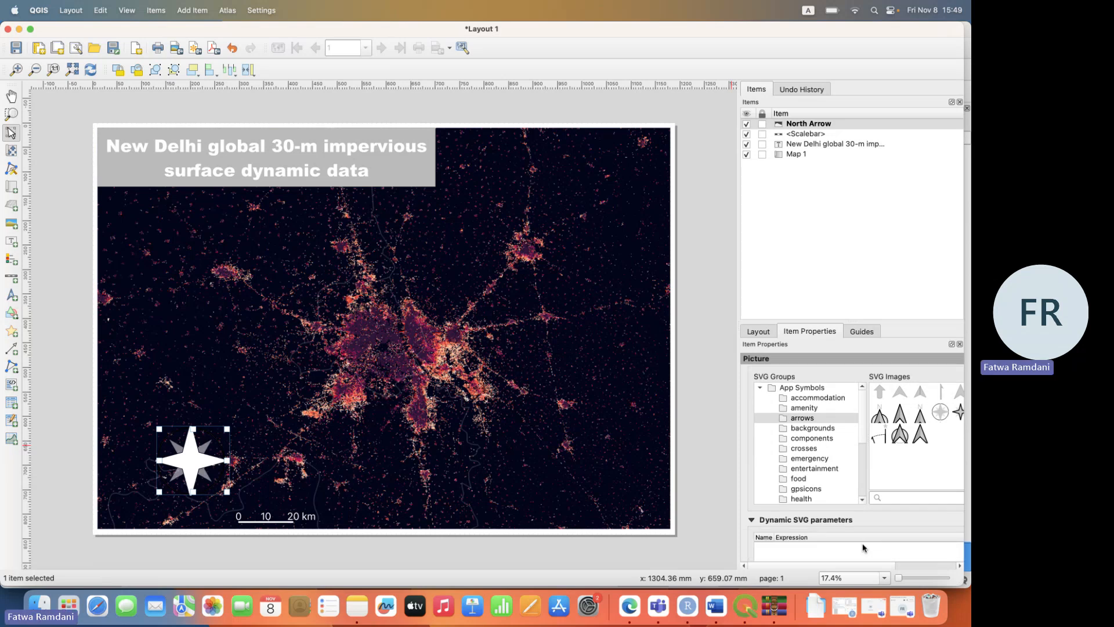
scroll(863, 545, down, 3)
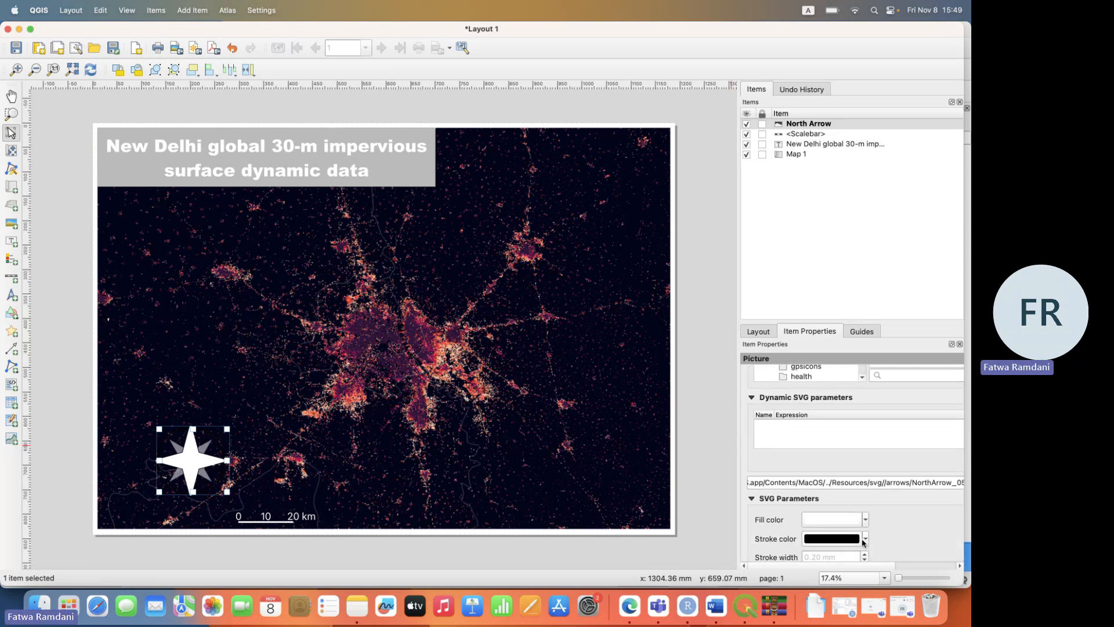
click(865, 539)
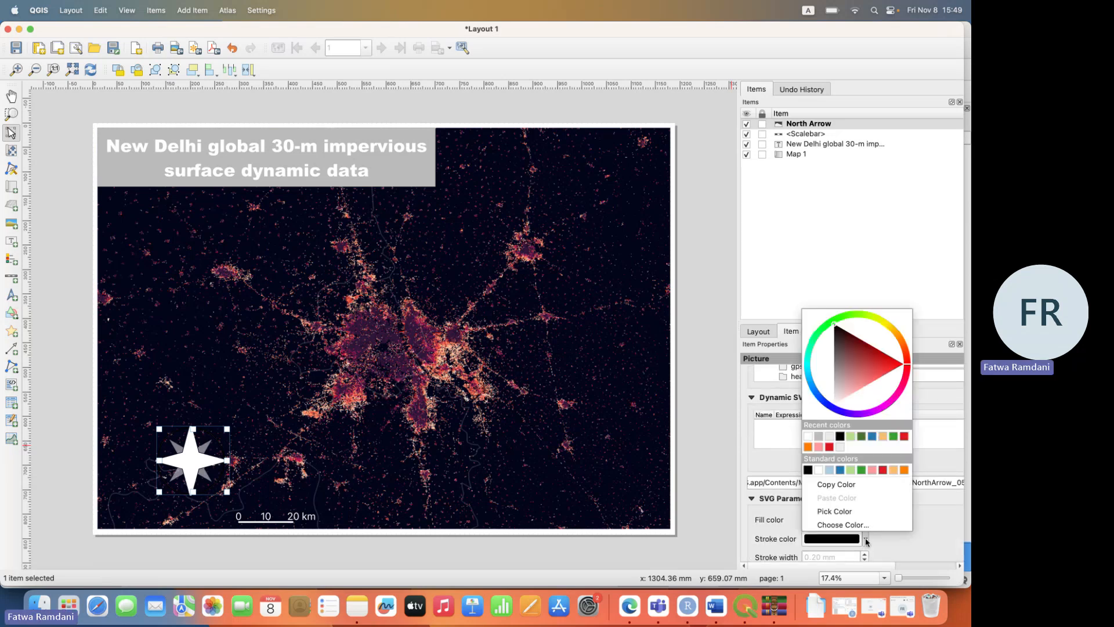
click(811, 440)
scroll(883, 532, down, 10)
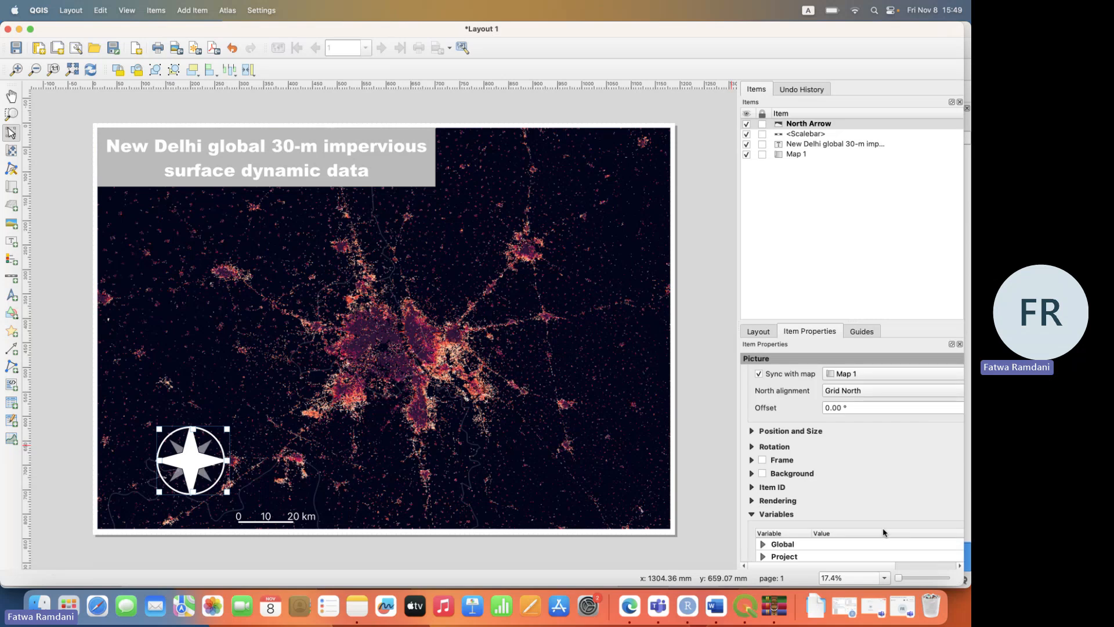
click(681, 433)
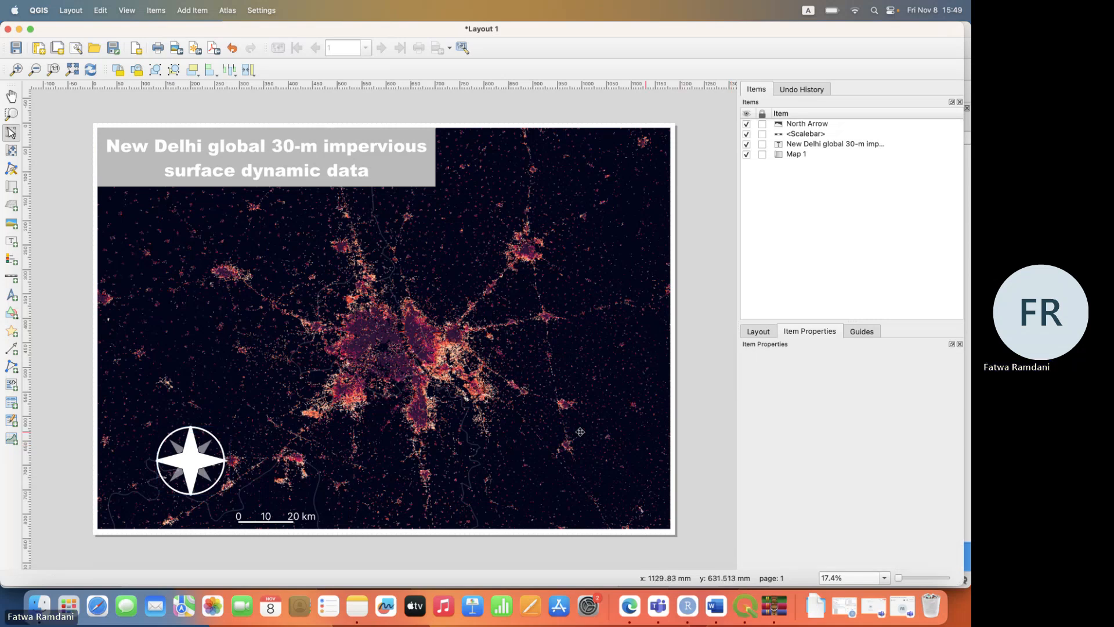
Move the scale bar directly beneath the north arrow and nudge it right to line up with the compass.
click(265, 516)
drag(284, 517, 197, 513)
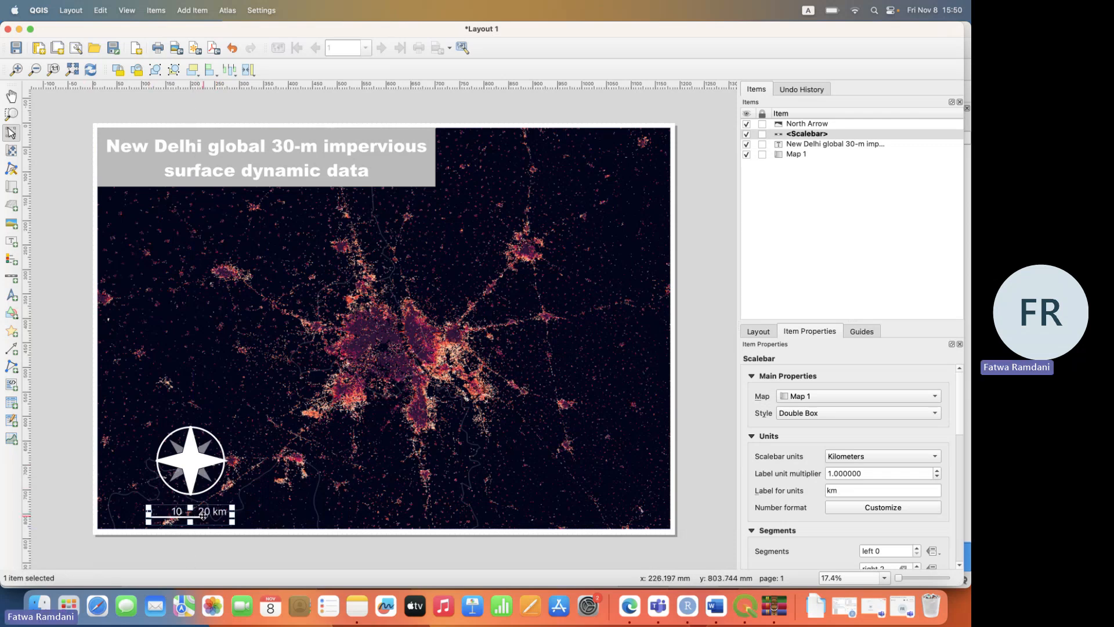
key(Right)
key(Right)
key(Right)
key(Right)
key(Right)
key(Right)
key(Right)
key(Right)
key(Right)
key(Right)
key(Right)
key(Right)
key(Right)
key(Right)
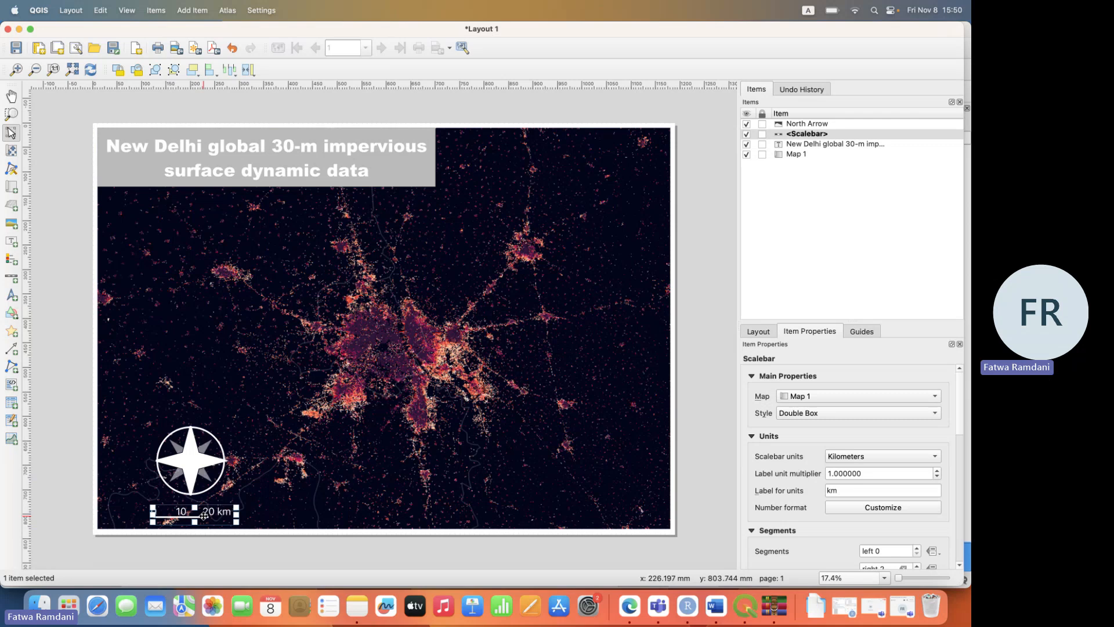
click(74, 419)
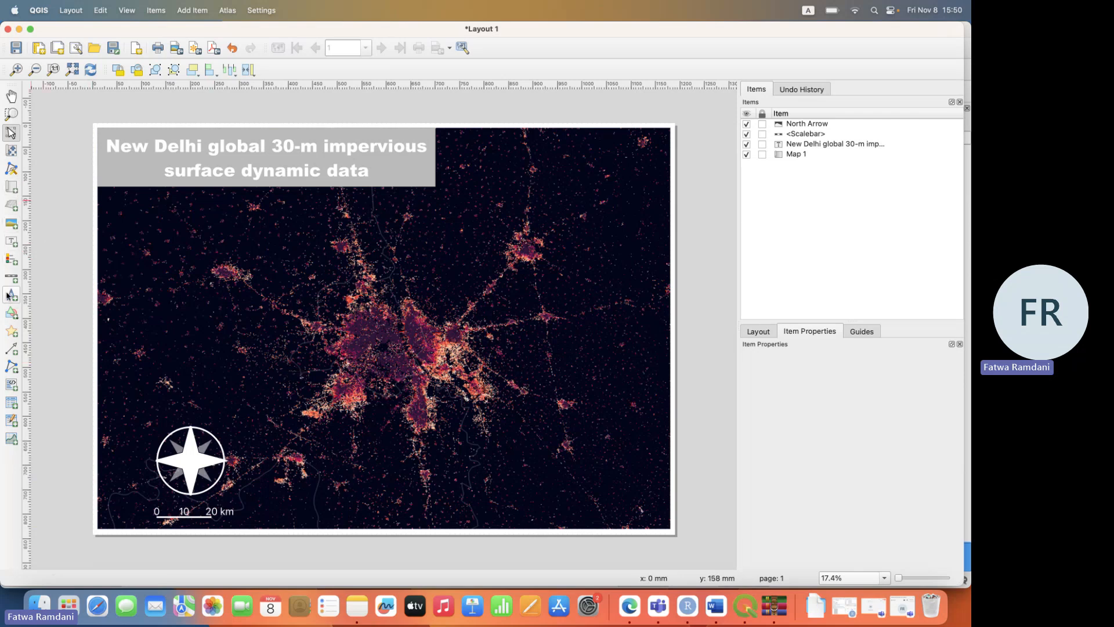
Draw a rectangle about 470 mm wide and 200 mm high in the map's lower-right corner.
click(12, 314)
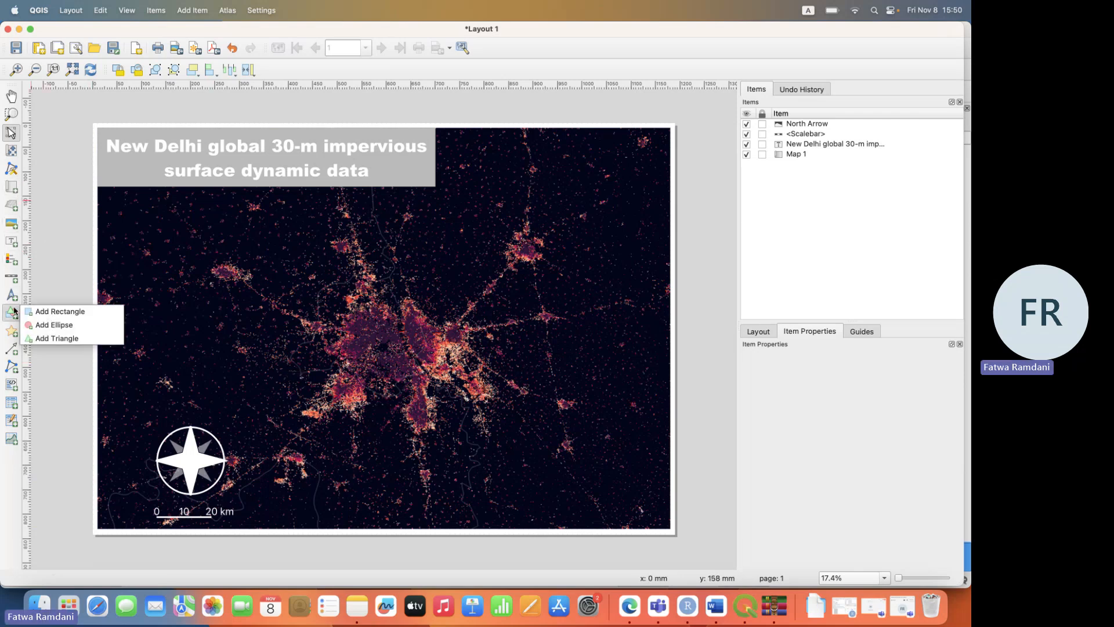
click(51, 311)
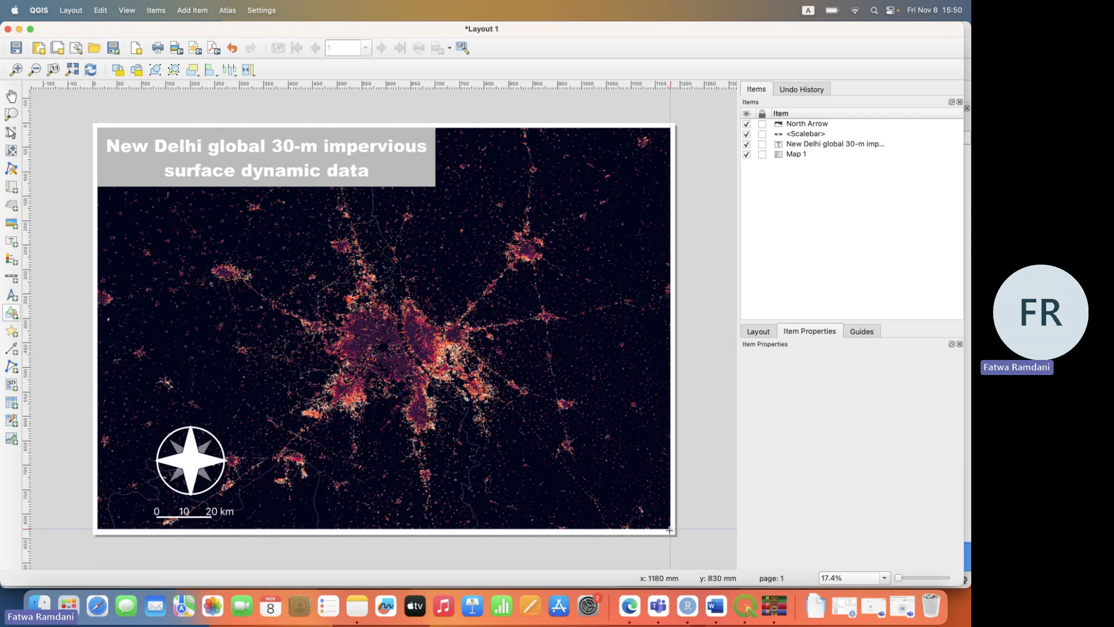
drag(670, 530, 441, 433)
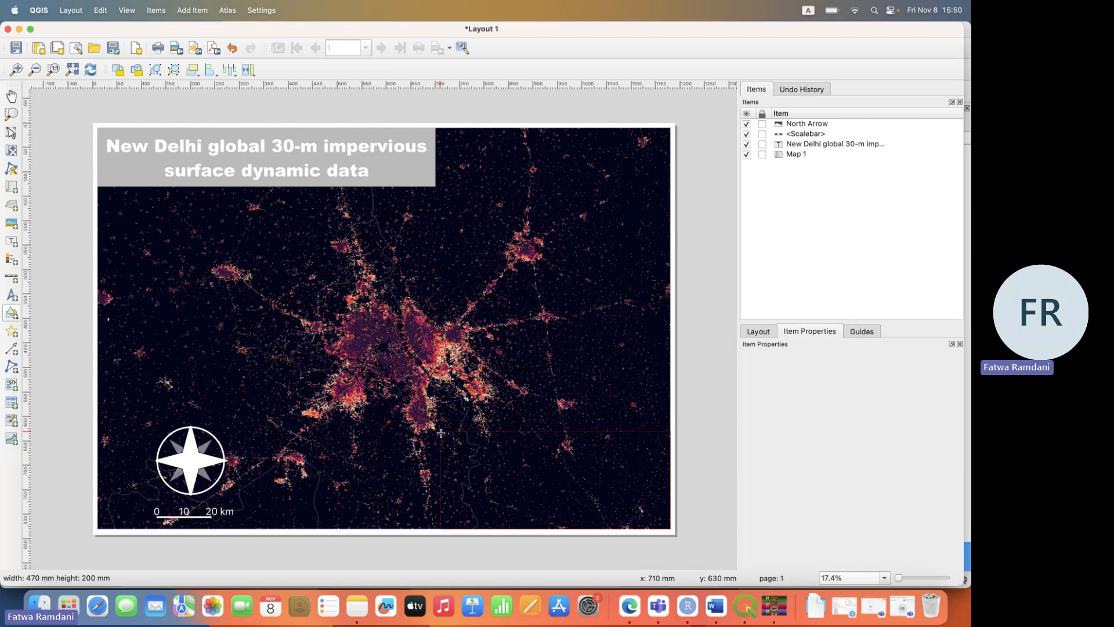
drag(441, 433, 441, 433)
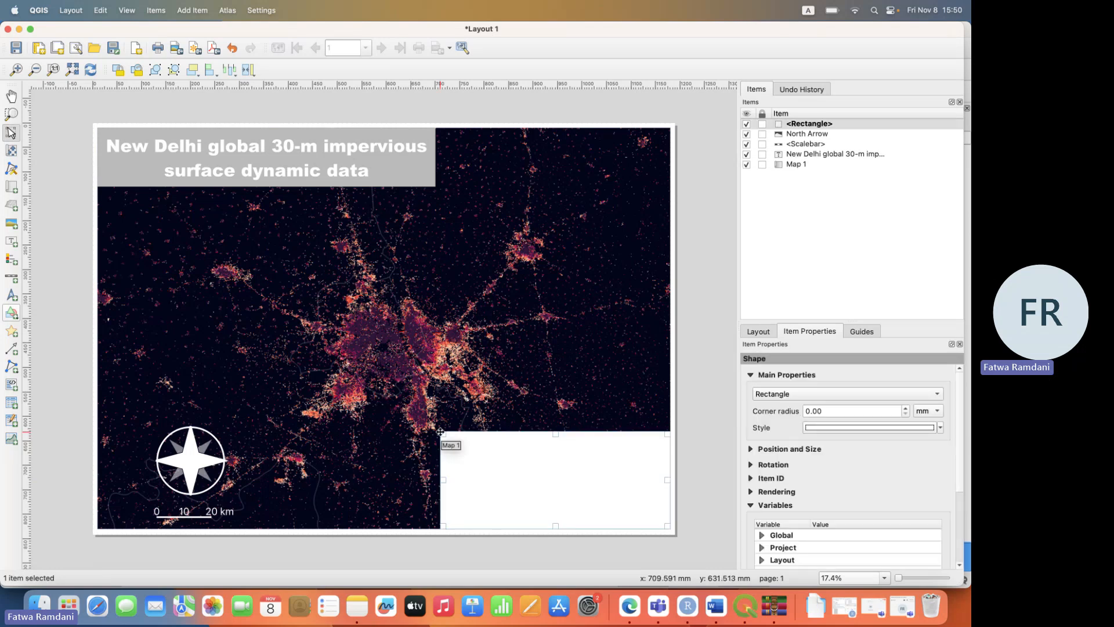
Change the rectangle's fill to the recently used grey that matches the title background.
scroll(962, 435, down, 4)
scroll(963, 427, up, 4)
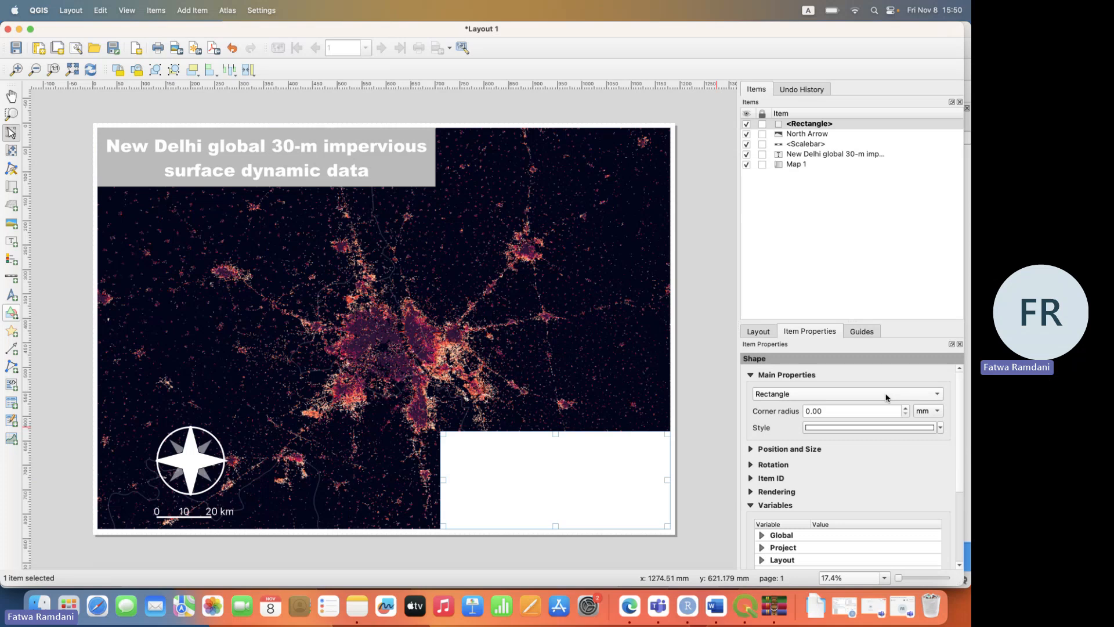
click(941, 427)
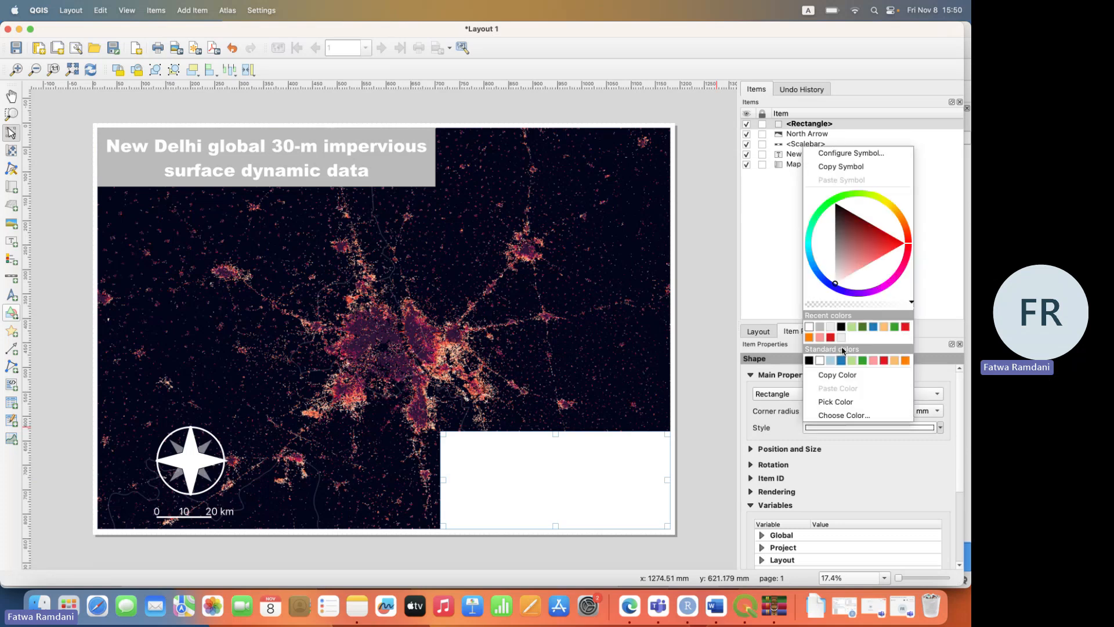
click(822, 328)
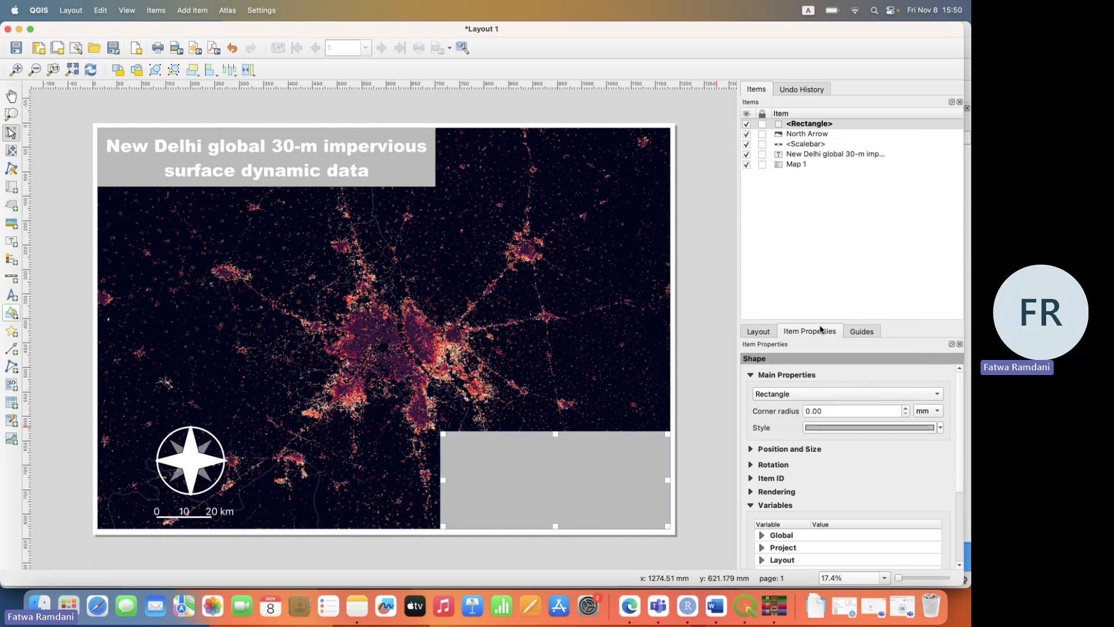
click(698, 419)
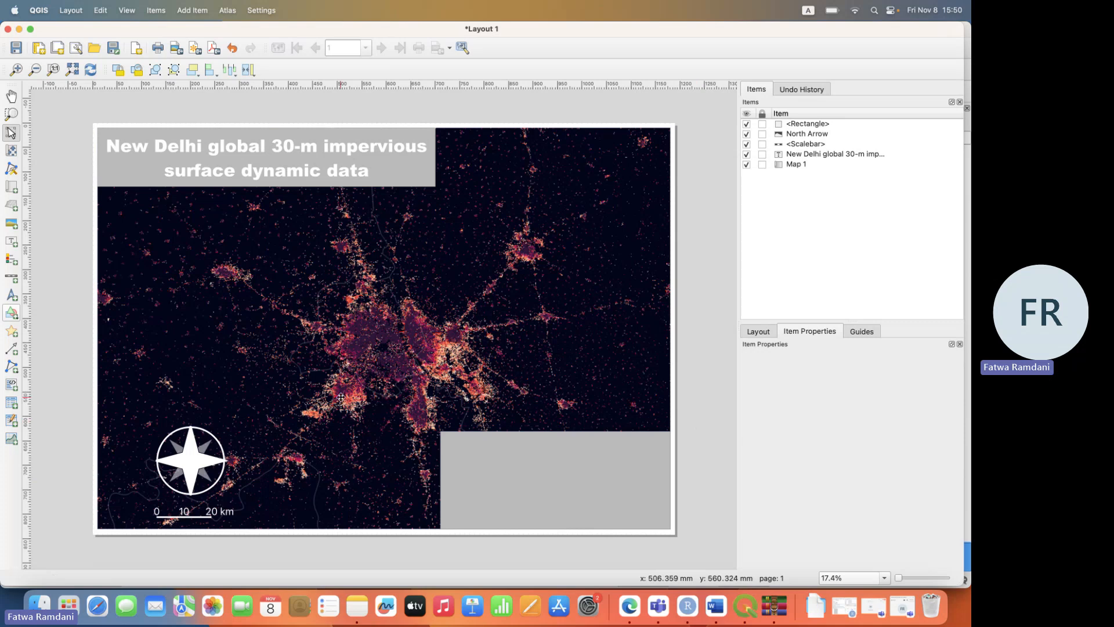
Add a label in the grey rectangle's upper-left corner with the text INFORMATION/METADATA.
click(11, 241)
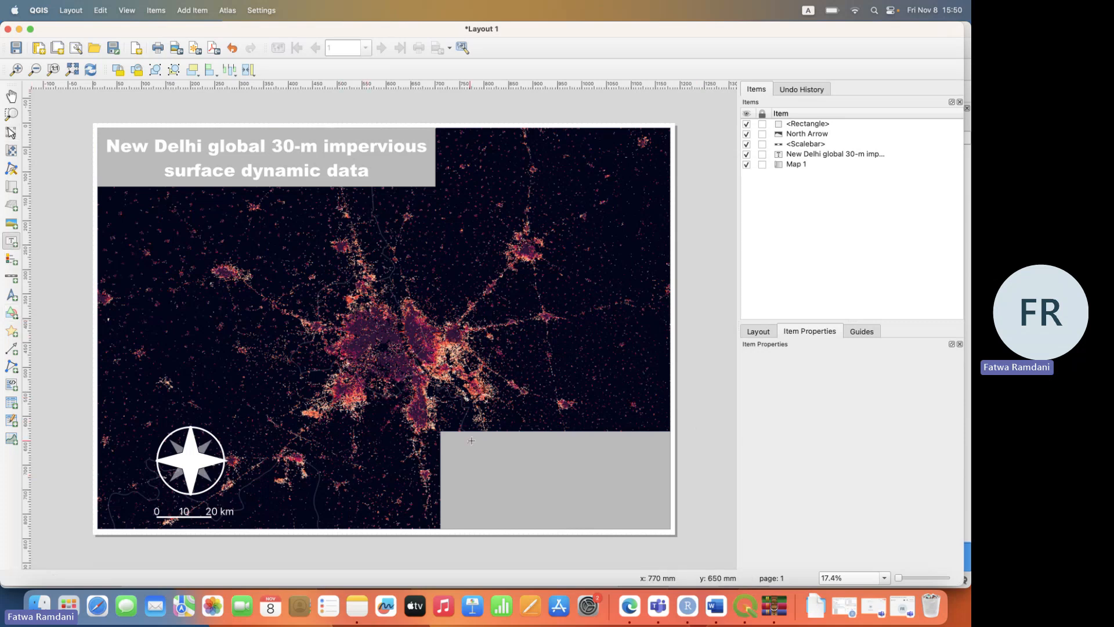
drag(445, 436, 559, 455)
triple_click(815, 405)
text(I)
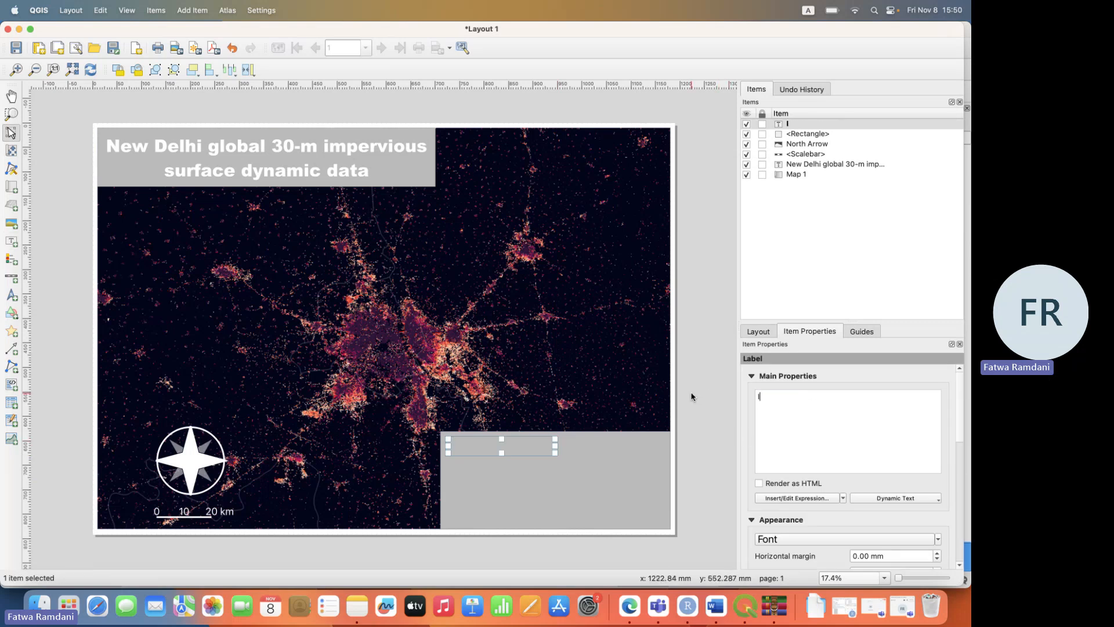
text(NFORMATION/METADATA)
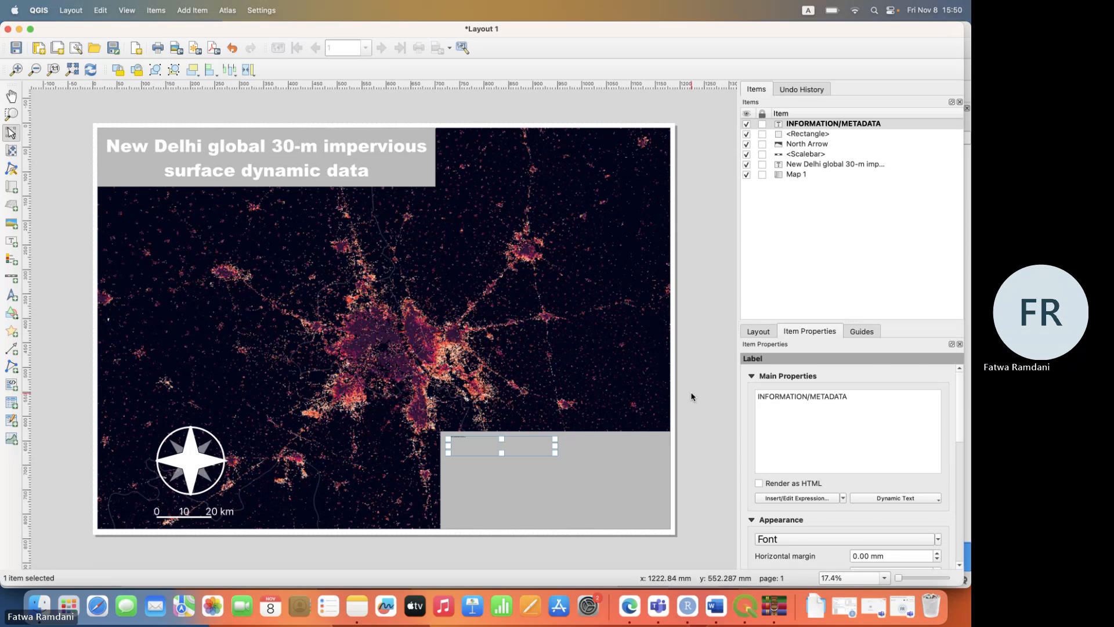
Set the INFORMATION/METADATA label's font size to 50 points and its style to Bold.
click(809, 541)
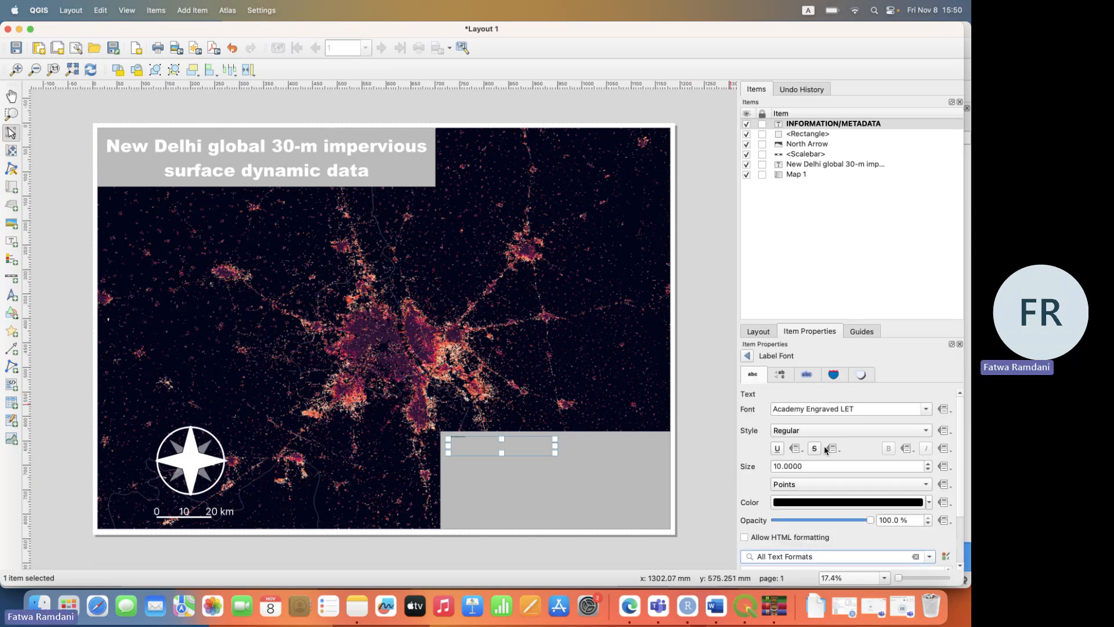
double_click(790, 466)
text(50)
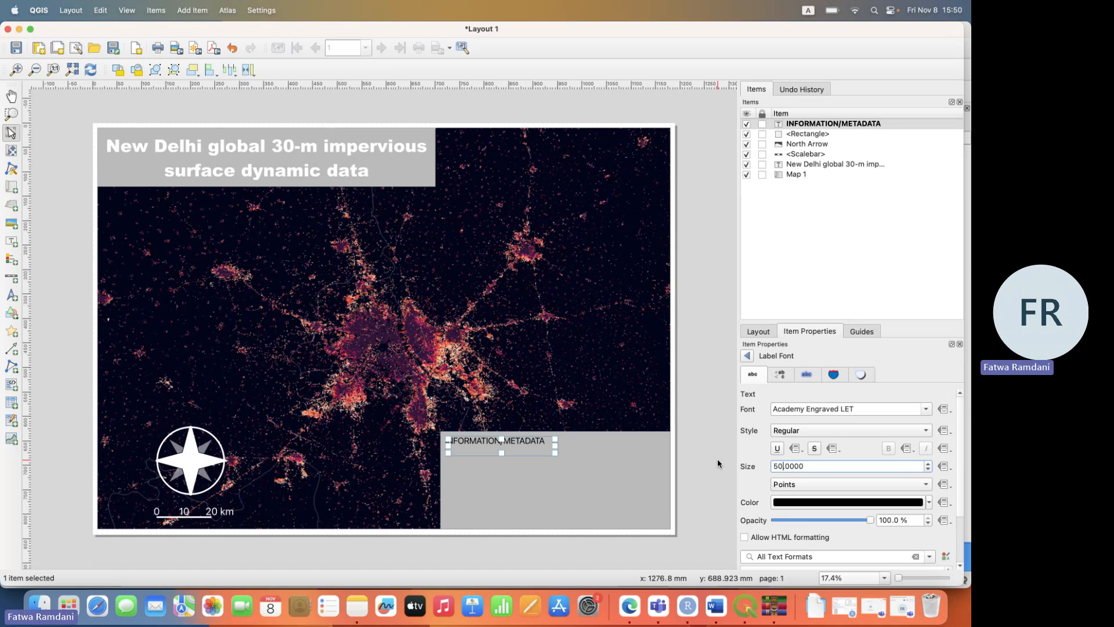
scroll(870, 453, down, 3)
scroll(876, 441, up, 3)
click(885, 426)
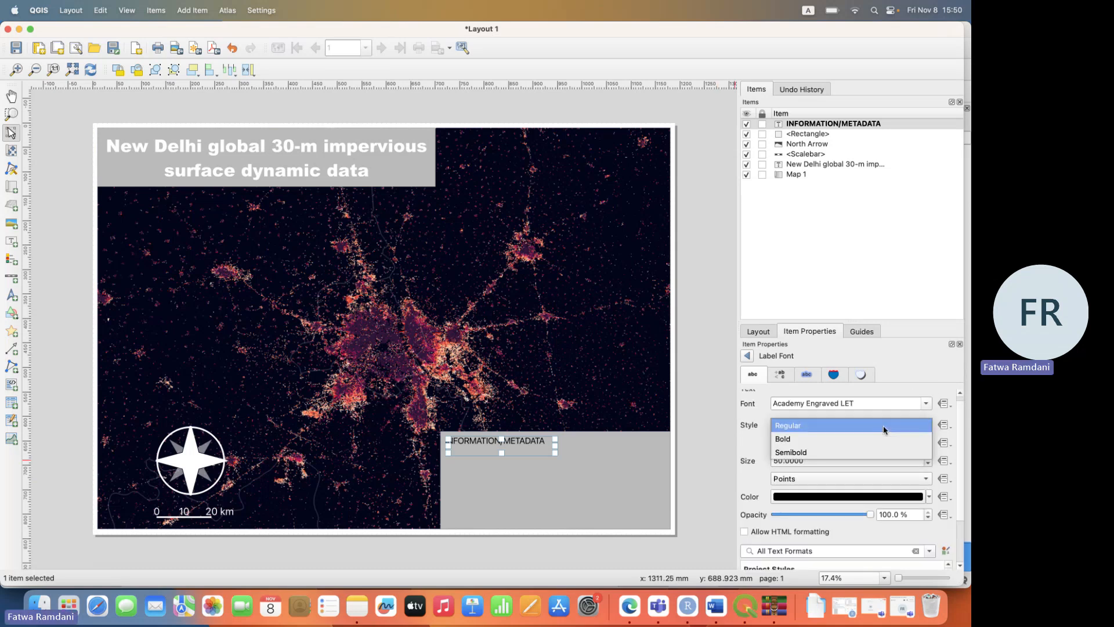
click(831, 440)
click(703, 455)
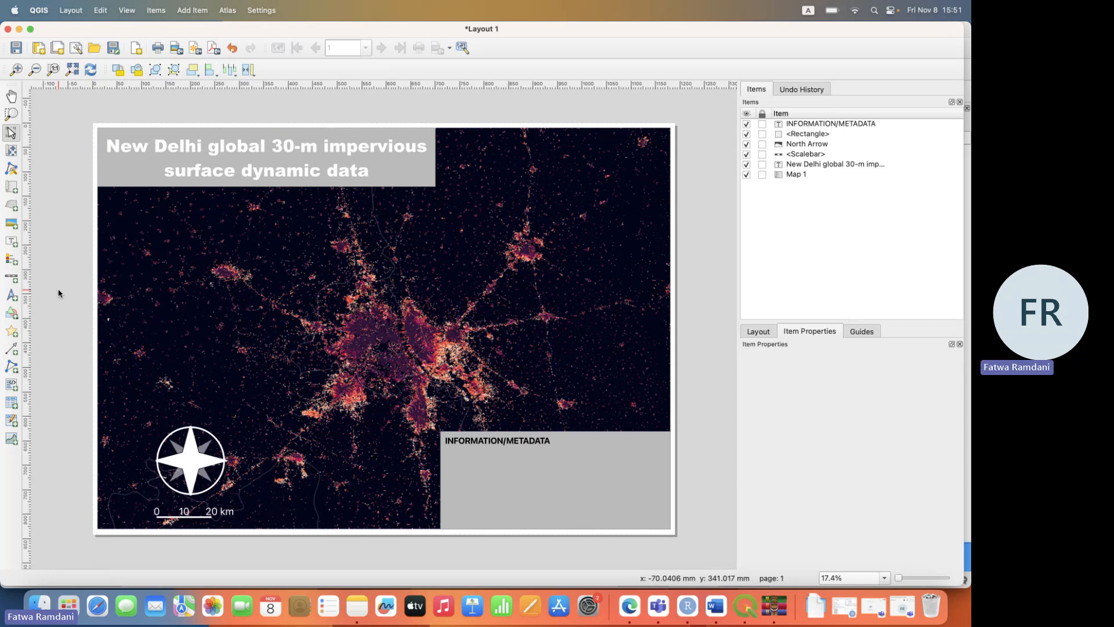
Add a picture frame filling the right half of the grey rectangle and set its source type to raster image.
click(10, 225)
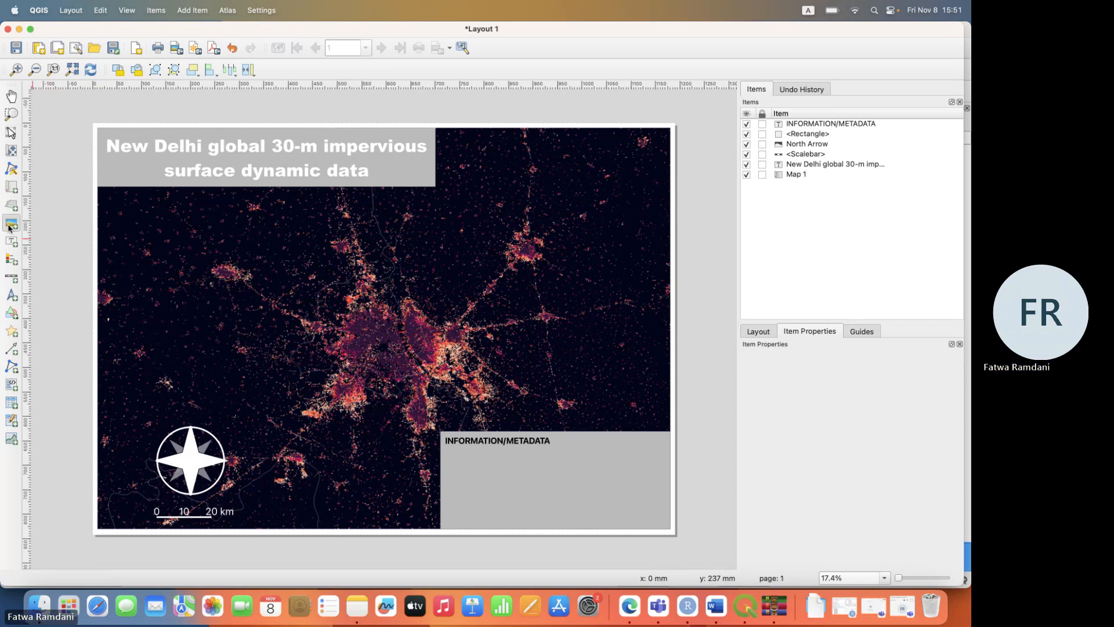
drag(563, 437, 667, 529)
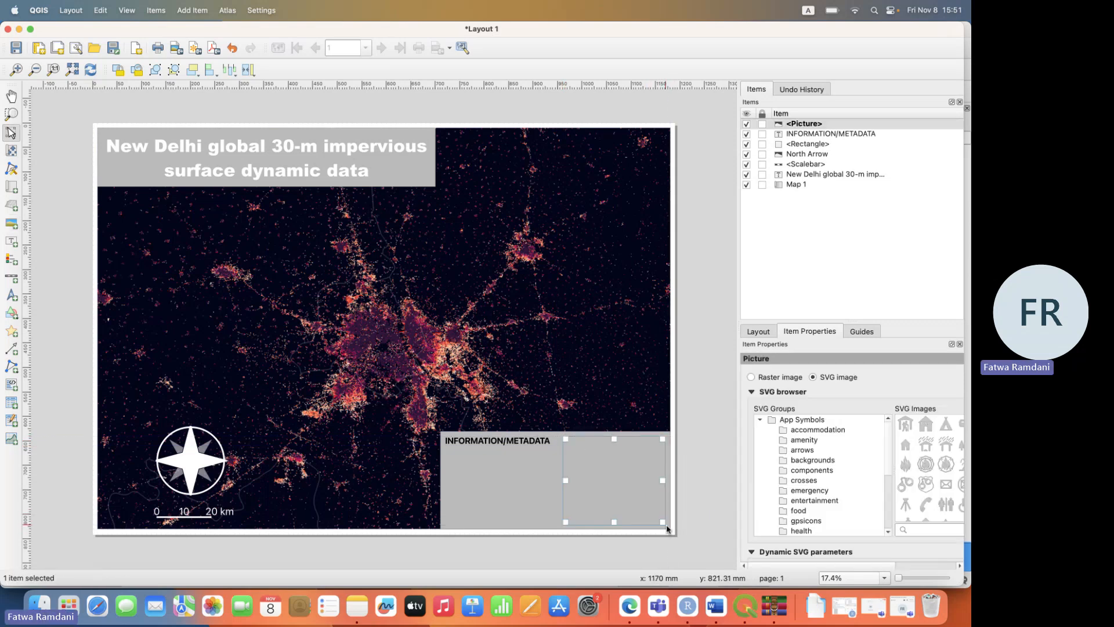
click(779, 378)
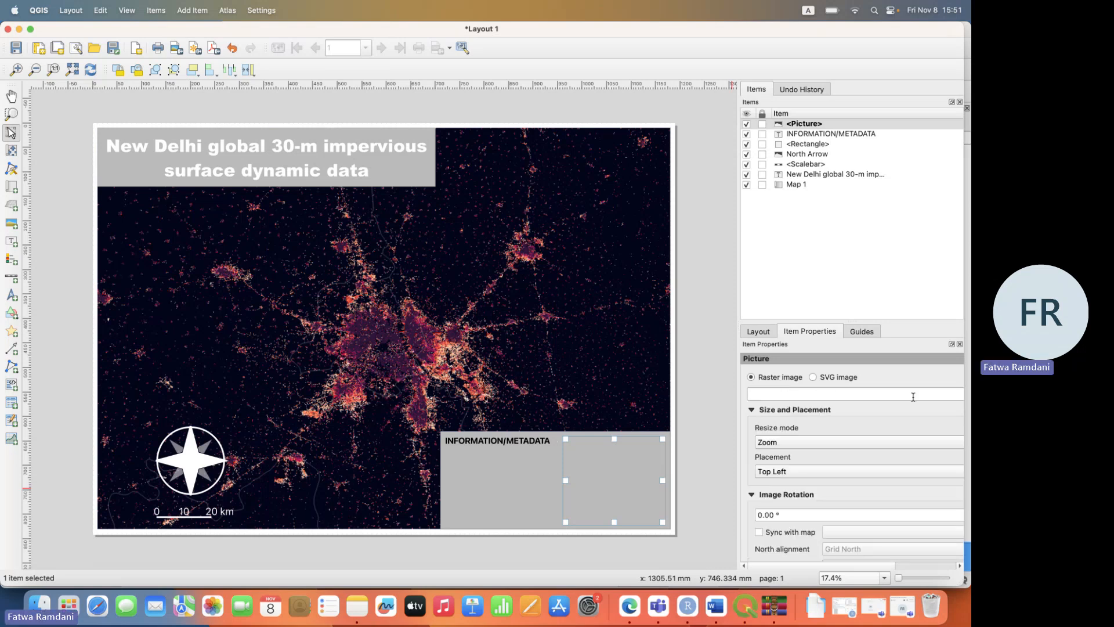
Load PRK_NTL_2013-2023.png from the Documents folder as the picture's raster image.
scroll(865, 392, right, 3)
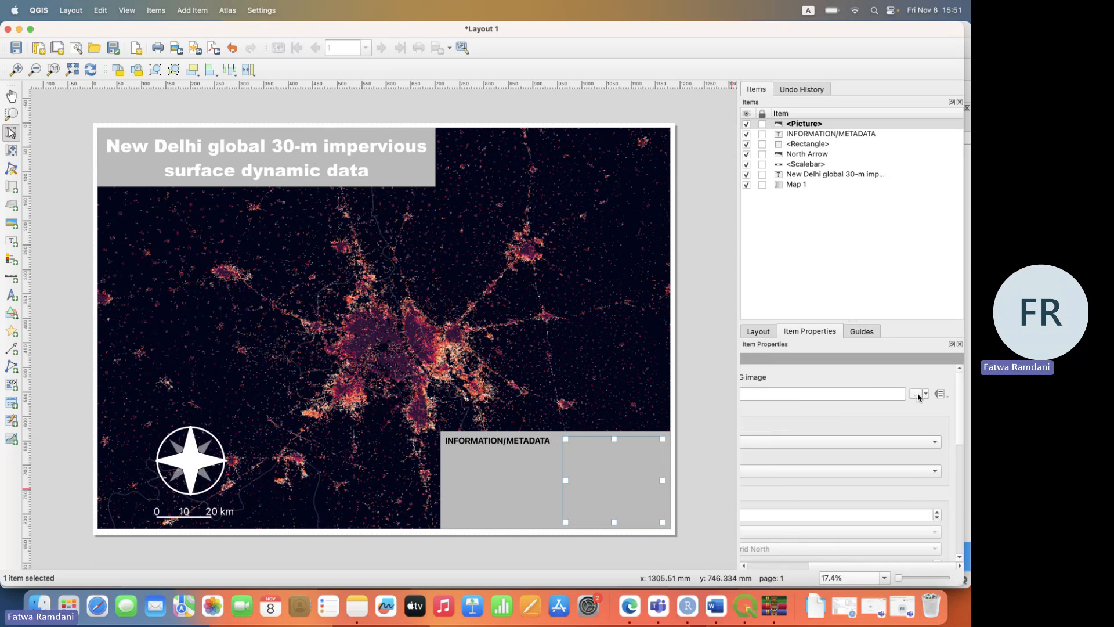
click(916, 394)
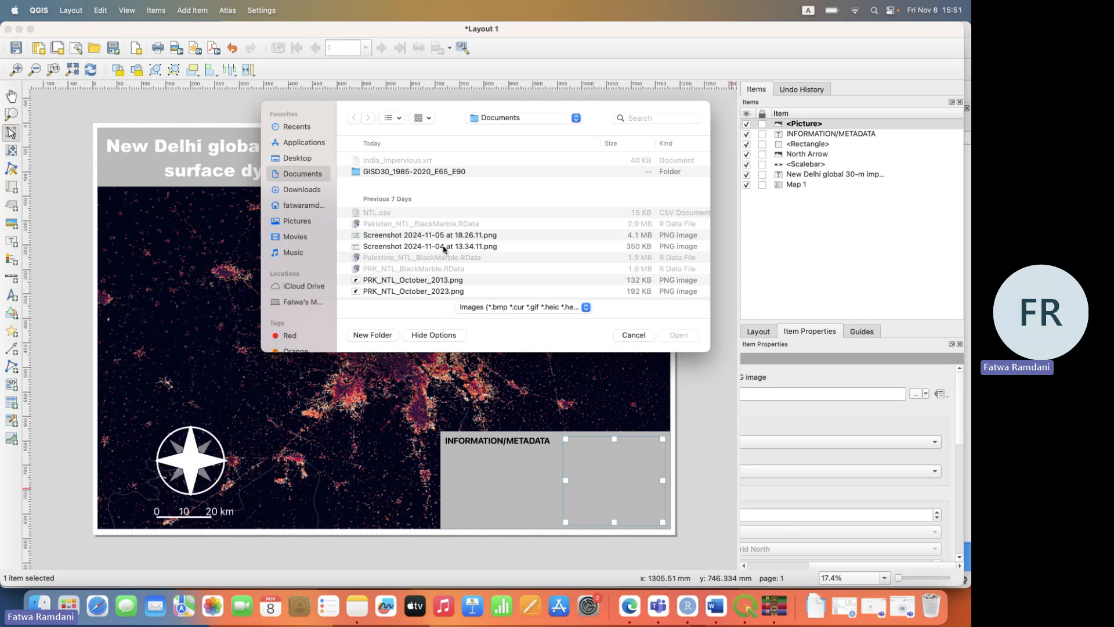
scroll(444, 249, down, 3)
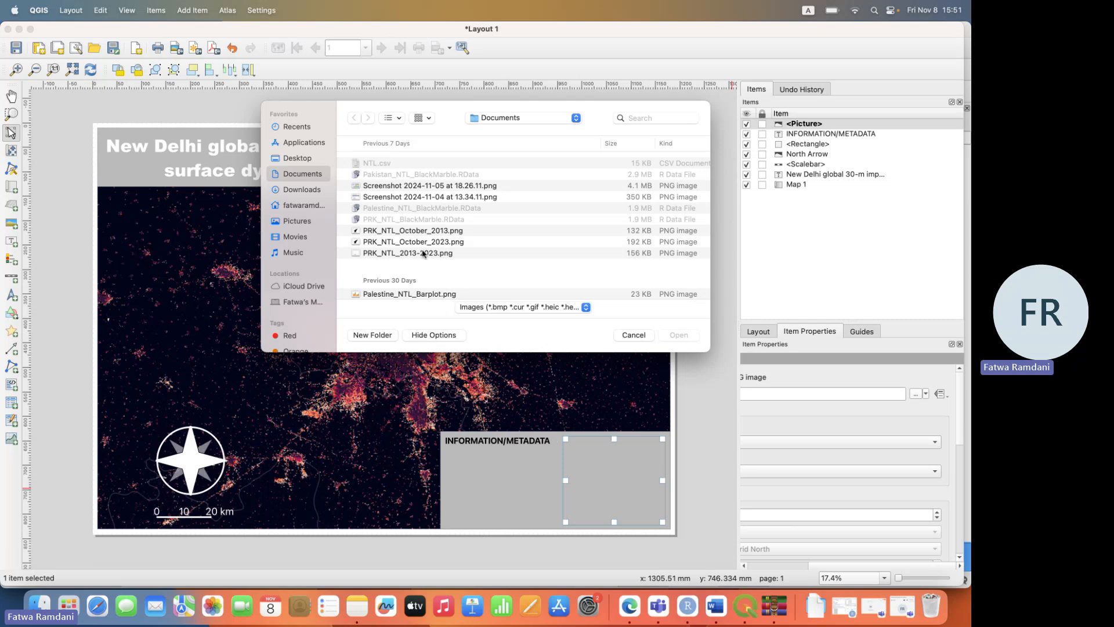
click(427, 254)
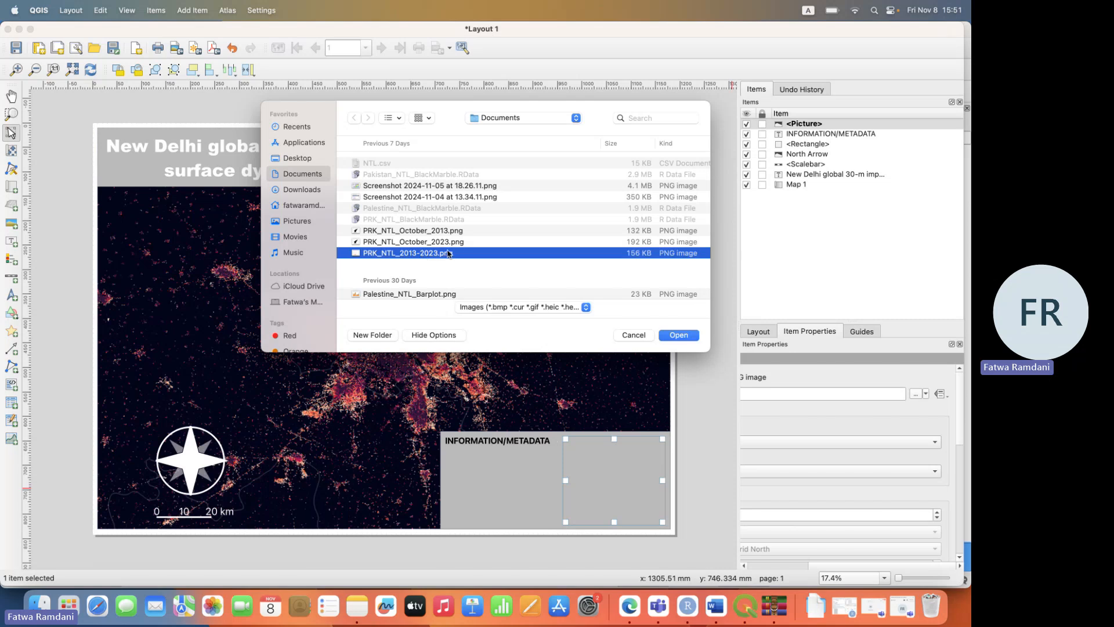
click(679, 336)
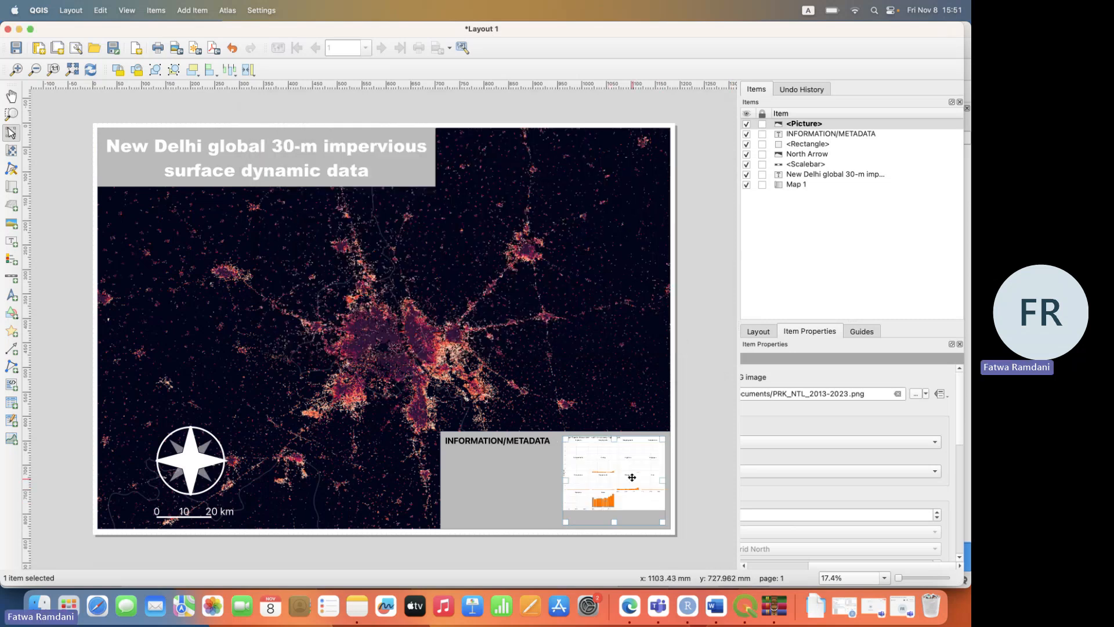
Resize the picture frame so the chart sits in the grey box's lower-right corner, below the heading's level, and deselect it.
drag(567, 440, 560, 414)
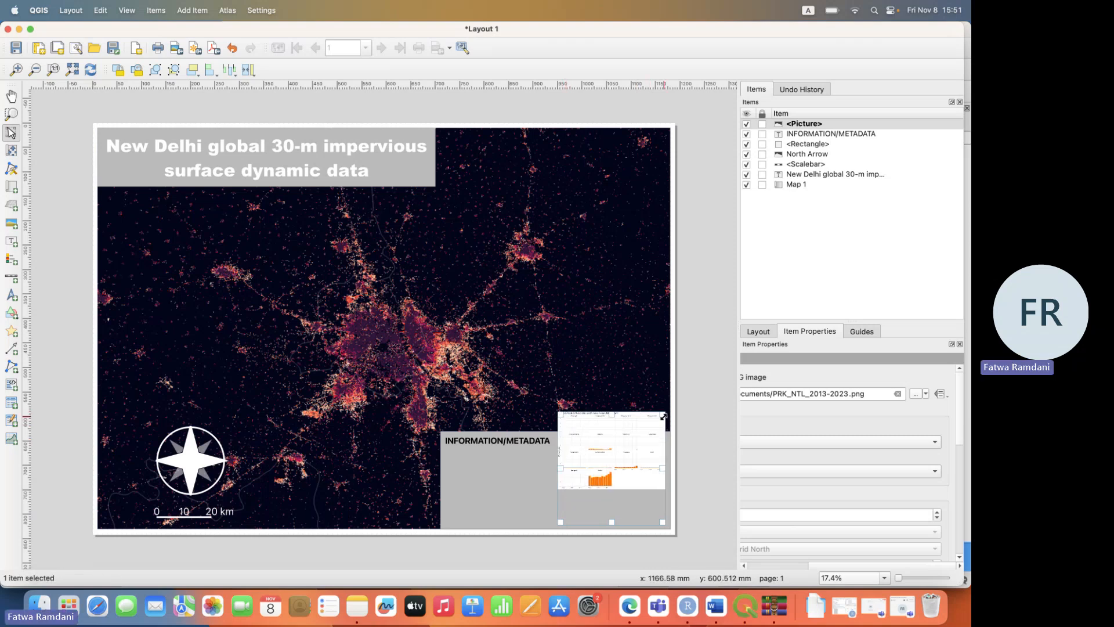
drag(663, 416, 663, 459)
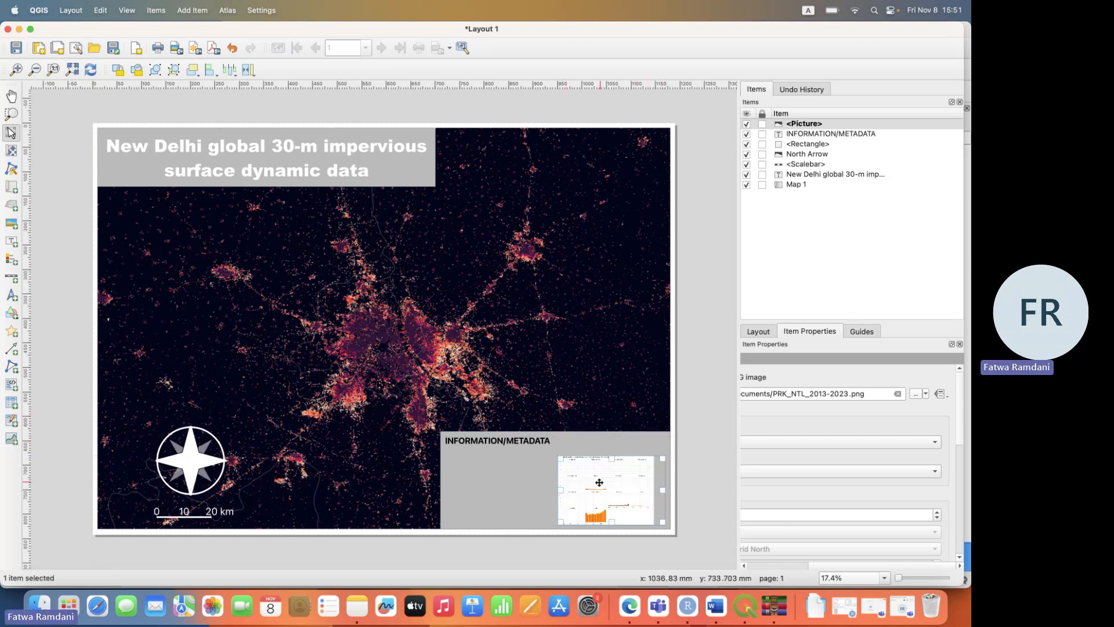
drag(560, 459, 578, 464)
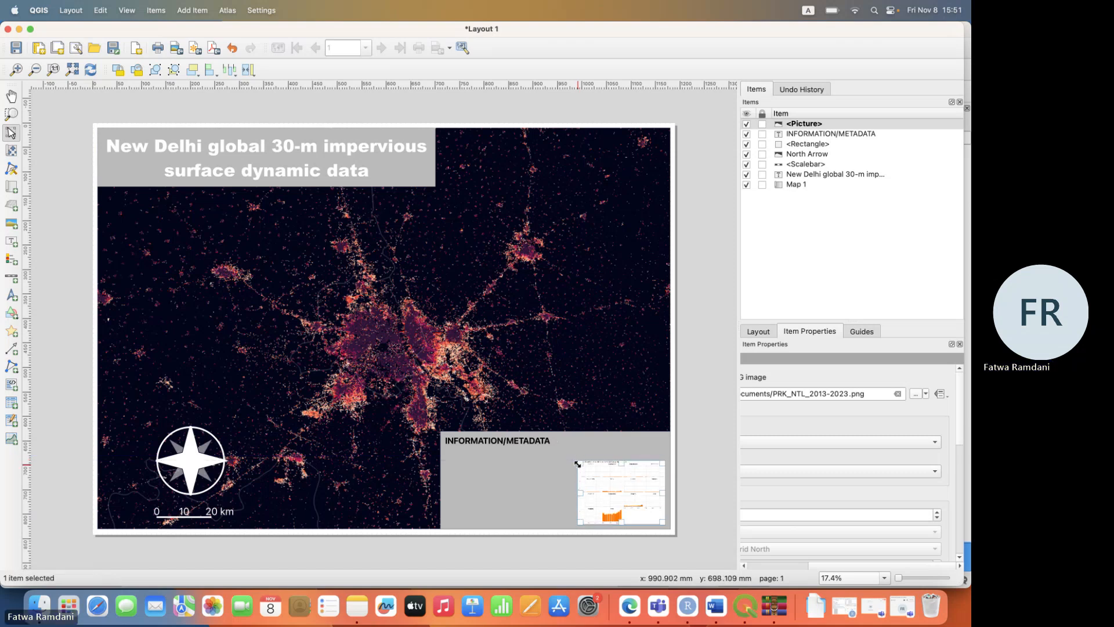
click(725, 460)
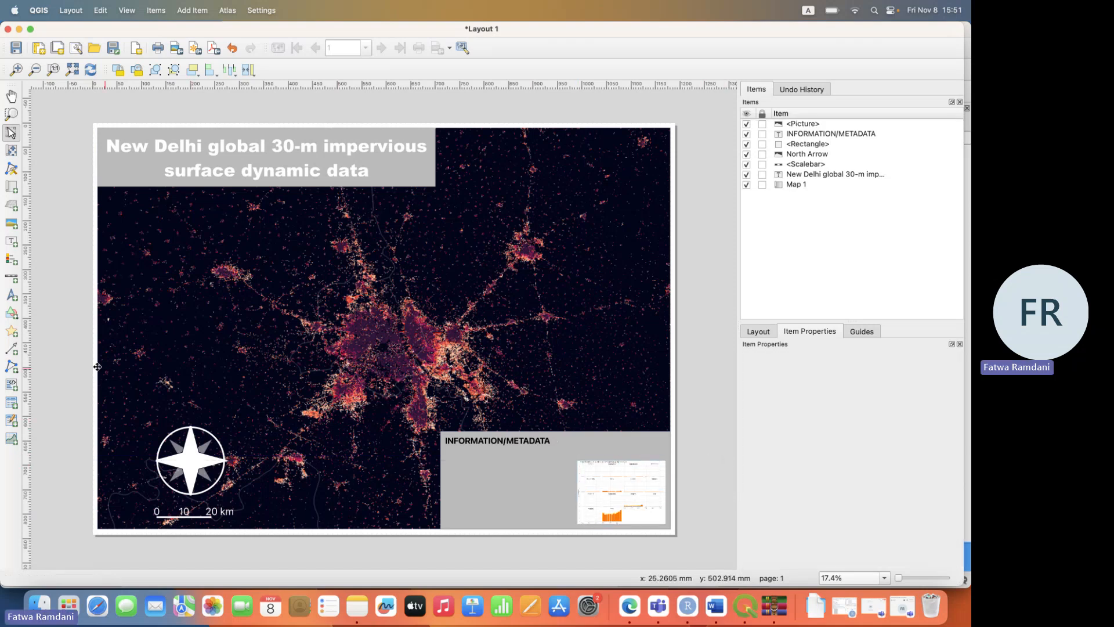
Add a label in the grey box between the INFORMATION/METADATA heading and the lower edge, replacing its placeholder text with "Projection:".
click(12, 243)
drag(450, 480, 560, 524)
drag(830, 400, 706, 388)
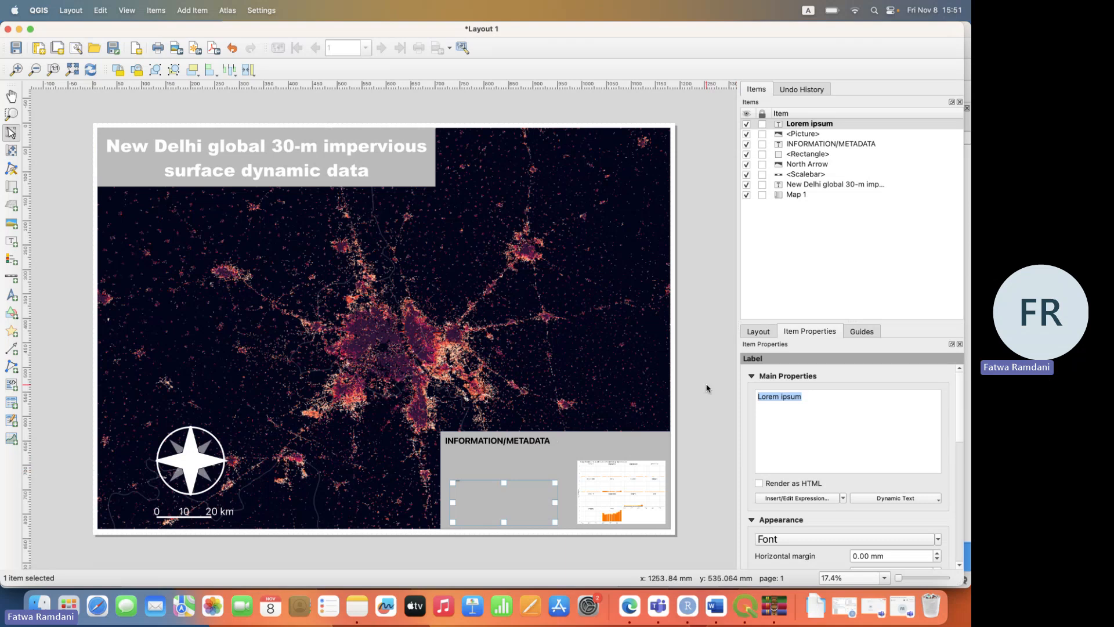
text(Projectio)
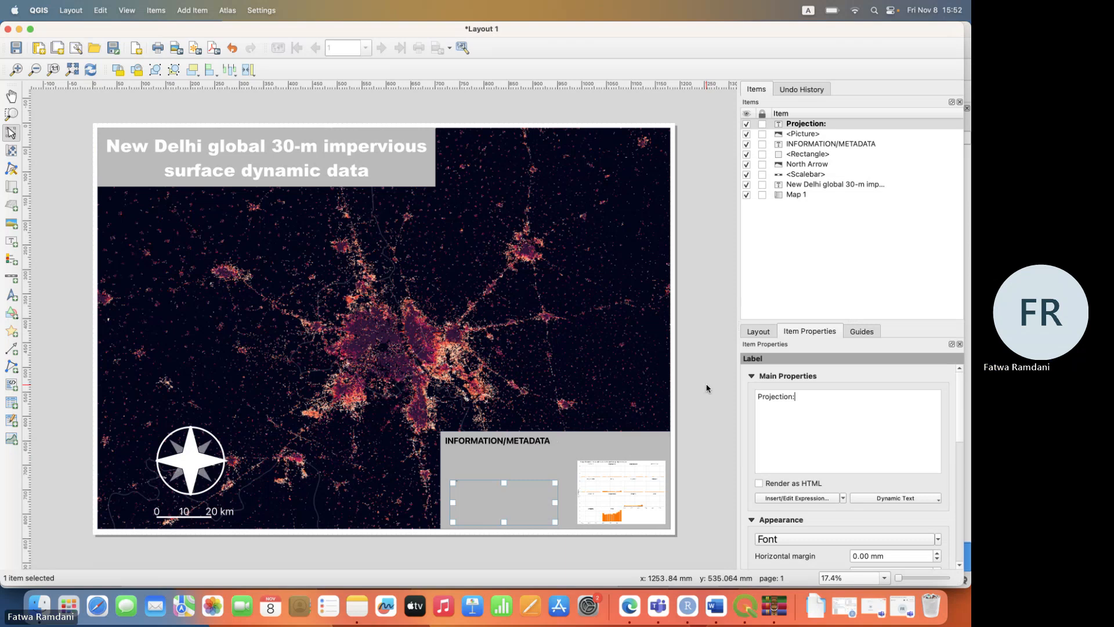
Fill the new label with four lines: "Projection:", "Data source:", "Software:" and "Researchers:".
text(n:)
key(Return)
text(Data source:)
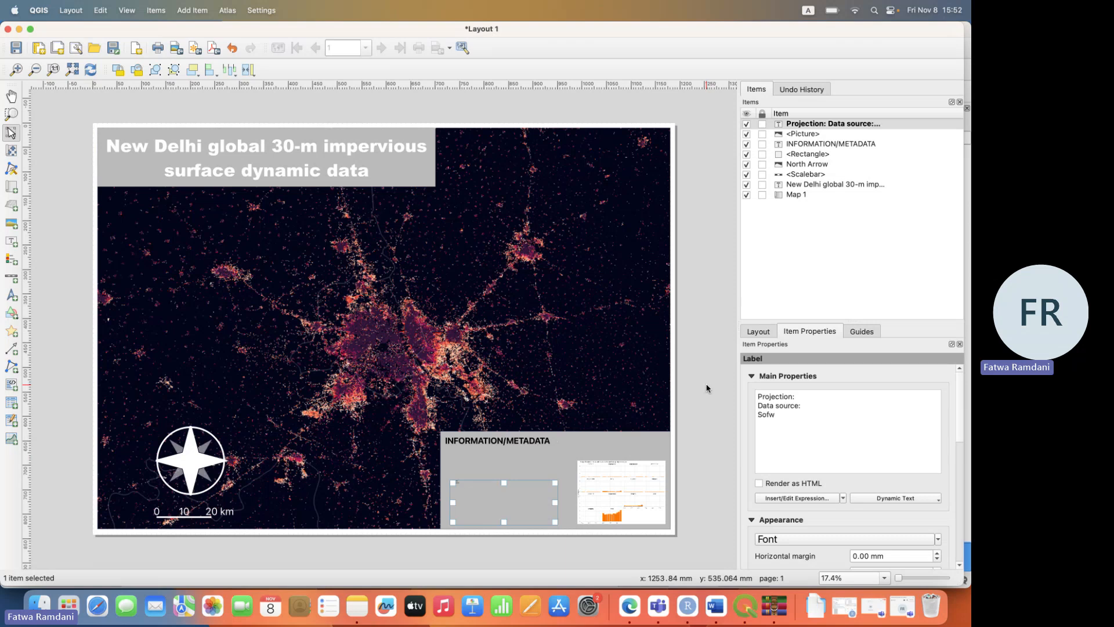
key(BackSpace)
Set the font size of the projection and data source label to 30 points.
click(812, 539)
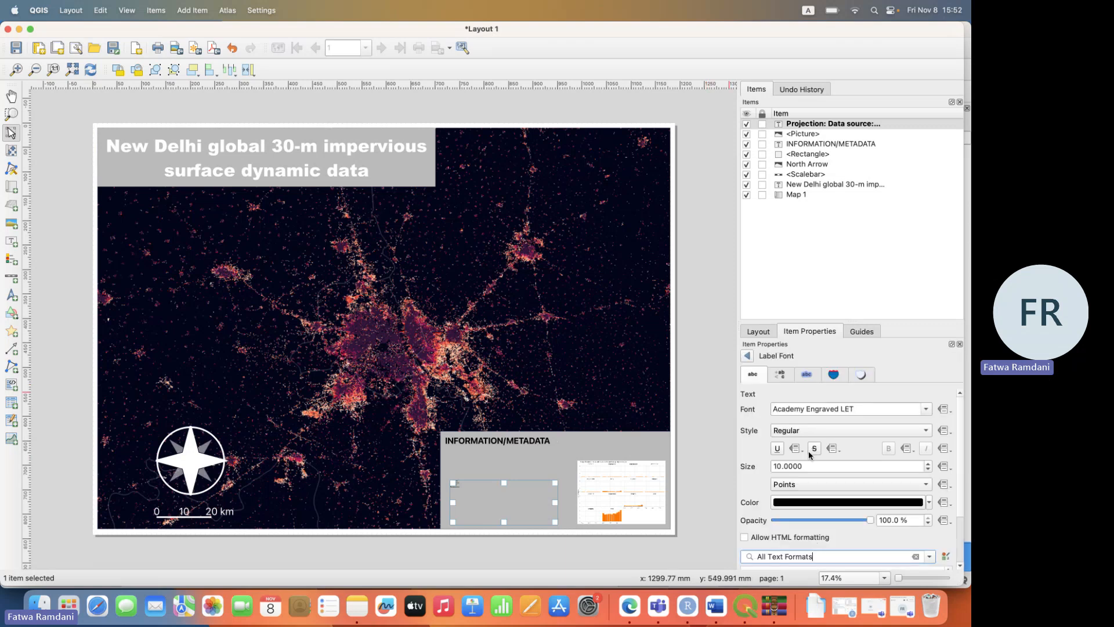
double_click(815, 465)
text(30)
key(Return)
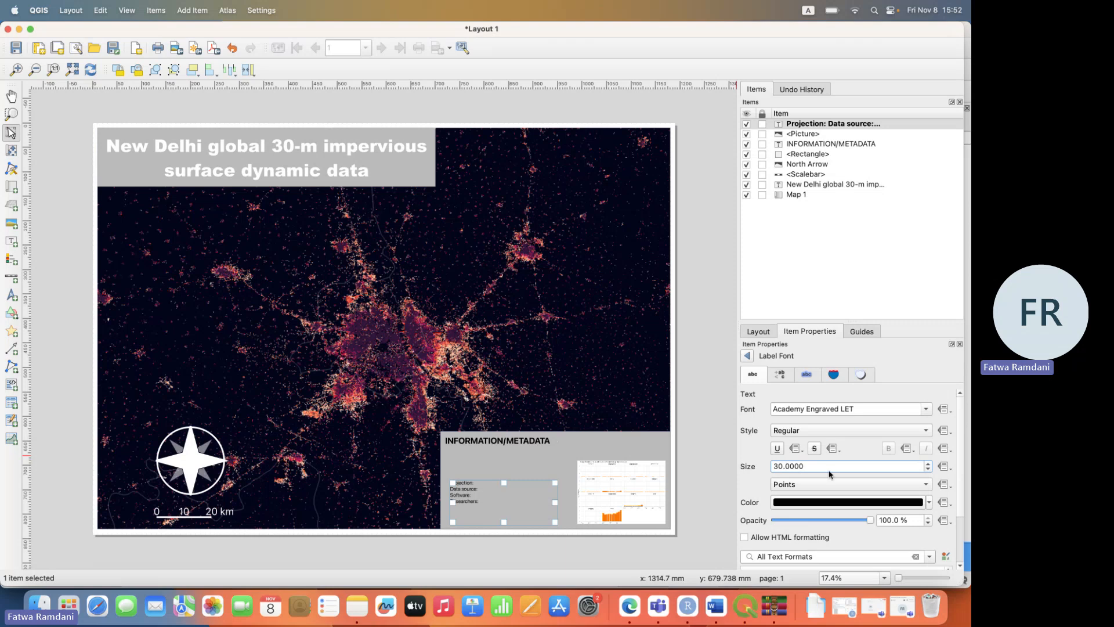
click(712, 479)
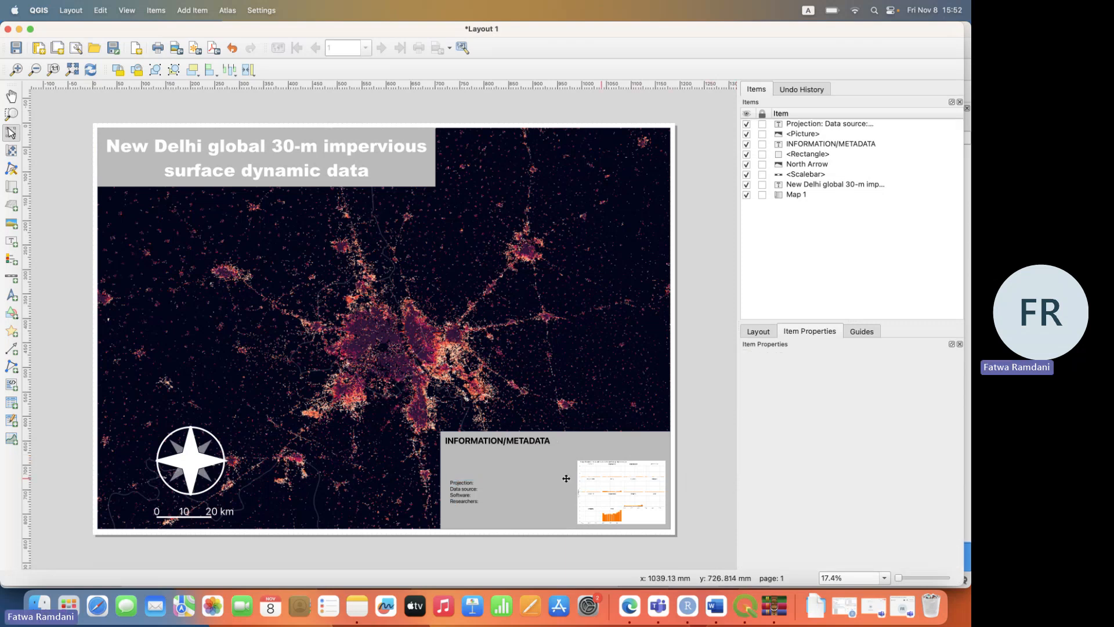
Lower the upper edge of the projection and data source label so it occupies only the lower part of the grey box.
click(502, 483)
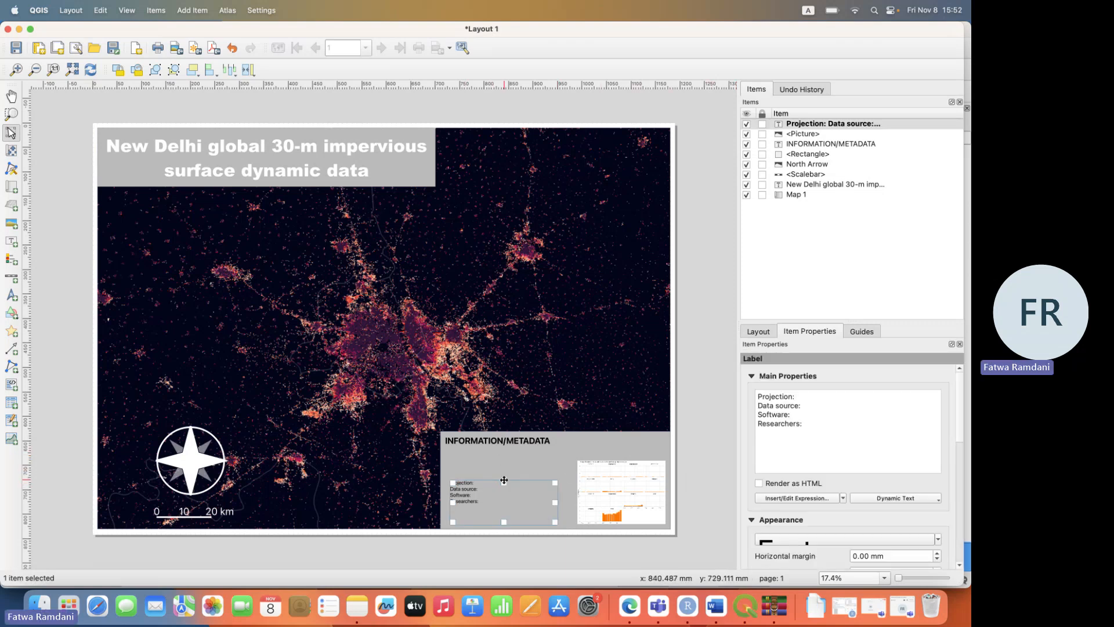
drag(503, 481, 503, 495)
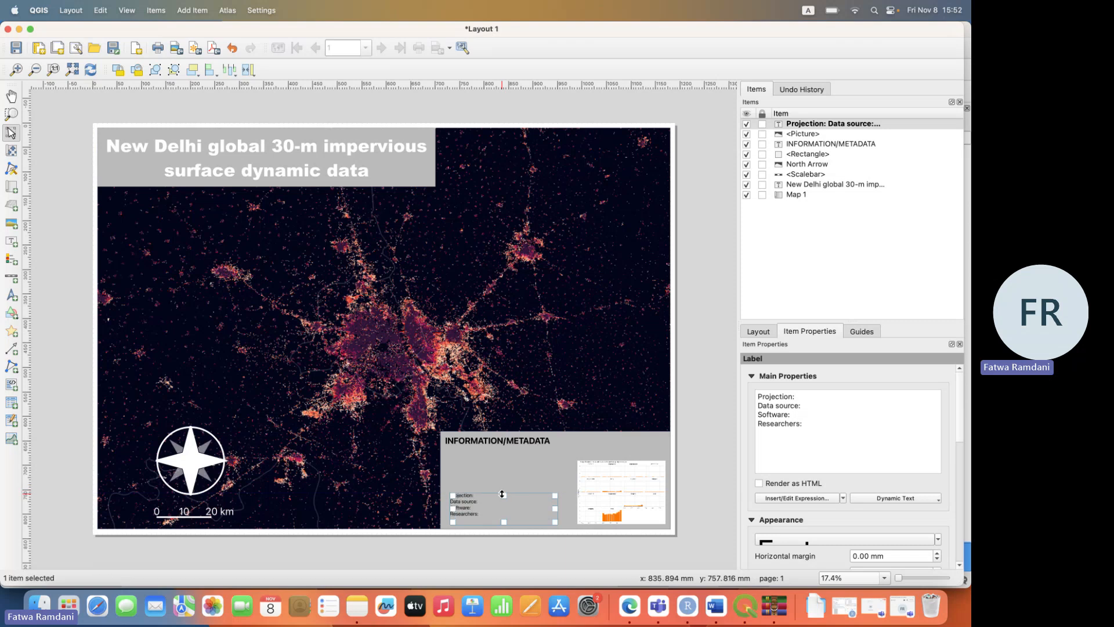
click(678, 461)
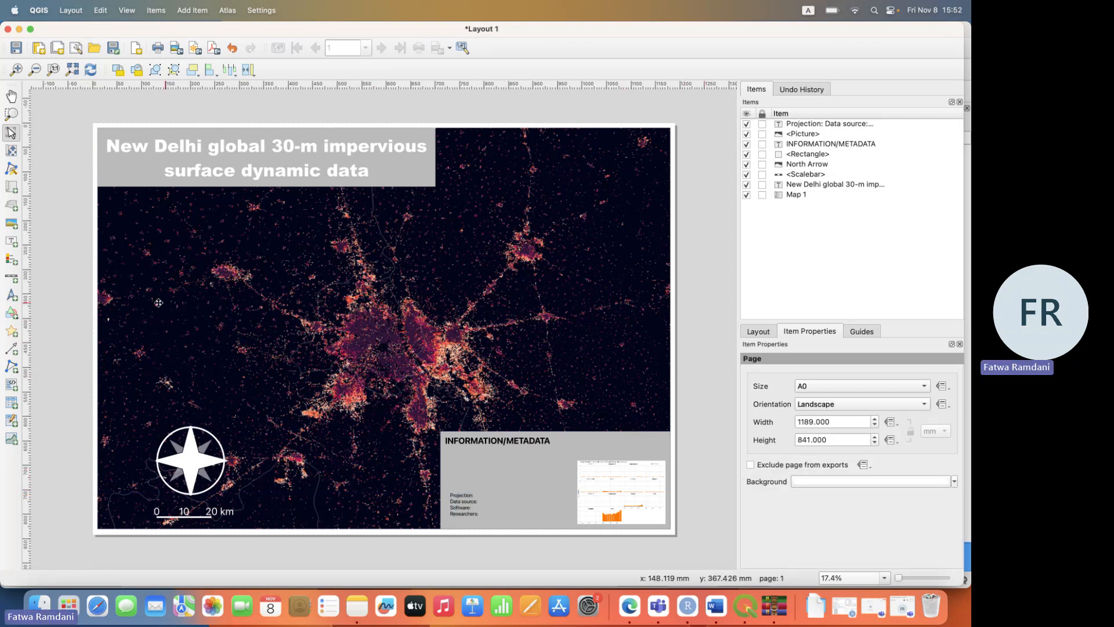
Add a legend for Map 1 in the grey box, between the INFORMATION/METADATA heading and the projection label.
click(10, 260)
drag(452, 452, 548, 491)
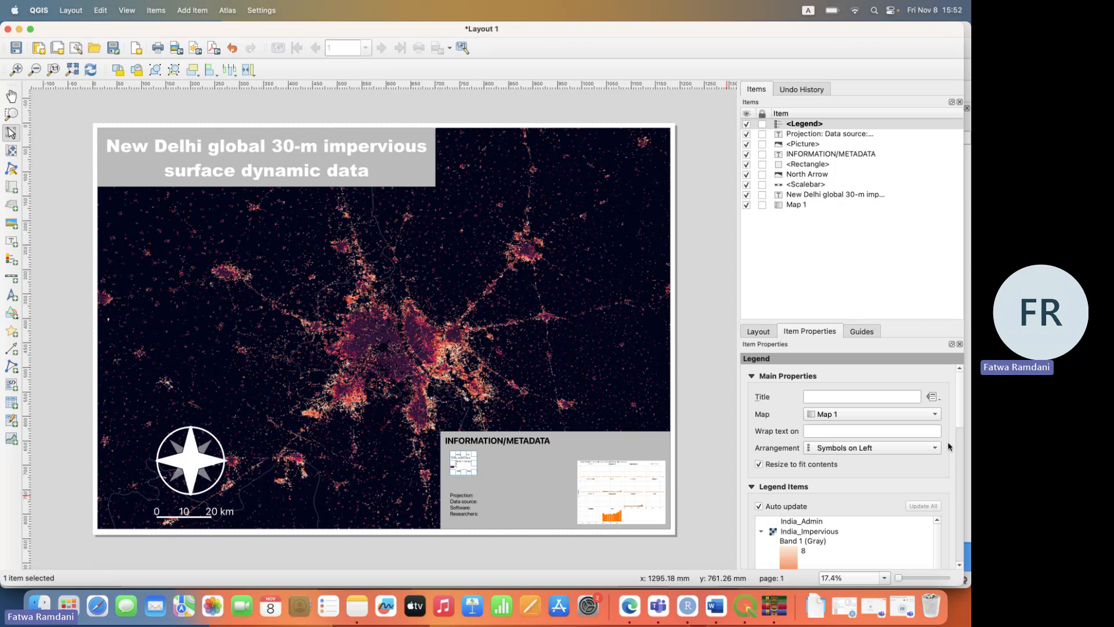
drag(960, 425, 962, 461)
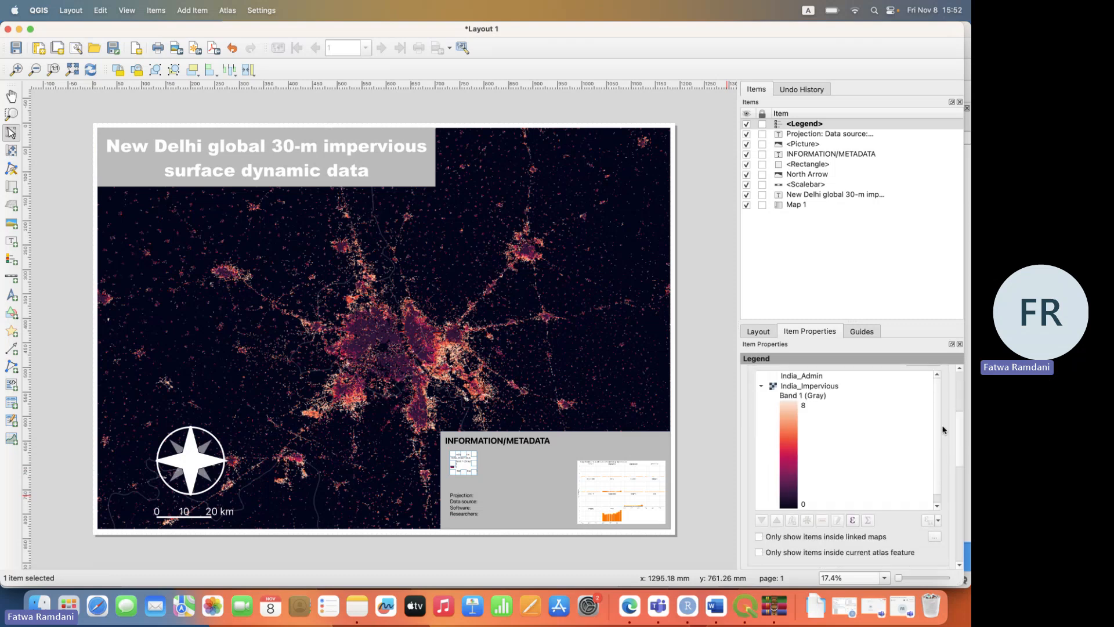
mouse_move(939, 422)
mouse_down()
mouse_move(939, 474)
mouse_move(942, 402)
mouse_up()
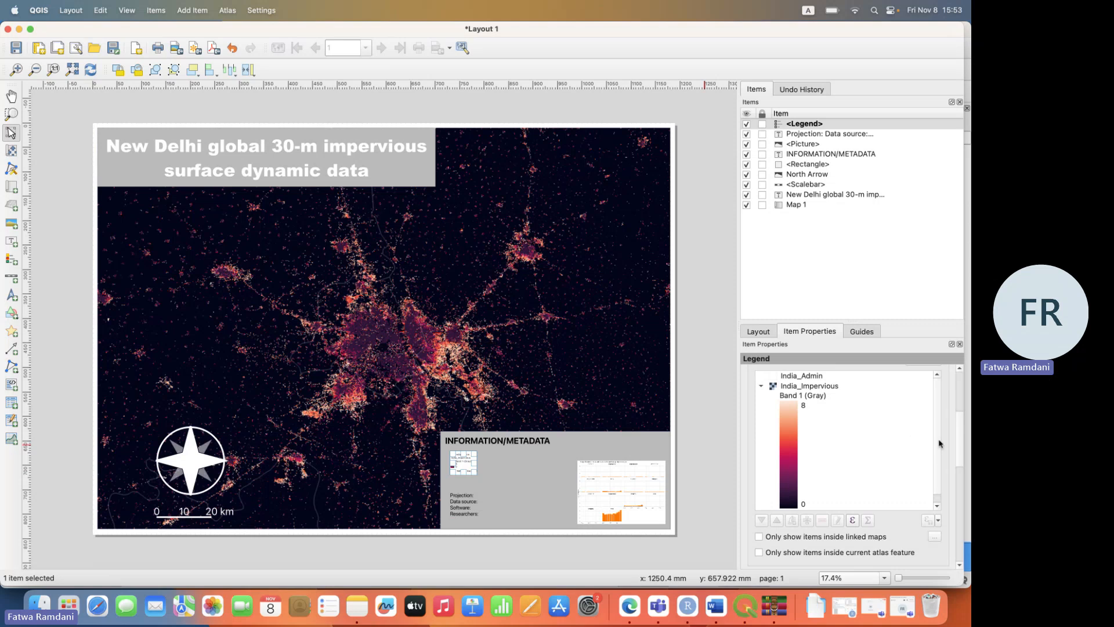
scroll(937, 441, down, 2)
scroll(935, 429, up, 2)
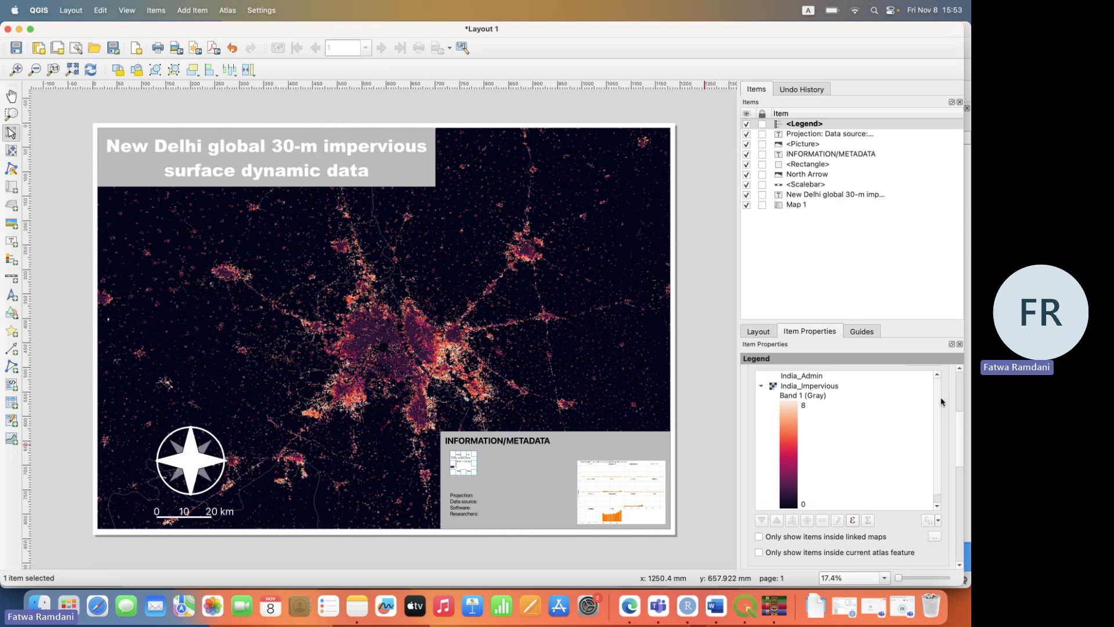
Turn off the legend's auto update and remove the India_Admin layer from its items.
click(821, 377)
drag(960, 437, 962, 399)
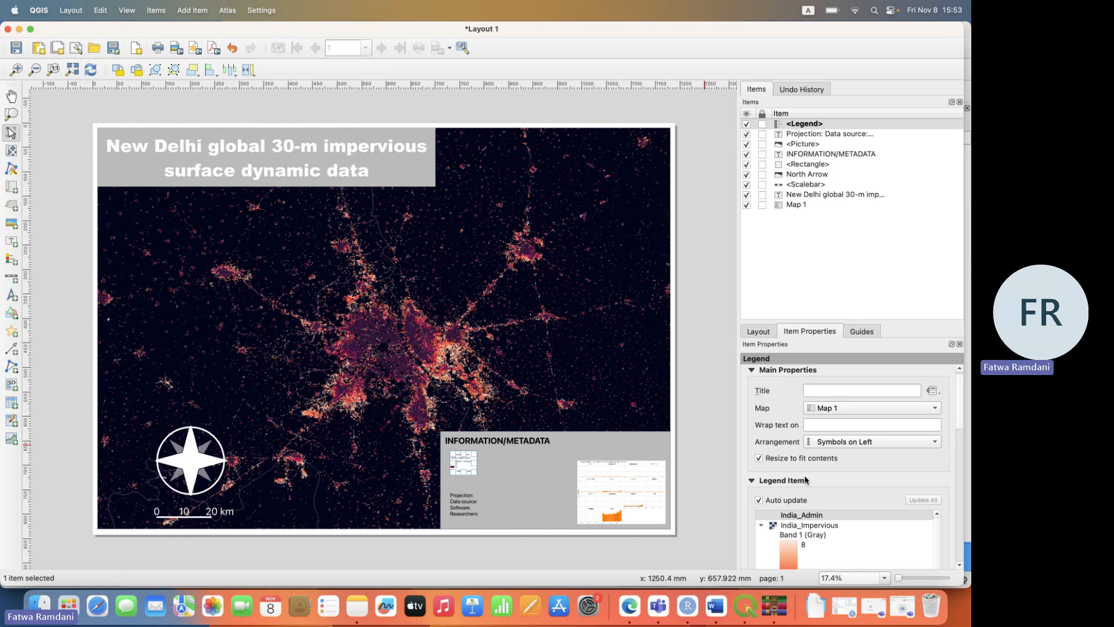
click(761, 500)
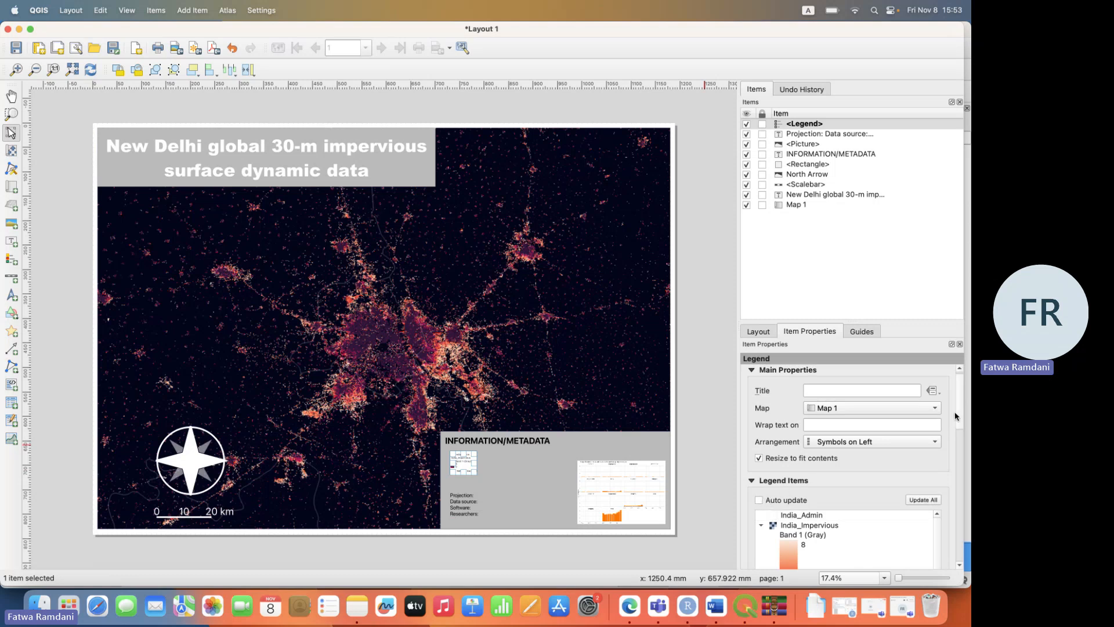
drag(961, 415, 962, 440)
click(814, 416)
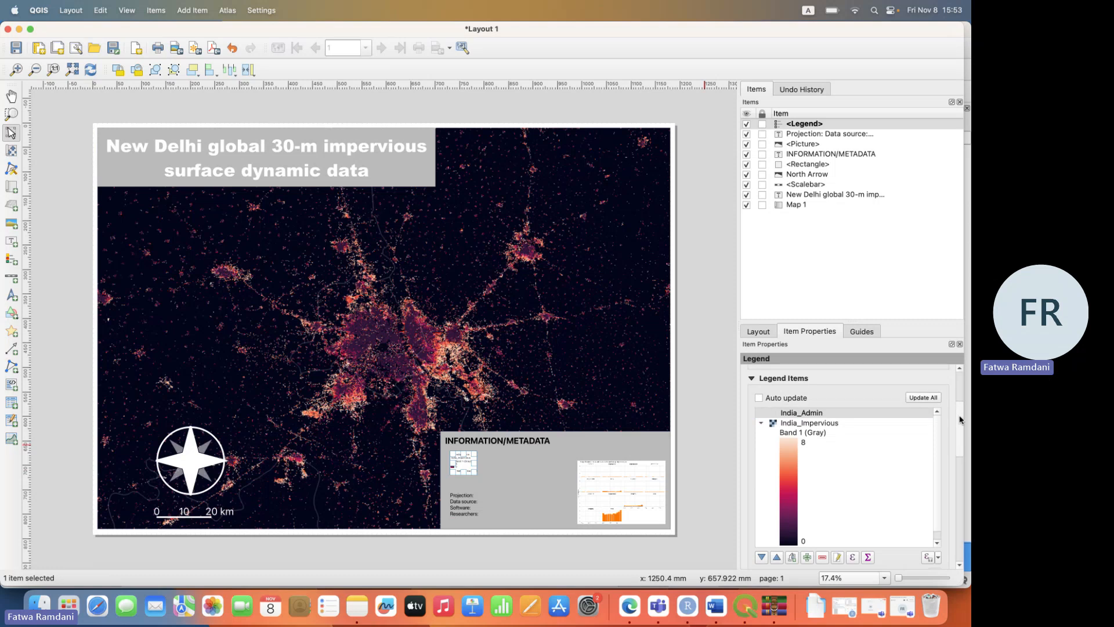
scroll(868, 444, down, 3)
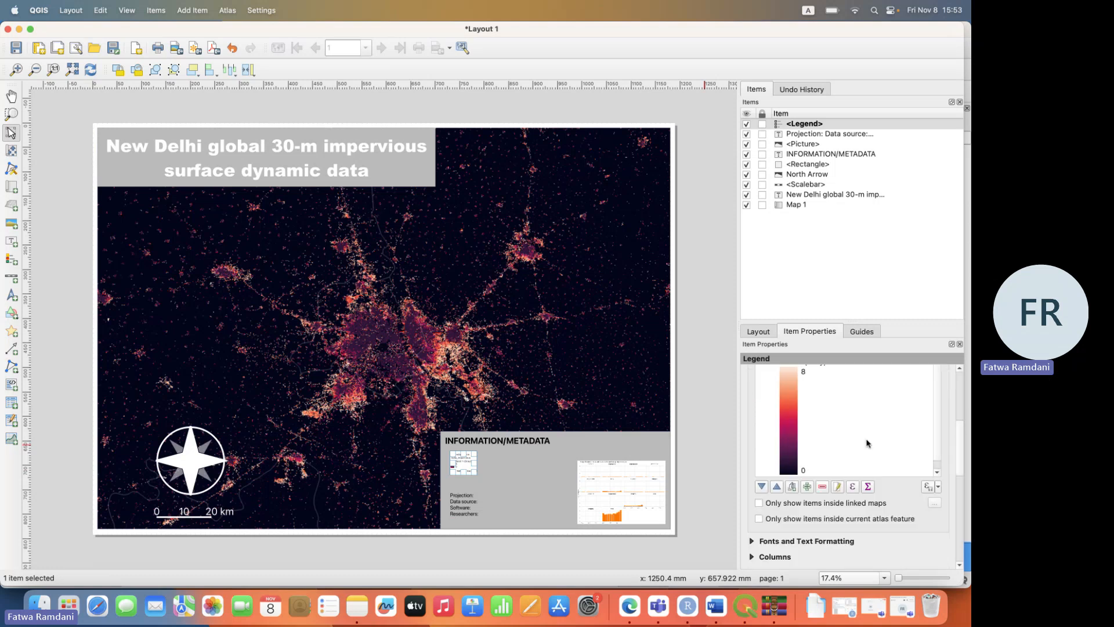
click(822, 486)
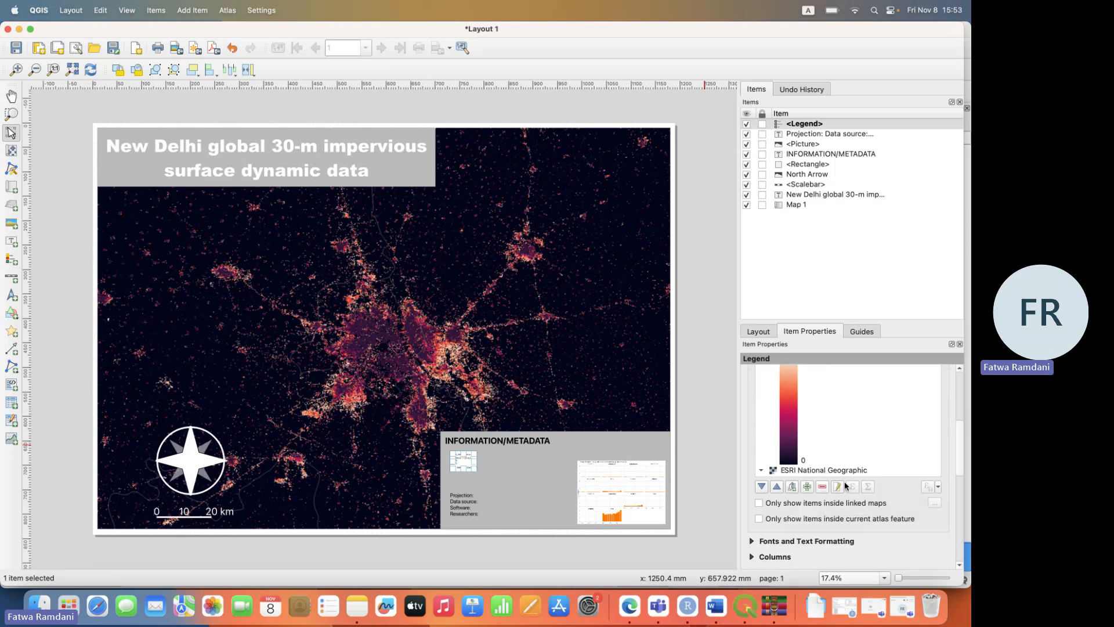
Rename the India_Impervious legend entry to "Impervious surface".
click(826, 470)
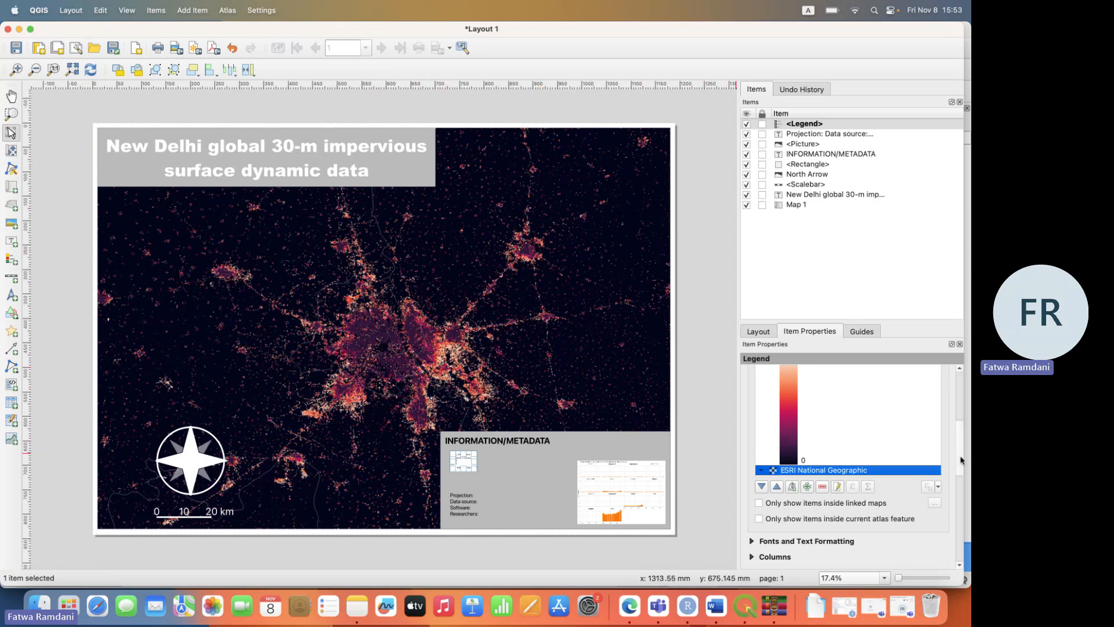
scroll(961, 459, up, 10)
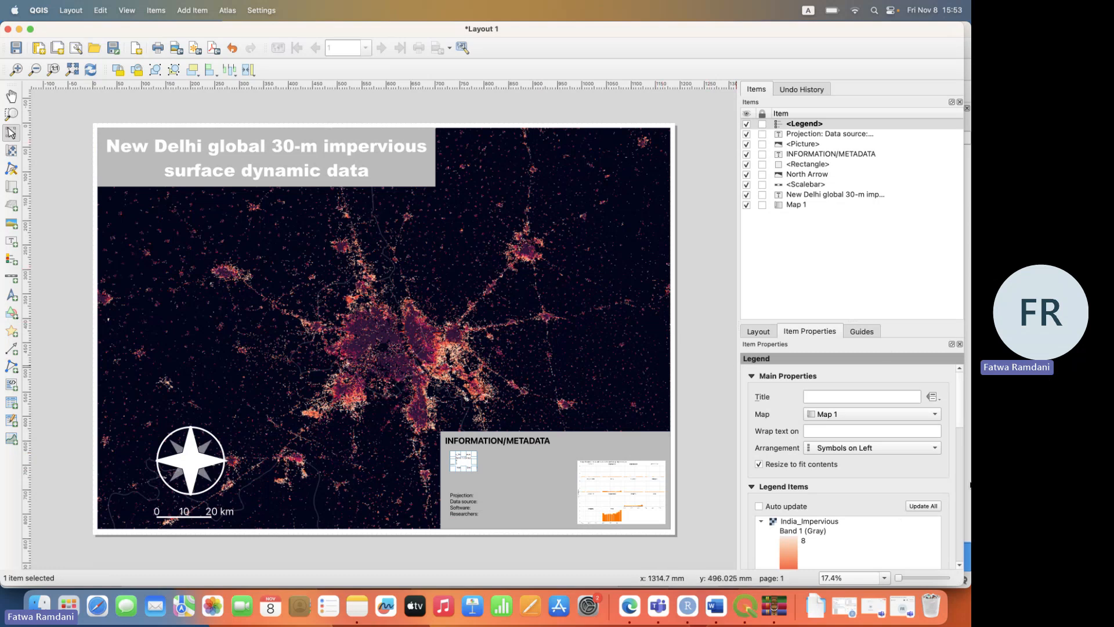
drag(963, 410, 962, 454)
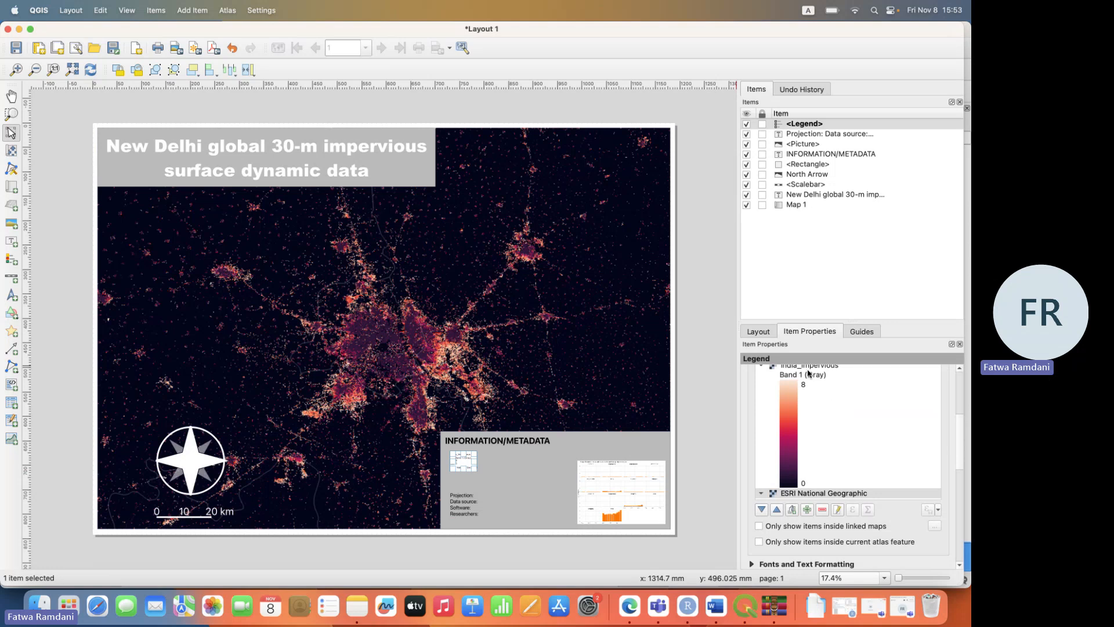
scroll(960, 430, up, 3)
drag(960, 431, 960, 428)
click(833, 409)
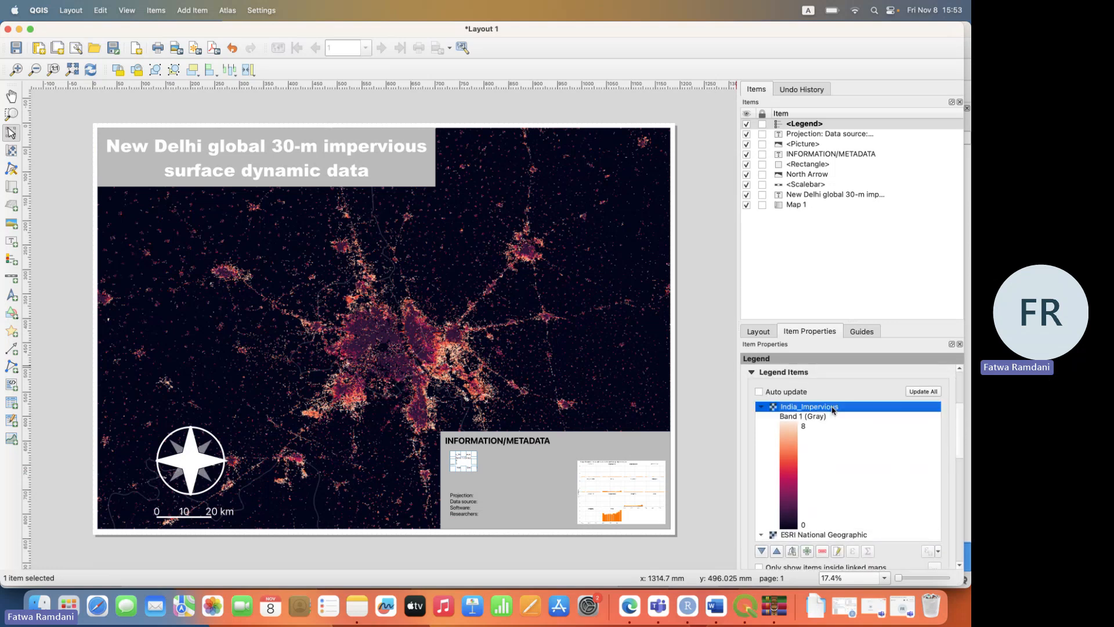
click(836, 553)
drag(772, 393, 746, 390)
key(BackSpace)
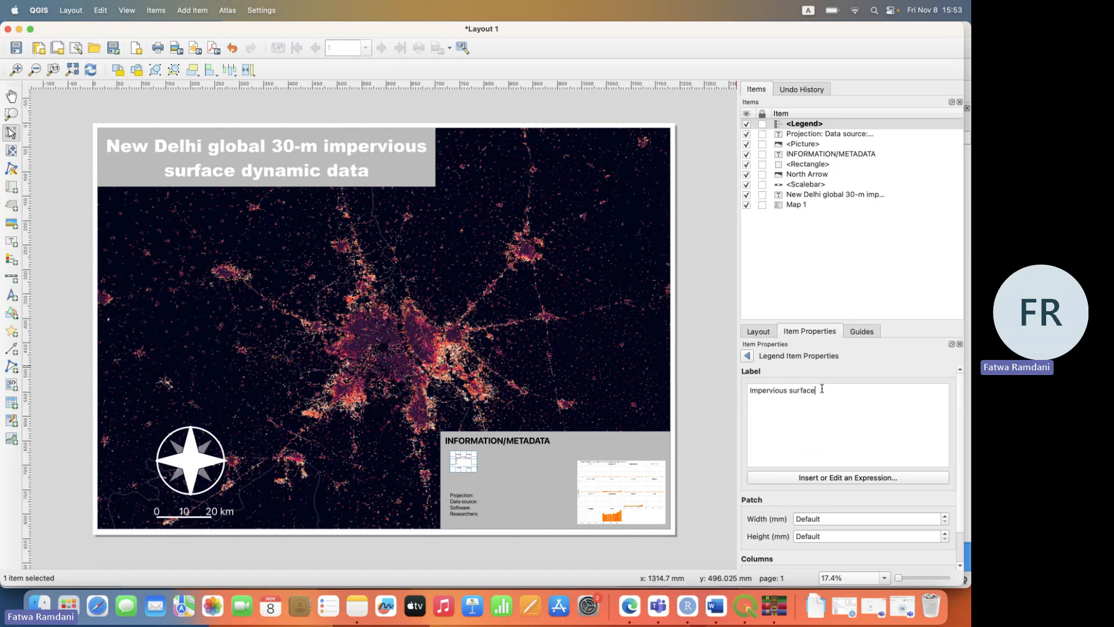
click(747, 356)
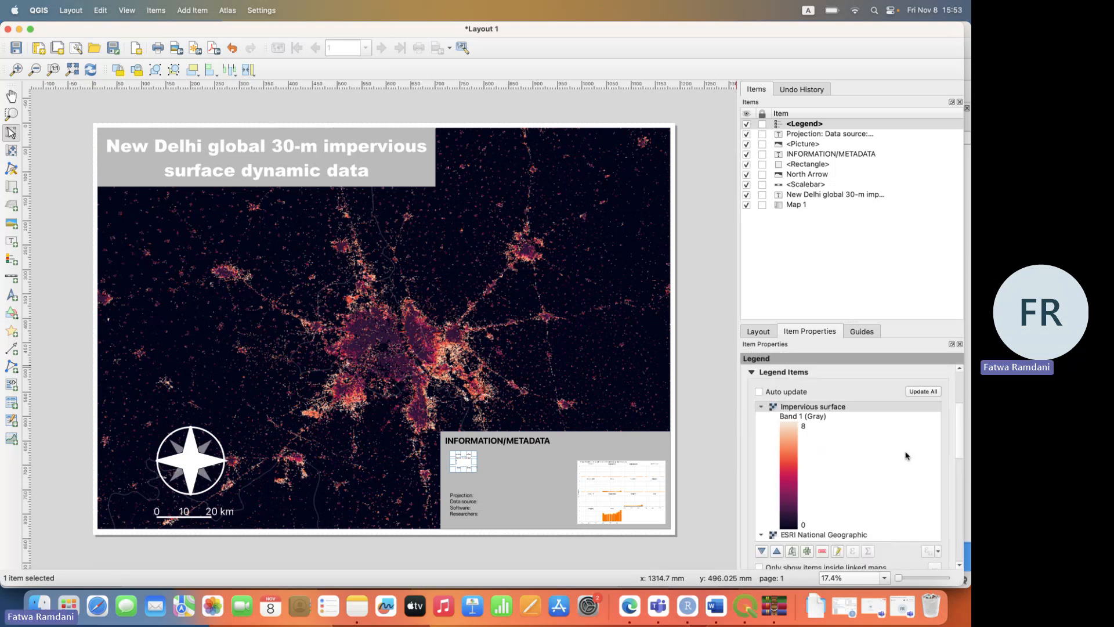
Look through the Impervious surface entry's properties and open the legend's fonts and text formatting settings.
scroll(962, 447, down, 5)
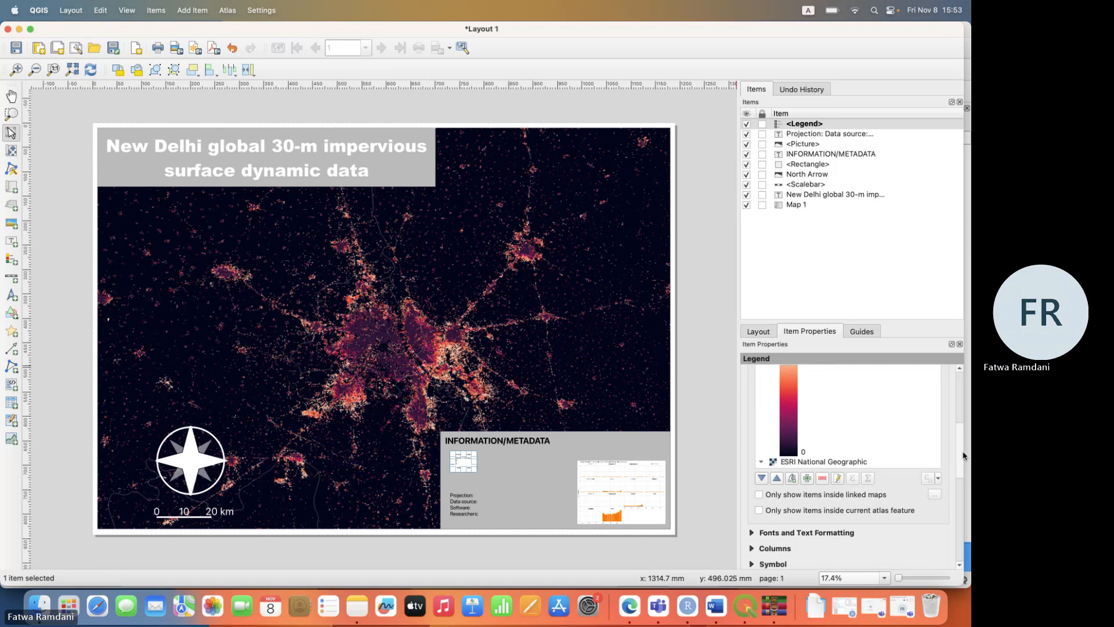
scroll(966, 462, down, 1)
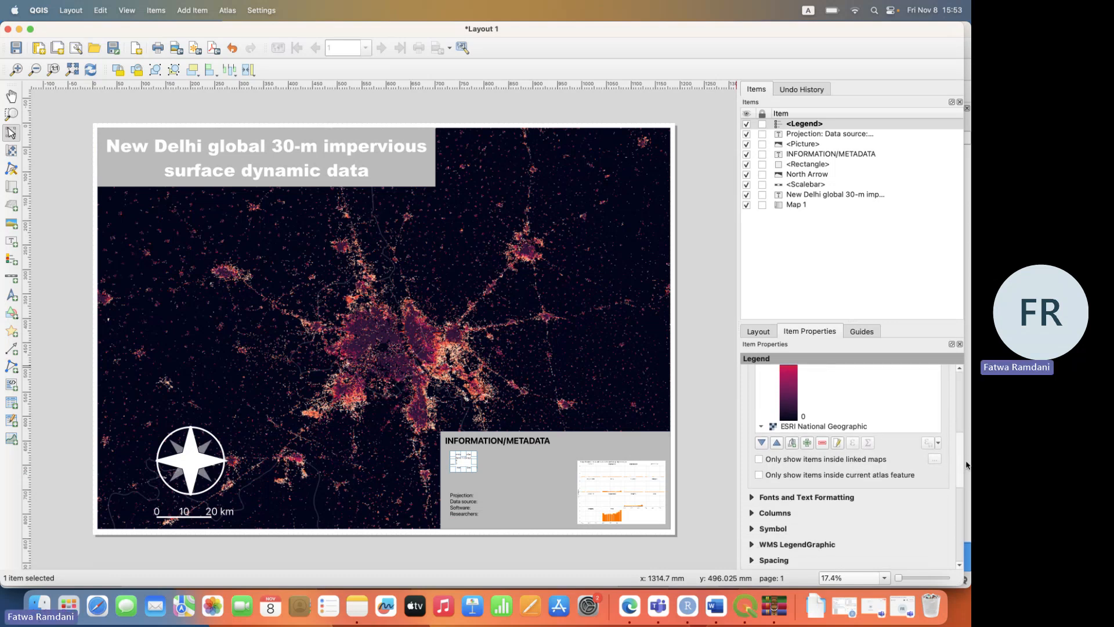
scroll(967, 464, up, 4)
scroll(970, 443, down, 2)
scroll(970, 420, up, 4)
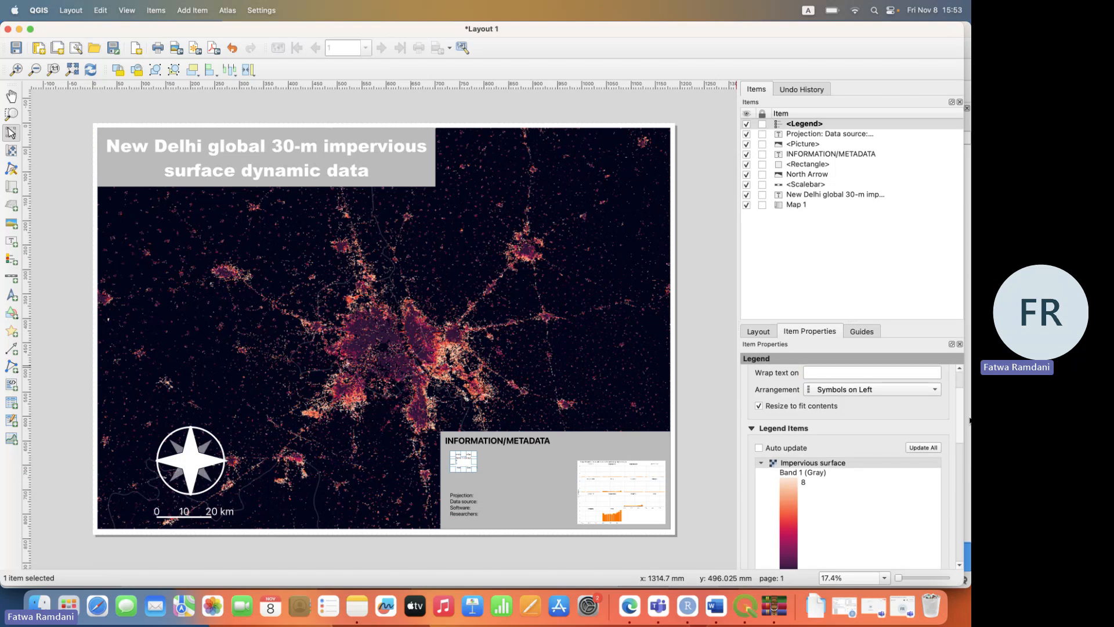
scroll(970, 420, down, 1)
click(850, 448)
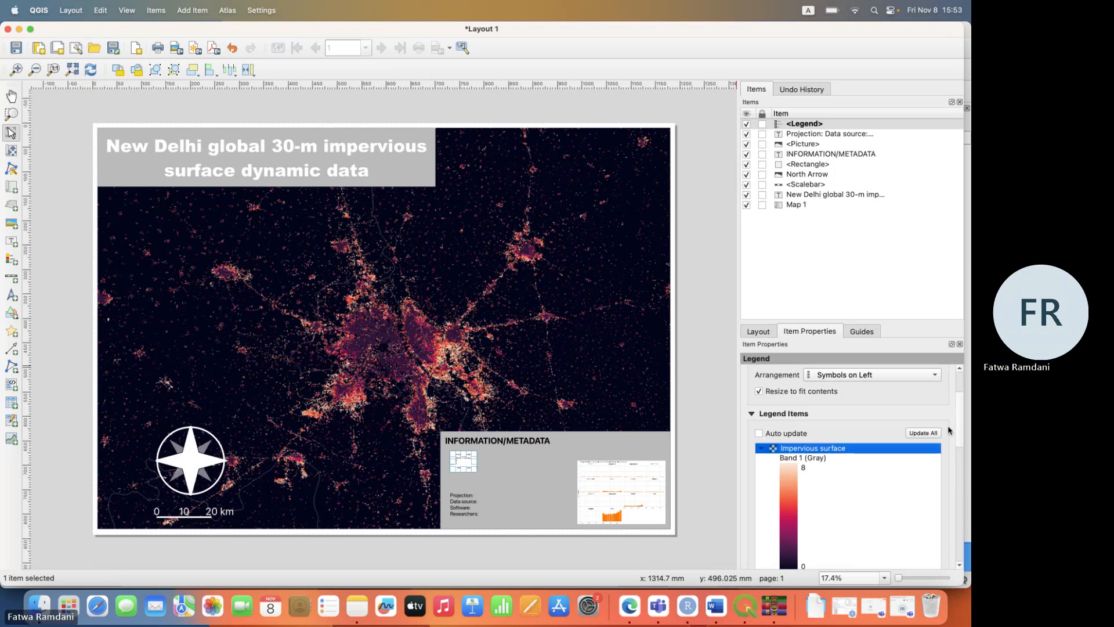
scroll(845, 459, down, 5)
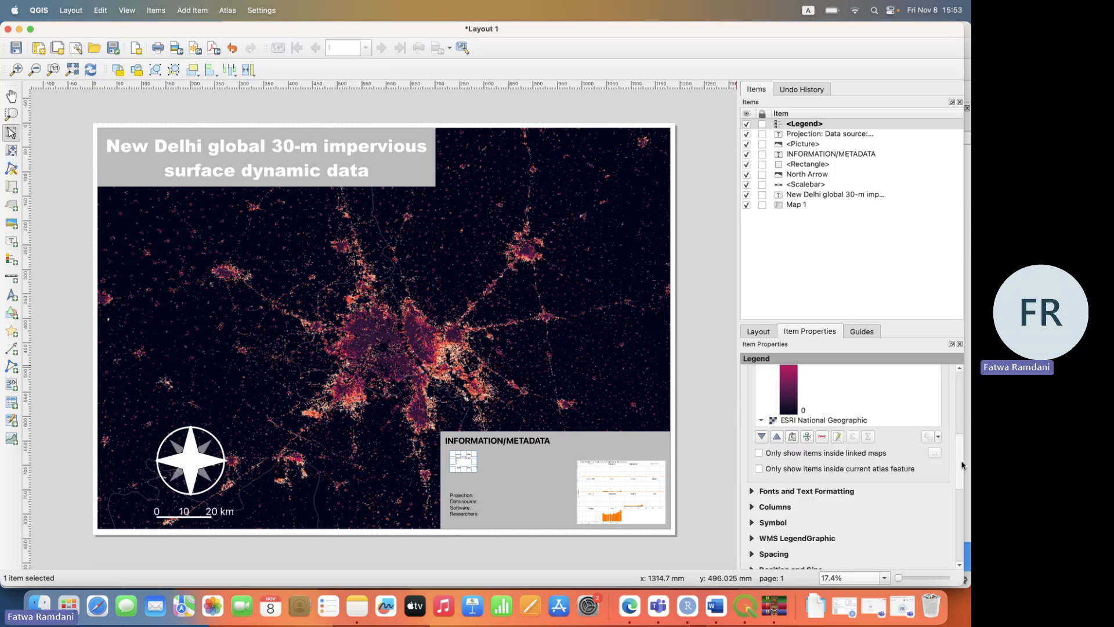
click(836, 441)
scroll(849, 503, down, 2)
click(850, 501)
click(748, 356)
click(751, 491)
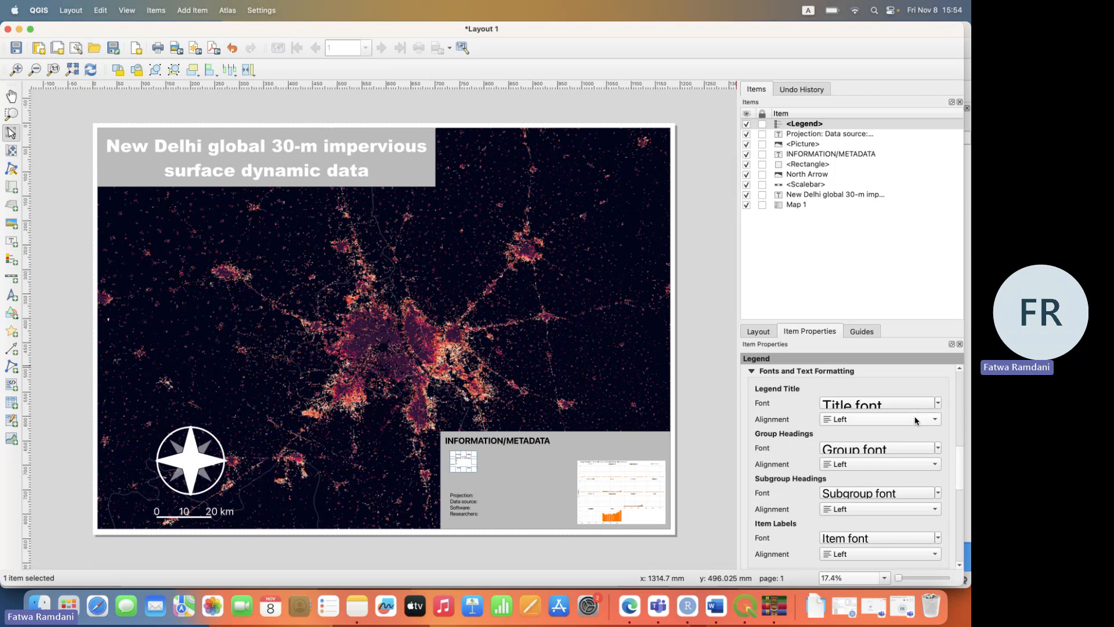
Give the legend the title "LEGEND".
drag(961, 454, 960, 377)
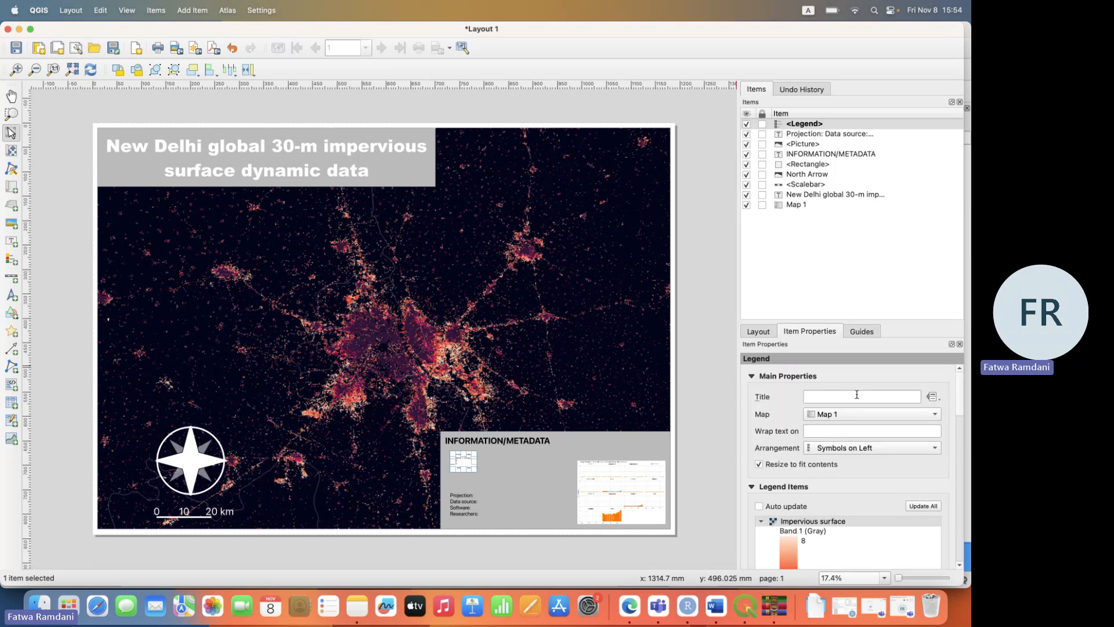
click(857, 396)
text(LEGEND)
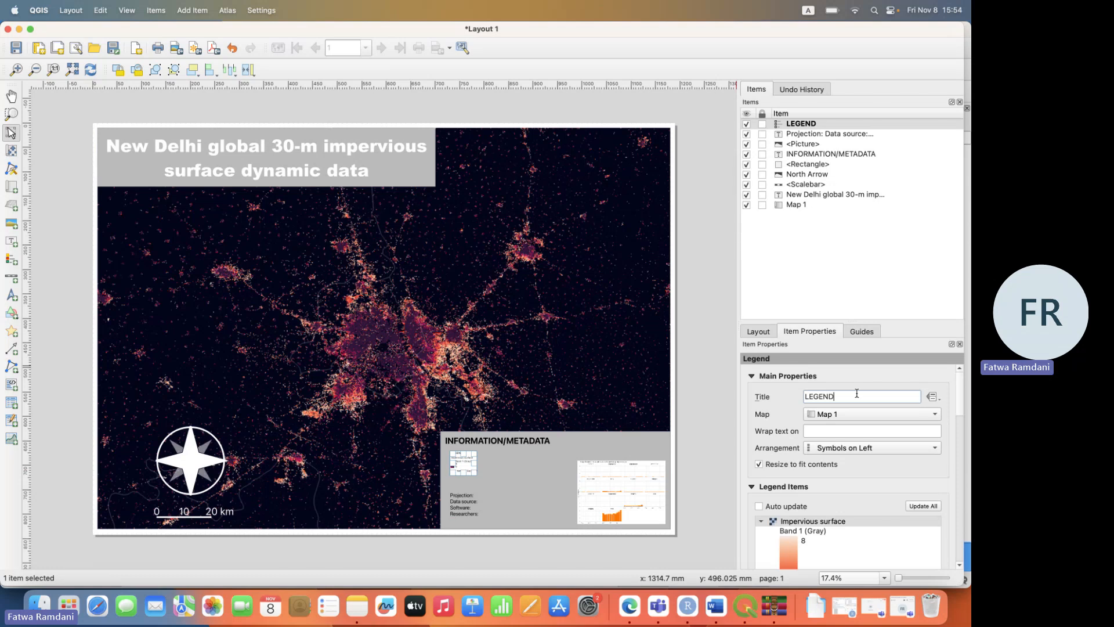
Set the legend title's font size to 50 points.
drag(960, 411, 960, 485)
click(878, 407)
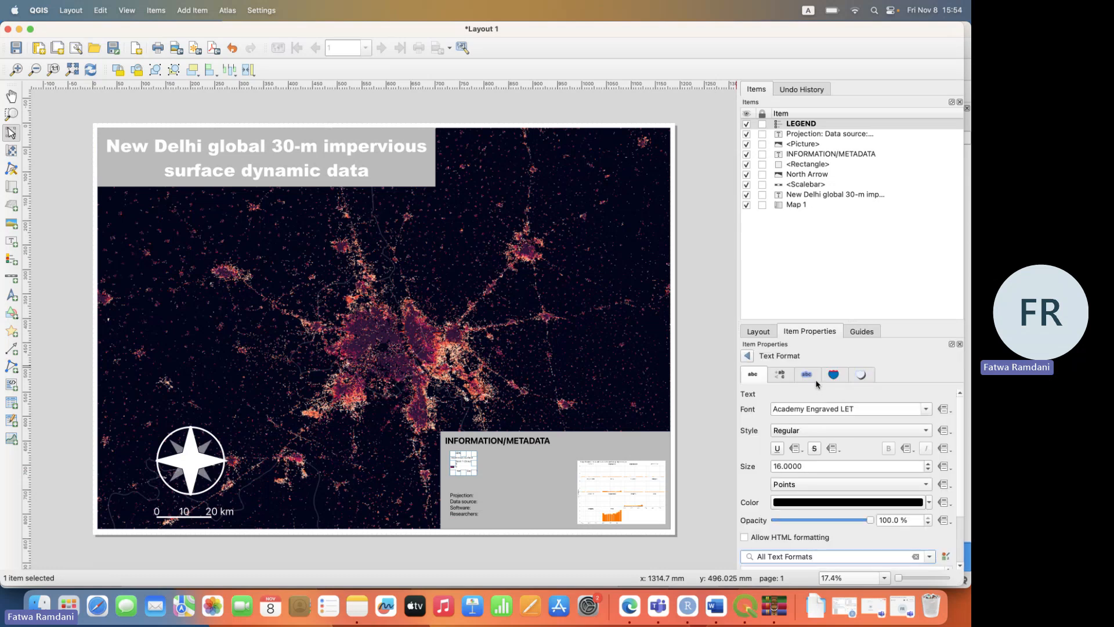
drag(812, 466, 732, 460)
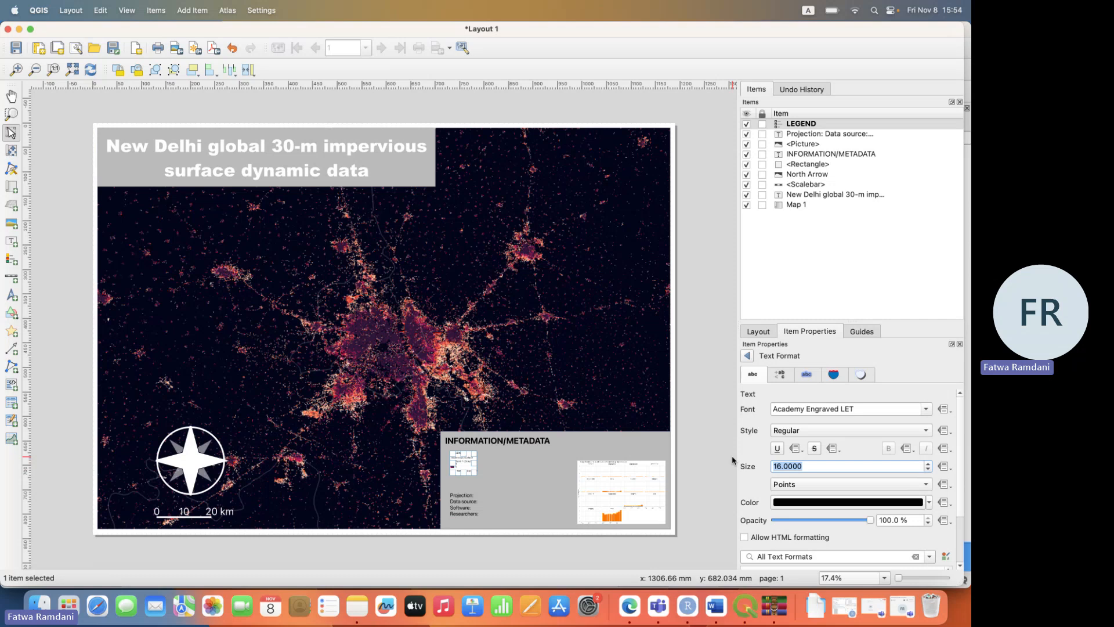
text(50)
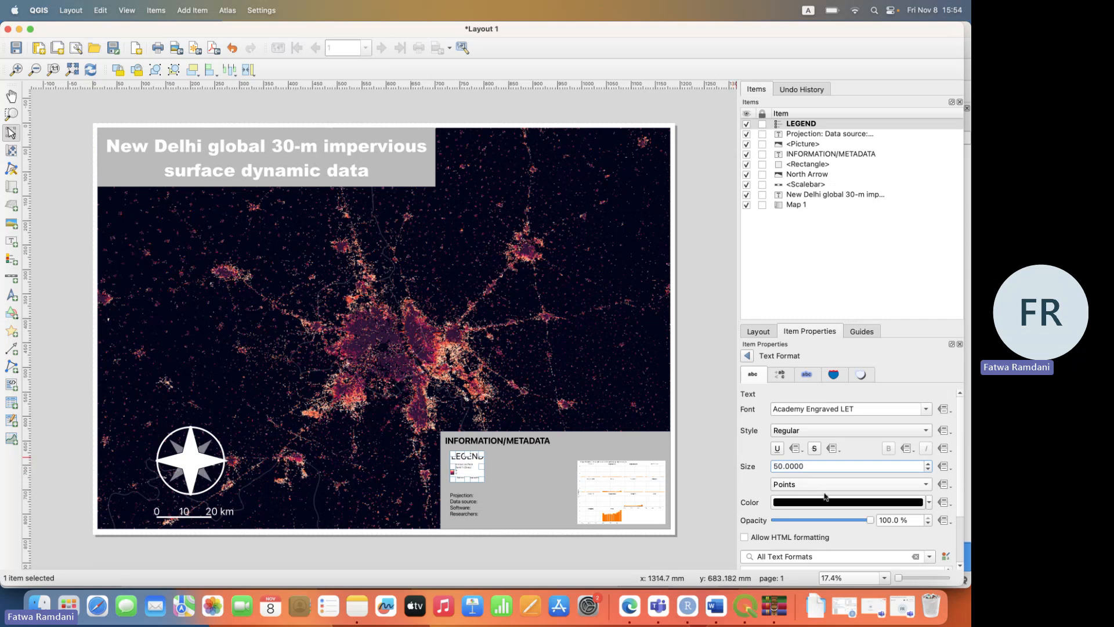
click(749, 356)
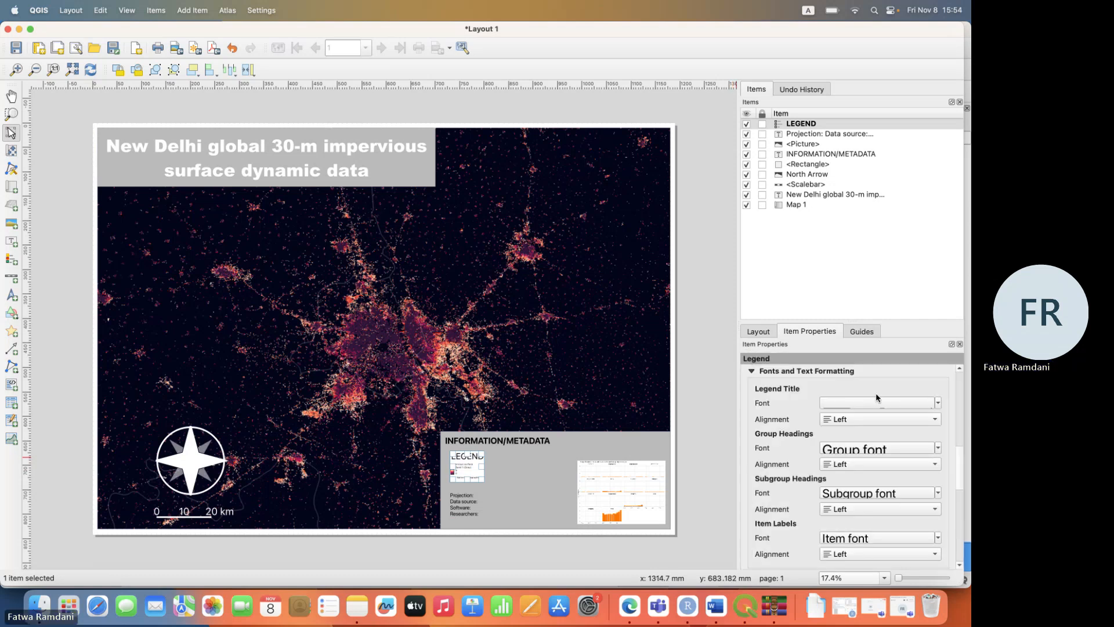
Set the font size of the legend's group headings to 40 points.
click(883, 449)
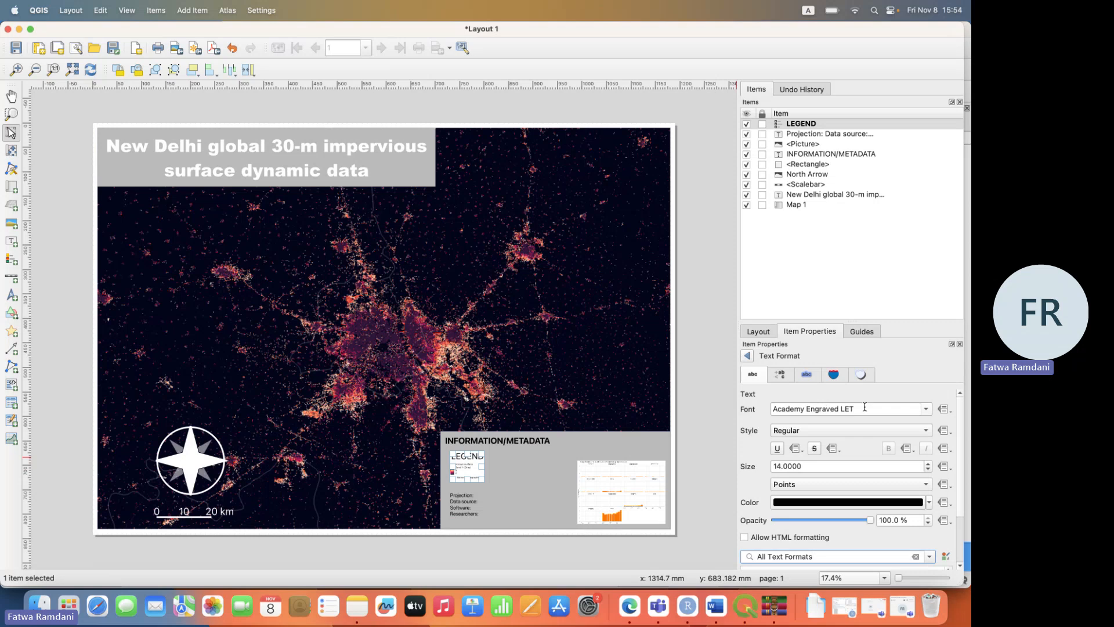
drag(803, 470, 731, 465)
text(40)
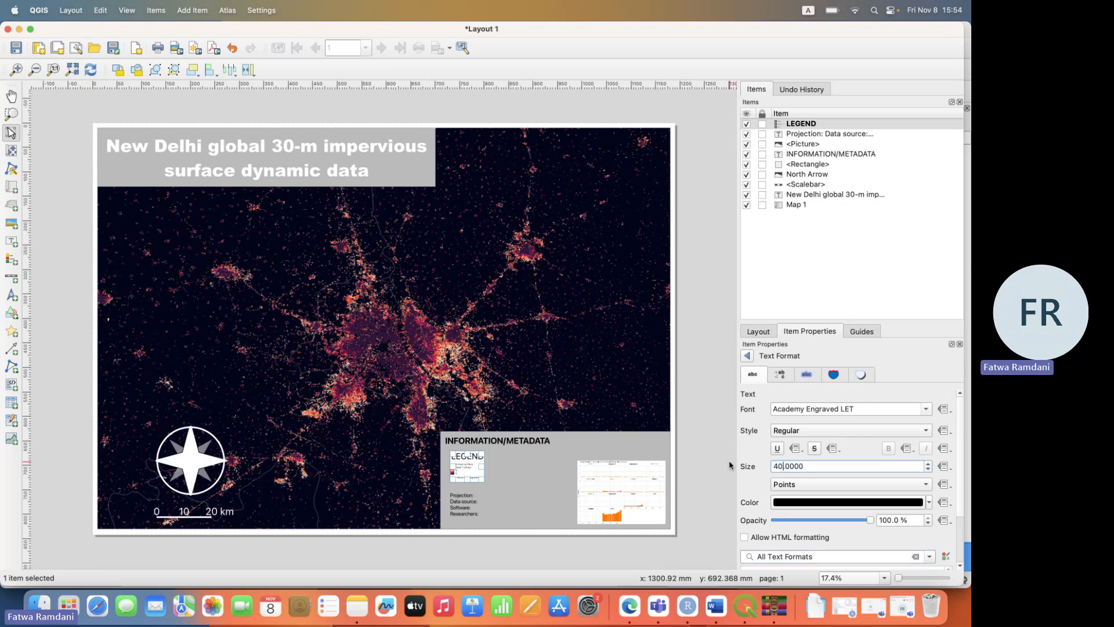
click(748, 356)
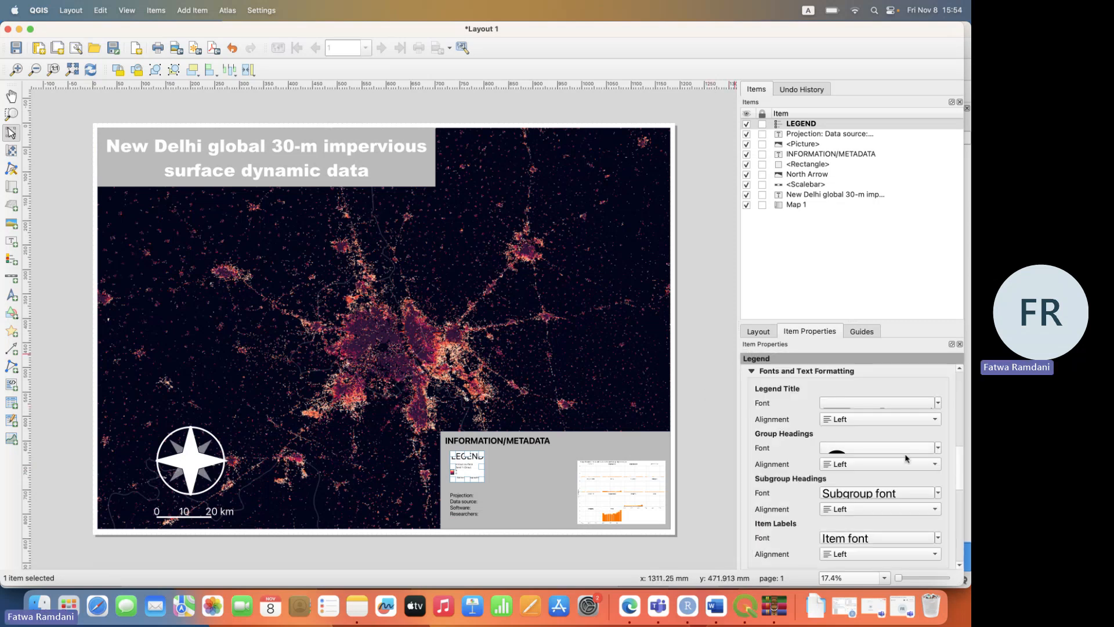
Set the font size of the legend's subgroup headings to 35 points.
click(893, 495)
drag(811, 466, 732, 466)
text(35)
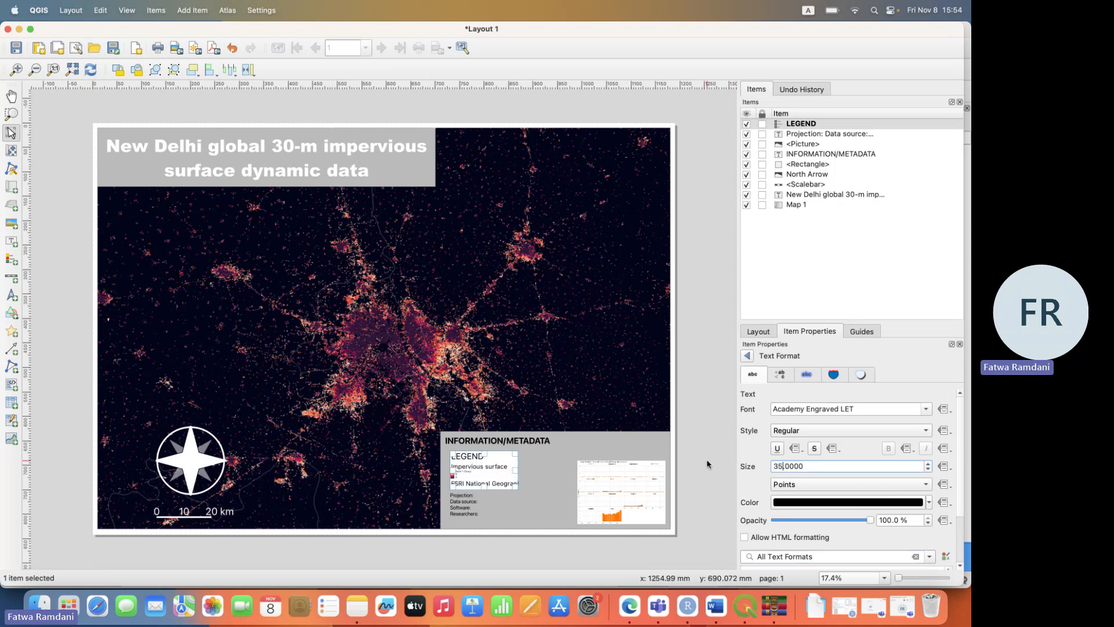
click(747, 355)
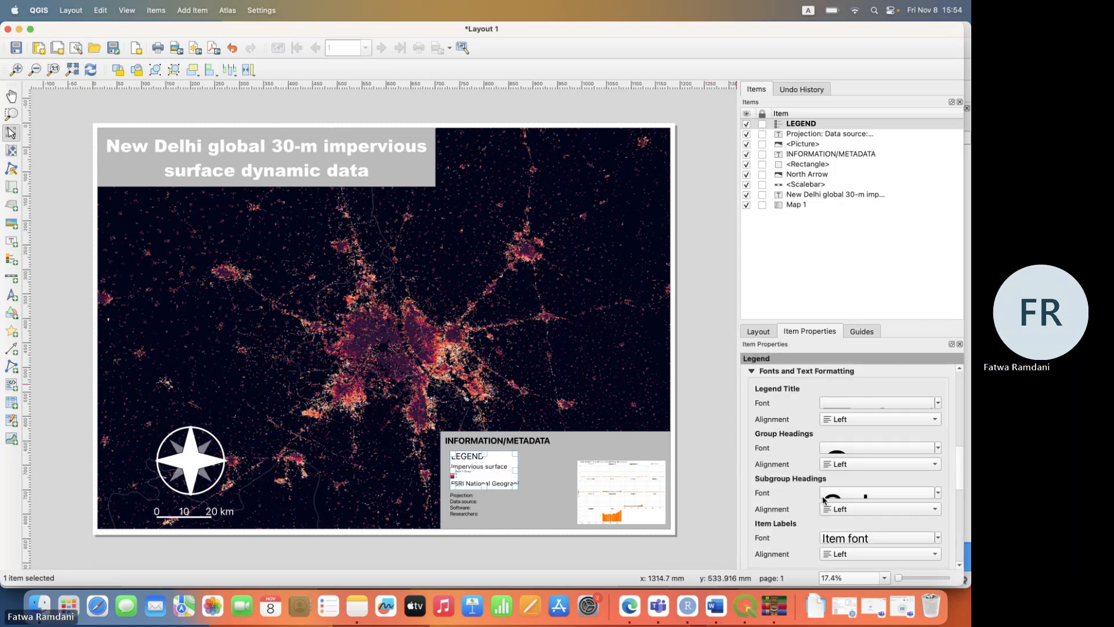
Set the font size of the legend's item labels to 30 points.
click(869, 540)
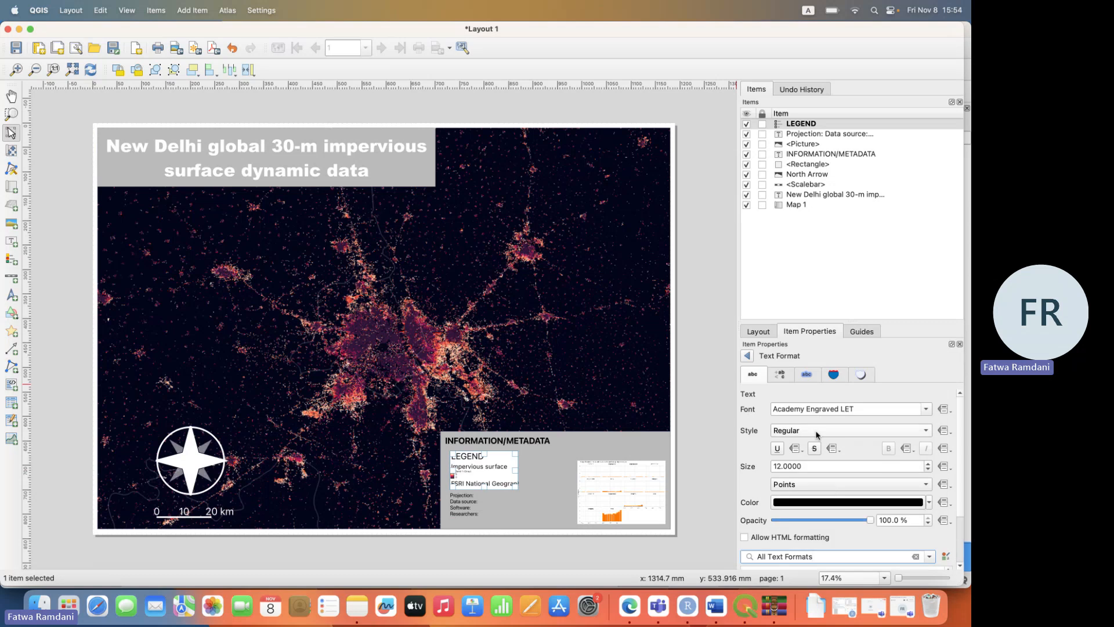
drag(810, 466, 722, 462)
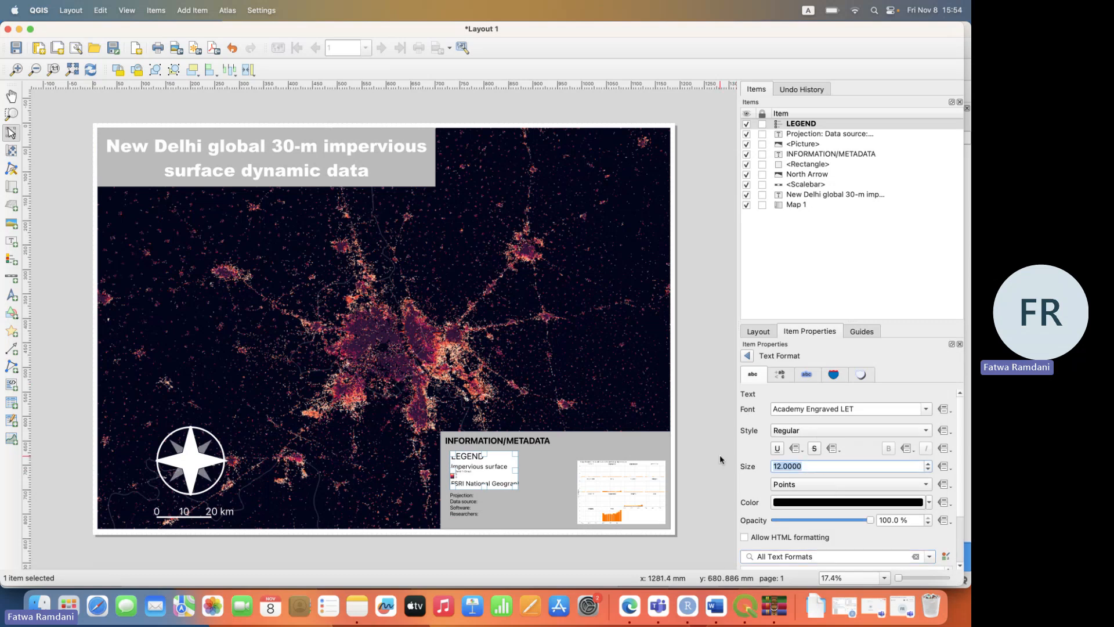
text(30)
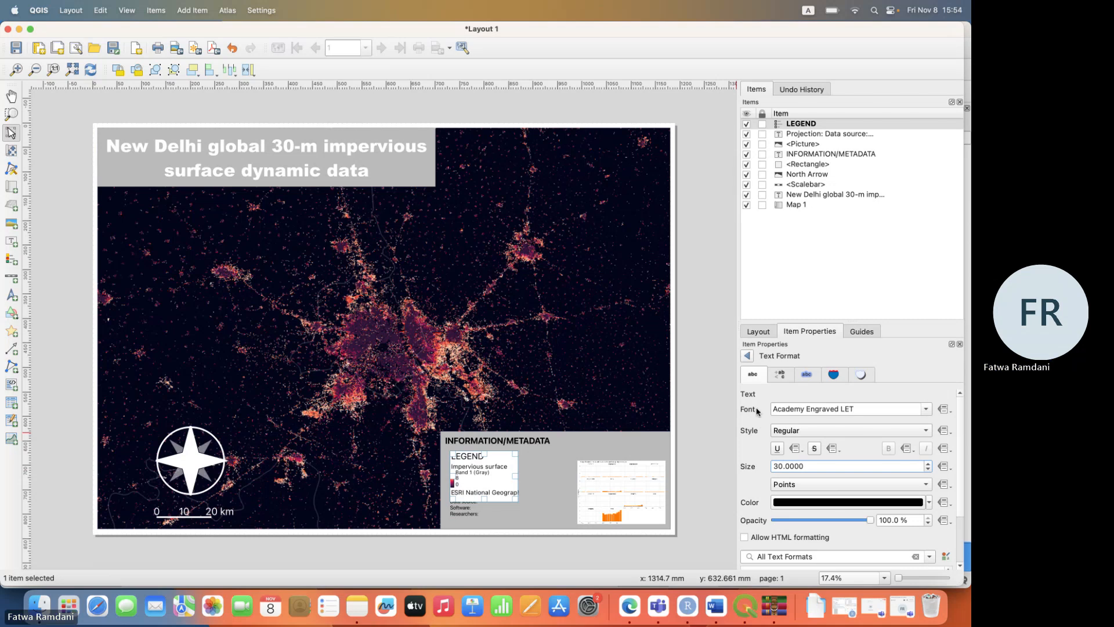
click(748, 356)
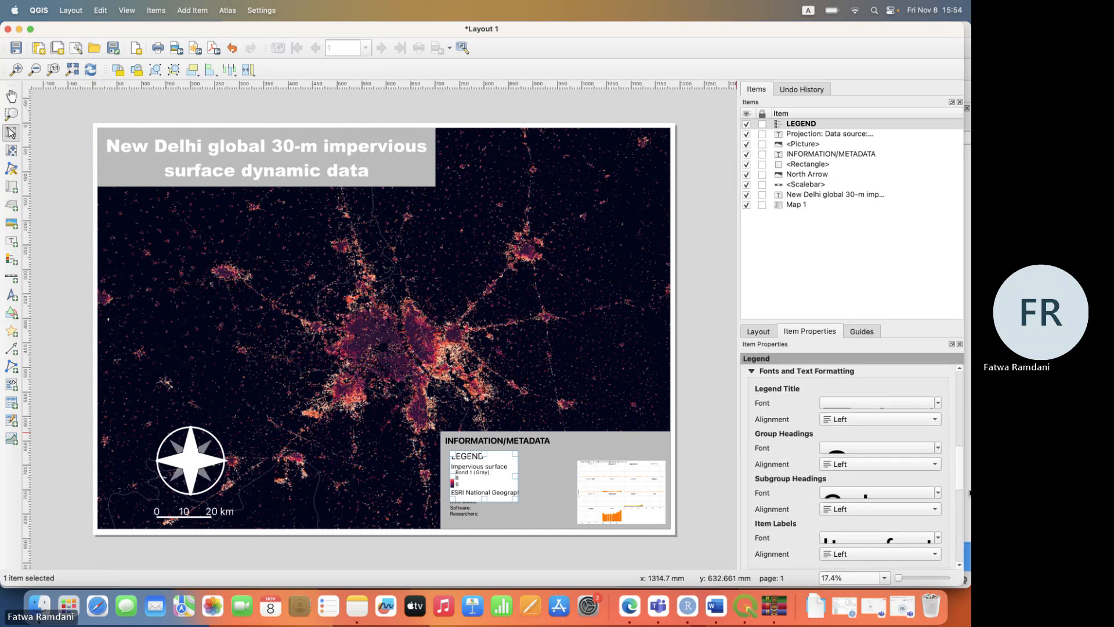
drag(960, 475, 962, 498)
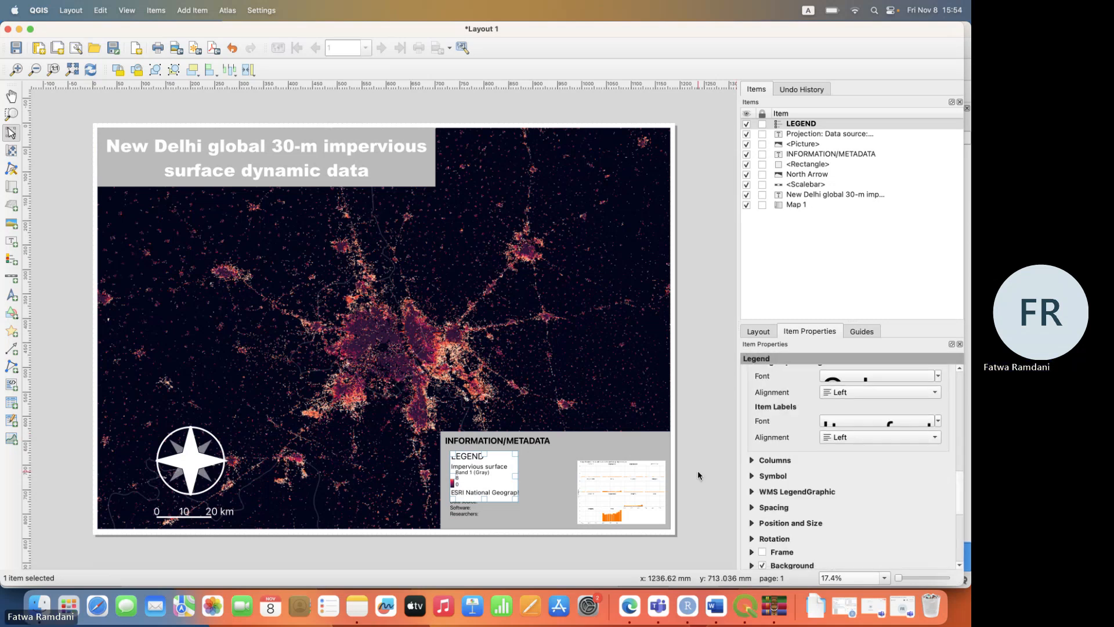
Extend the grey metadata rectangle upward to make room for the larger legend.
click(554, 450)
click(589, 441)
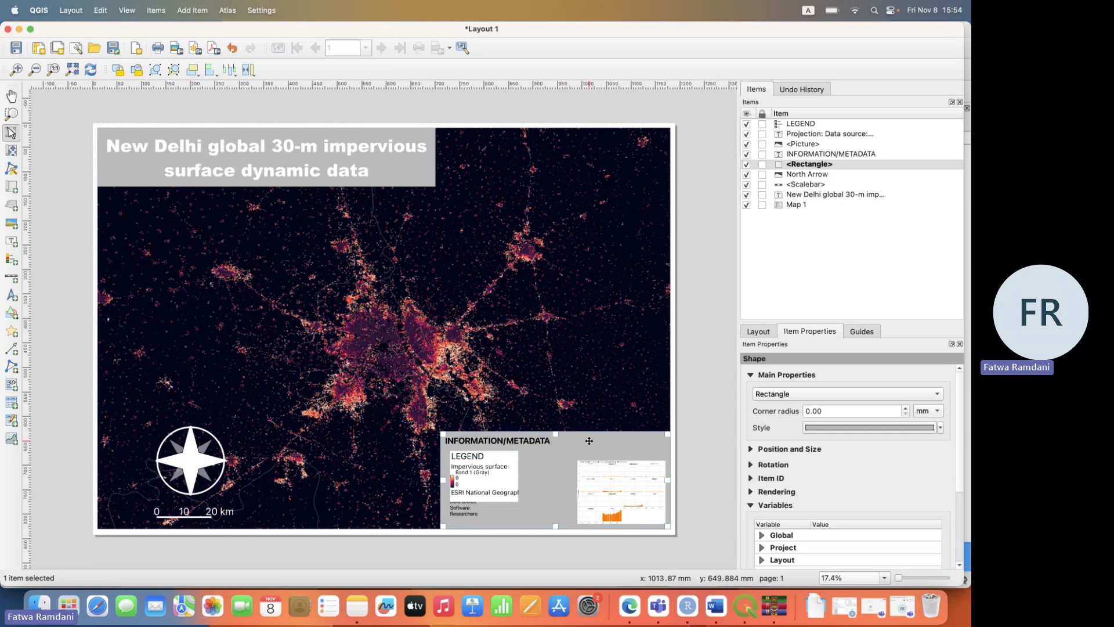
drag(556, 434, 520, 437)
Nudge the INFORMATION/METADATA label upward to the top of the enlarged grey rectangle.
click(521, 439)
key(Up)
key(Up)
key(Up)
key(Up)
key(Up)
key(Up)
key(Up)
key(Up)
key(Up)
key(Up)
key(Up)
key(Up)
key(Up)
key(Up)
key(Up)
key(Up)
key(Up)
key(Up)
key(Up)
key(Up)
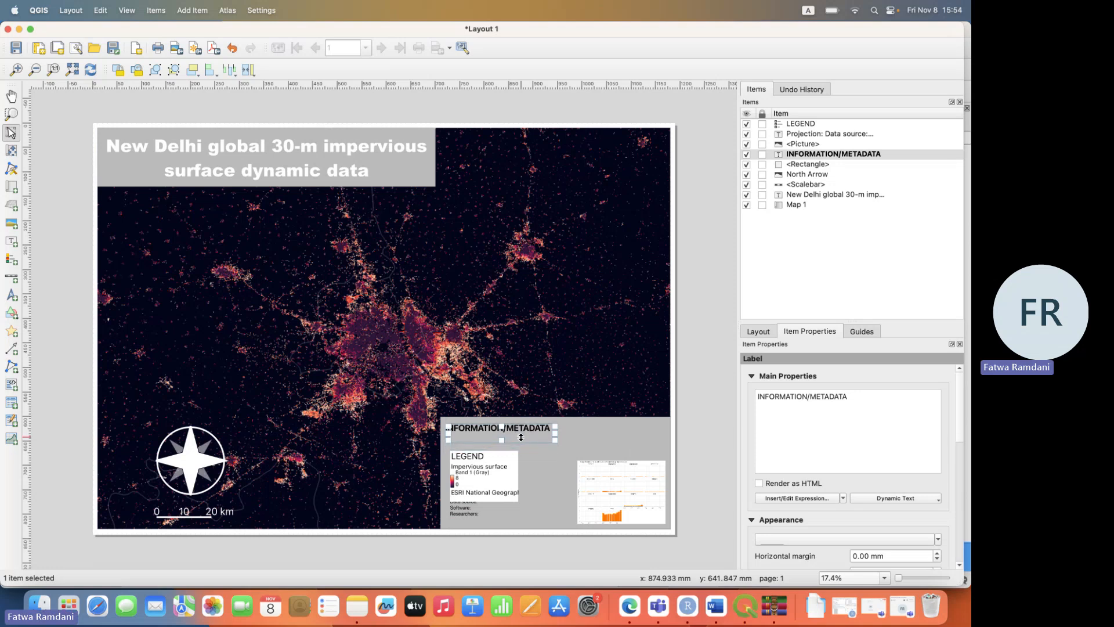
Nudge the legend upward until it clears the projection and data source text, and deselect it.
click(503, 460)
key(Up)
key(Up)
key(Up)
key(Up)
key(Up)
key(Up)
key(Up)
key(Up)
key(Up)
key(Up)
key(Up)
key(Up)
key(Up)
key(Up)
key(Up)
key(Up)
key(Up)
key(Up)
key(Up)
key(Up)
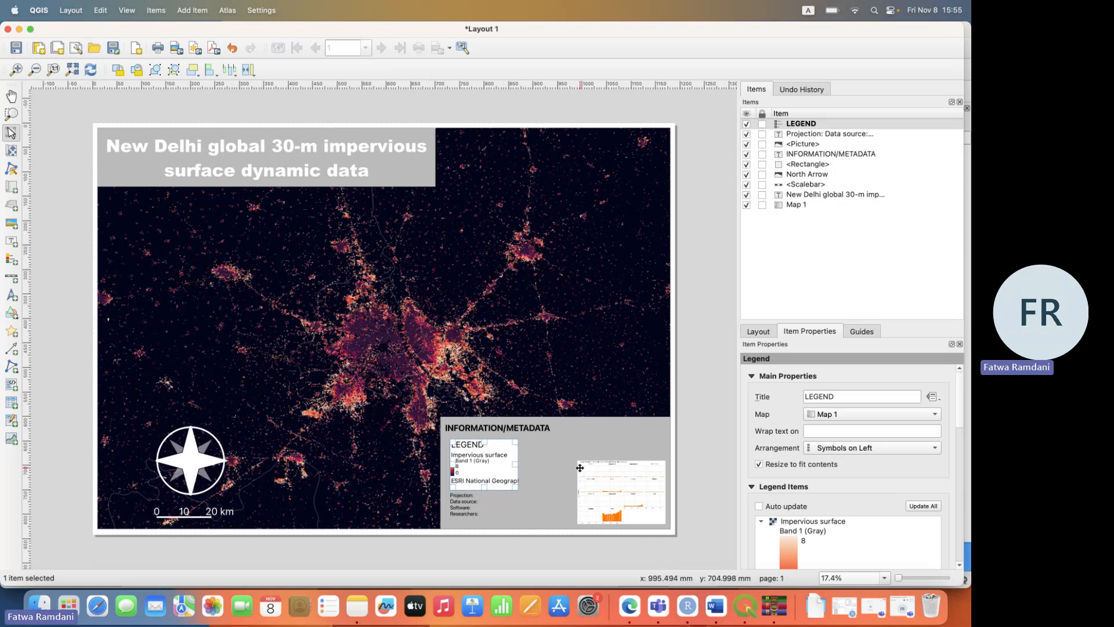
click(703, 450)
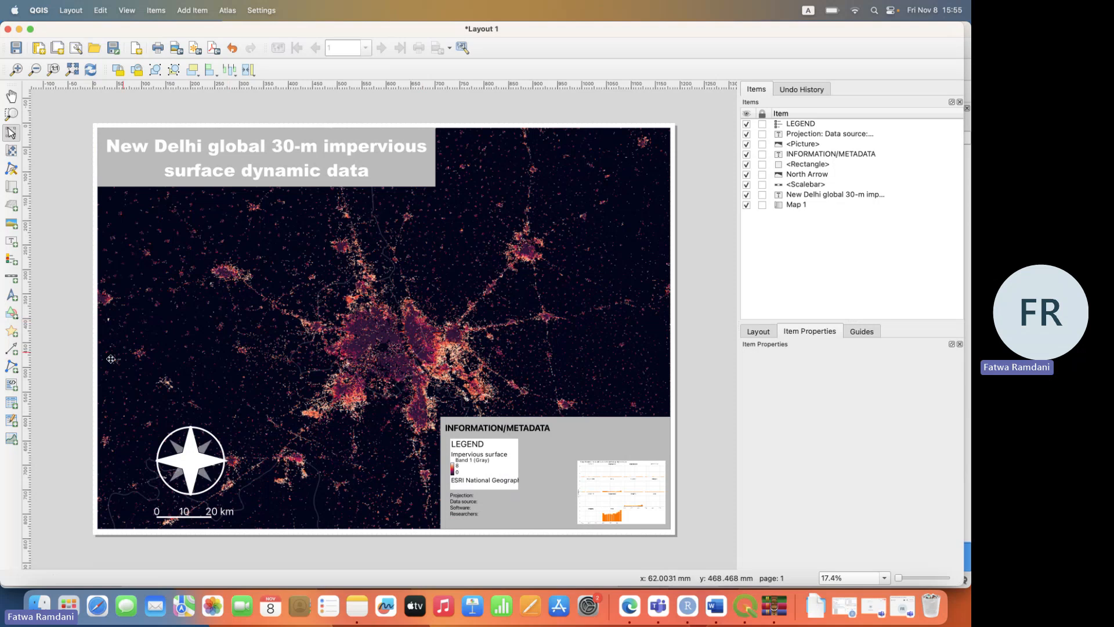
Add a new grid to Map 1.
click(387, 278)
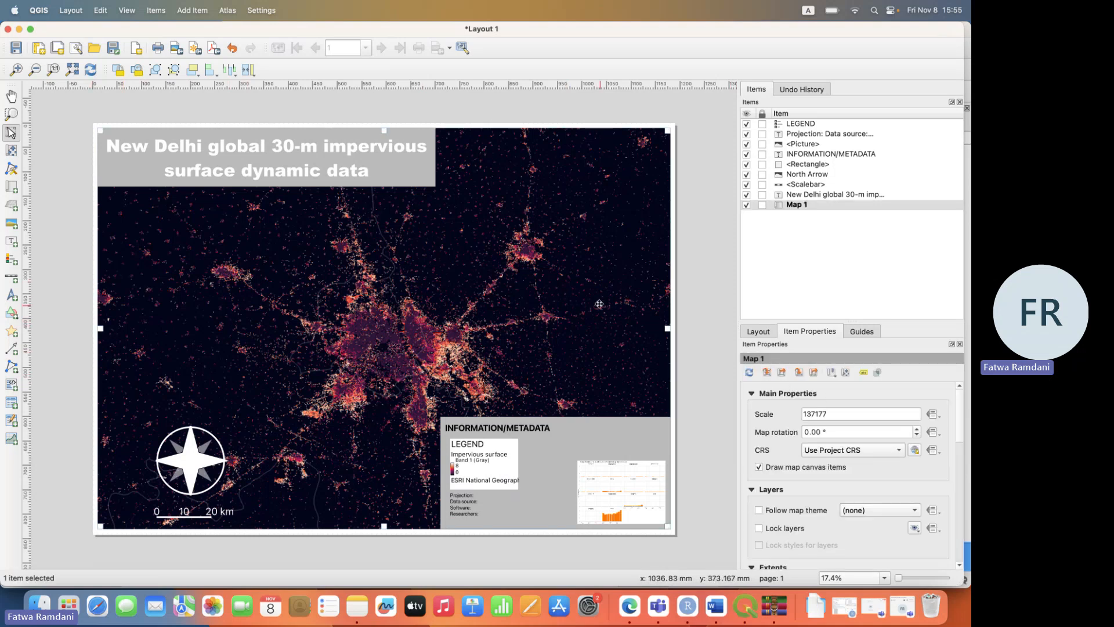
scroll(915, 488, down, 10)
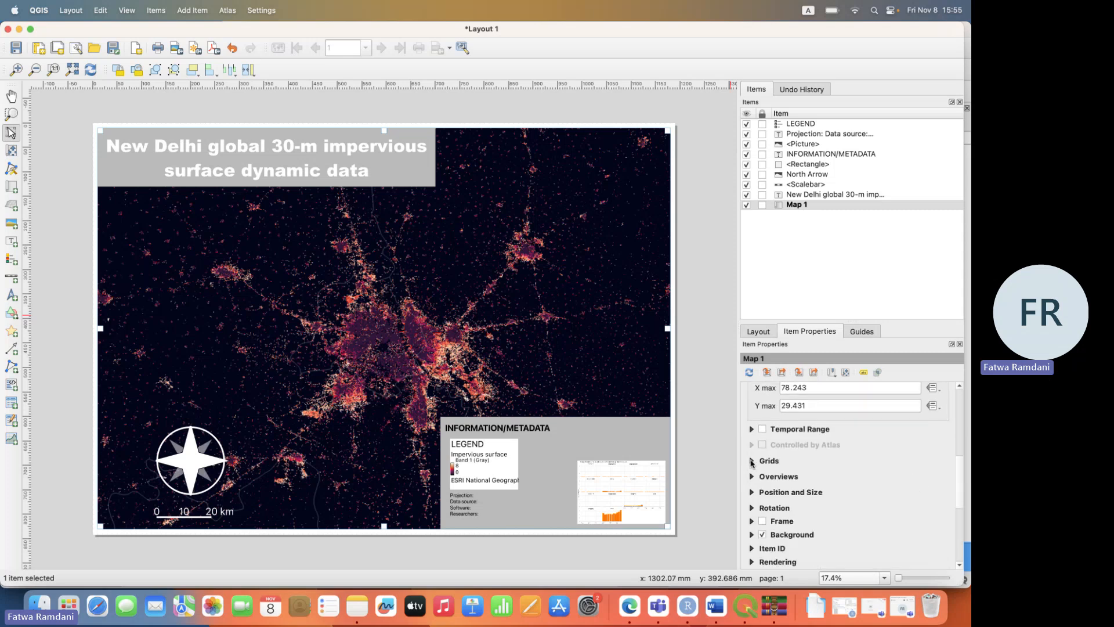
click(752, 461)
click(776, 481)
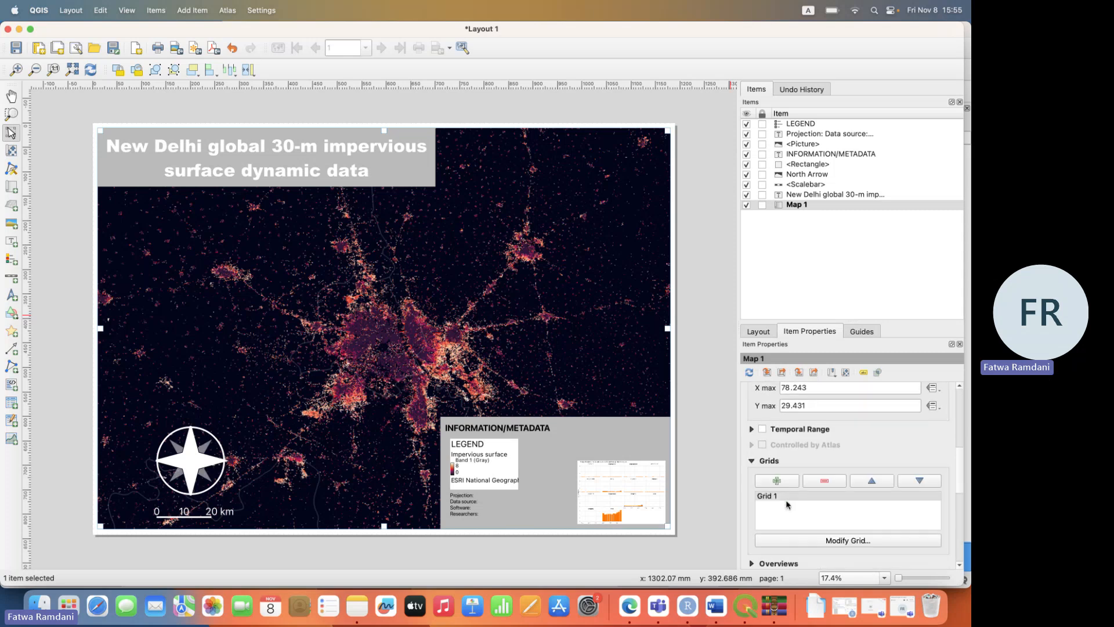
Set the map grid's X and Y intervals to 9000 map units.
click(839, 541)
drag(838, 464, 764, 462)
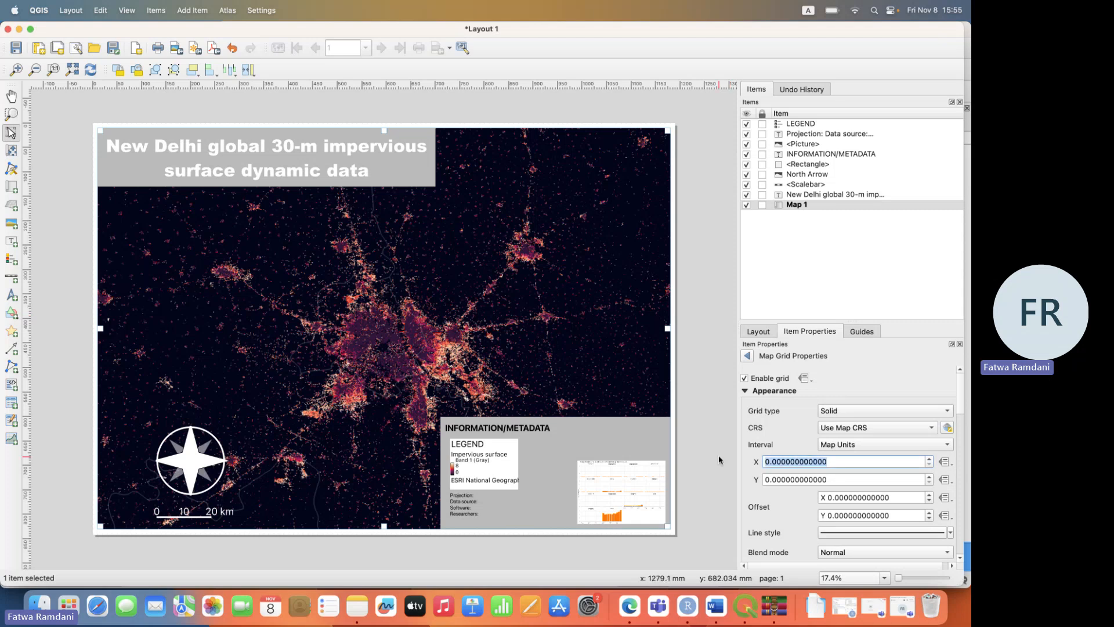
text(9000)
key(Return)
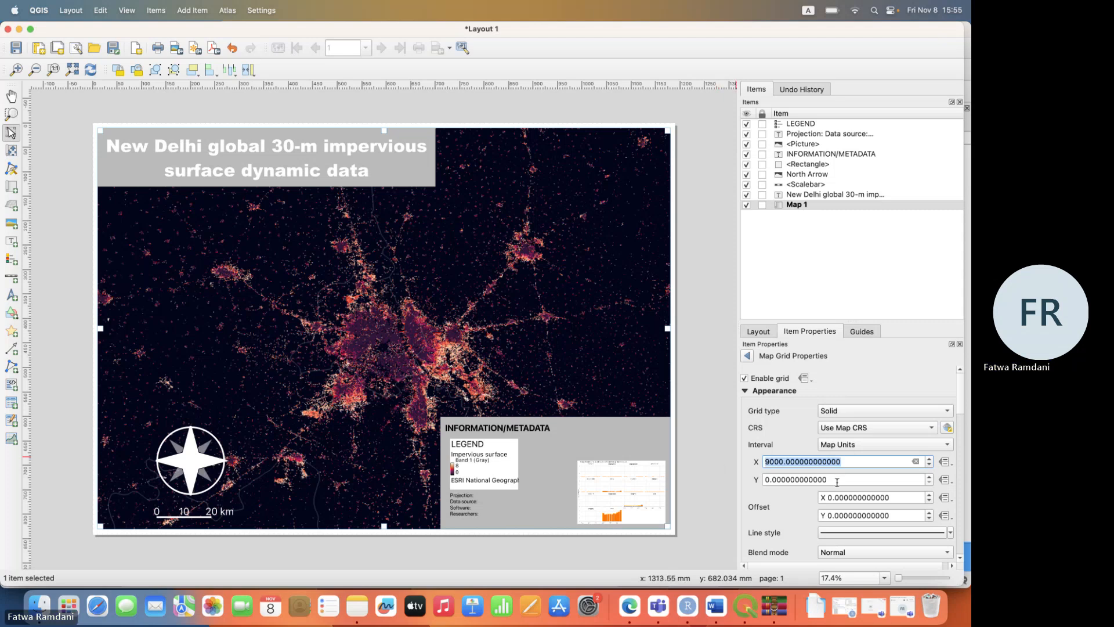
drag(837, 481, 735, 480)
text(9000)
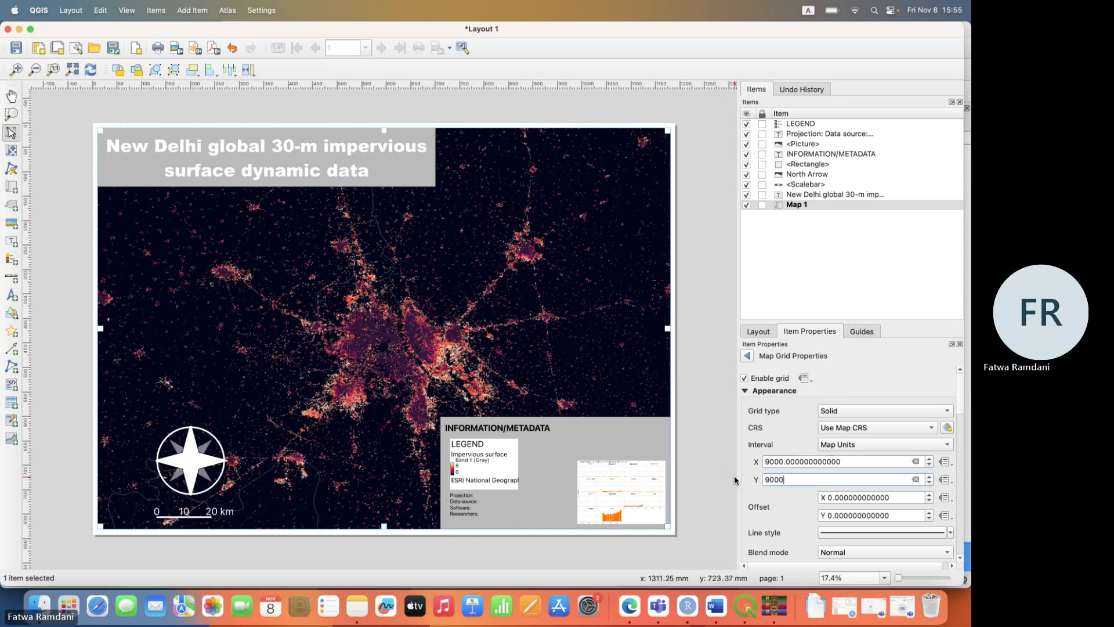
key(Return)
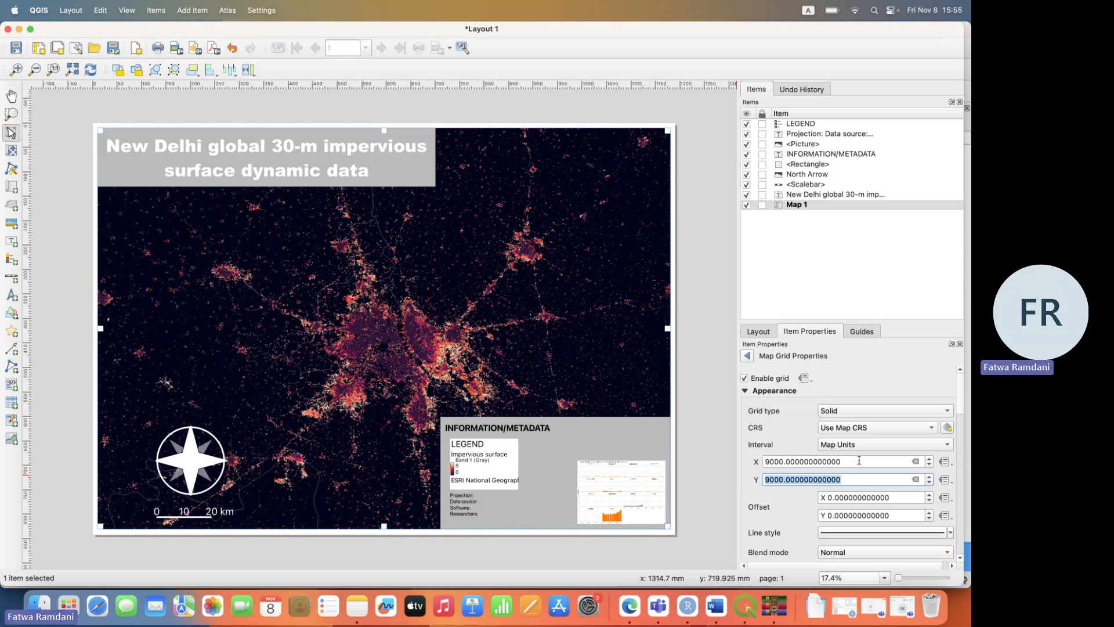
click(841, 461)
Enable drawn coordinates for the grid and set their format to Degree,Minute,Second with Suffix.
scroll(961, 427, down, 10)
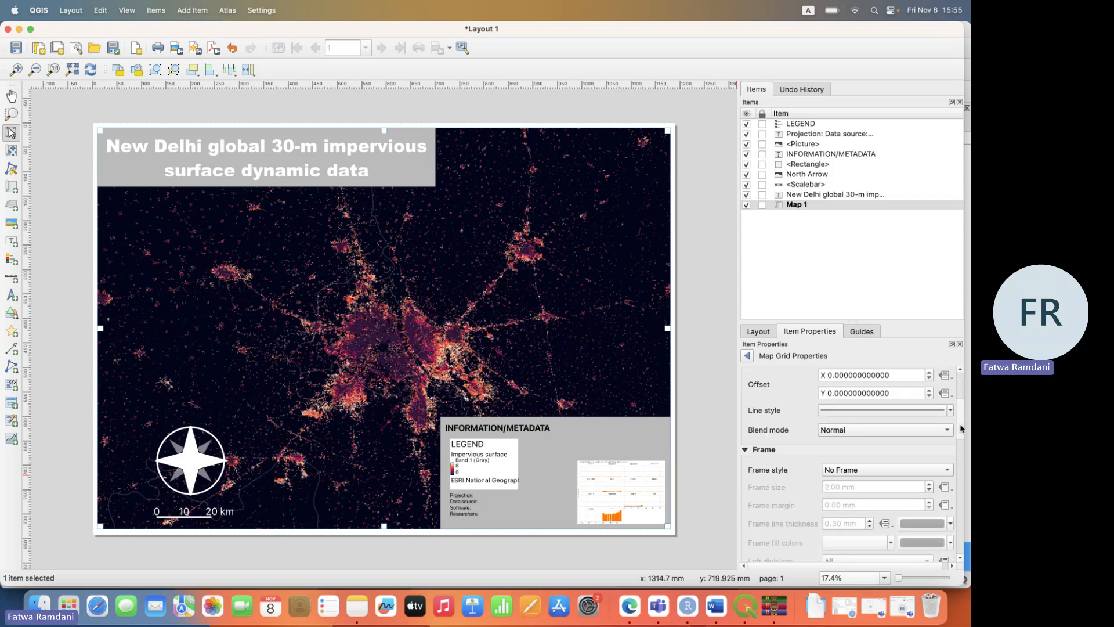
drag(960, 441, 961, 483)
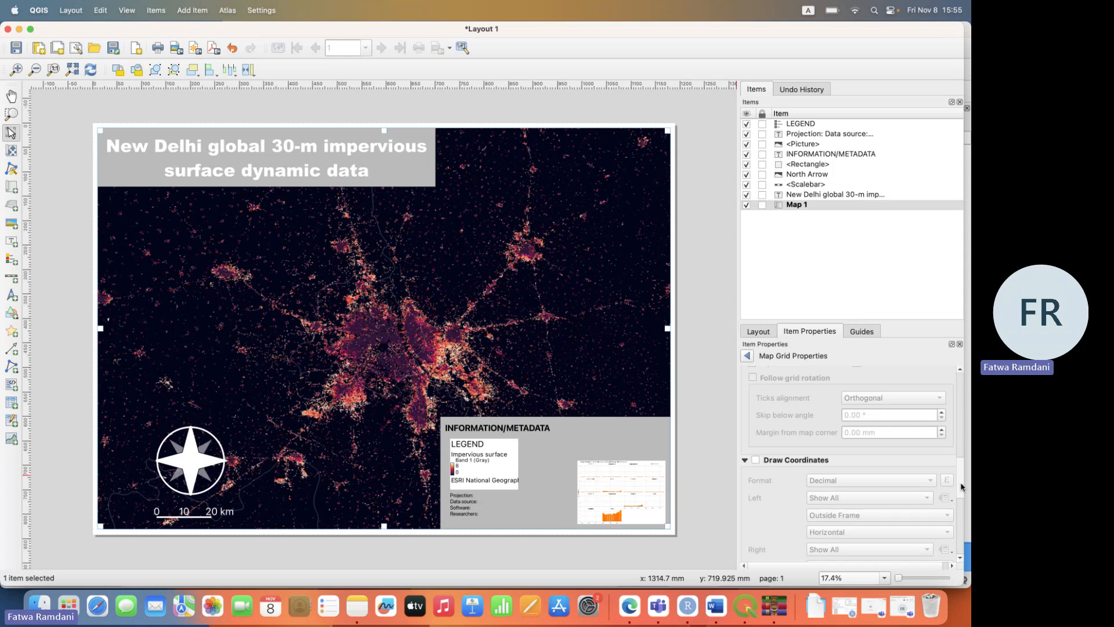
click(800, 458)
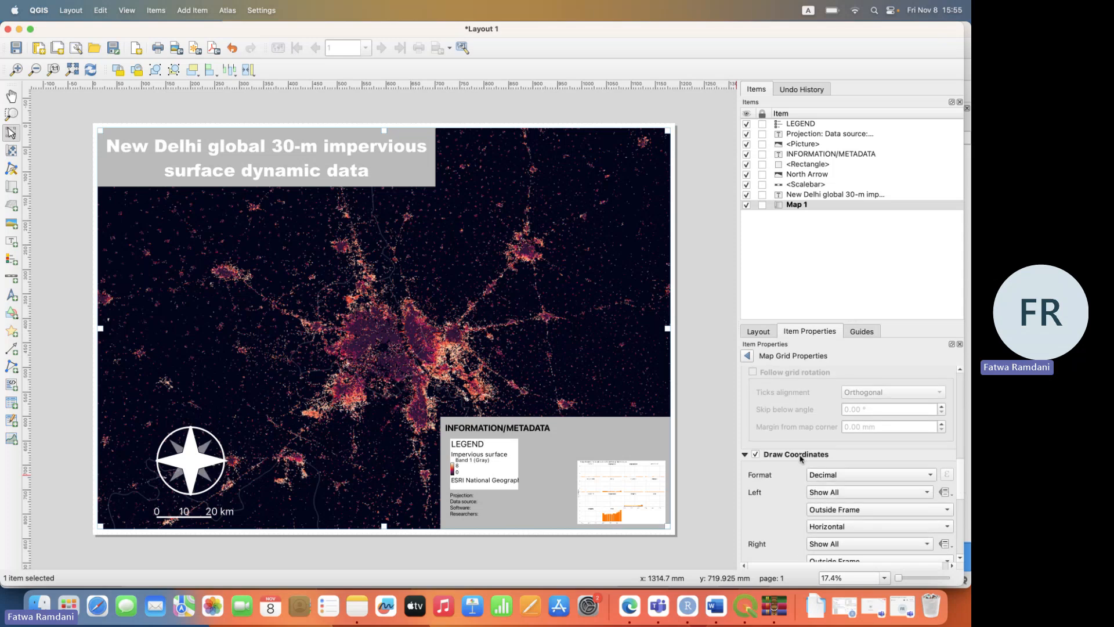
click(900, 476)
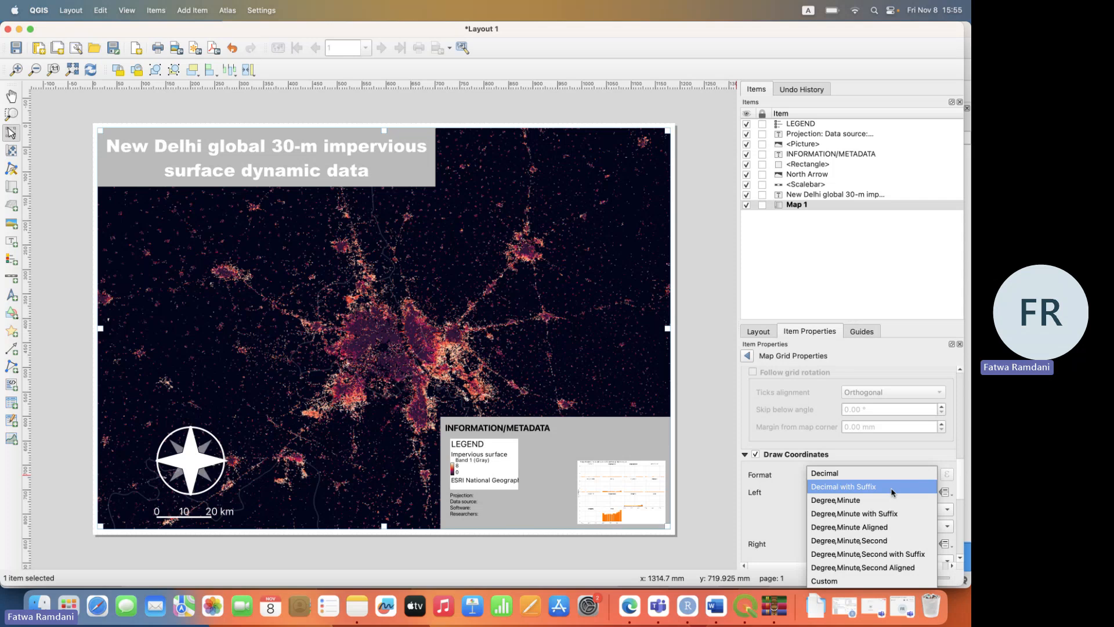
click(891, 555)
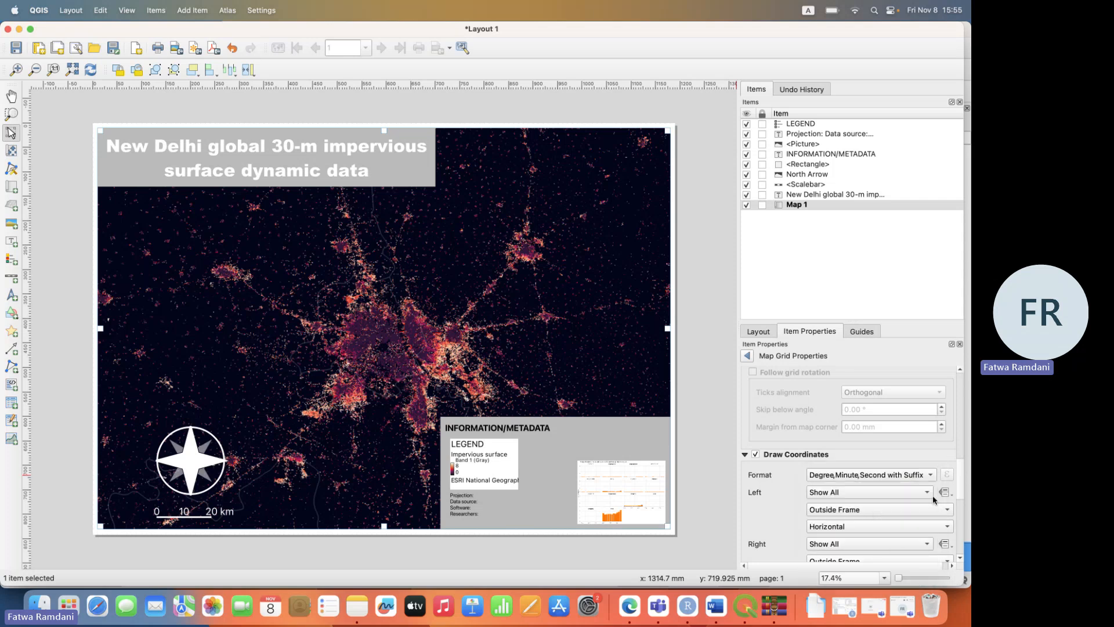
Orient the grid's left coordinates as Vertical Ascending, keeping them Outside Frame, and the right coordinates as Vertical Descending.
scroll(957, 482, down, 5)
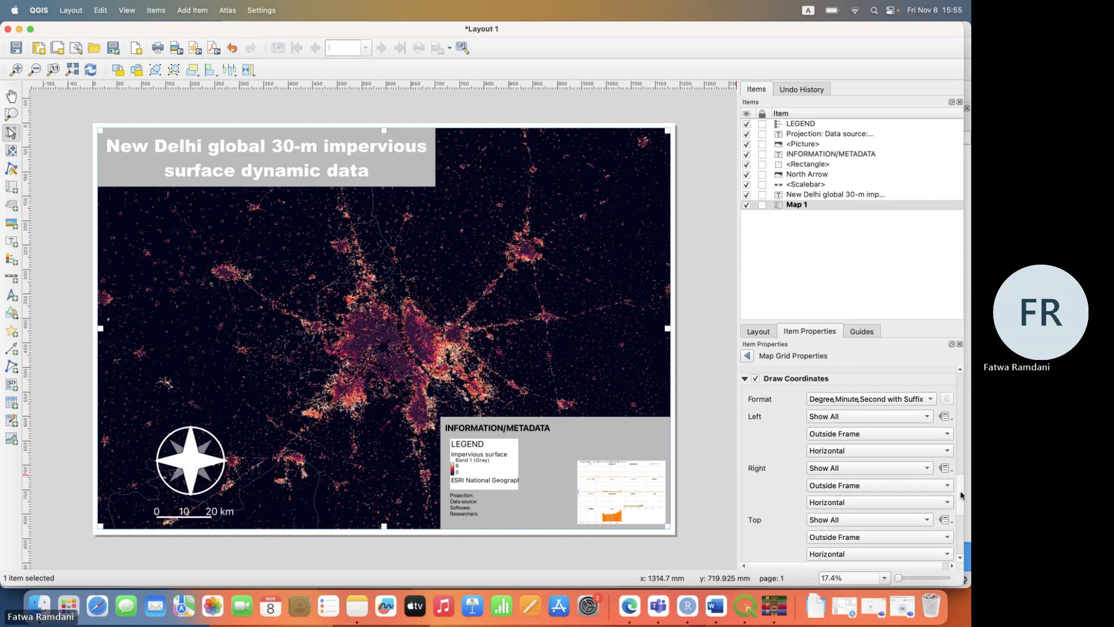
click(875, 413)
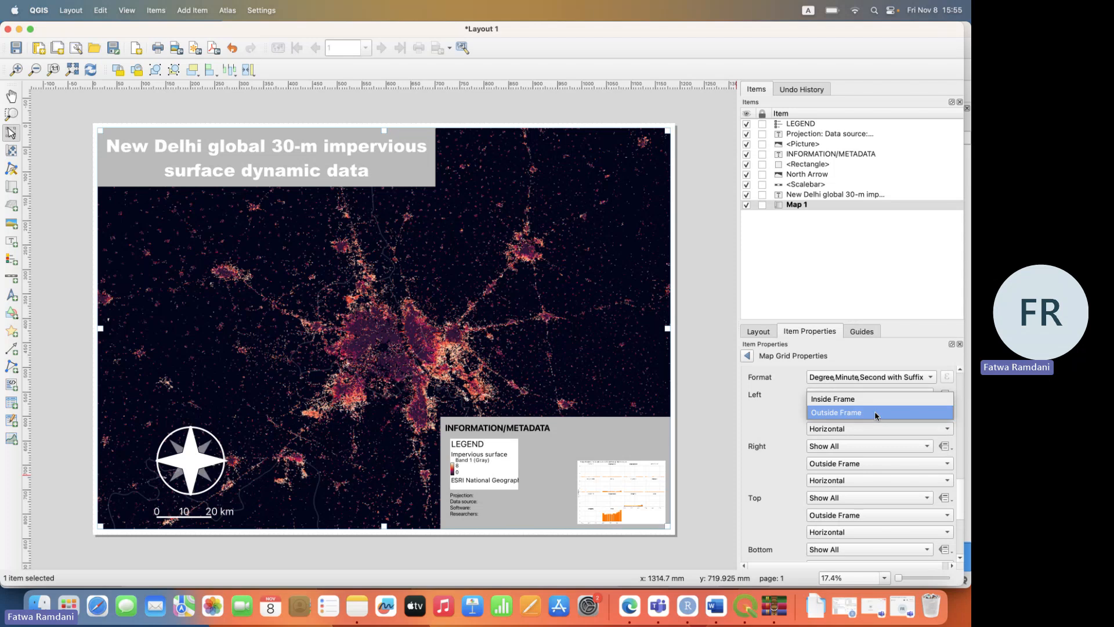
click(875, 412)
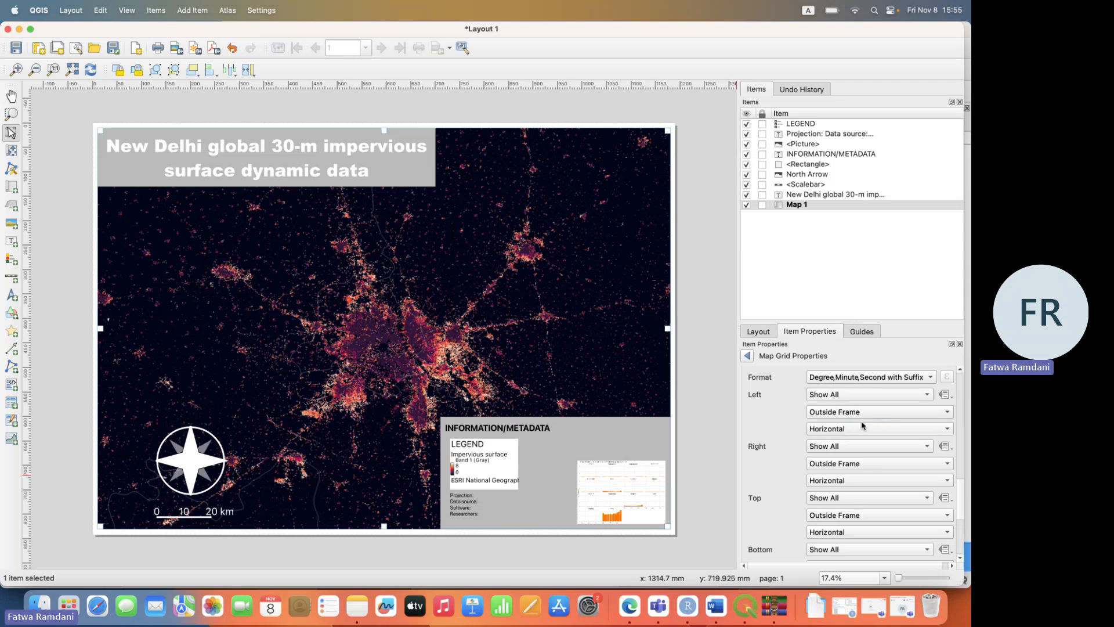
click(859, 431)
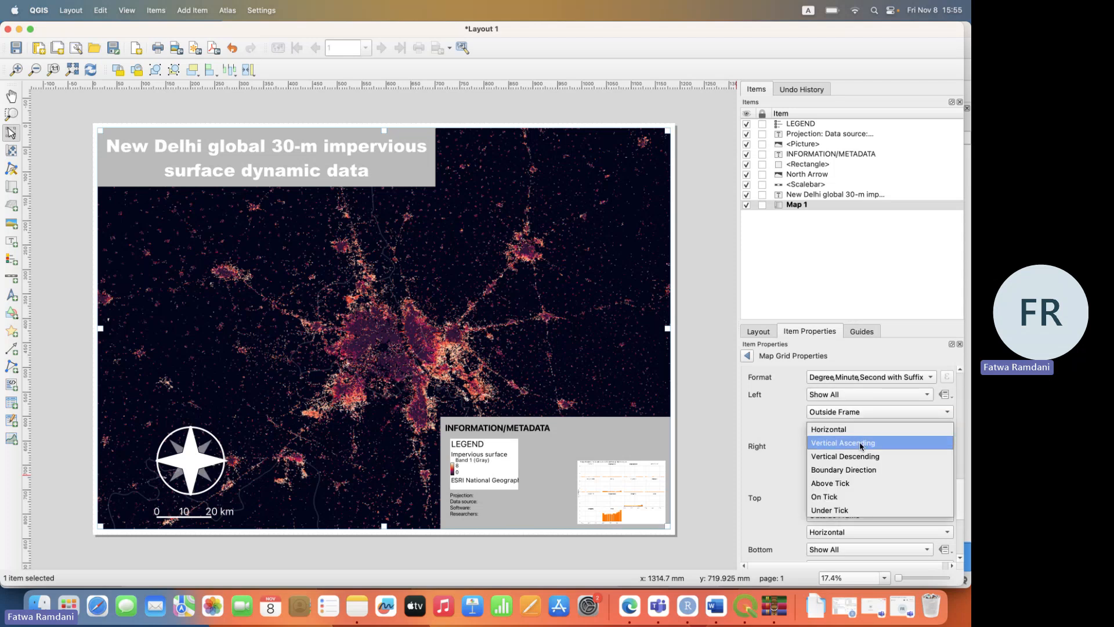
click(861, 443)
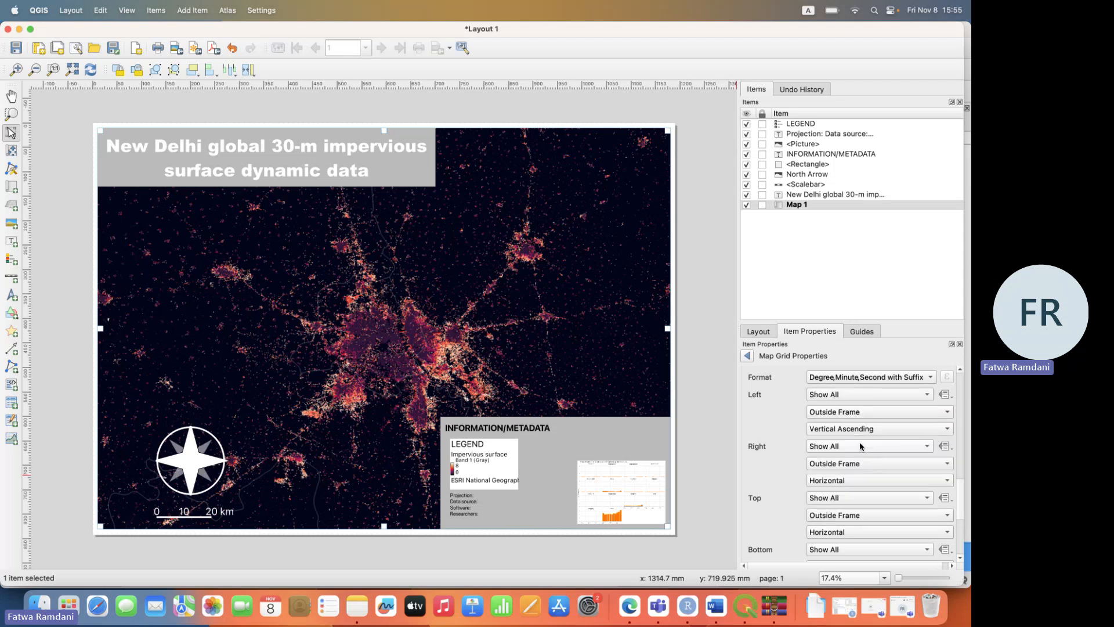
click(858, 481)
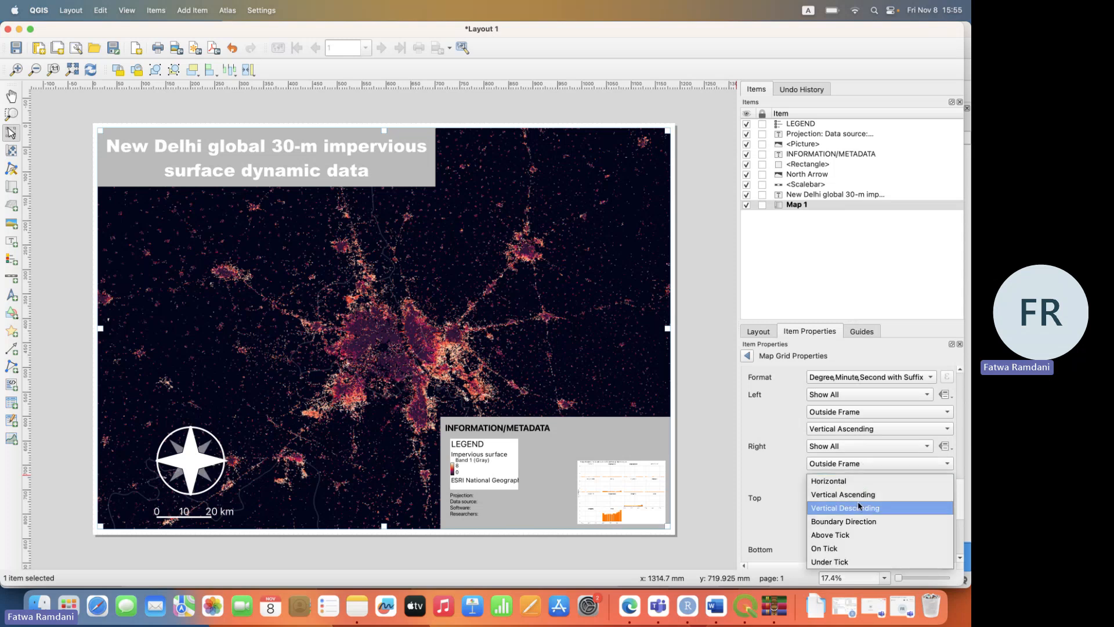
click(860, 507)
Set the grid annotation font size to 25 points.
scroll(894, 475, down, 5)
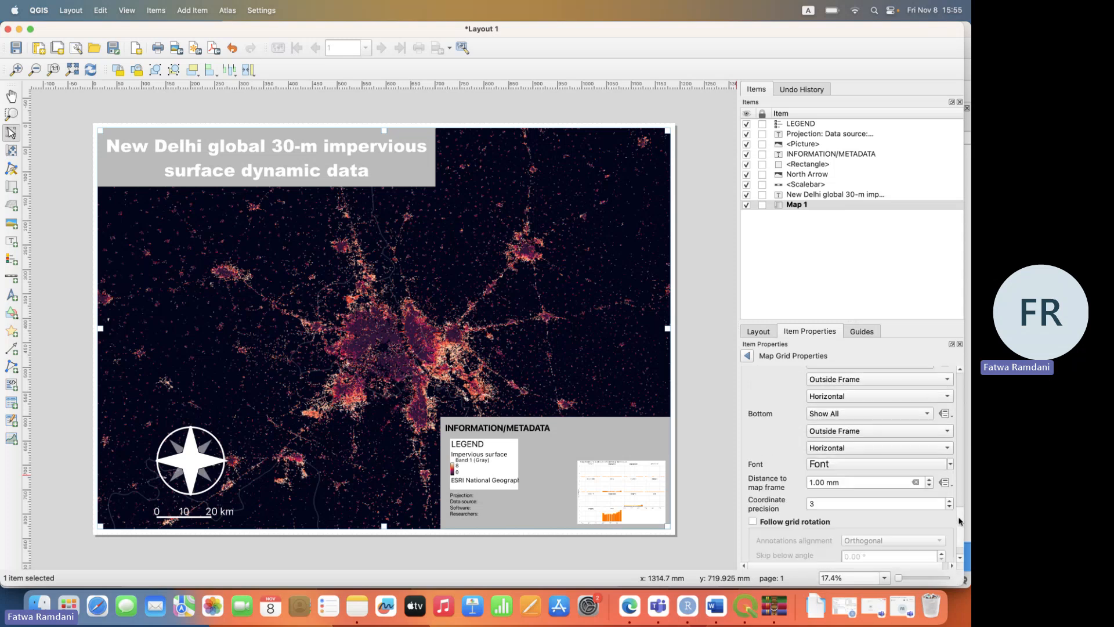
click(856, 448)
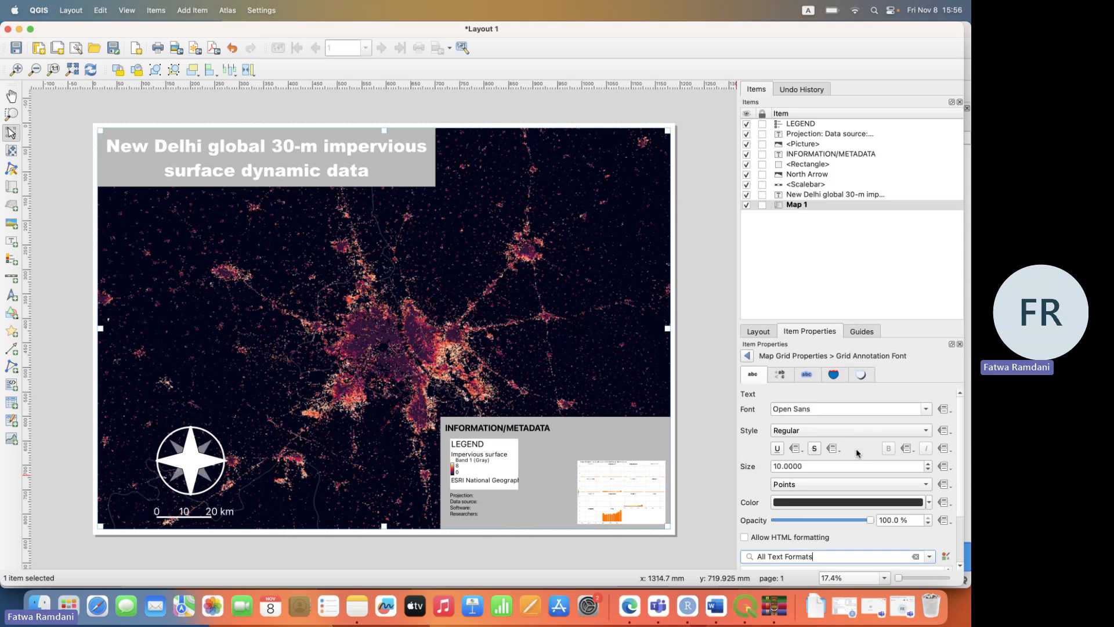
drag(816, 464, 727, 464)
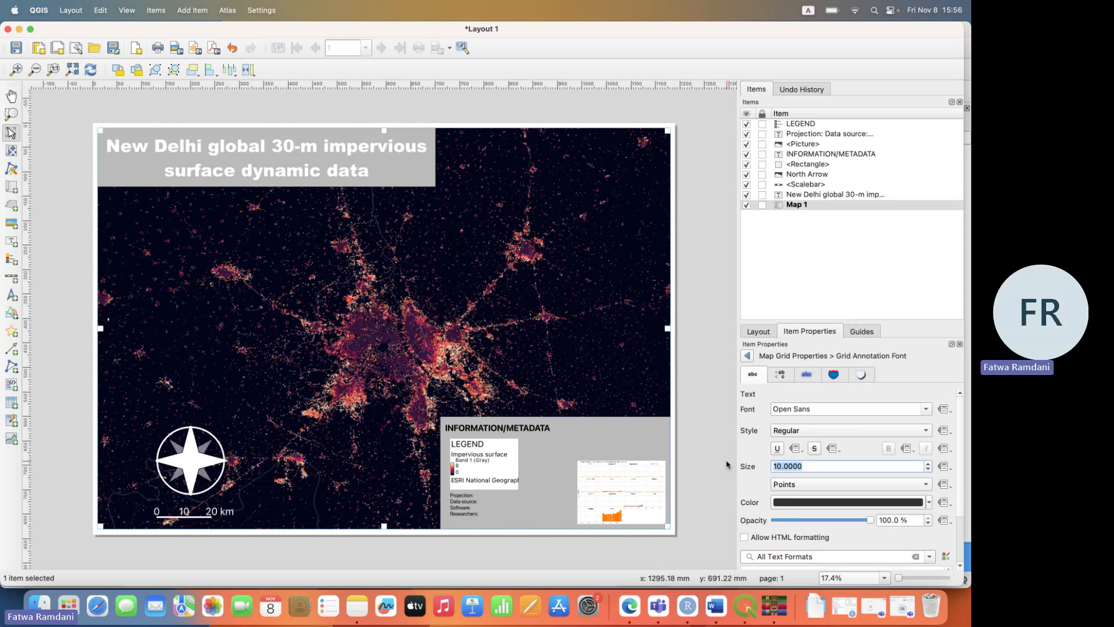
text(25)
key(Return)
click(748, 356)
Try X intervals of 150000 and then 1000000 map units for the grid.
drag(961, 516, 961, 381)
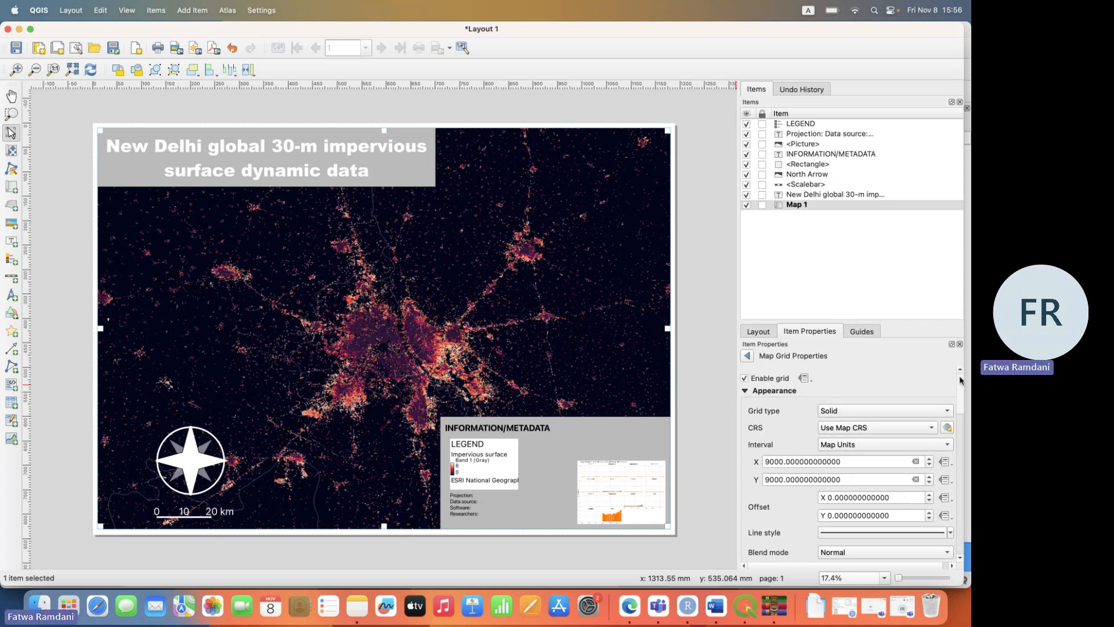
triple_click(856, 461)
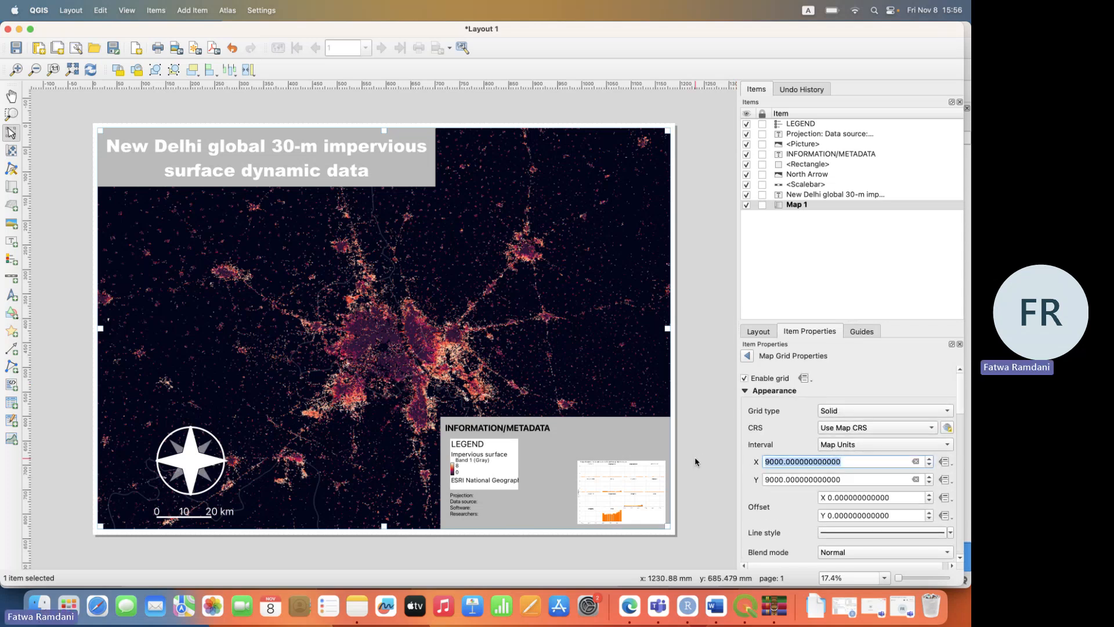
text(150000)
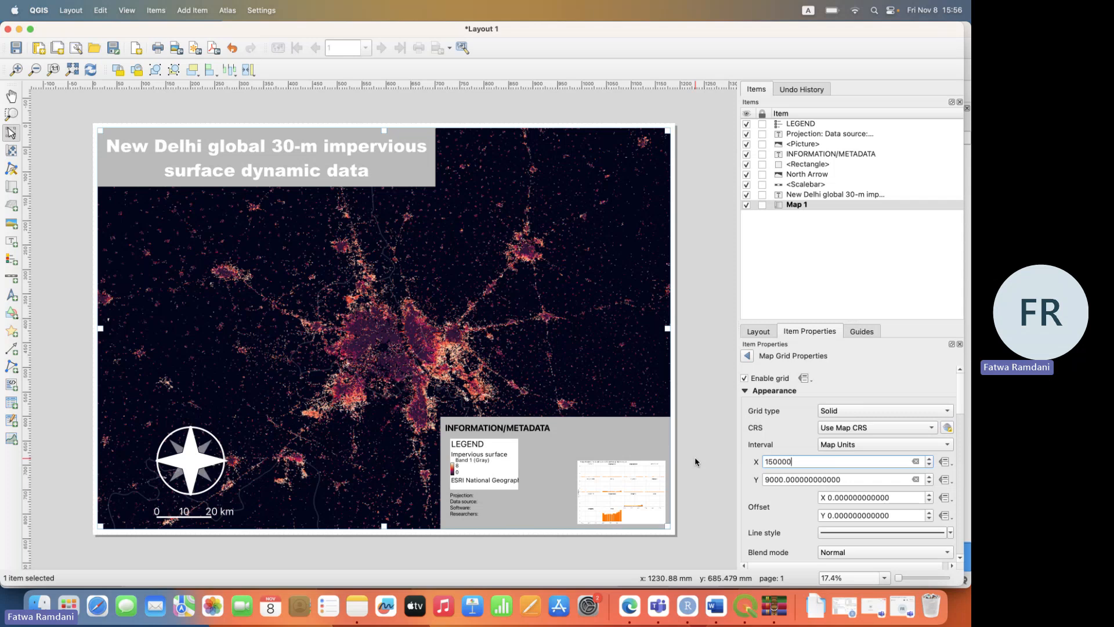
key(Return)
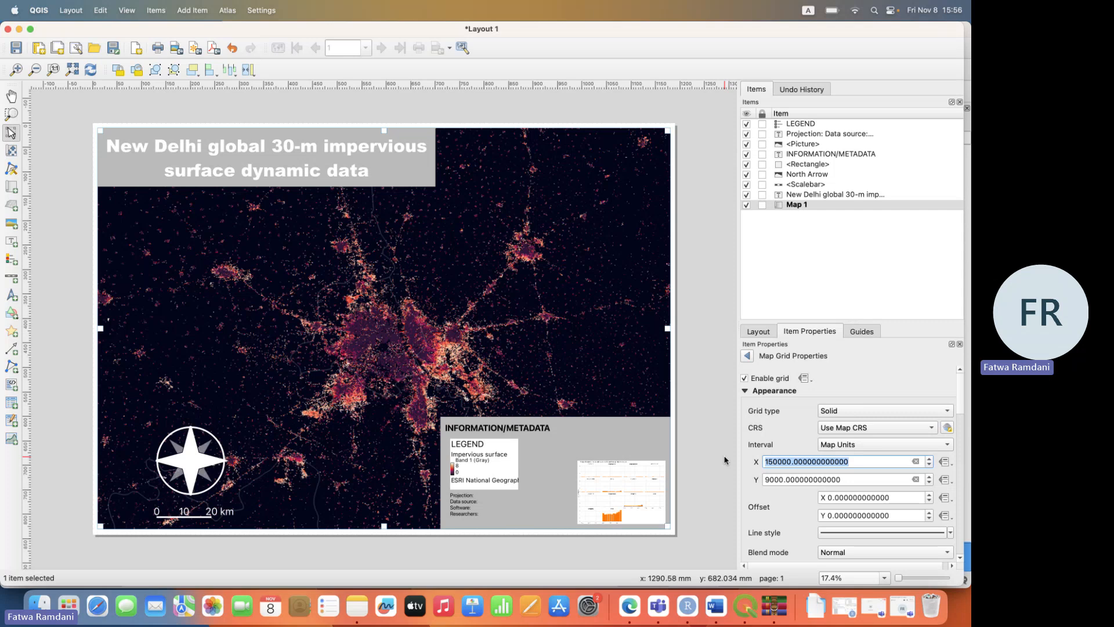
text(1000000)
key(Return)
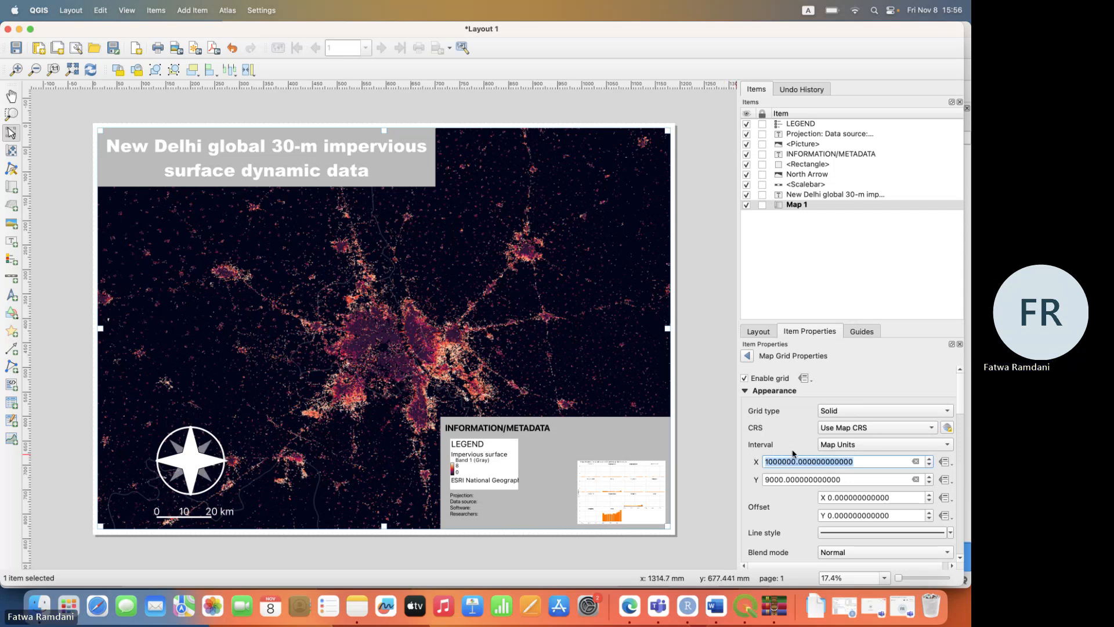
Set the grid's X and Y intervals to 1 map unit each.
click(840, 462)
drag(862, 463, 758, 462)
text(1)
key(Return)
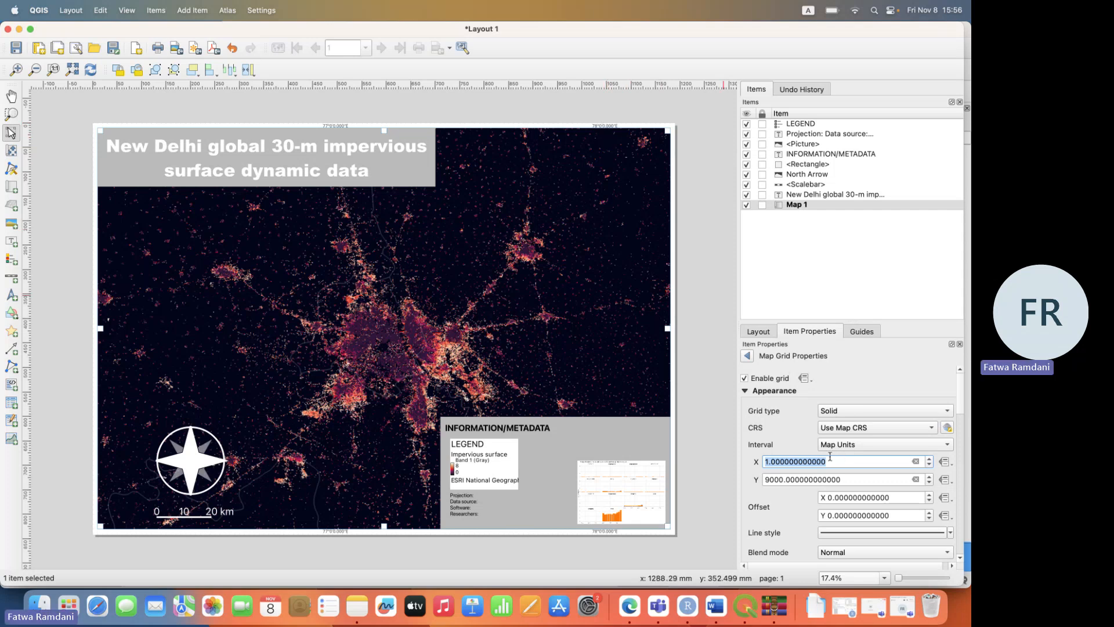
drag(866, 482, 753, 482)
text(1)
key(Return)
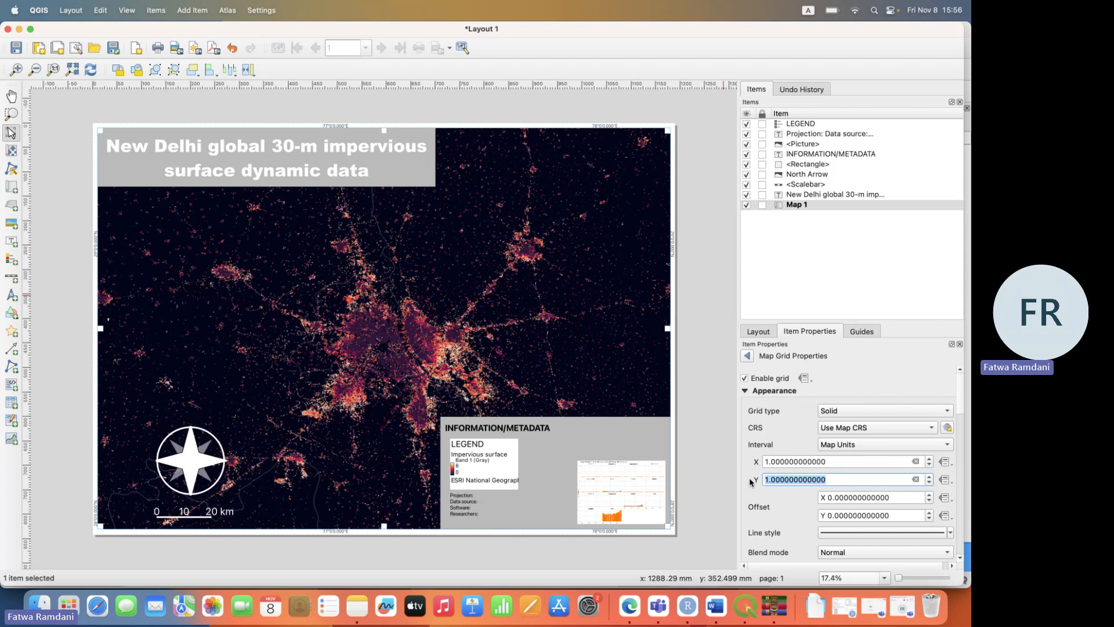
Set the grid's X and Y intervals to 0.5 map units each.
drag(830, 462, 713, 458)
text(0.5)
key(Return)
drag(835, 479, 690, 475)
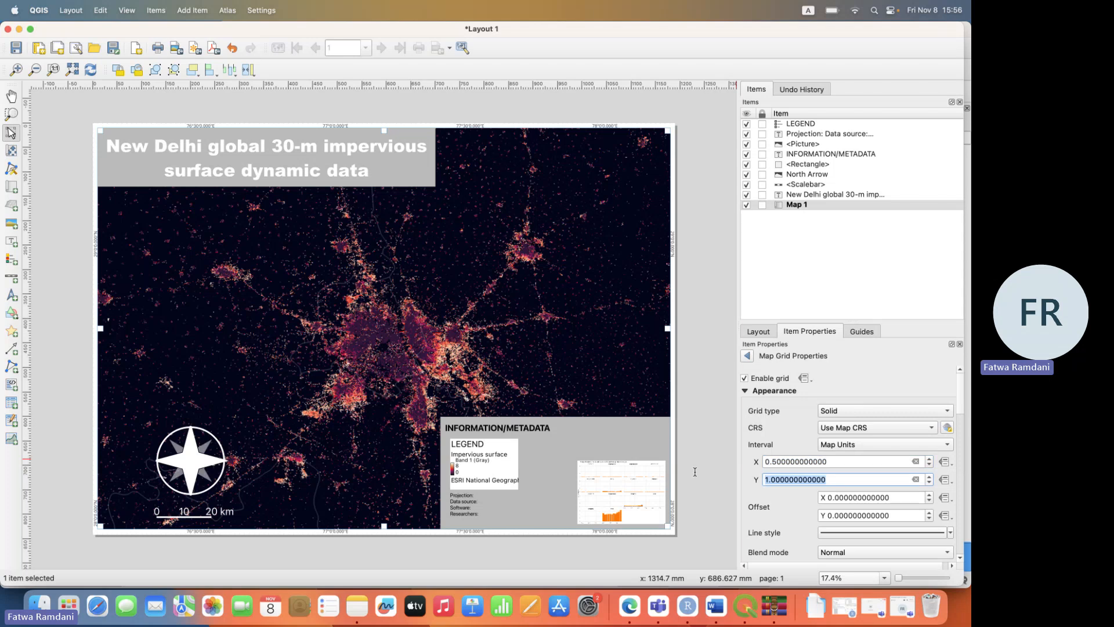
text(0.5)
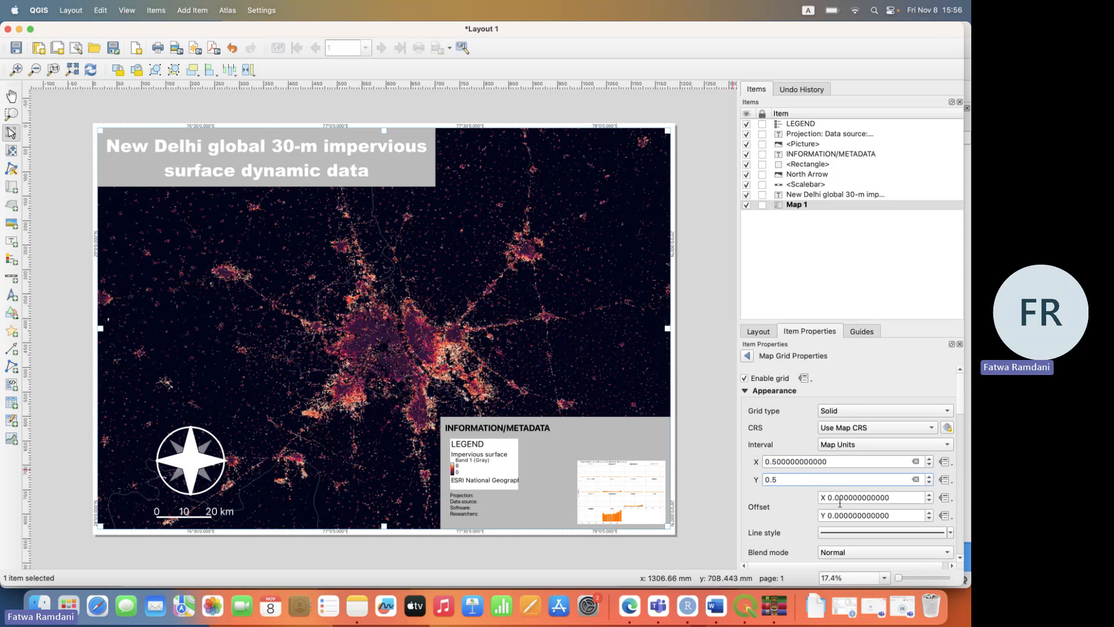
Change the line colour of Map 1's grid to white.
click(904, 533)
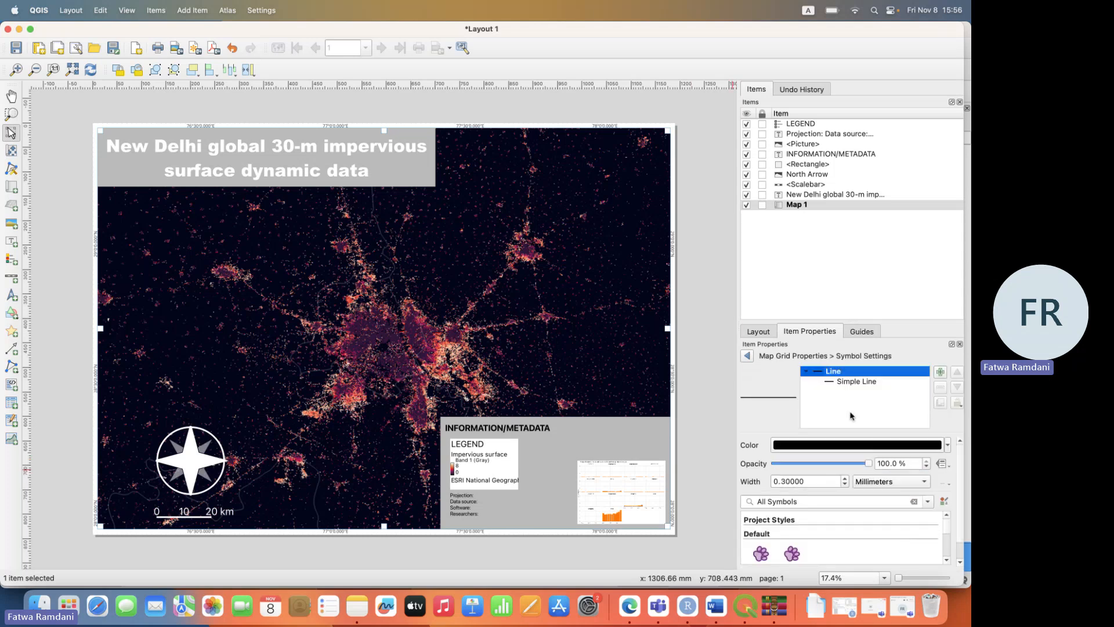
click(948, 446)
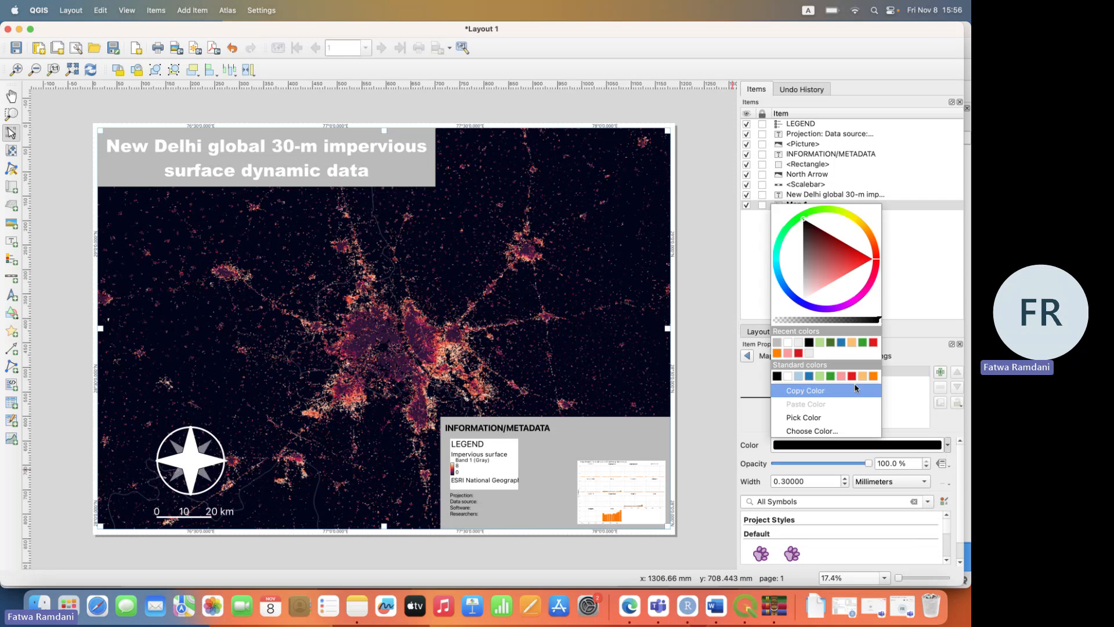
click(800, 343)
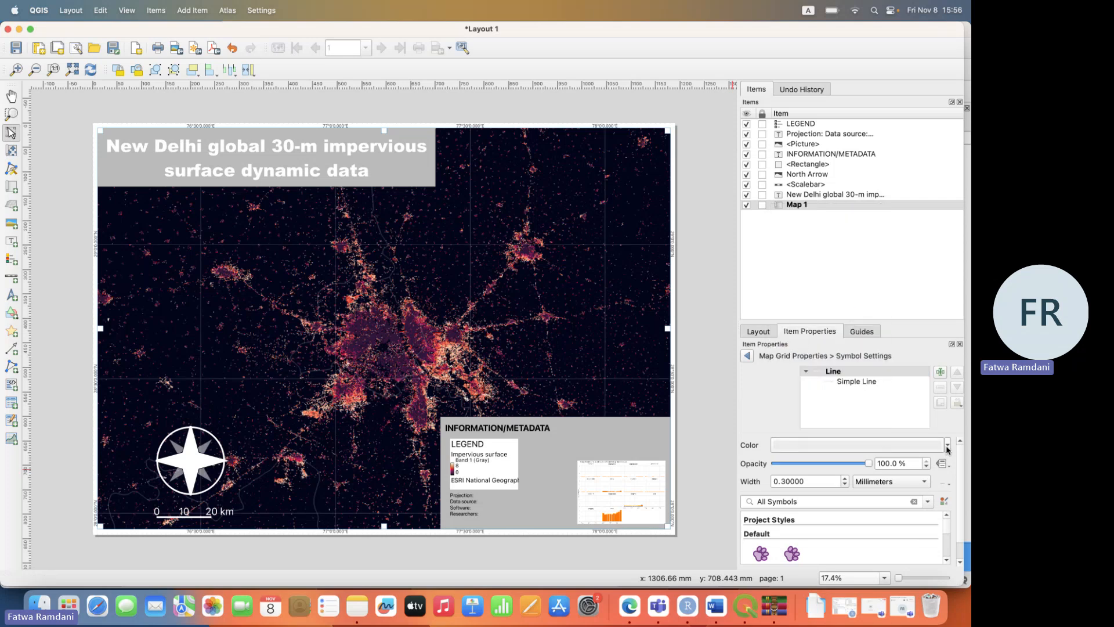
click(948, 447)
click(798, 349)
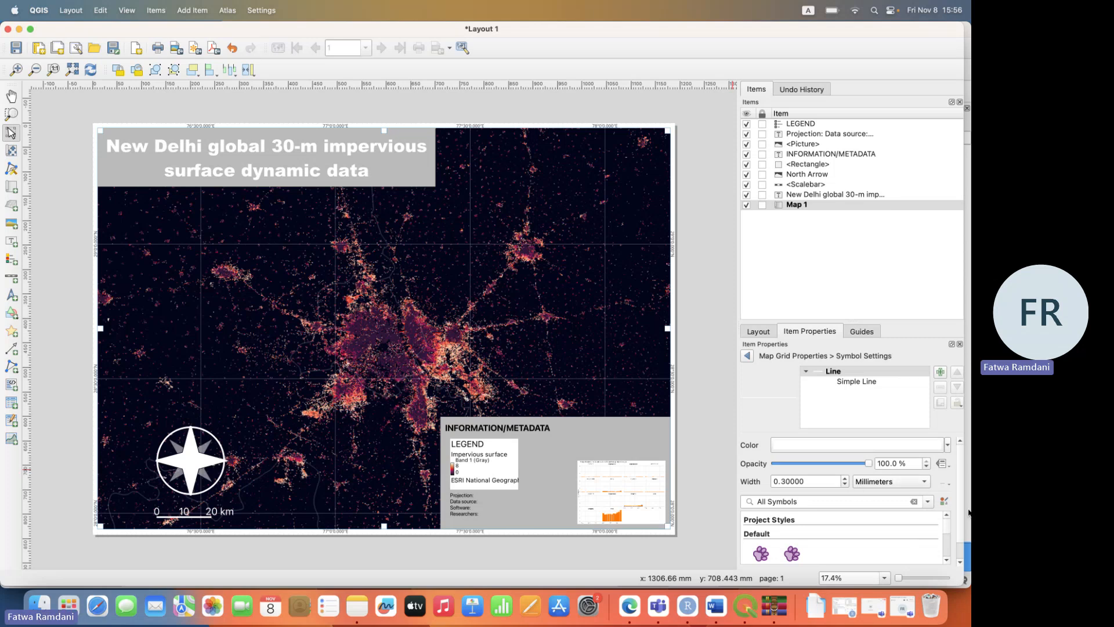
click(748, 356)
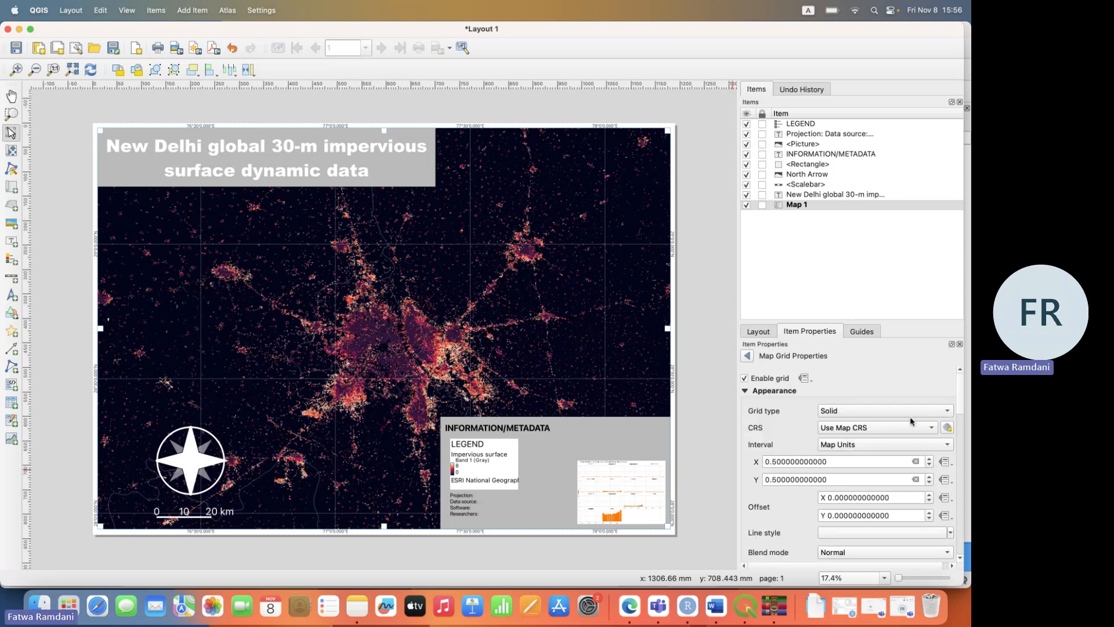
Set the font size of Map 1's grid coordinate labels to 30 points.
scroll(957, 435, down, 5)
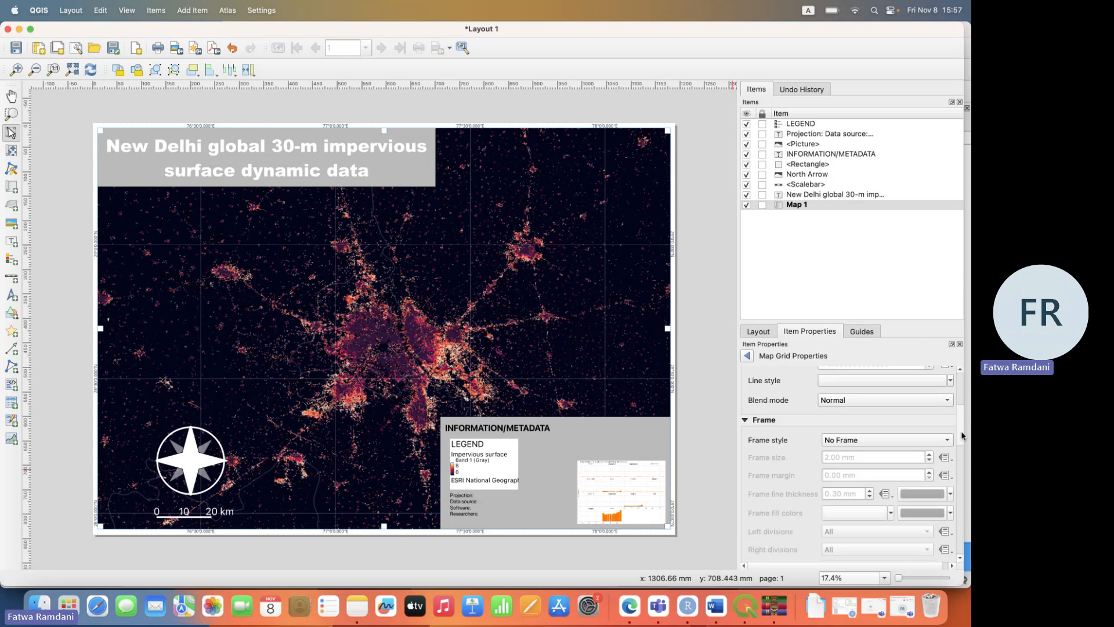
click(747, 356)
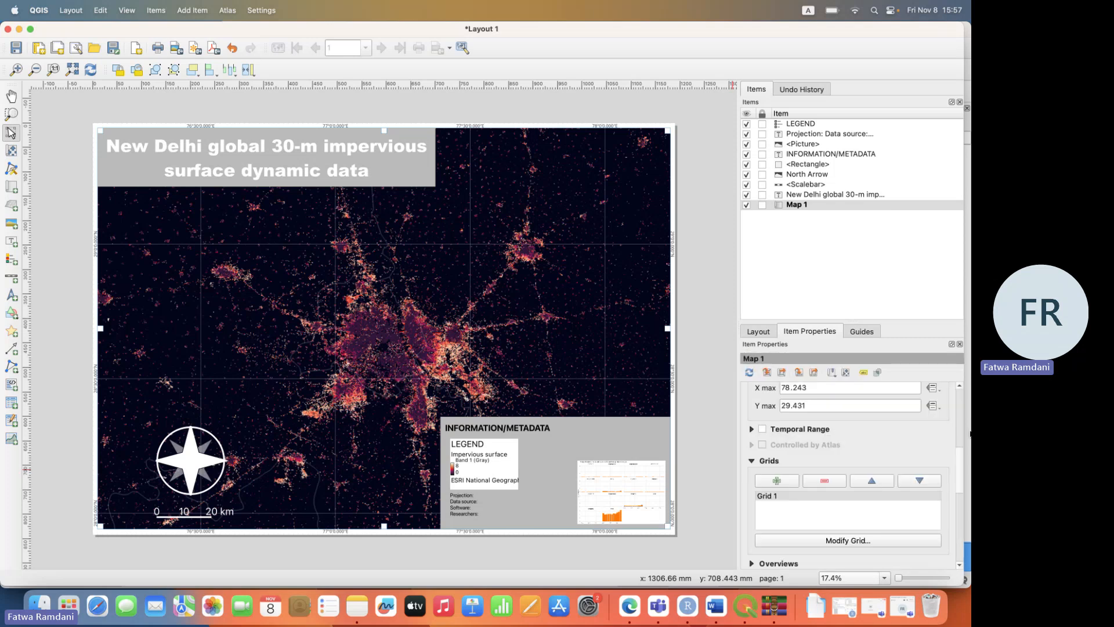
click(853, 540)
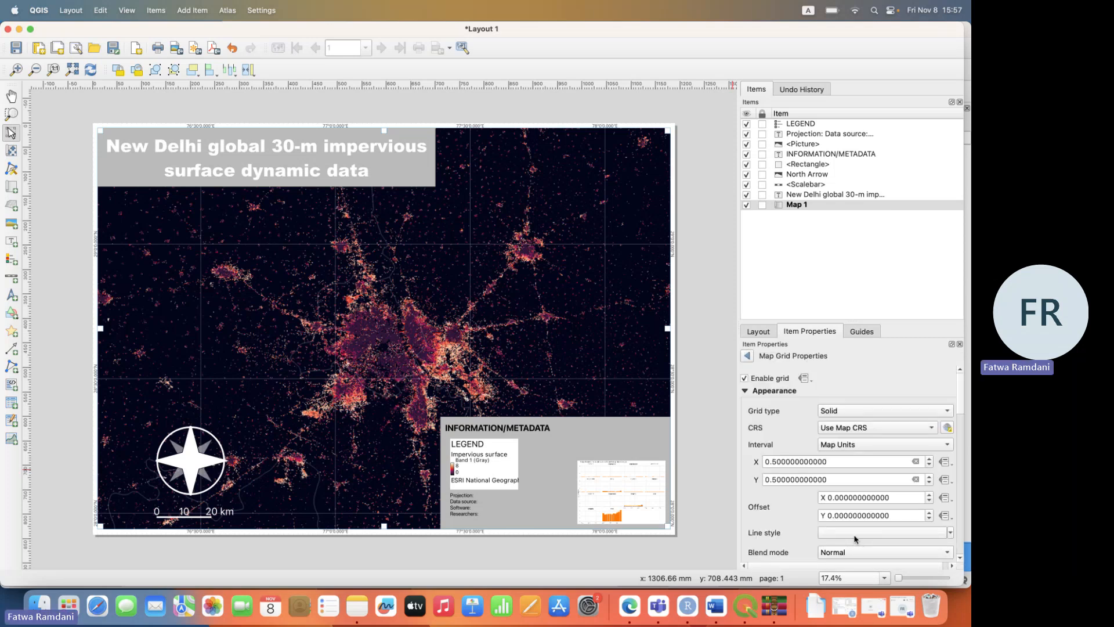
drag(962, 403, 962, 550)
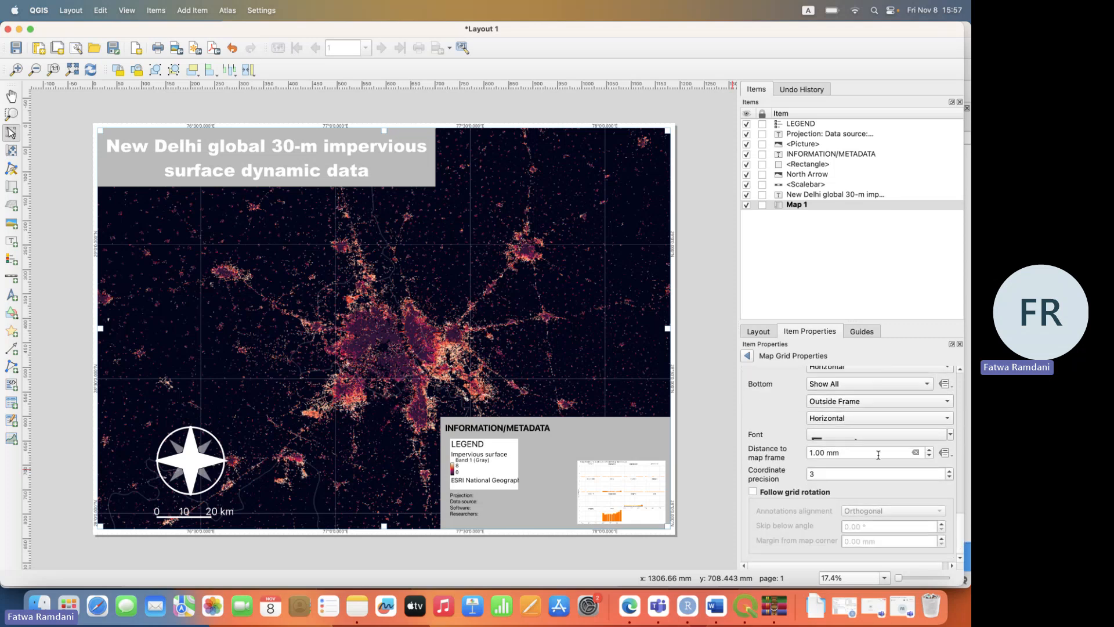
click(869, 436)
drag(799, 468, 726, 461)
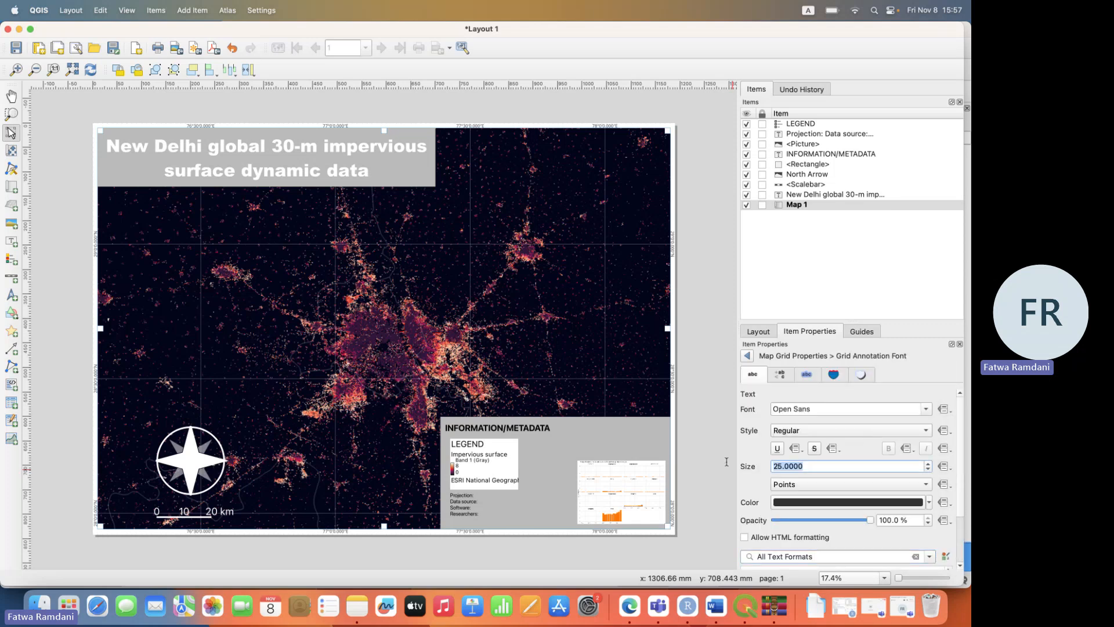
text(35)
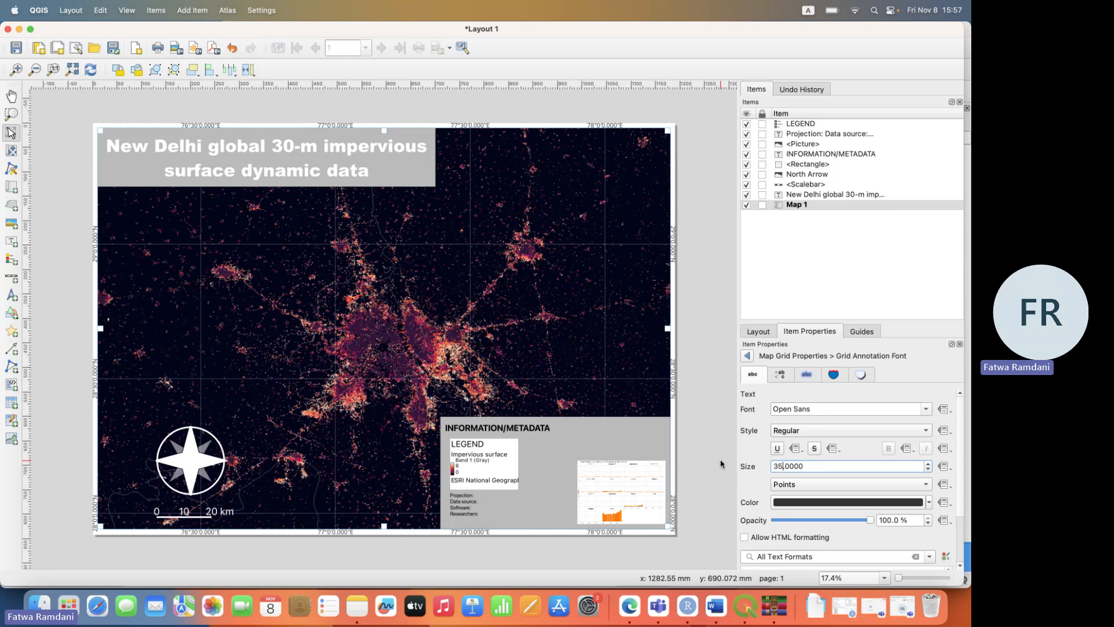
key(BackSpace)
text(0)
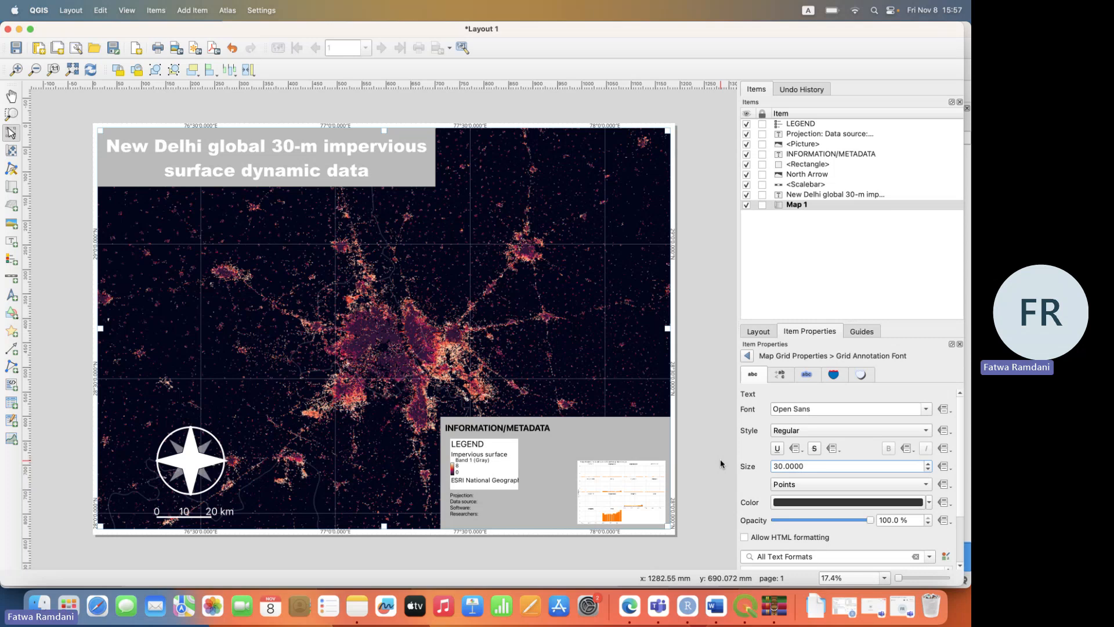
Change the grid annotation font style to ExtraBold and deselect Map 1.
click(838, 435)
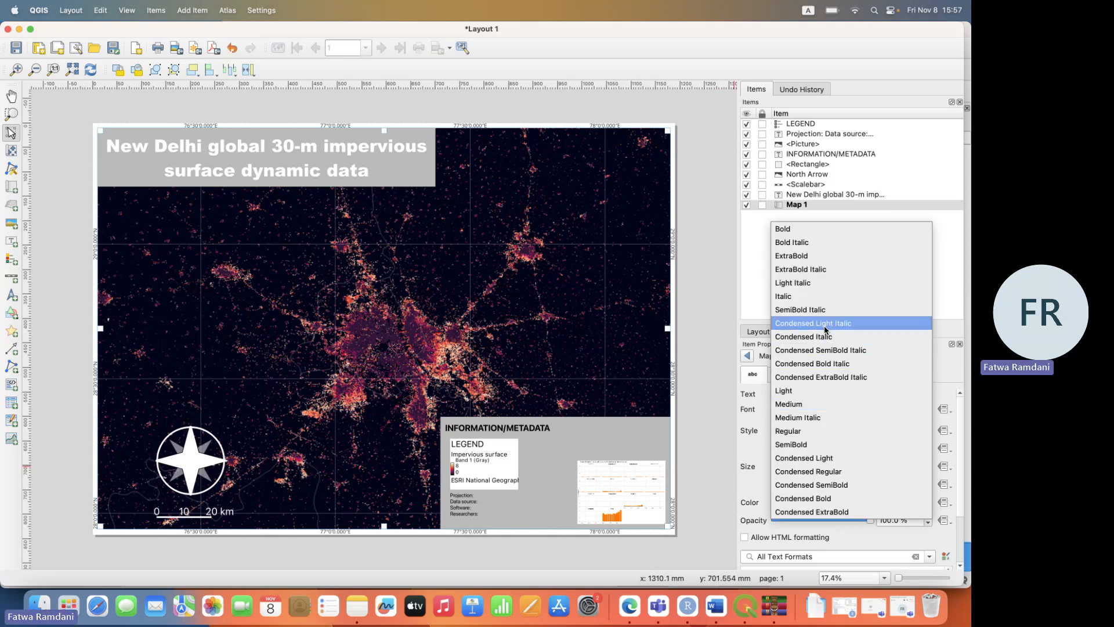
click(815, 257)
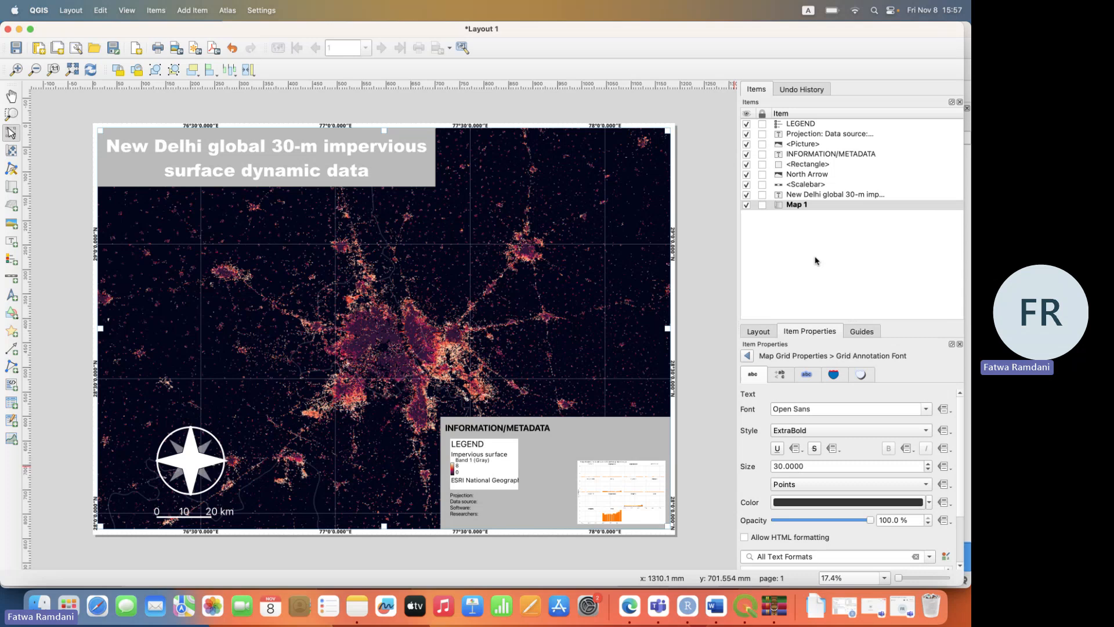
click(719, 360)
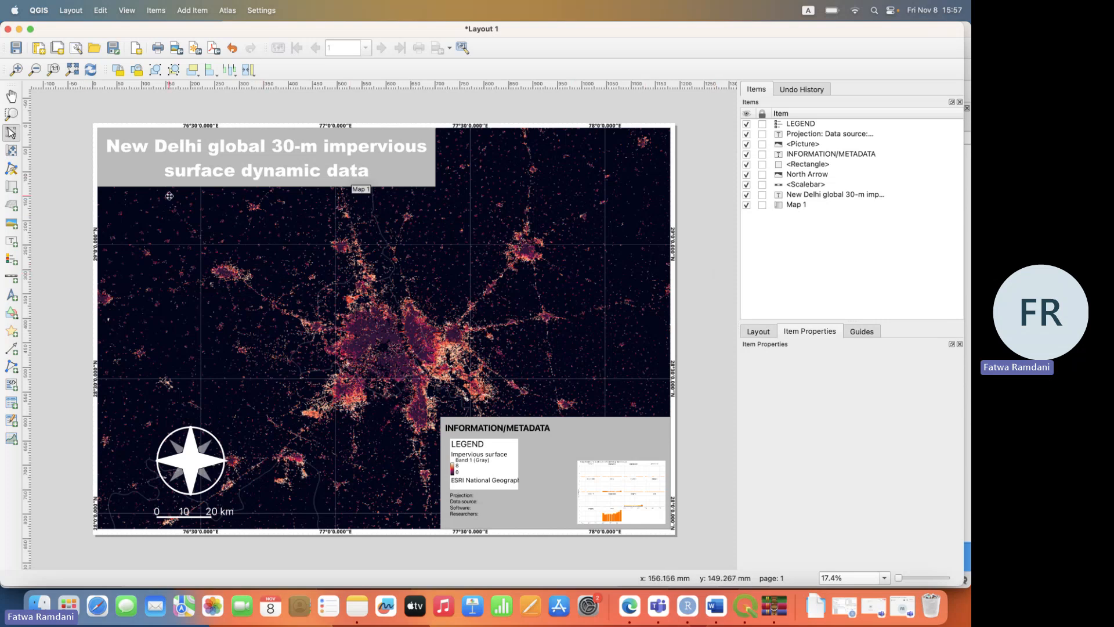
In the main QGIS project window, zoom to the India_Admin layer and show ESRI National Geographic in place of India_Impervious.
key(ctrl+Up)
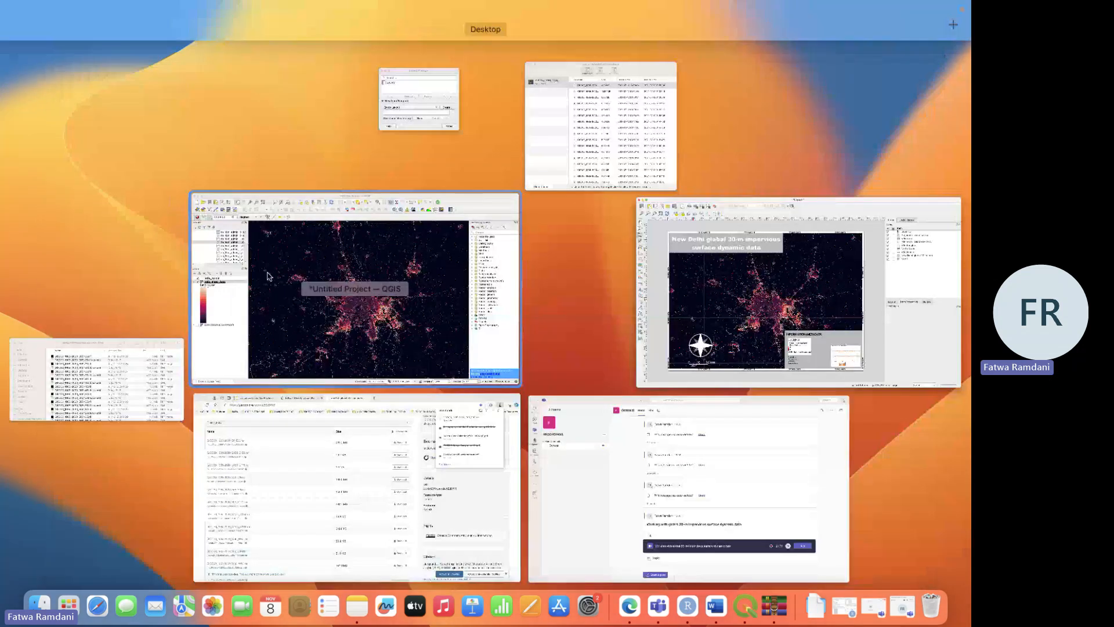
click(269, 276)
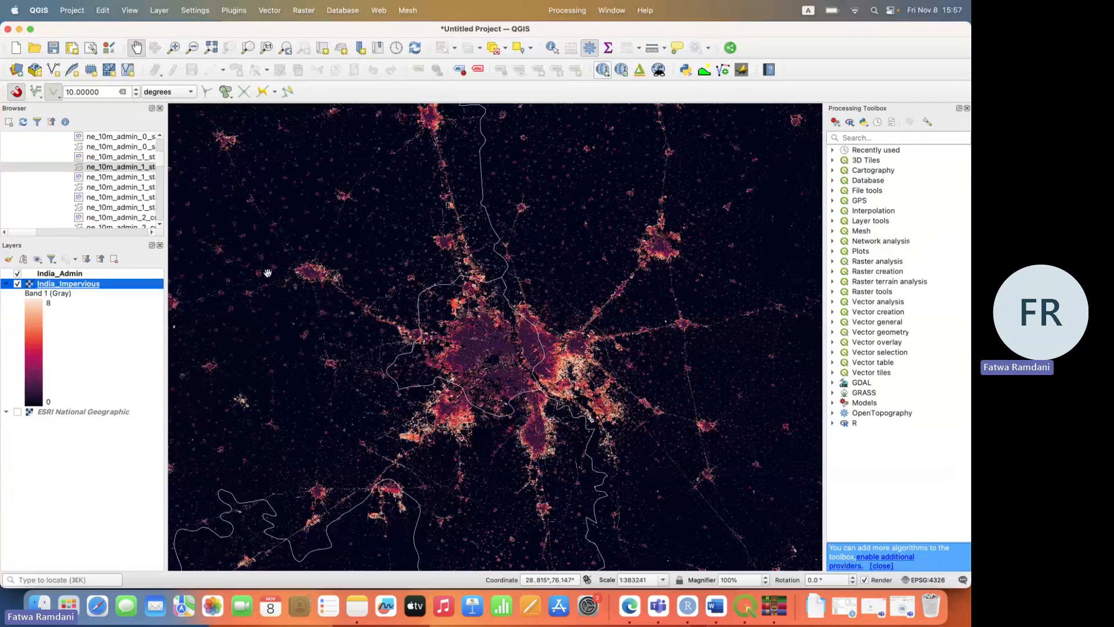
click(17, 285)
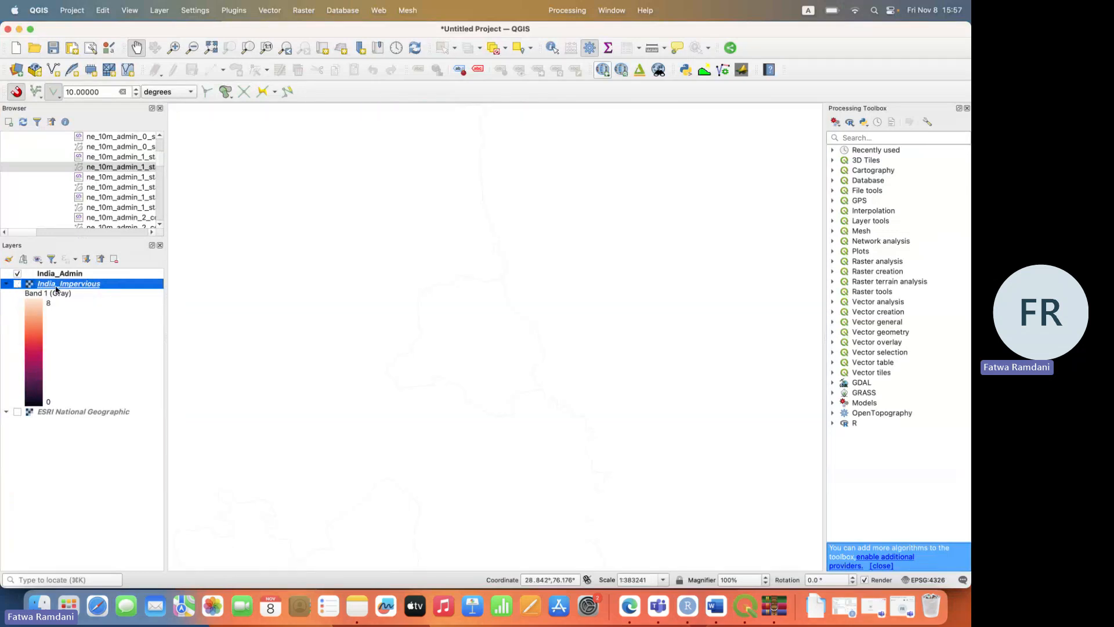
click(56, 274)
right_click(56, 274)
click(135, 276)
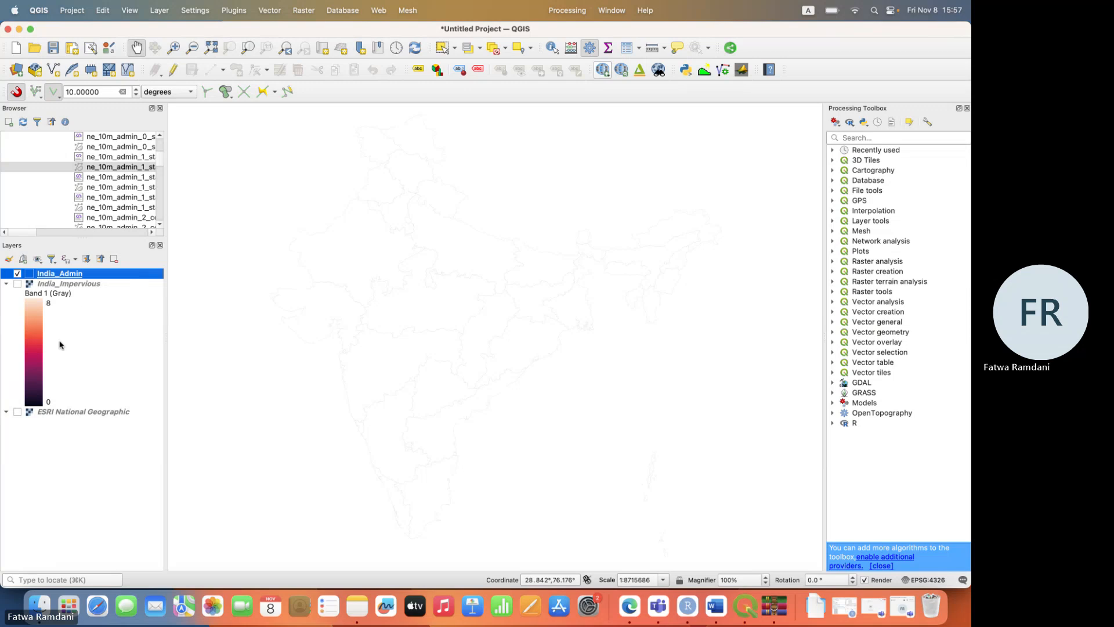
click(18, 413)
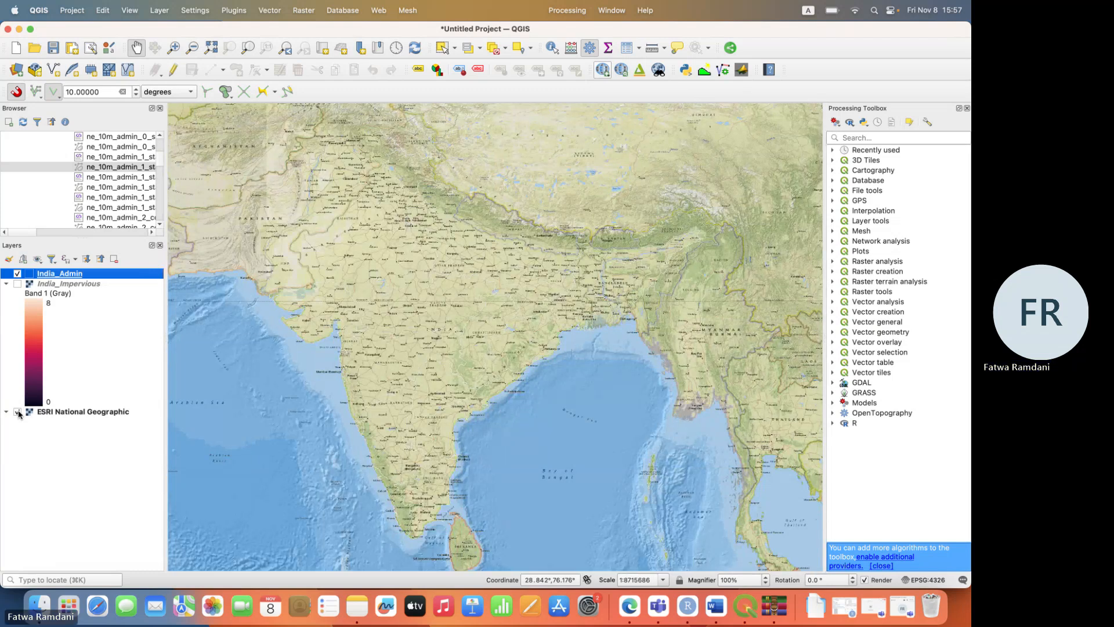
Return to the Layout 1 window and enable Lock layers for Map 1.
key(ctrl+Up)
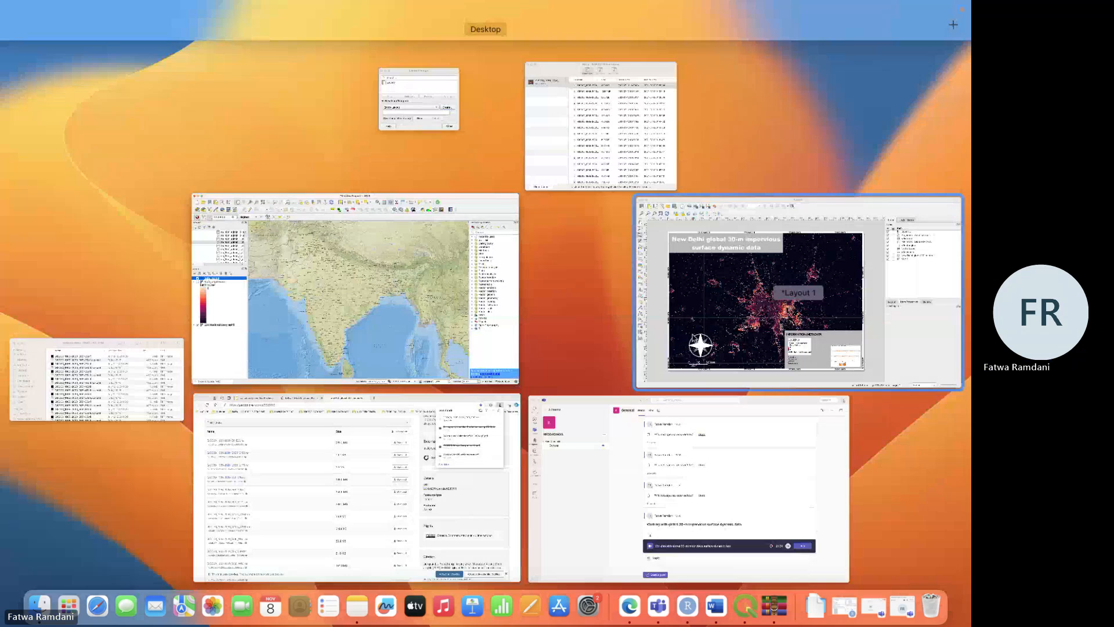
click(694, 338)
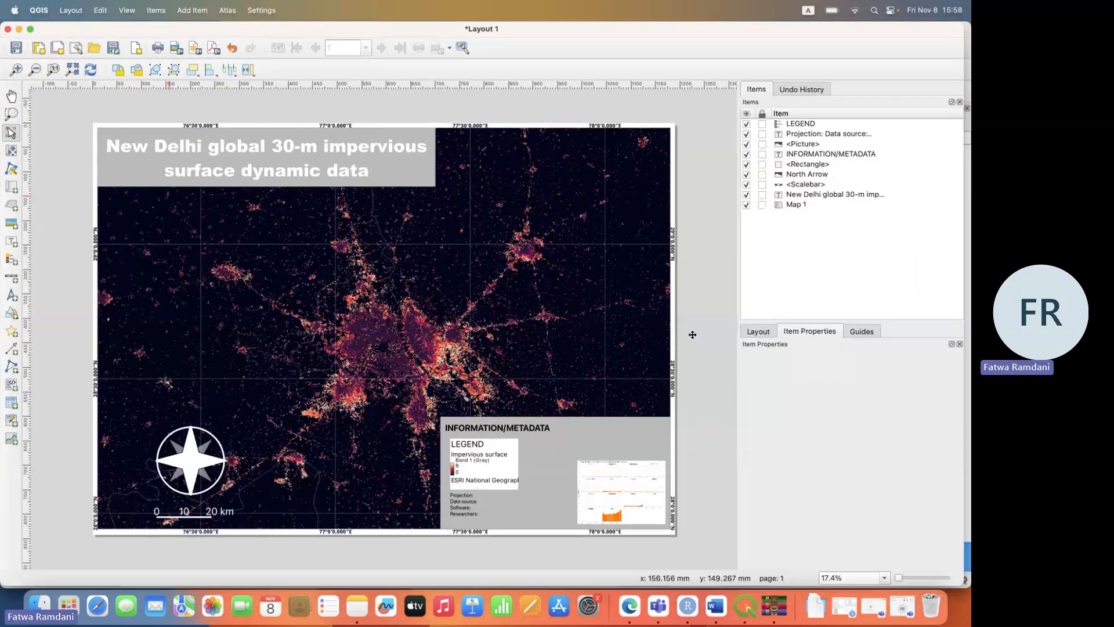
click(453, 296)
click(780, 528)
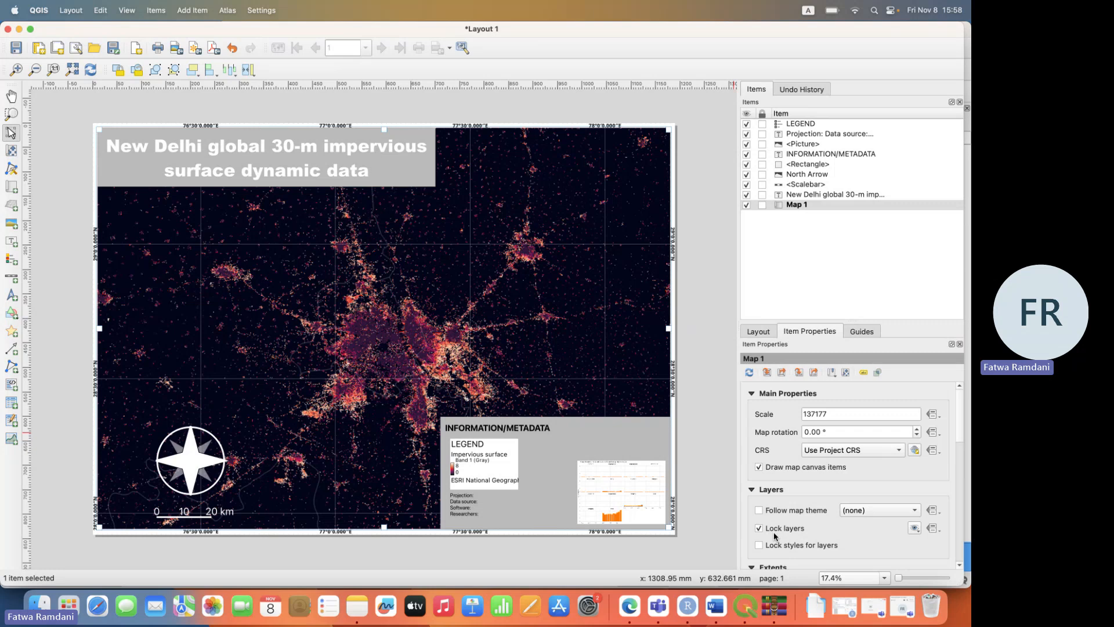
Add a second map to the layout in the page's upper-right corner, showing the India view, and deselect it.
key(ctrl+Up)
click(284, 315)
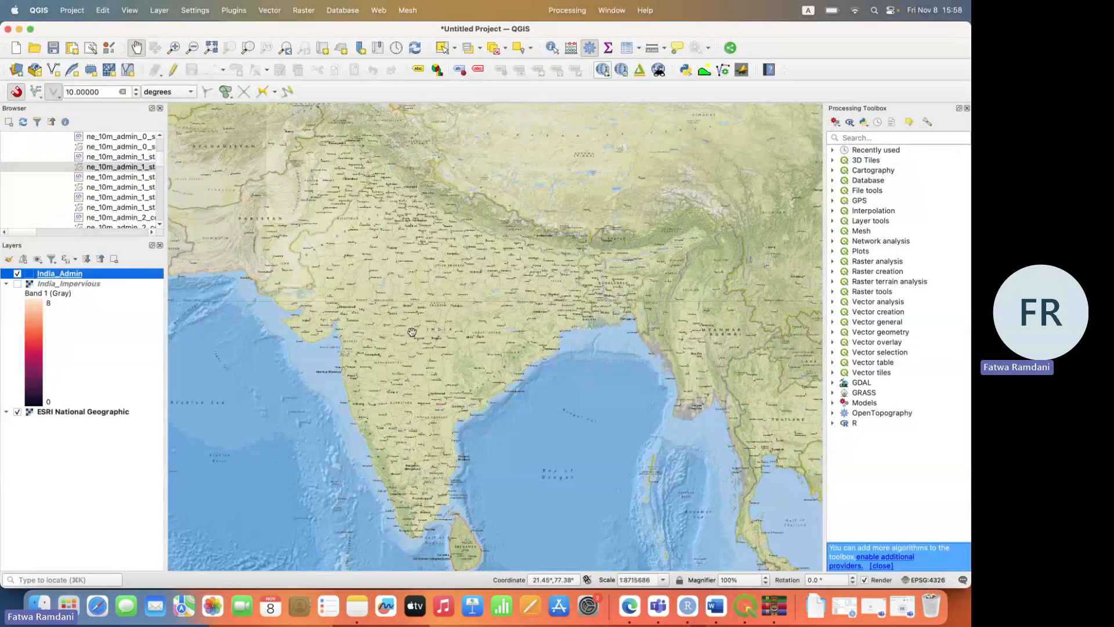
key(ctrl+Up)
click(838, 340)
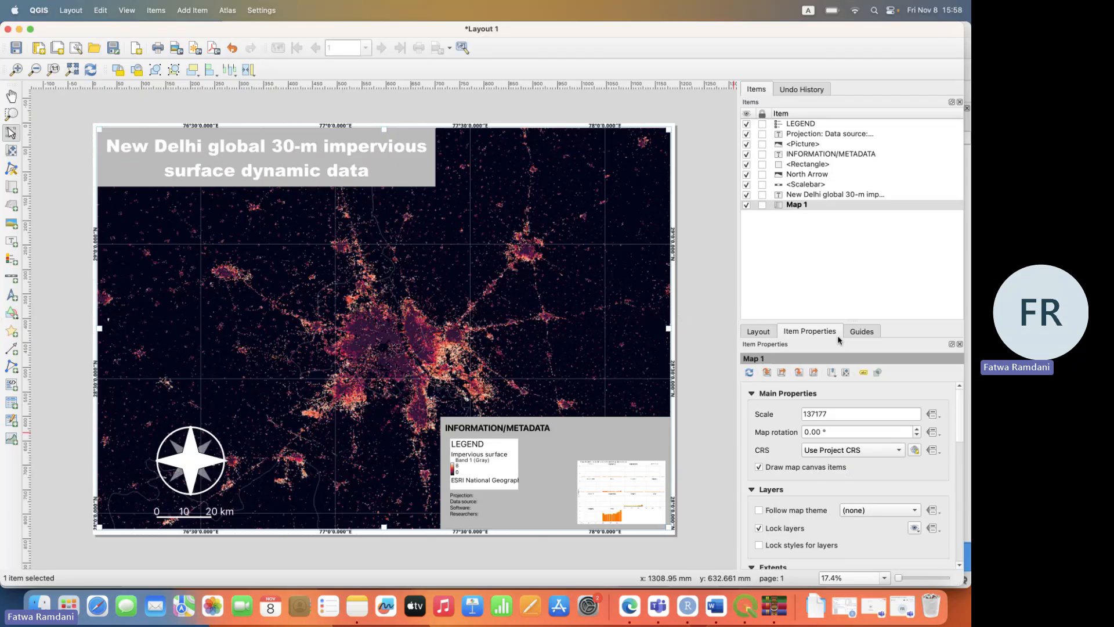
click(197, 10)
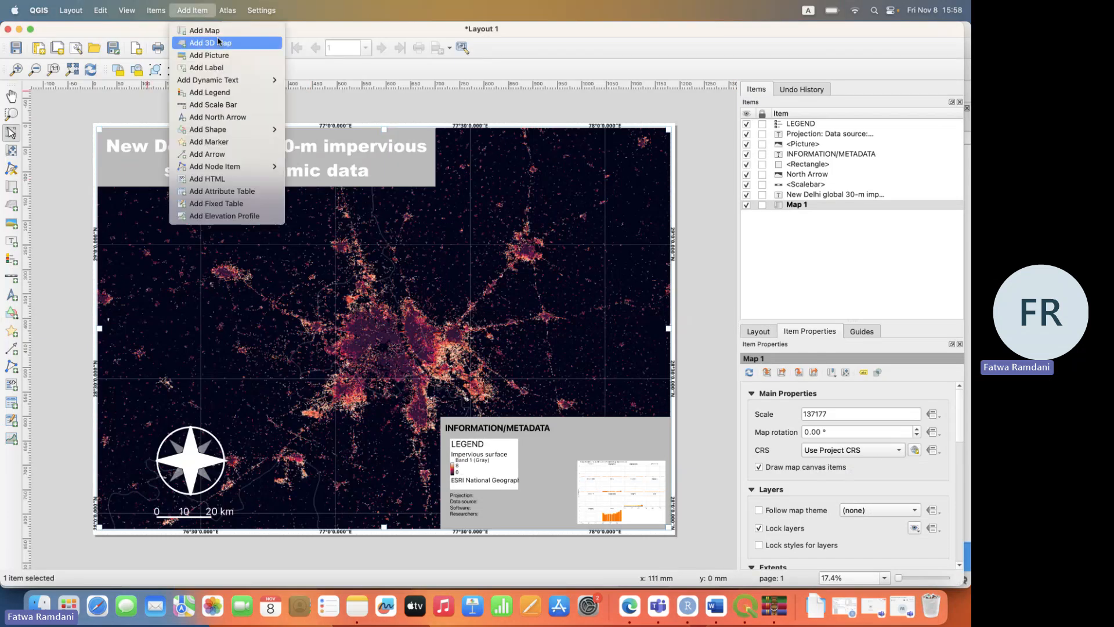
click(204, 30)
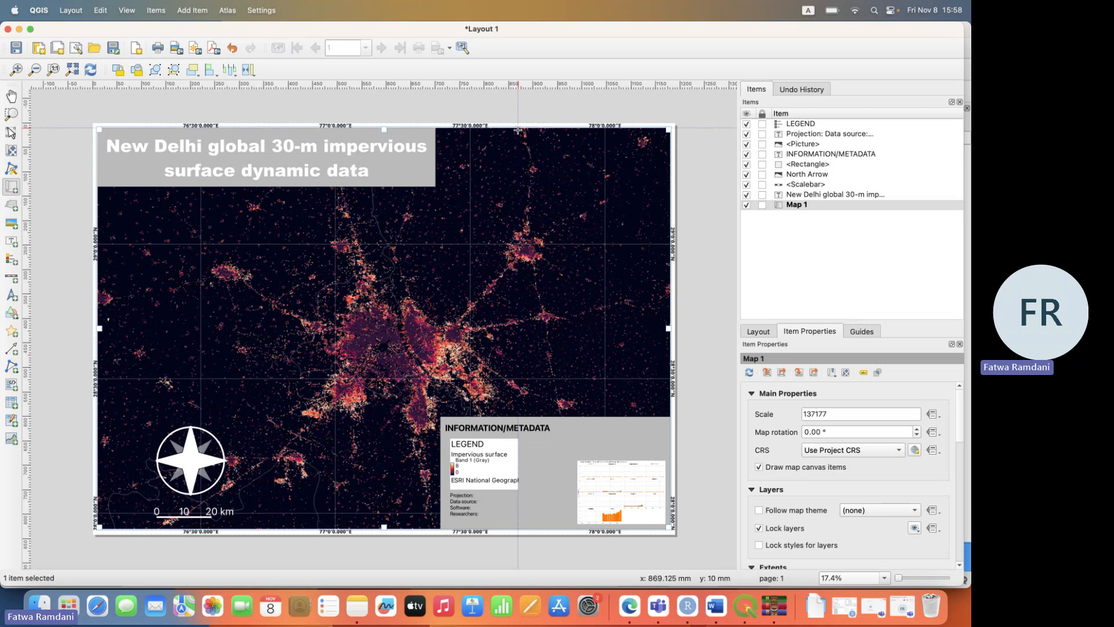
drag(509, 130, 670, 291)
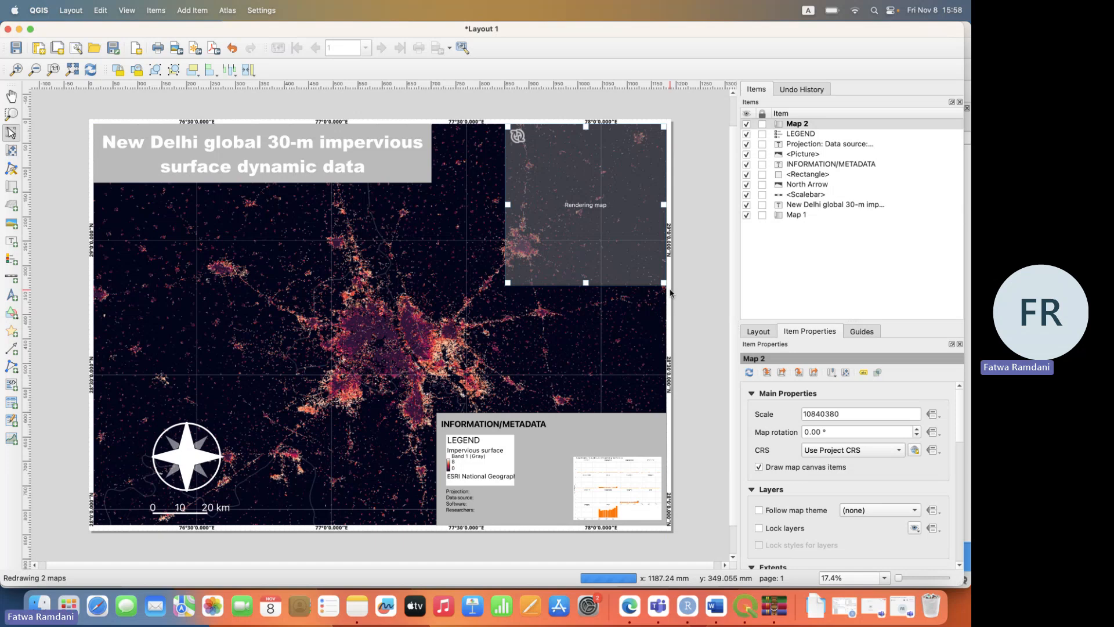
click(704, 245)
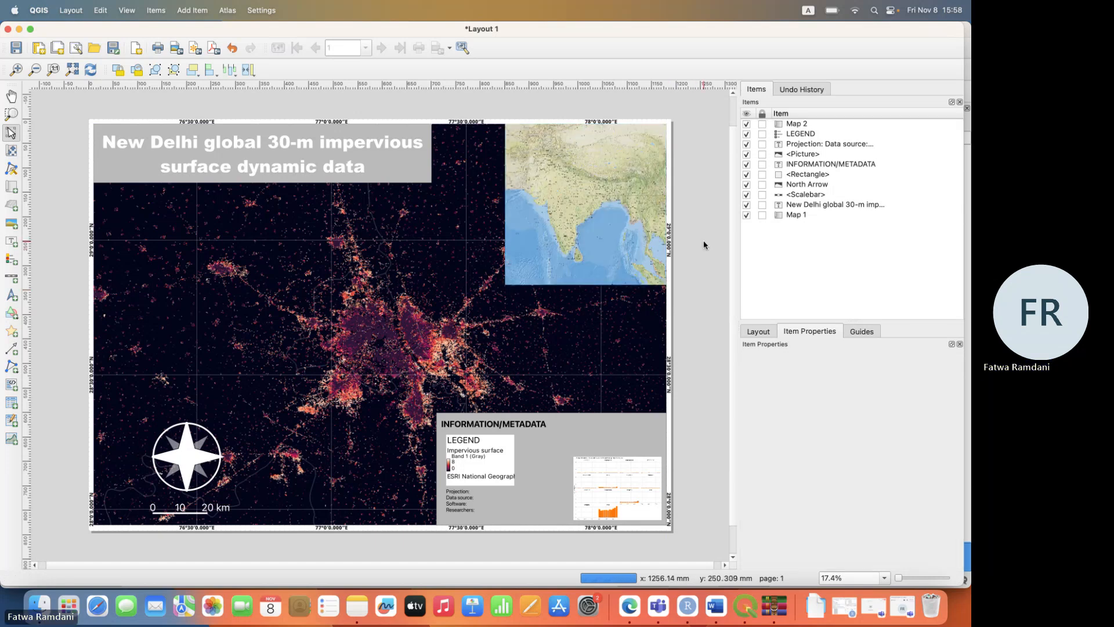
Select Map 2 and enable Lock layers for it.
click(605, 216)
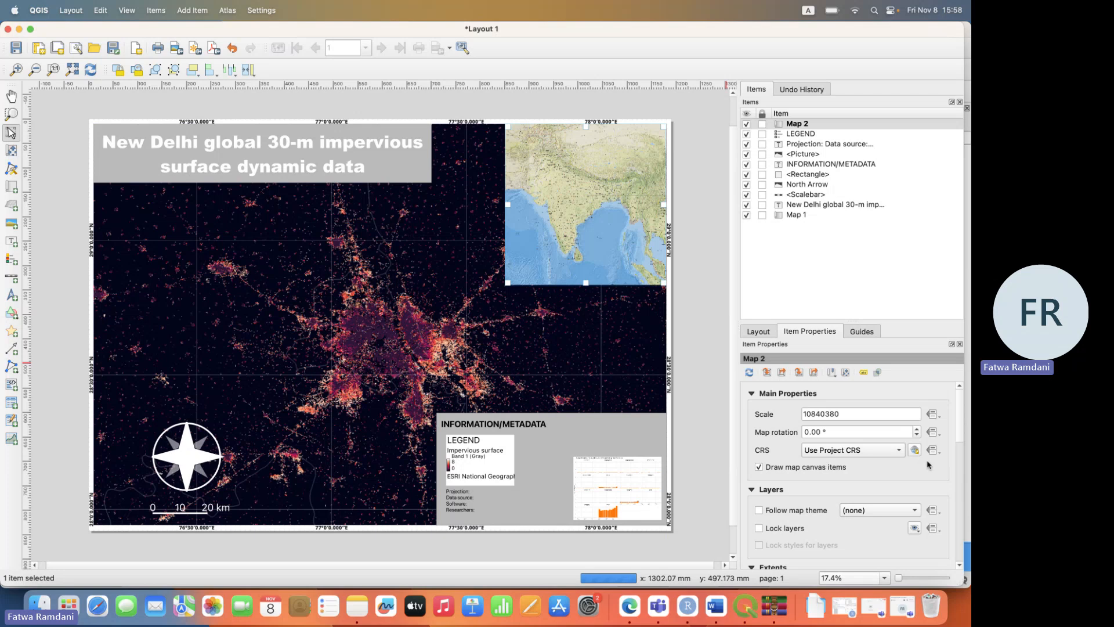
scroll(933, 470, down, 3)
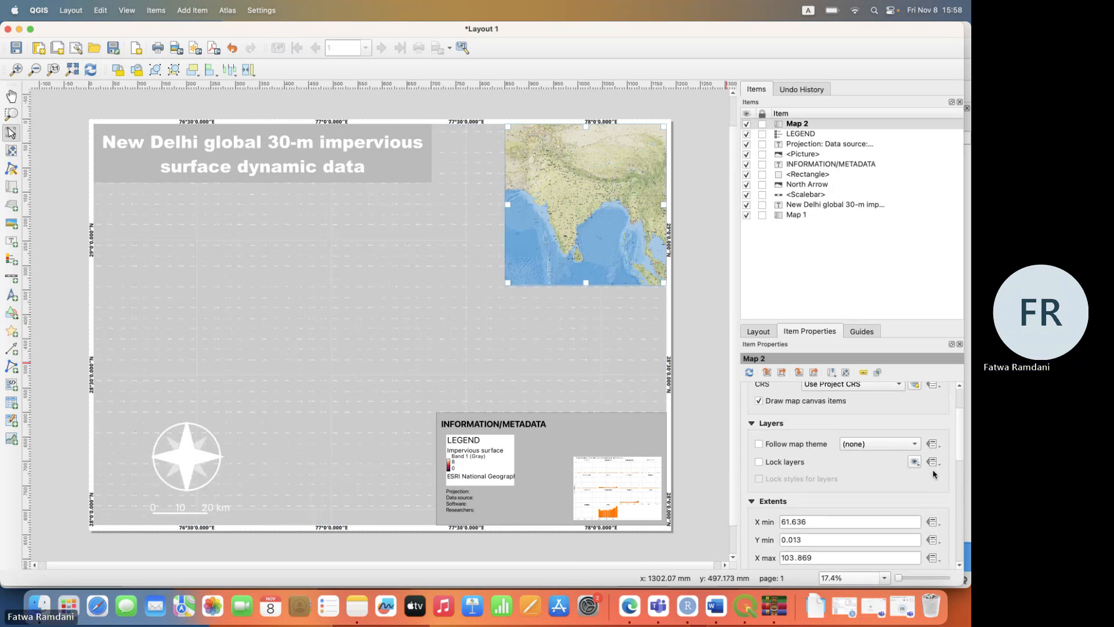
click(779, 463)
Add an overview to Map 2 with Map 1 as its map frame.
scroll(880, 485, down, 2)
scroll(889, 490, down, 3)
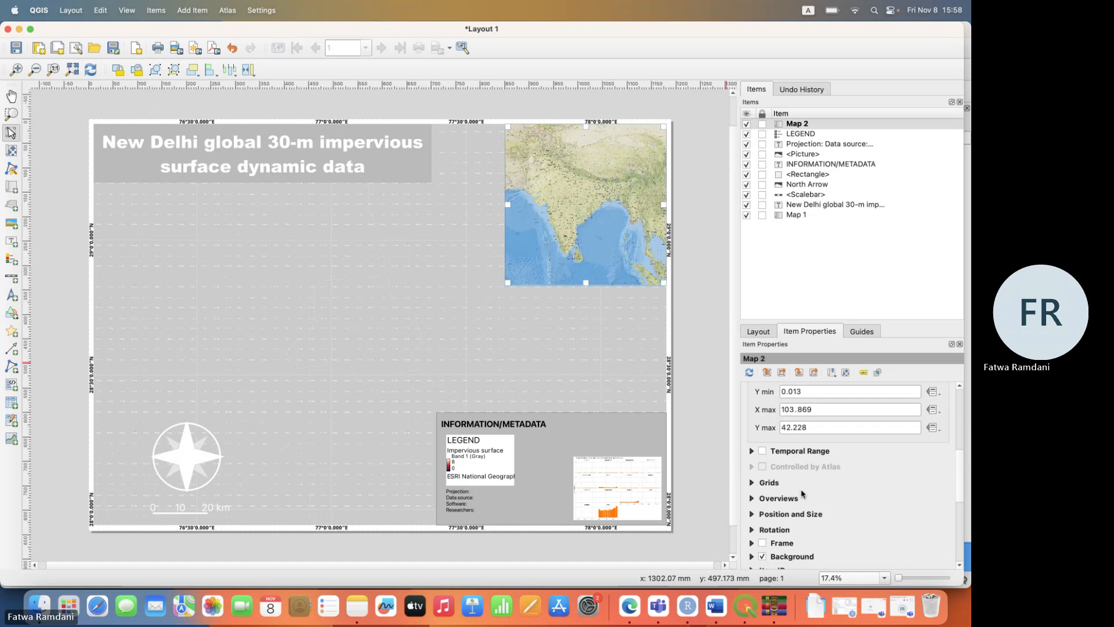
click(752, 500)
click(790, 409)
click(923, 489)
click(887, 489)
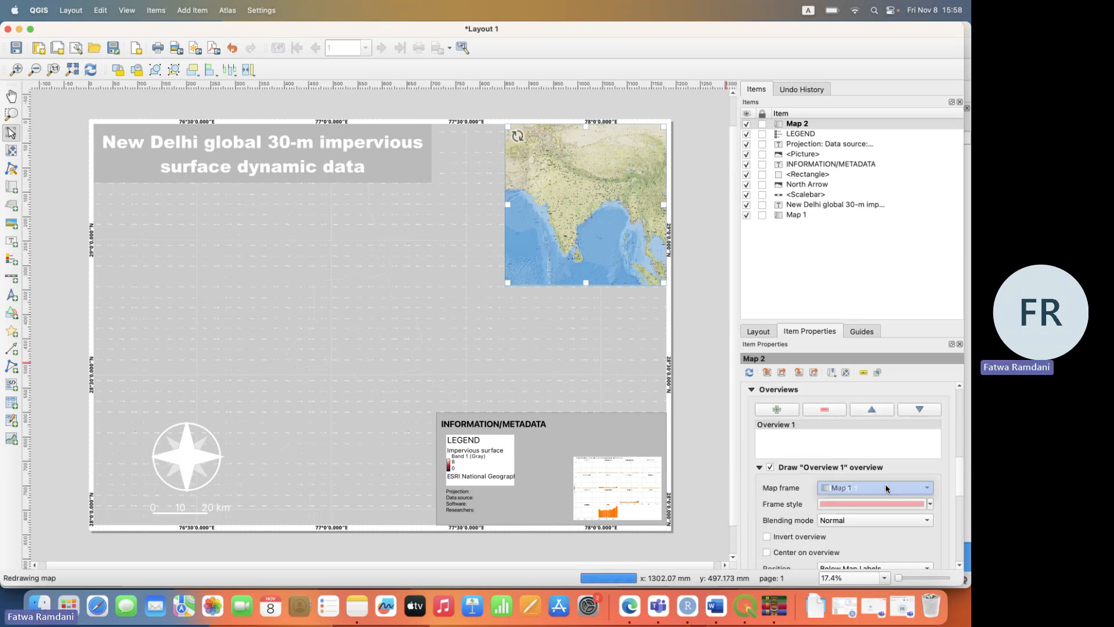
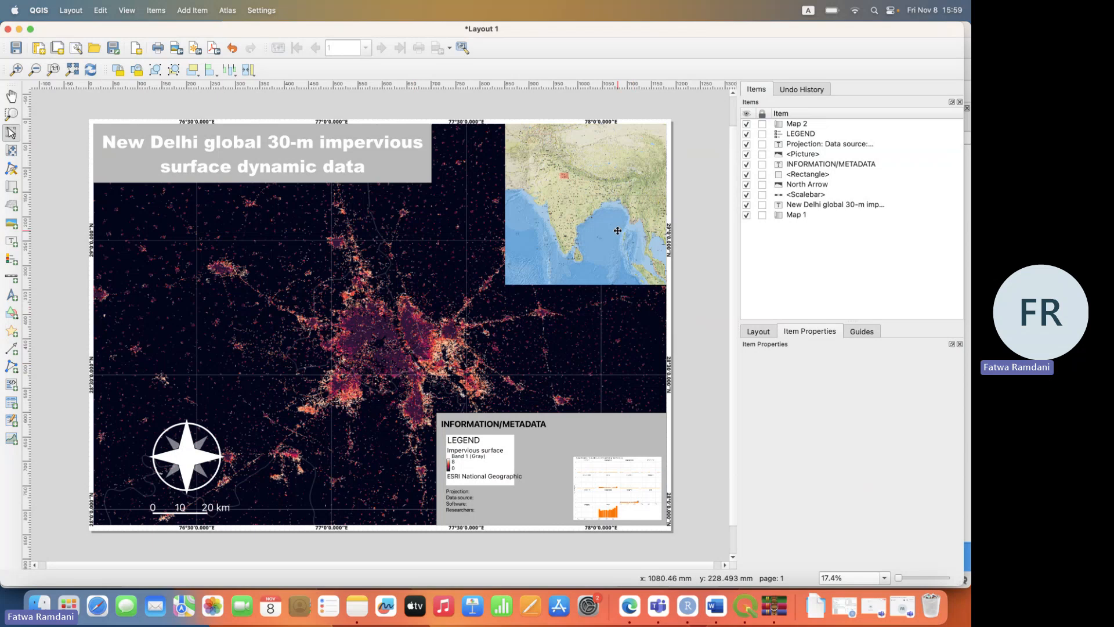
Draw an ellipse over the middle of Map 1 and enlarge it into a near-circle spanning the map's full height.
click(11, 315)
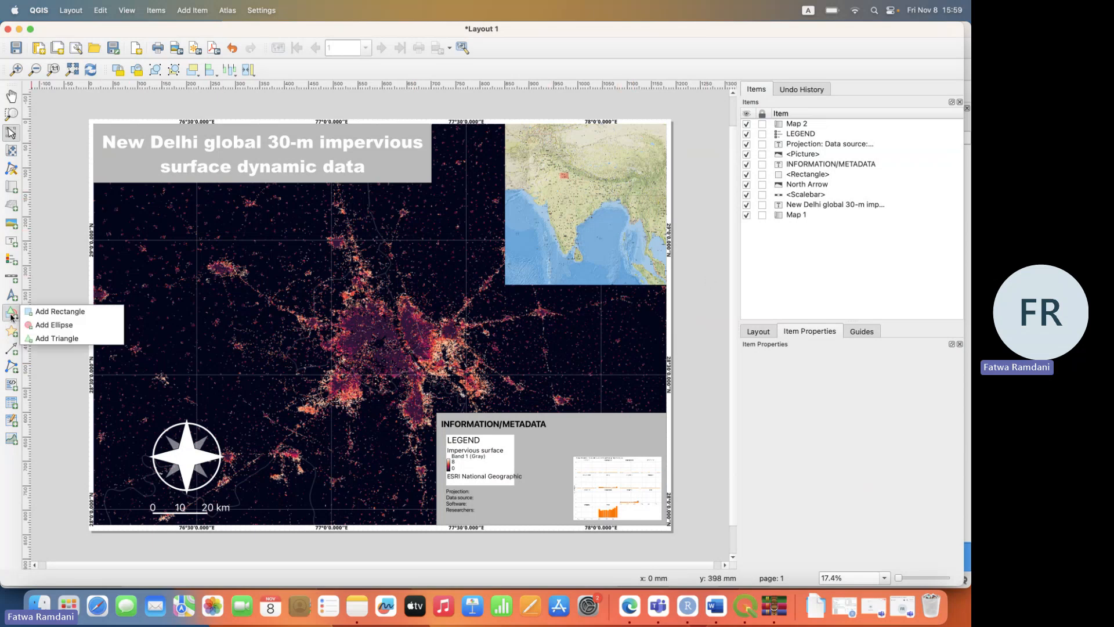
click(70, 330)
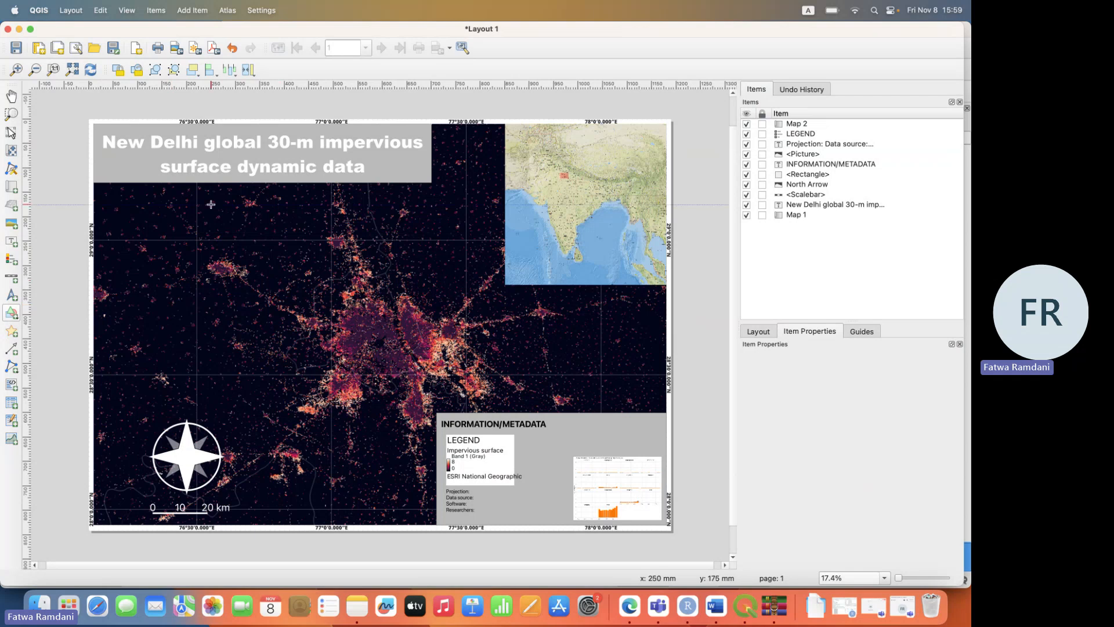
drag(422, 385, 550, 520)
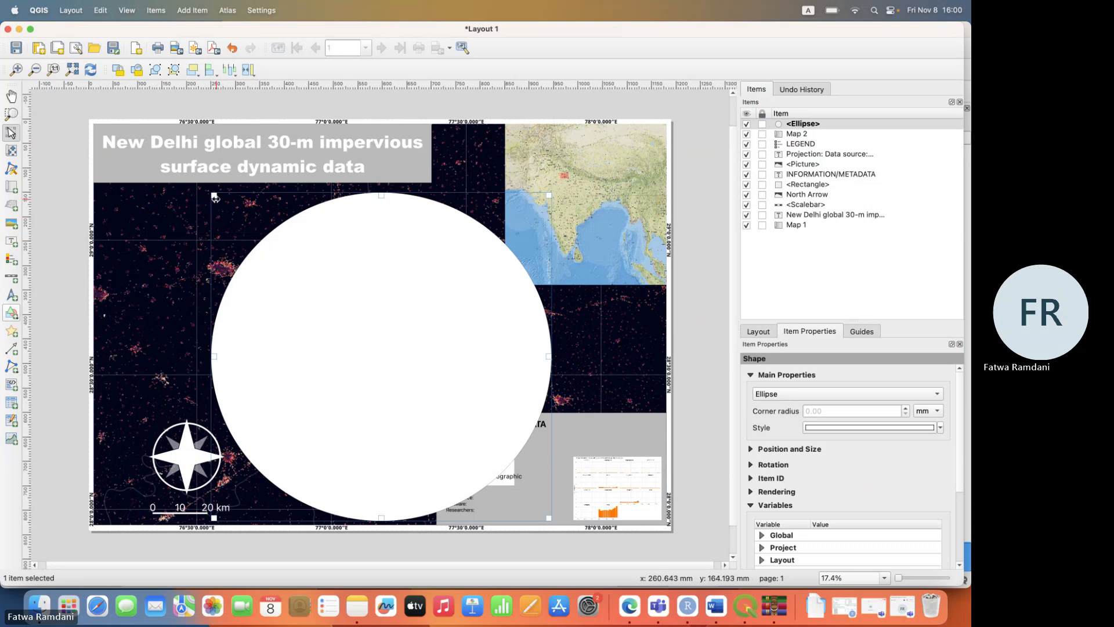
drag(214, 193, 174, 126)
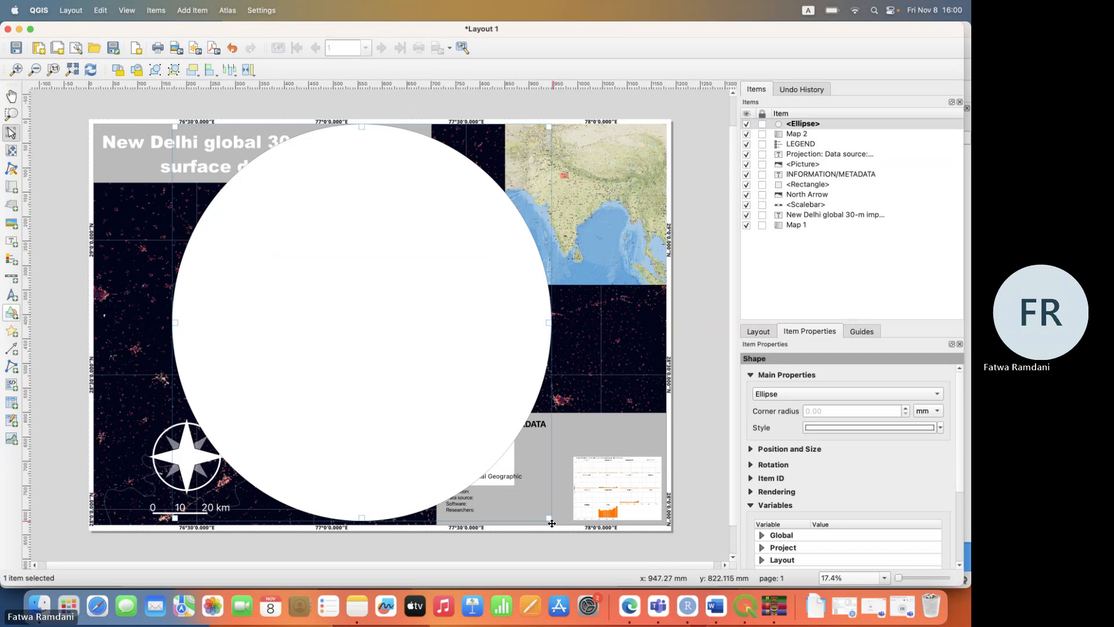
drag(551, 520, 572, 524)
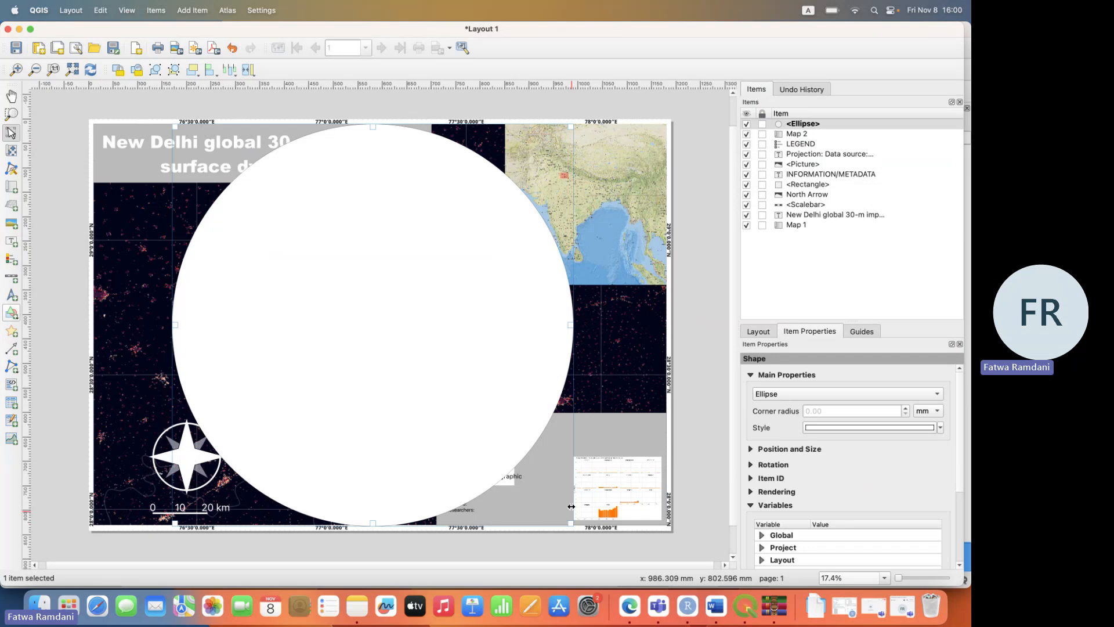
click(682, 327)
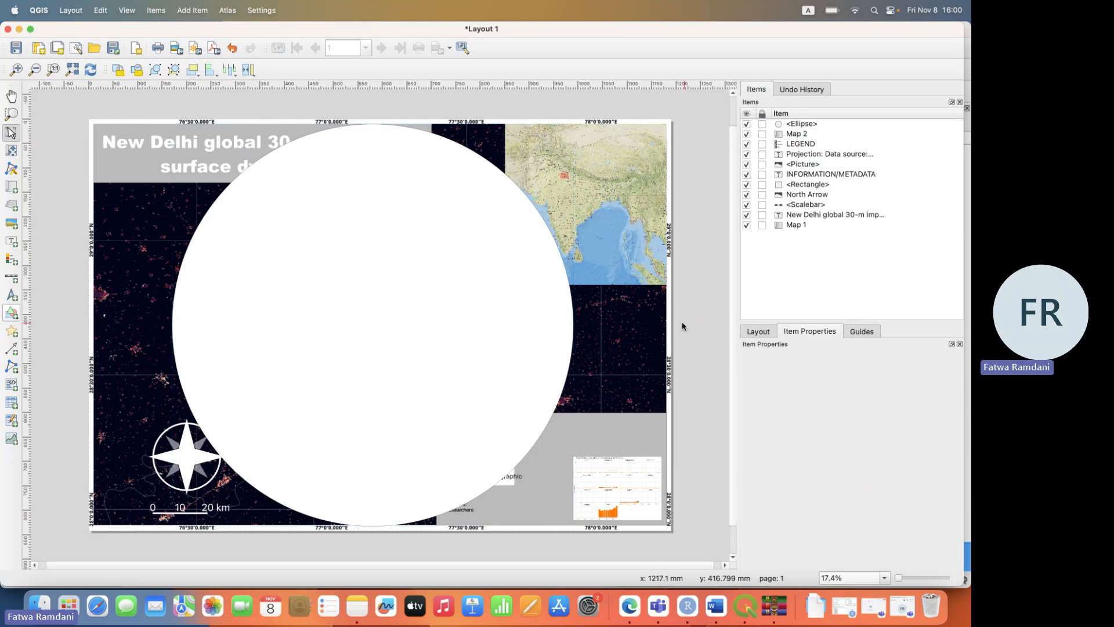
In Map 1's clipping settings, enable Clip to item and use the ellipse as the clipping shape.
click(617, 334)
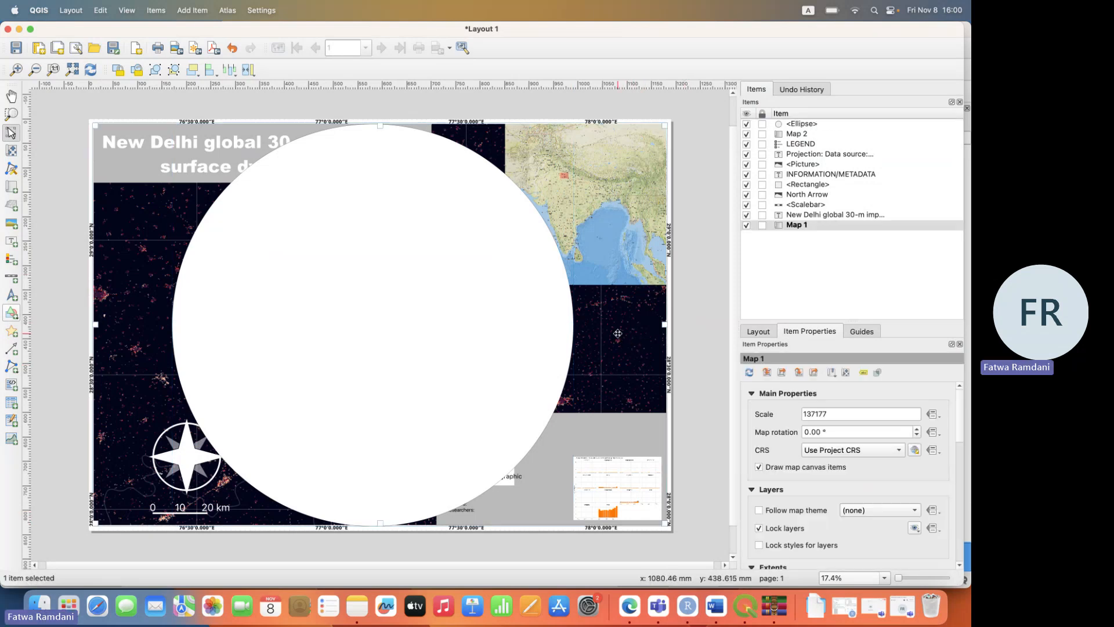
click(877, 375)
scroll(901, 453, down, 5)
click(778, 438)
click(782, 479)
click(780, 479)
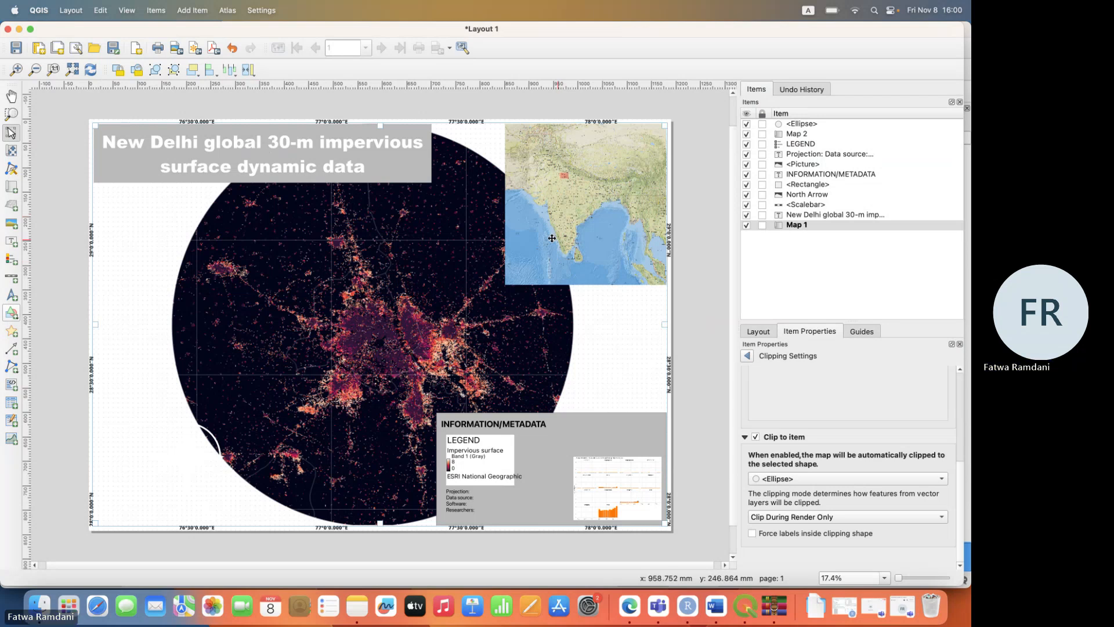
Refresh the layout and examine the overview marker around New Delhi on Map 2 up close, returning to the full page.
click(565, 212)
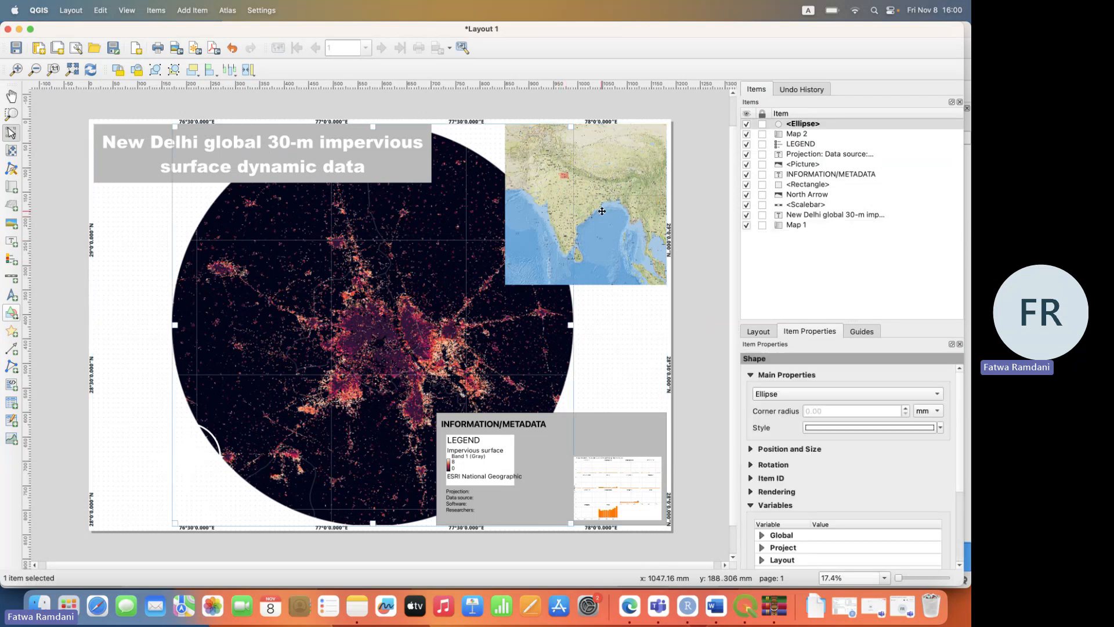
click(42, 135)
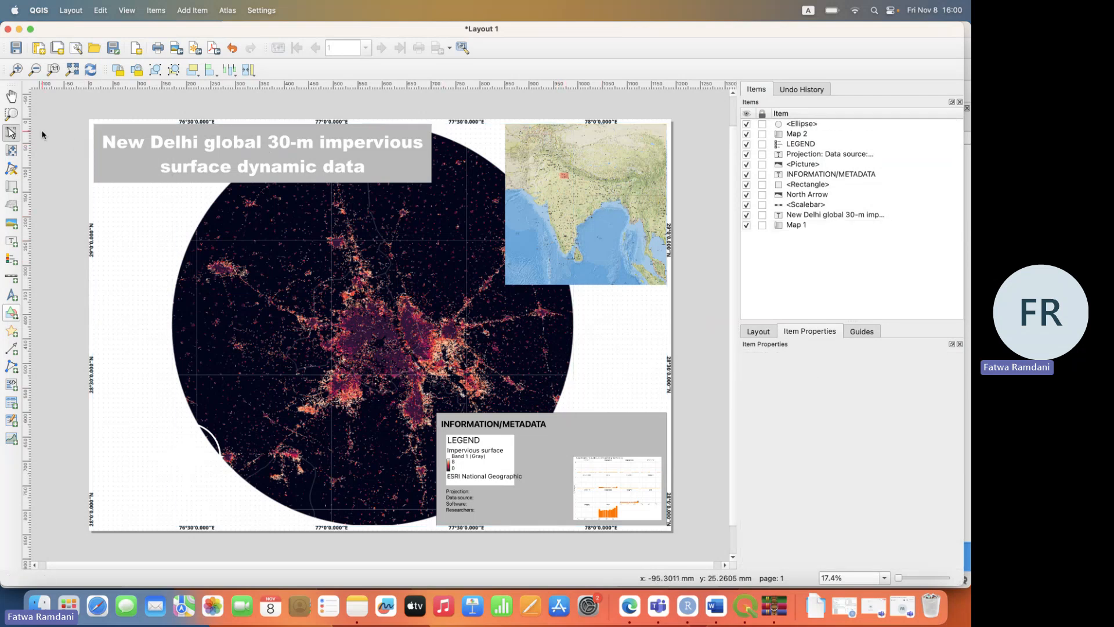
click(91, 69)
click(11, 114)
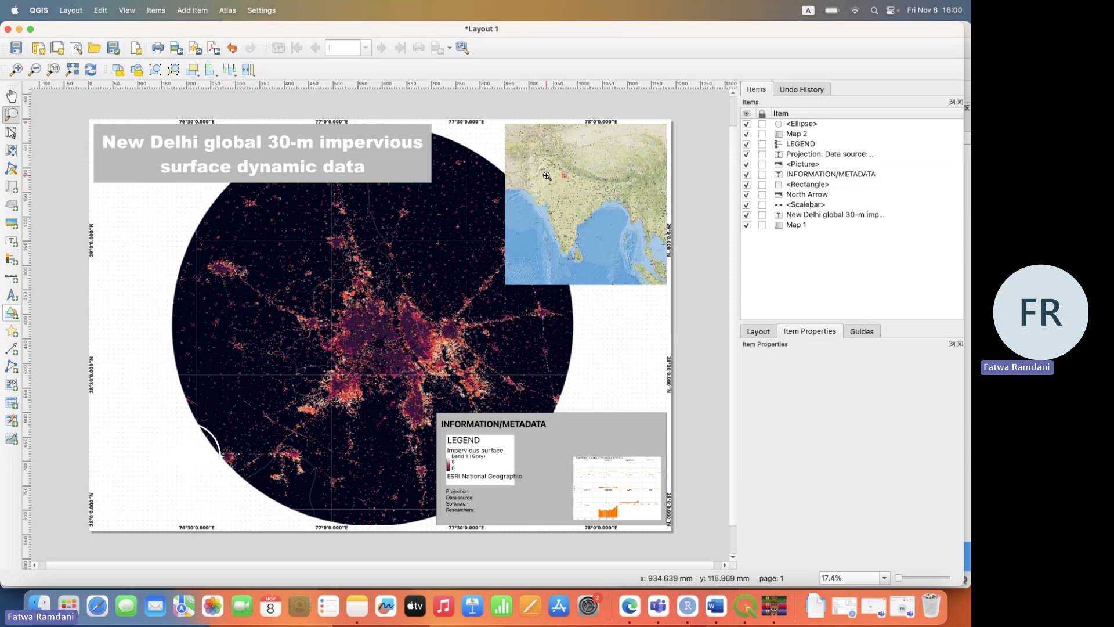
drag(552, 165, 590, 200)
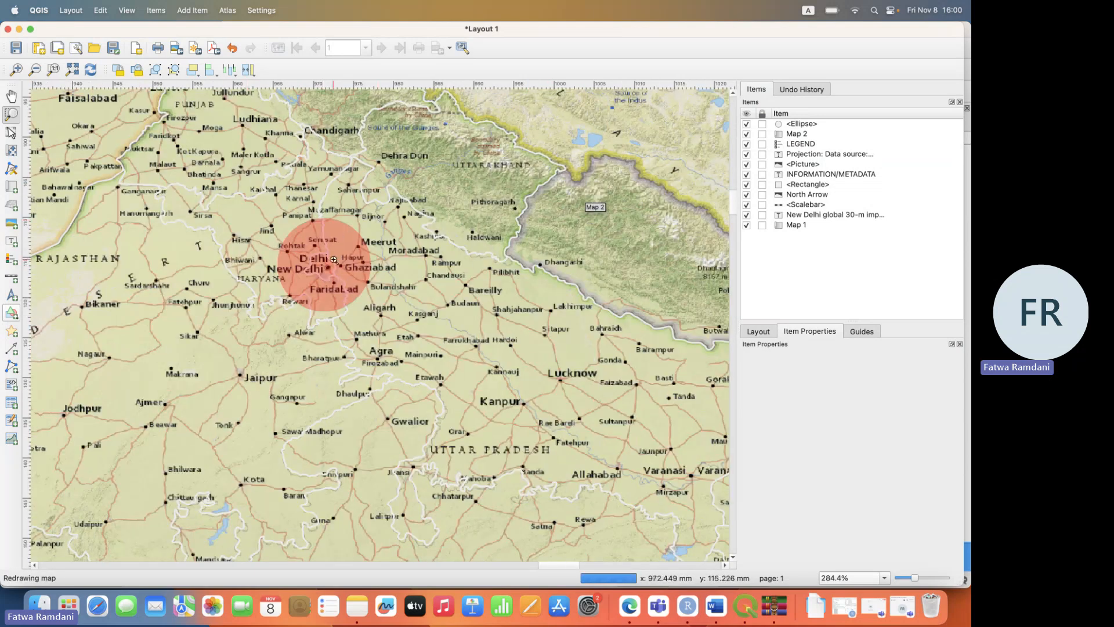
click(74, 70)
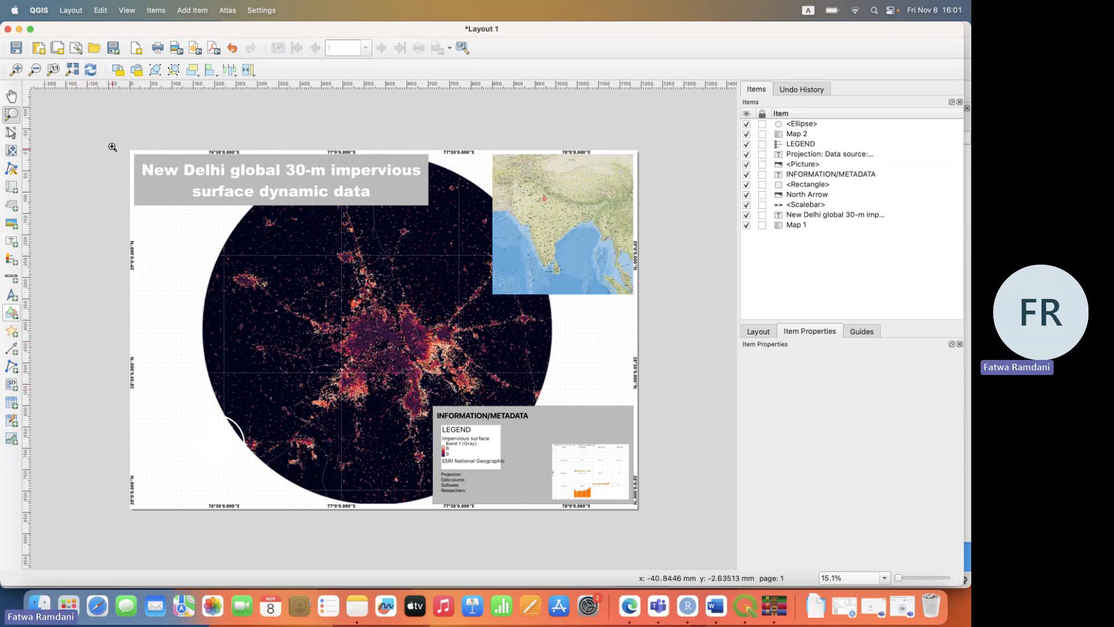
click(177, 52)
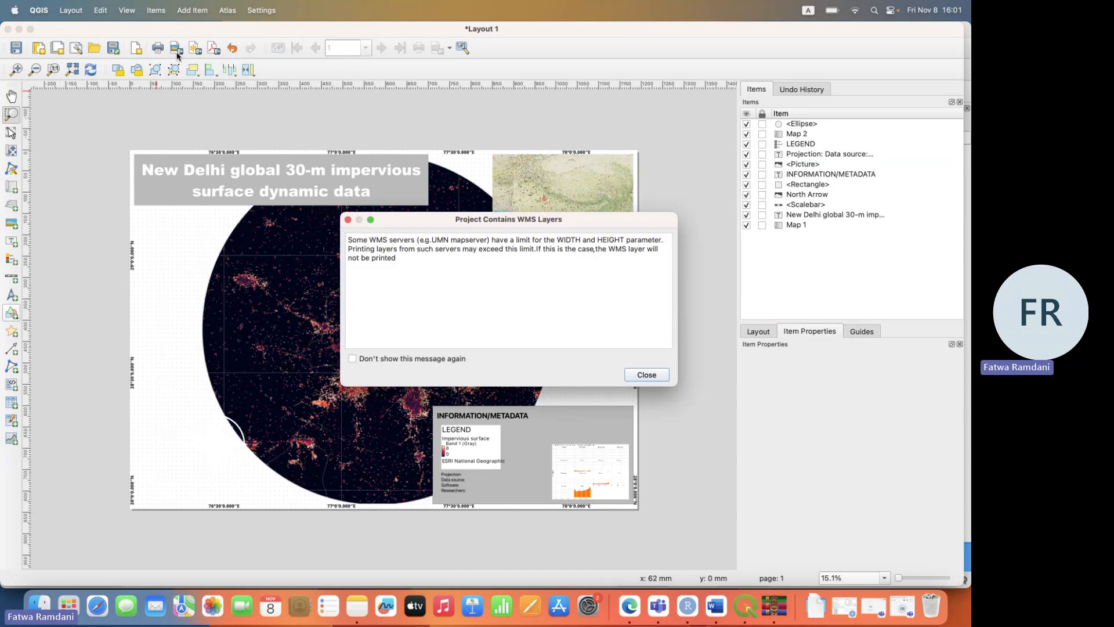
click(656, 378)
click(558, 320)
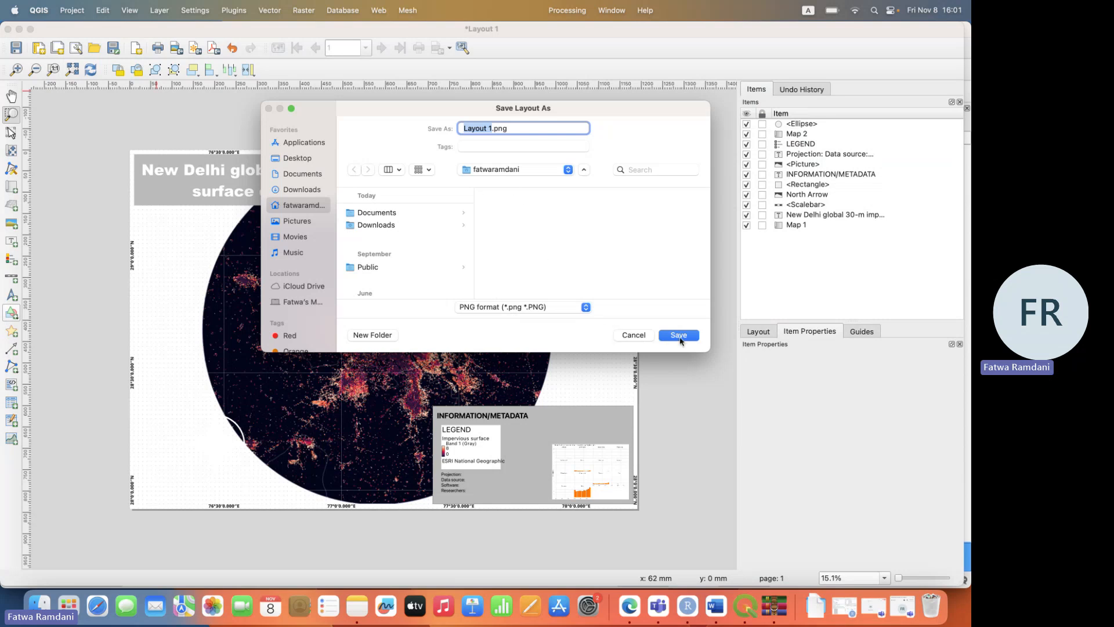
click(633, 335)
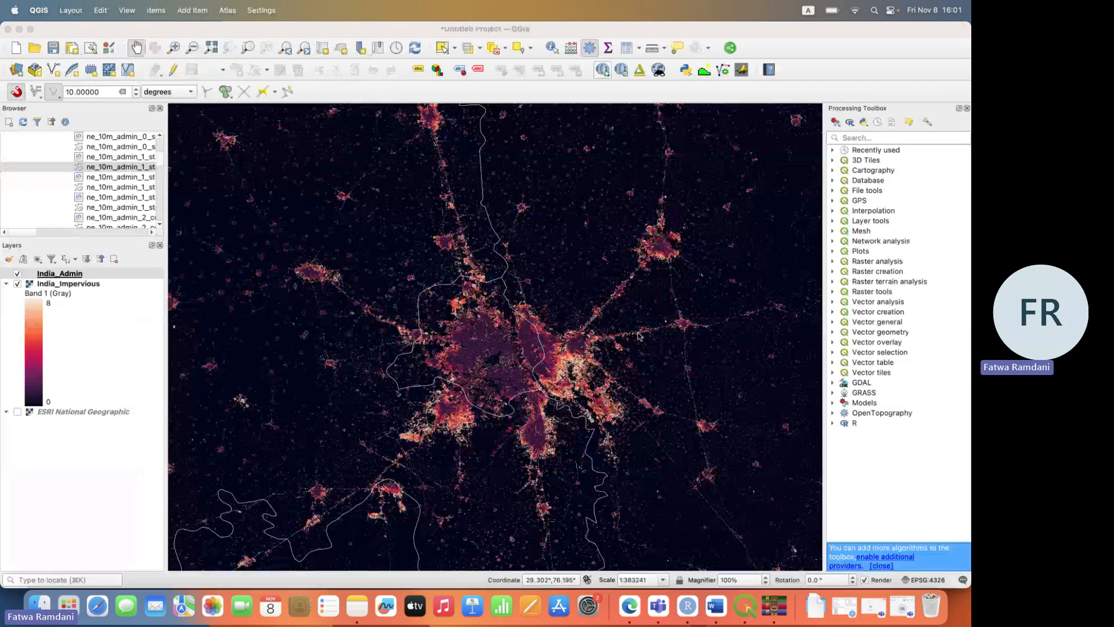
key(ctrl+Up)
click(666, 311)
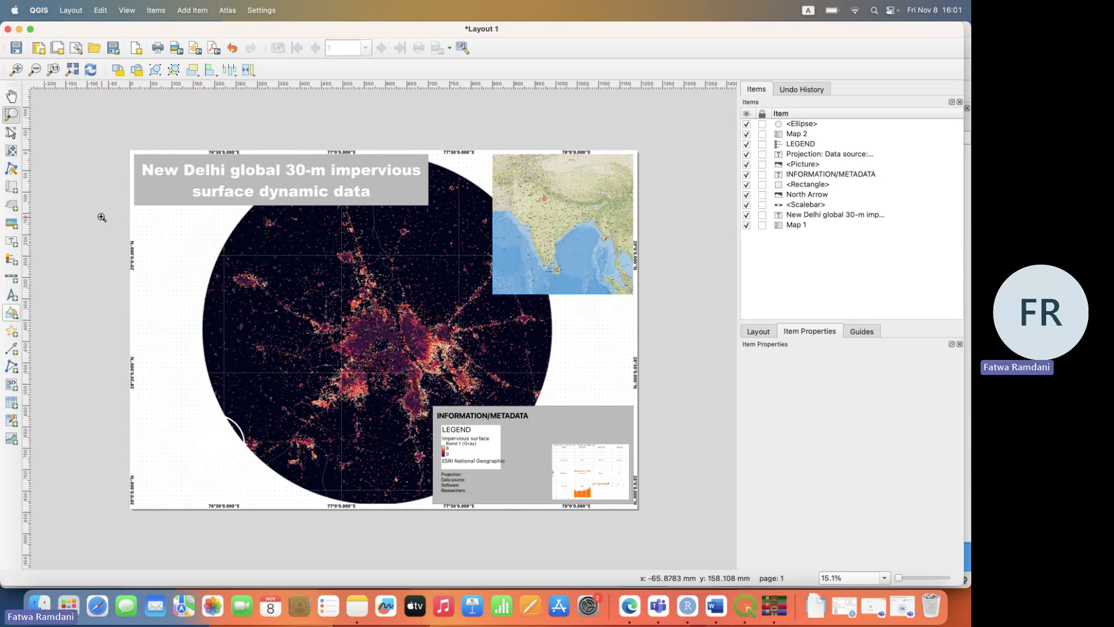
Set the scale bar's primary fill, secondary fill and line style to black.
click(14, 137)
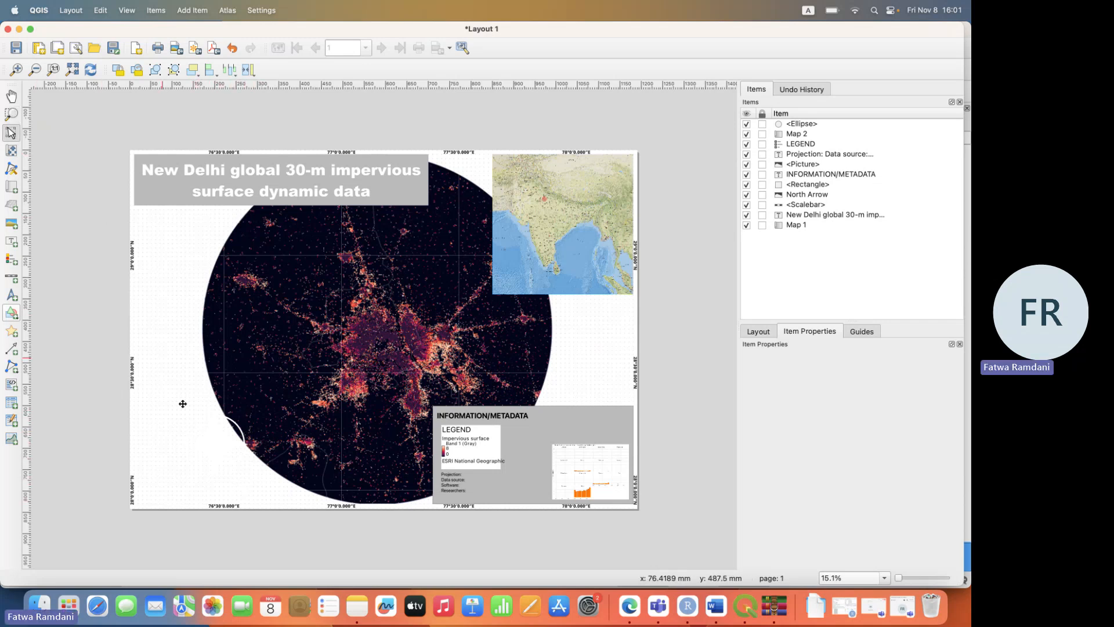
click(220, 434)
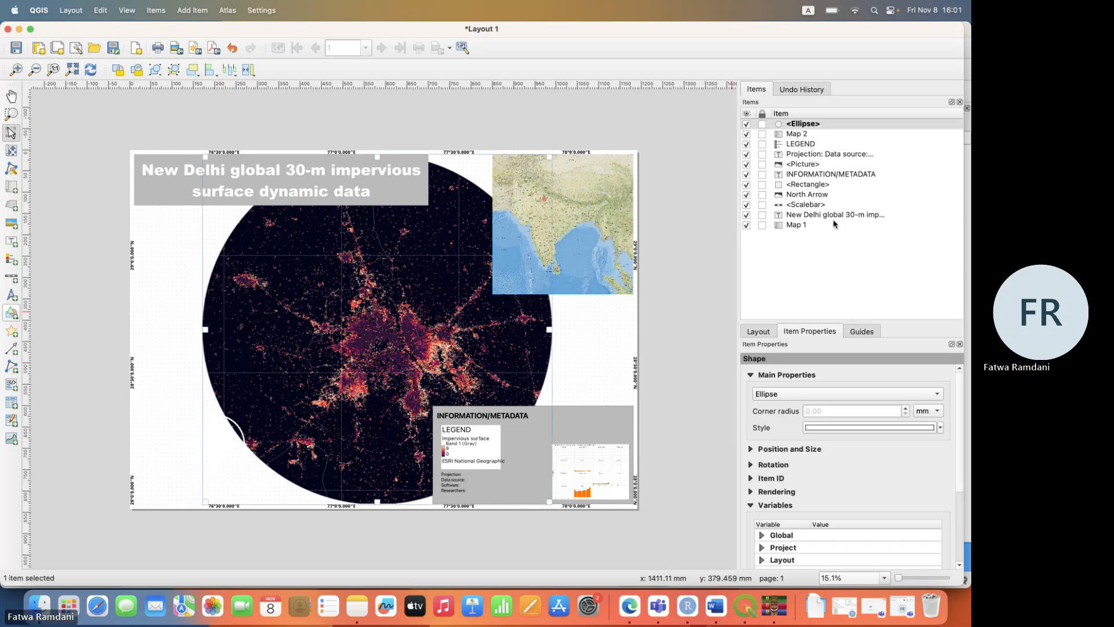
click(808, 205)
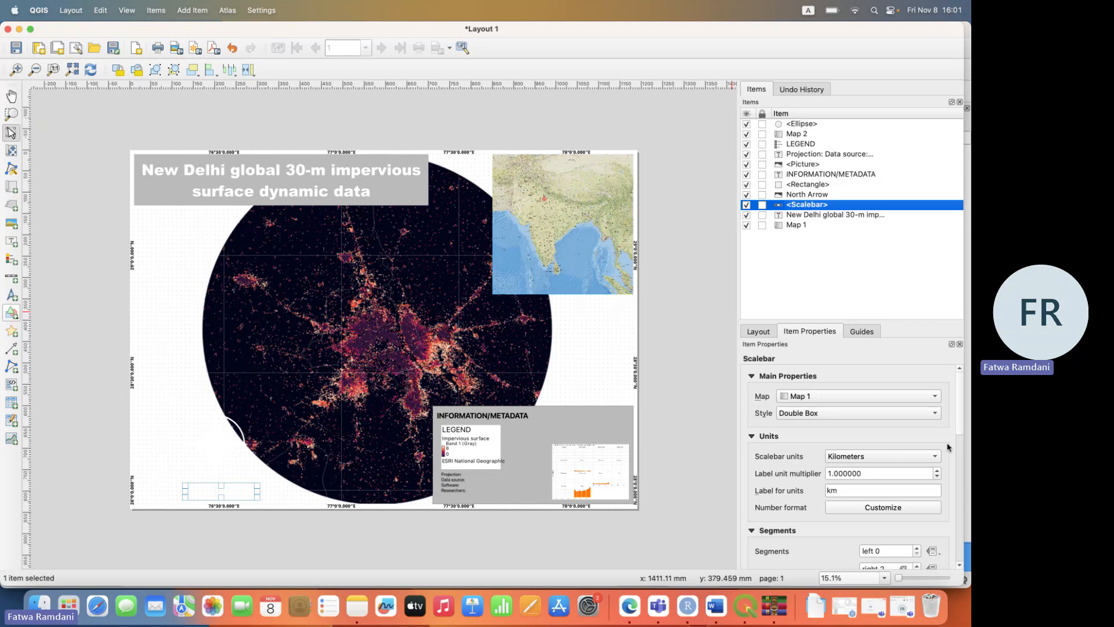
scroll(948, 447, down, 15)
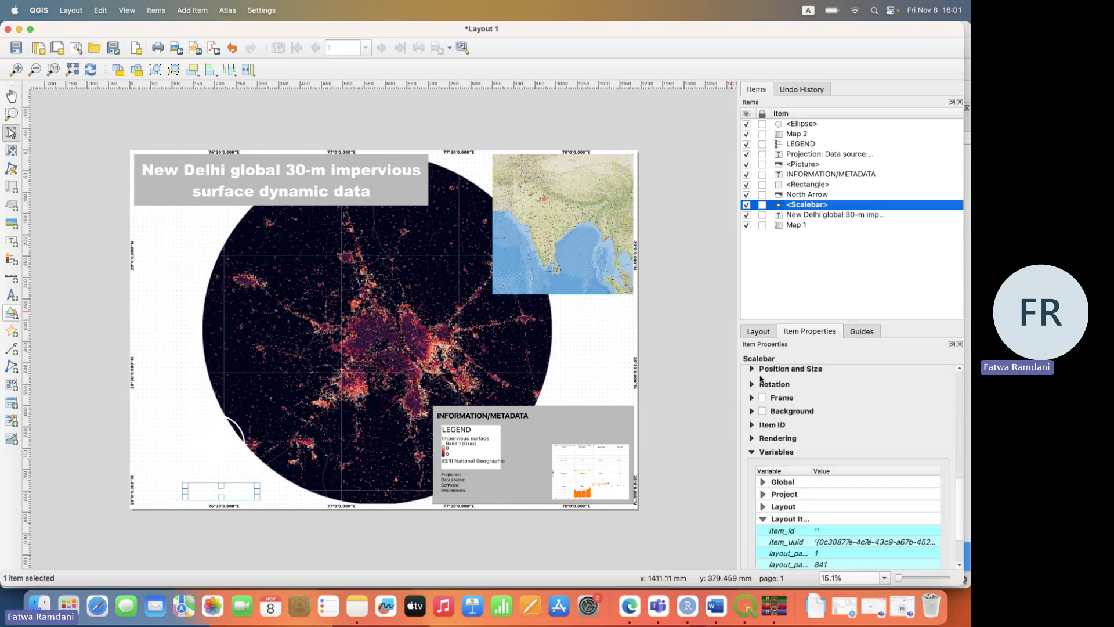
scroll(759, 374, up, 2)
click(753, 378)
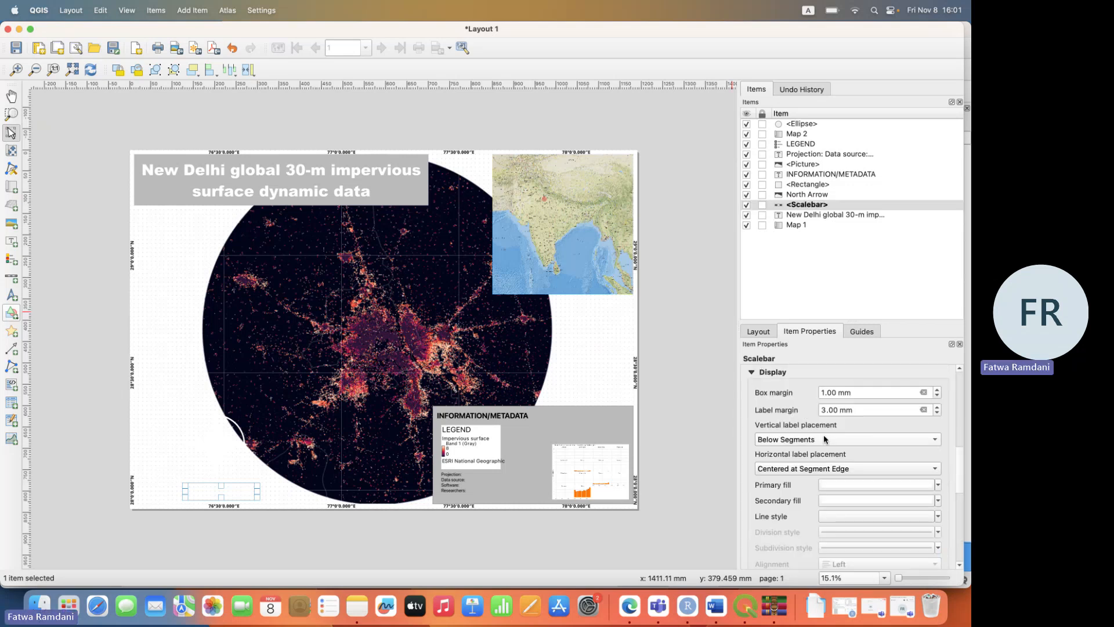
click(938, 485)
click(855, 385)
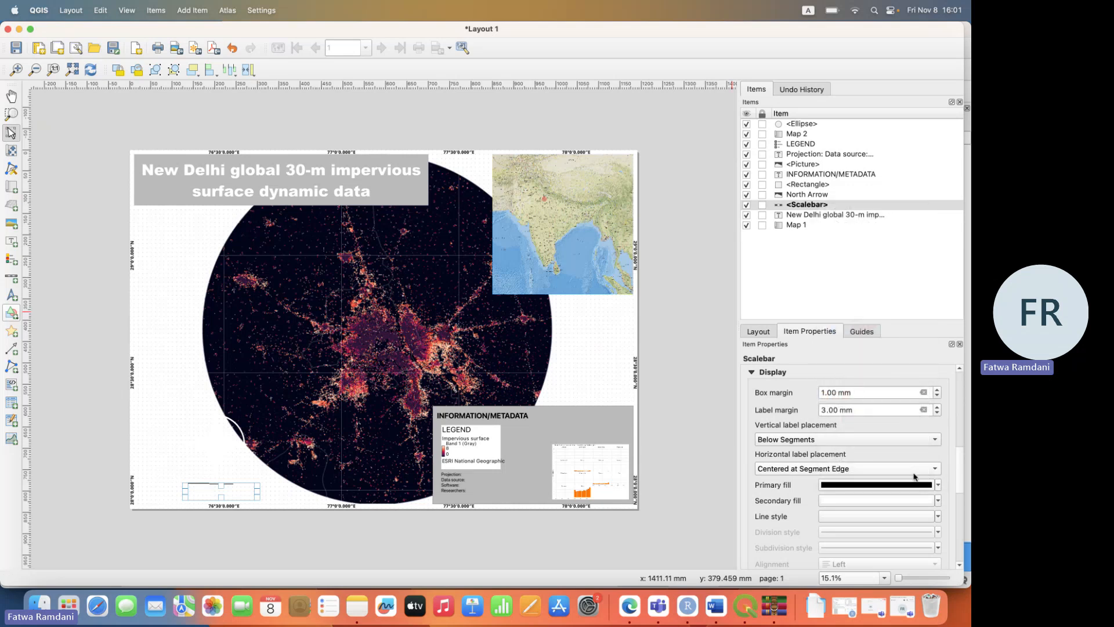
click(938, 500)
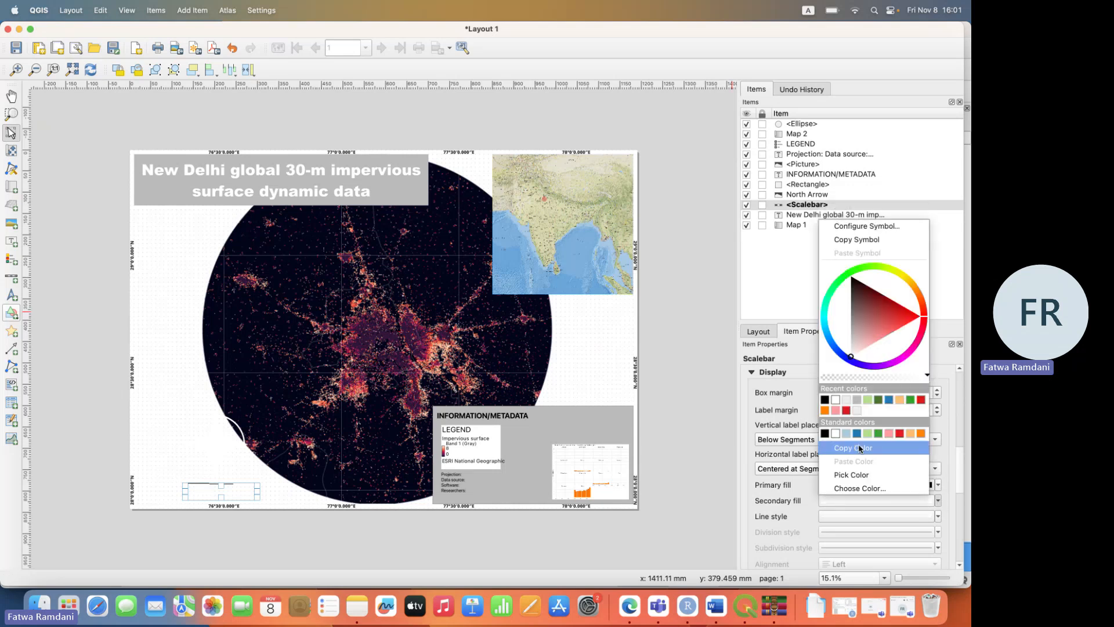
click(828, 405)
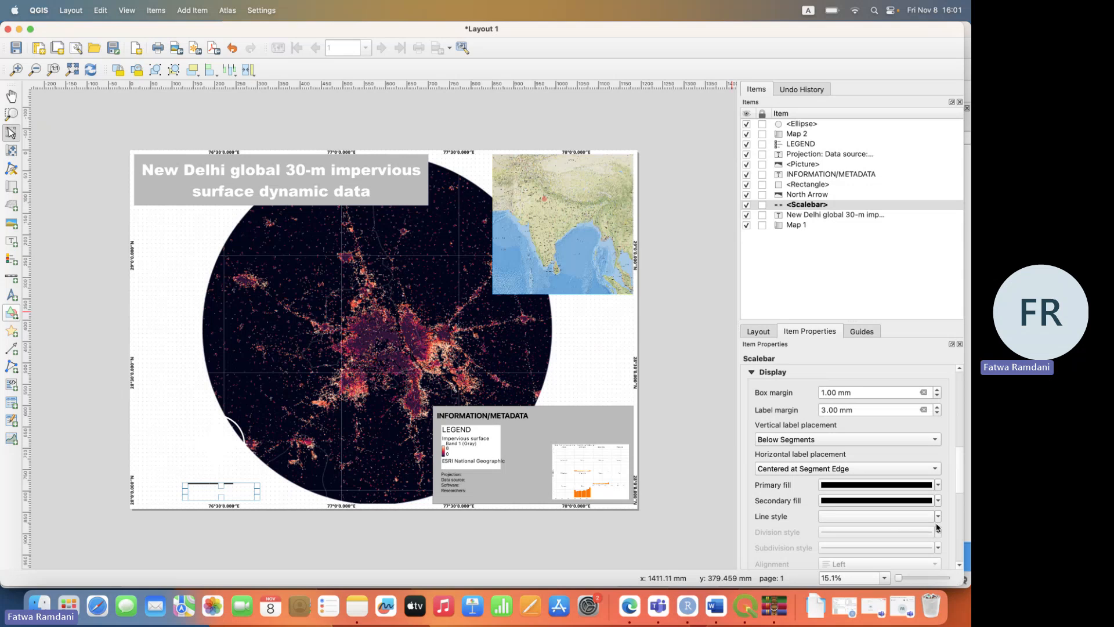
click(938, 516)
click(826, 406)
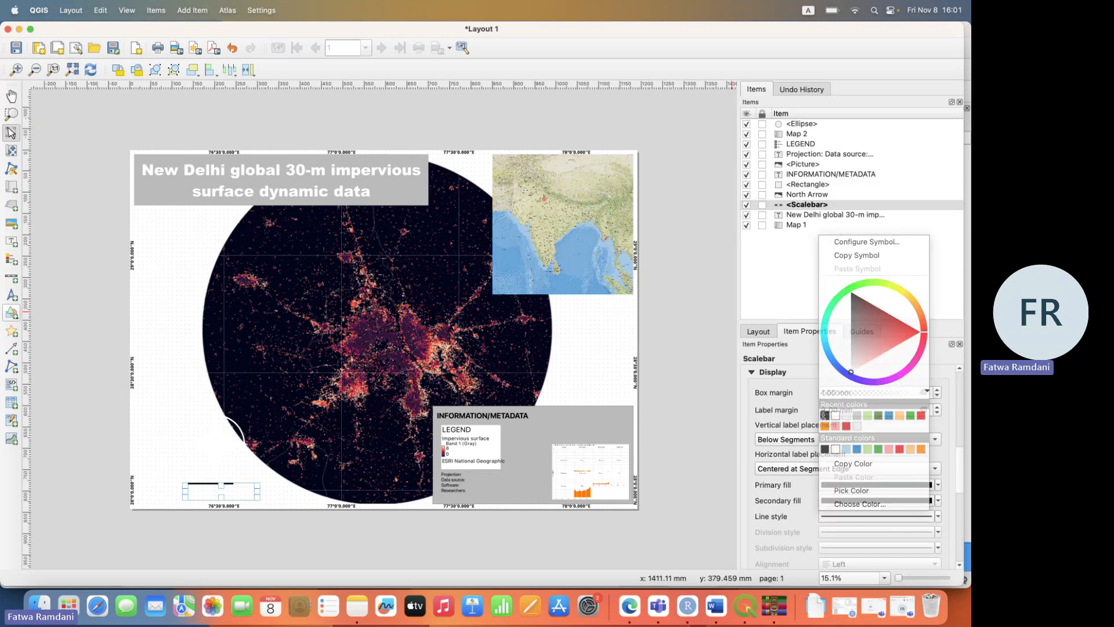
Set the scale bar's font color to black.
scroll(875, 568, down, 3)
scroll(875, 567, down, 3)
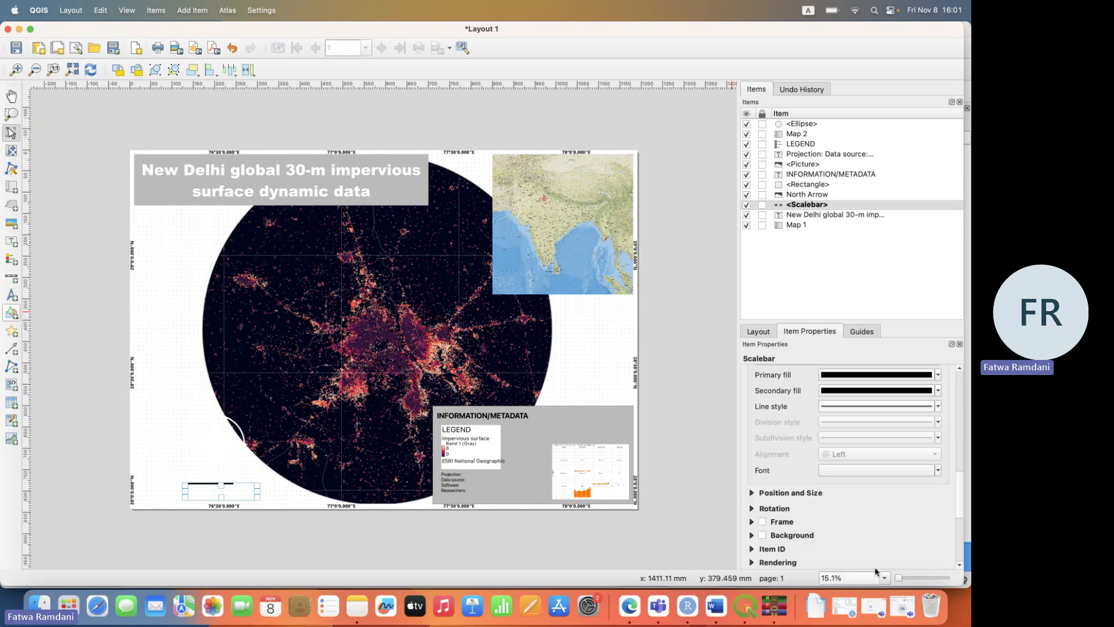
click(875, 470)
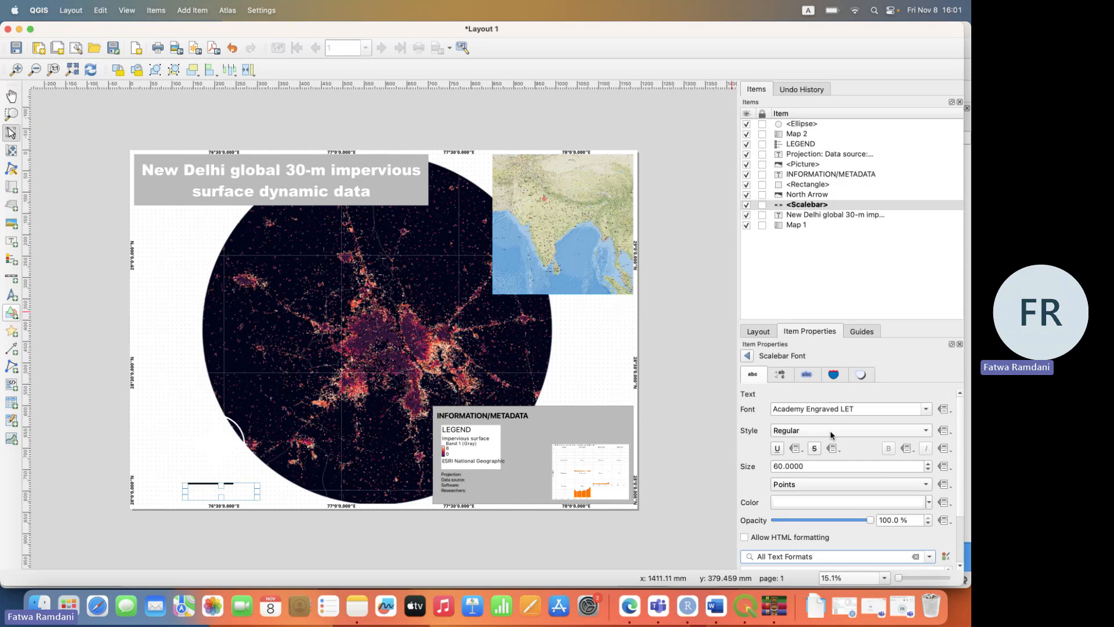
click(929, 503)
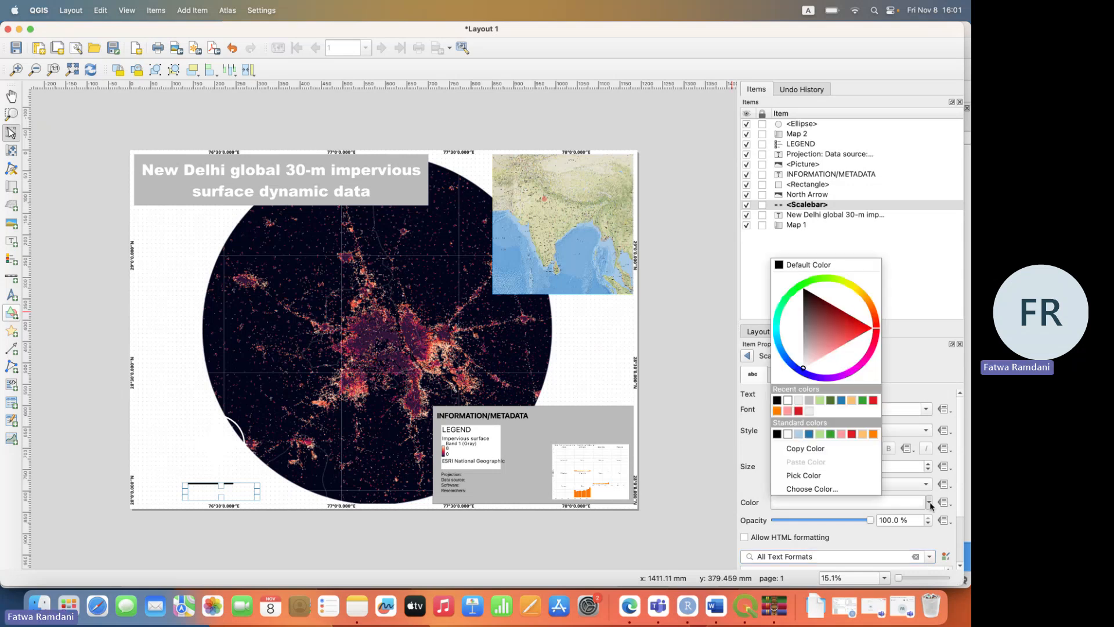
click(777, 401)
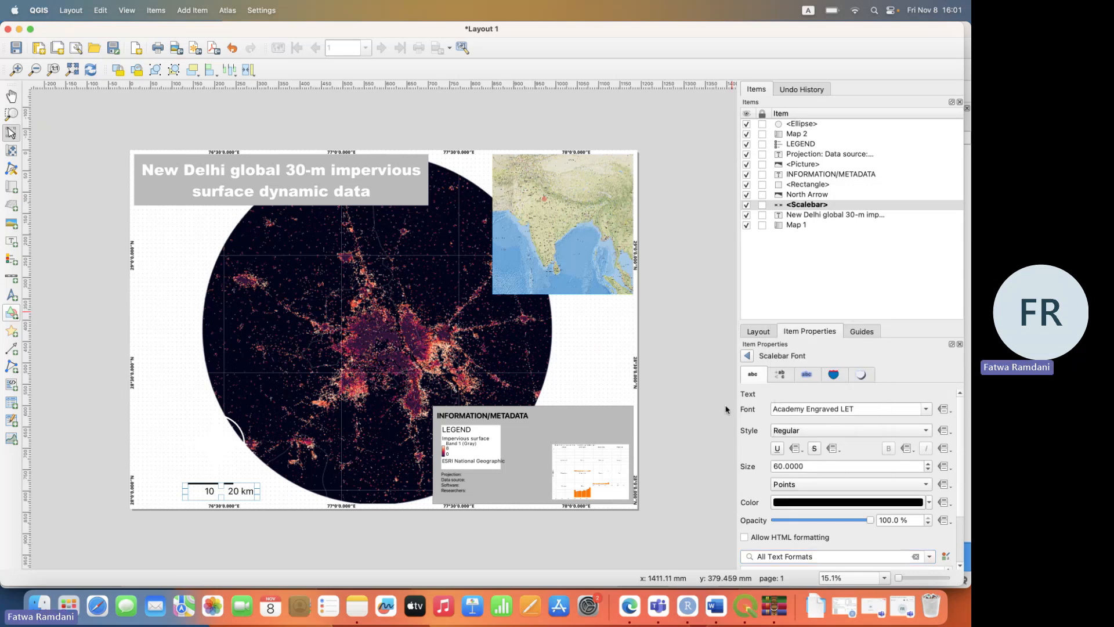
click(655, 514)
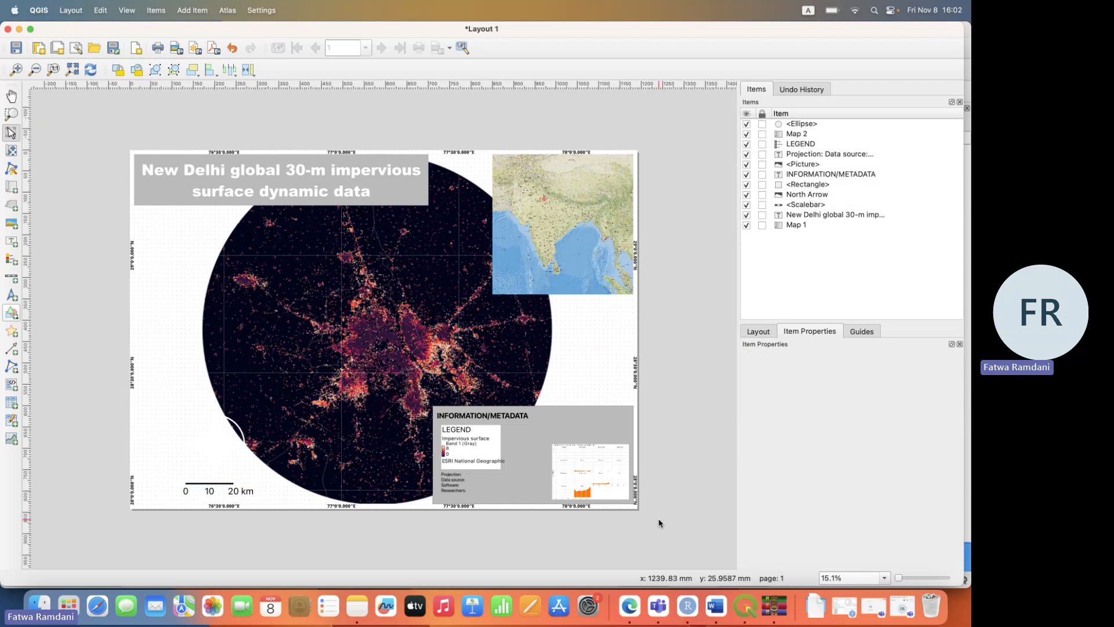
Set the north arrow's fill color and stroke color to black.
click(226, 436)
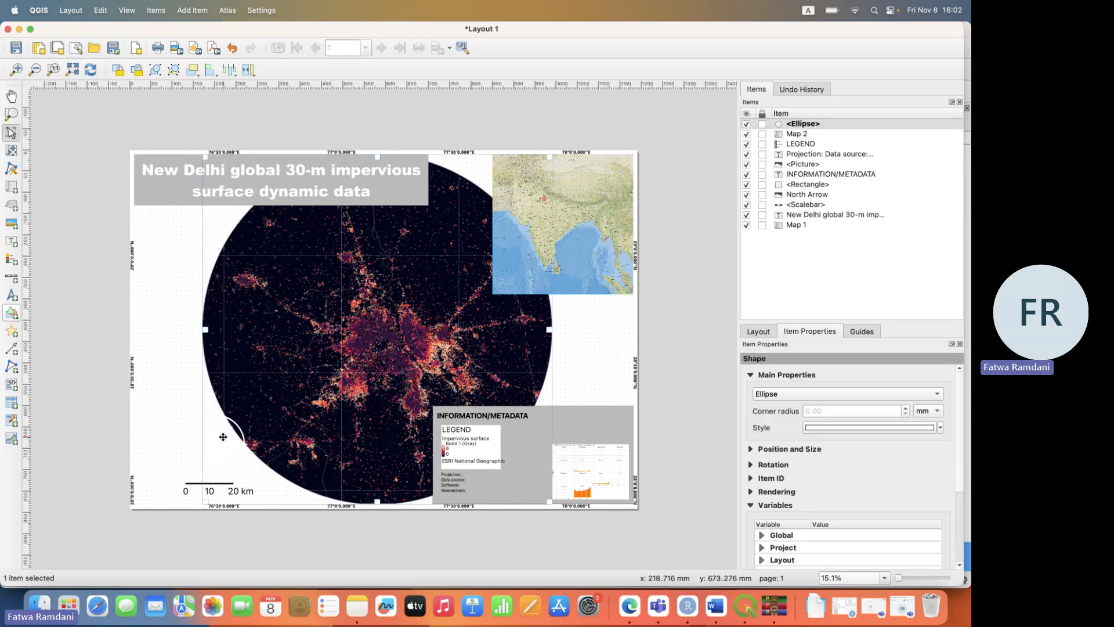
click(811, 196)
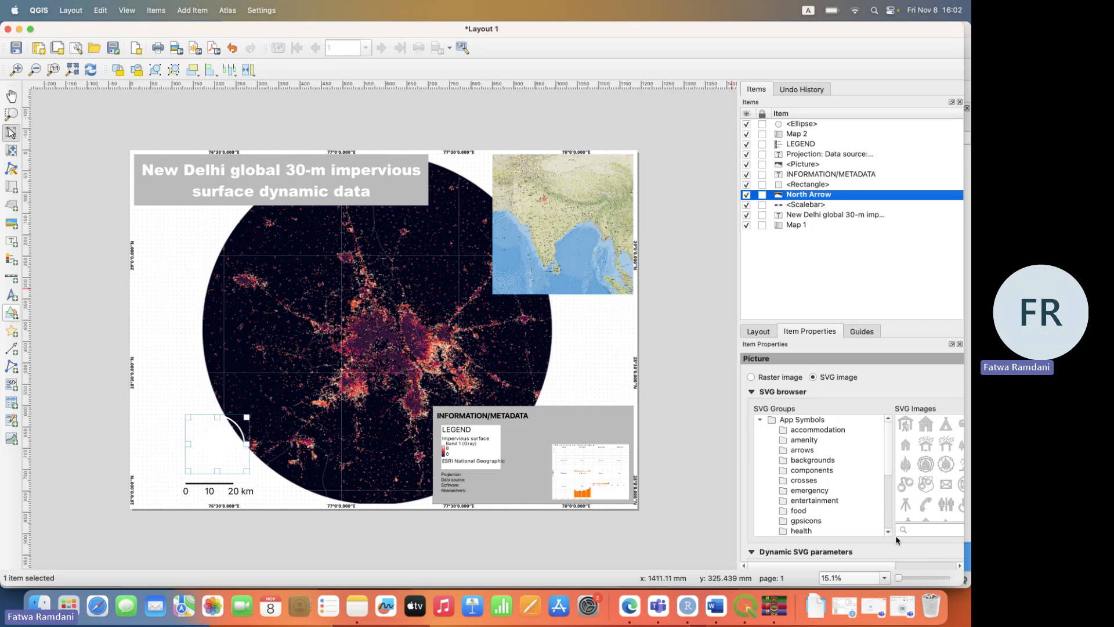
scroll(896, 552, down, 10)
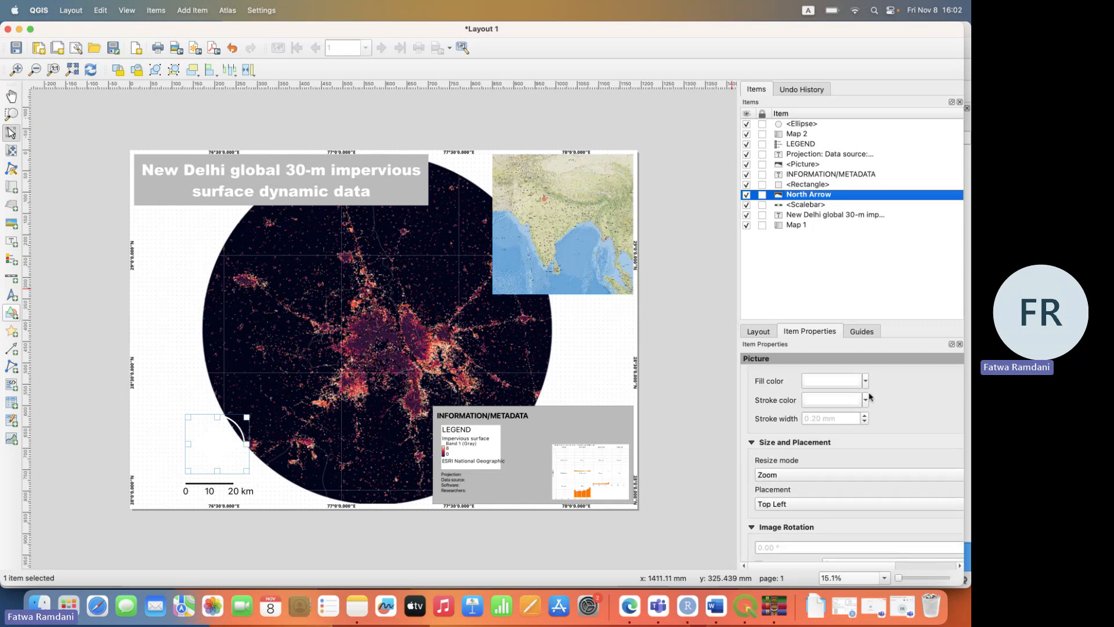
click(866, 383)
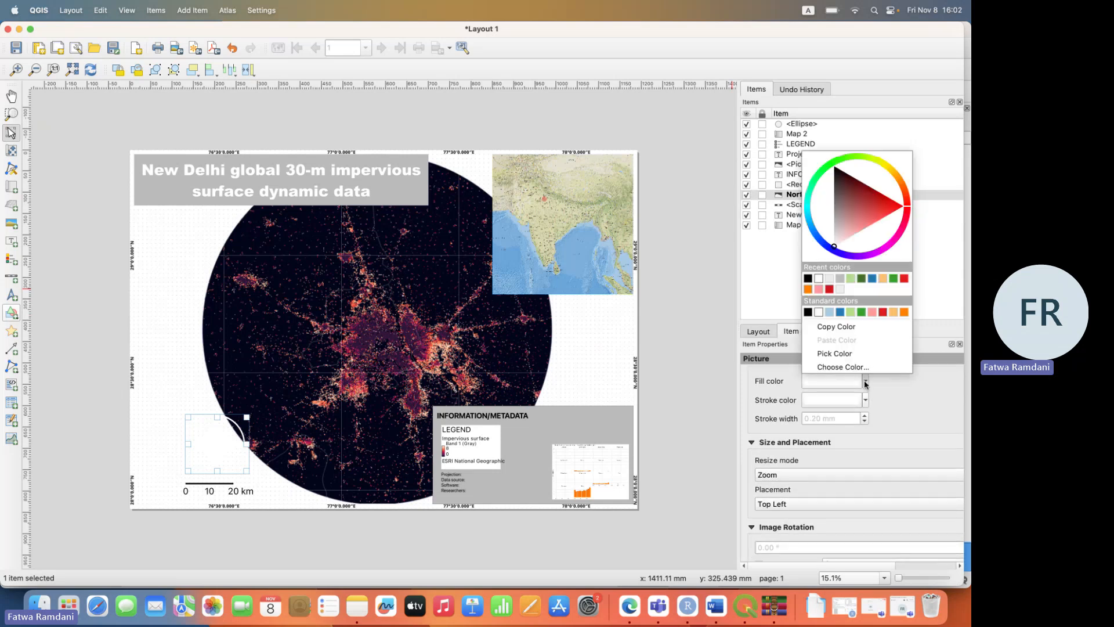
click(808, 278)
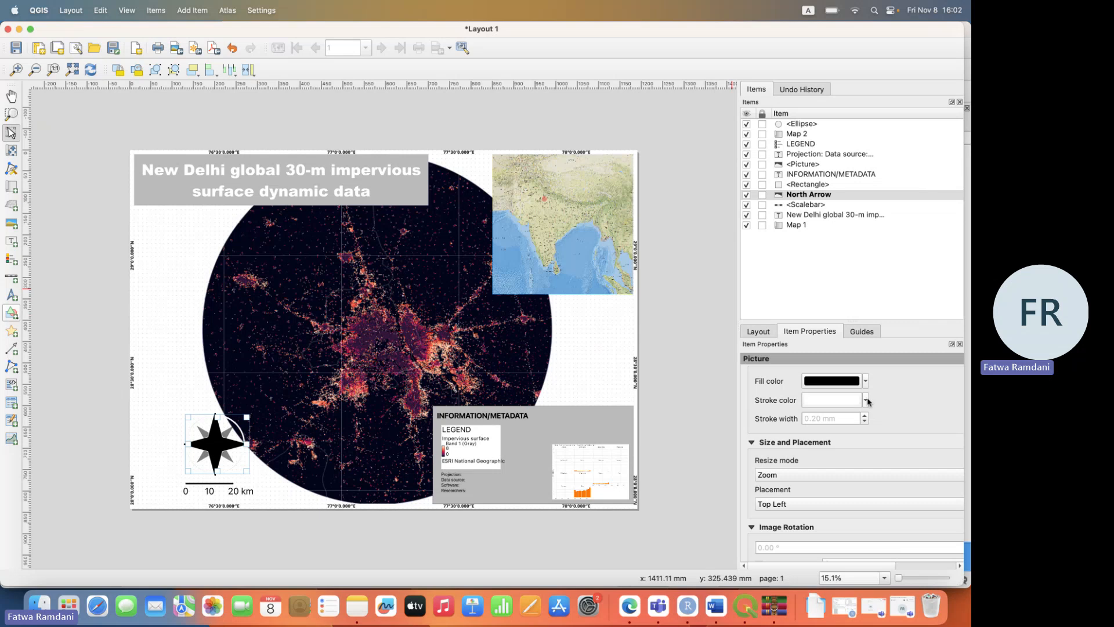
click(866, 401)
click(809, 300)
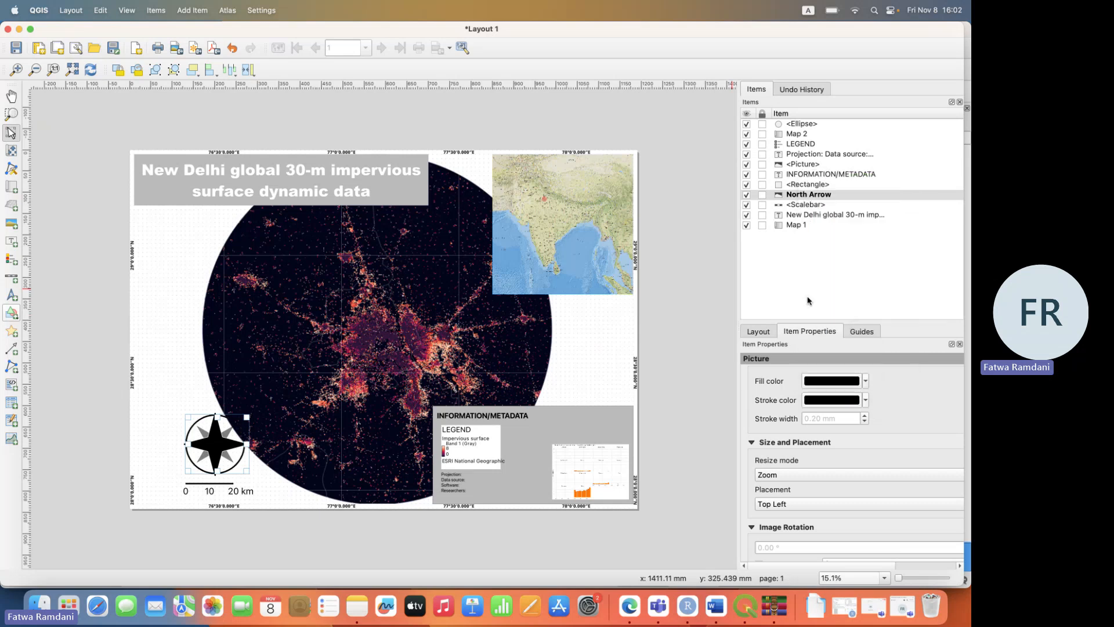
Move the north arrow and scale bar together leftward on the page until both sit clear of the circular map.
click(217, 449)
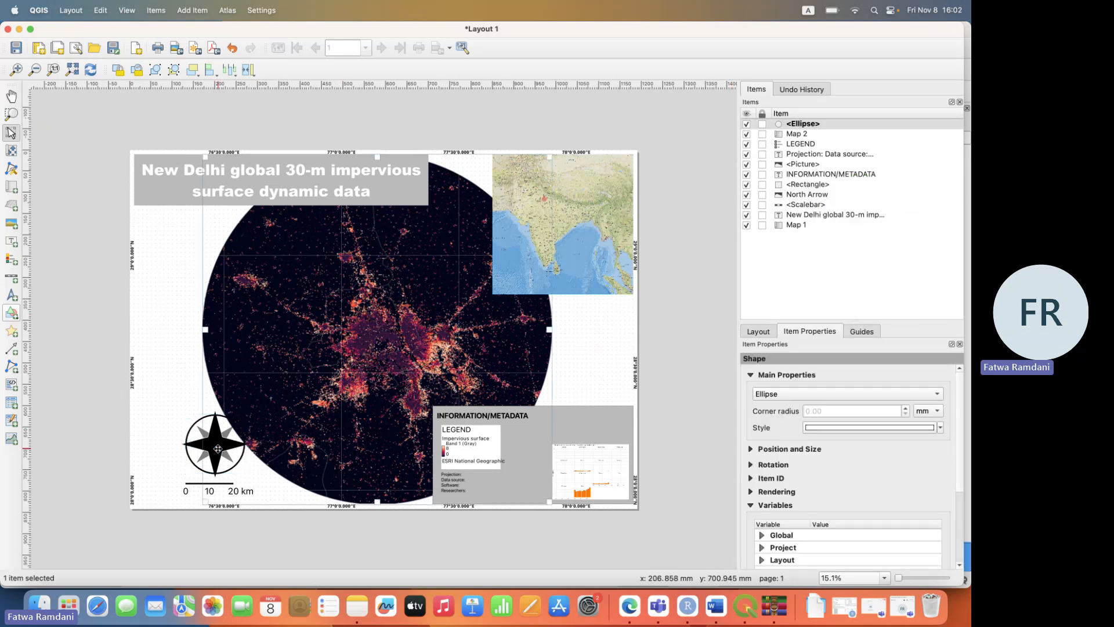
click(193, 468)
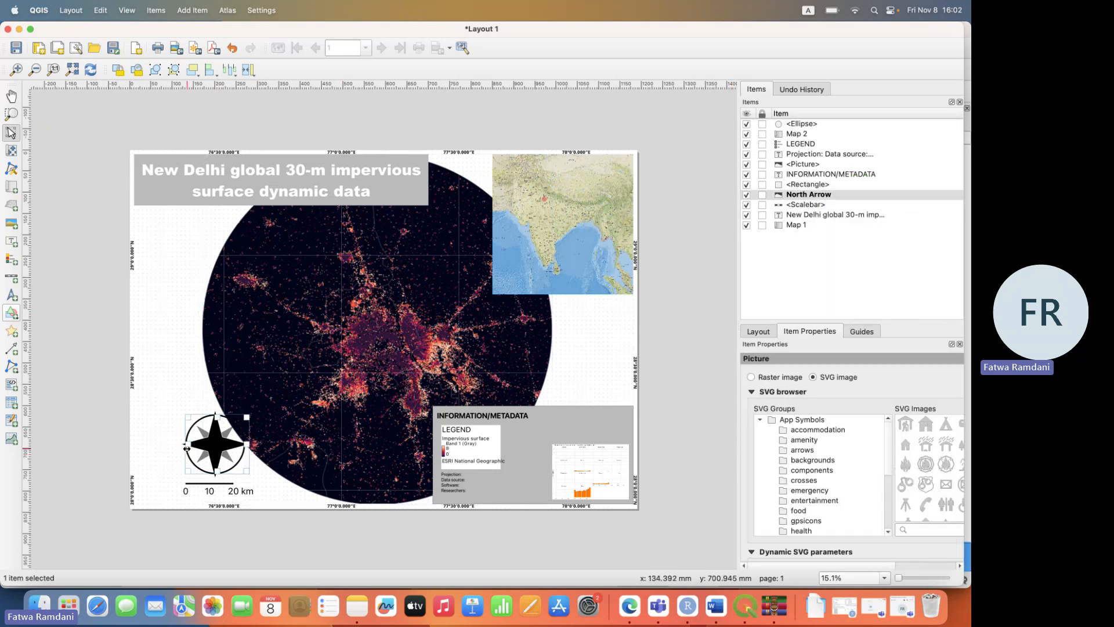
shift+click(191, 482)
key(Left)
key(Left)
key(Left)
key(Left)
key(Left)
key(Left)
key(Left)
key(Left)
key(Left)
key(Left)
key(Left)
key(Left)
key(Left)
key(Left)
key(Left)
key(Left)
key(Left)
key(Left)
key(Left)
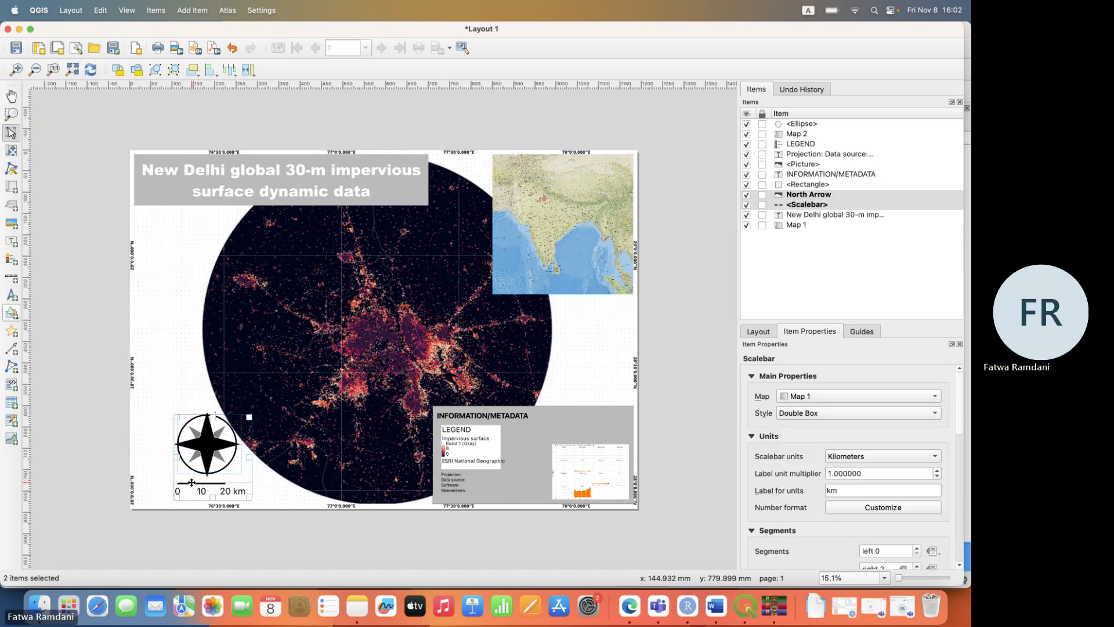
key(Left)
key(Left)
key(Left)
key(Left)
key(Left)
key(Left)
key(Left)
key(Left)
key(Left)
key(Left)
key(Left)
key(Left)
key(Left)
key(Left)
key(Left)
key(Left)
key(Left)
key(Left)
key(Left)
key(Left)
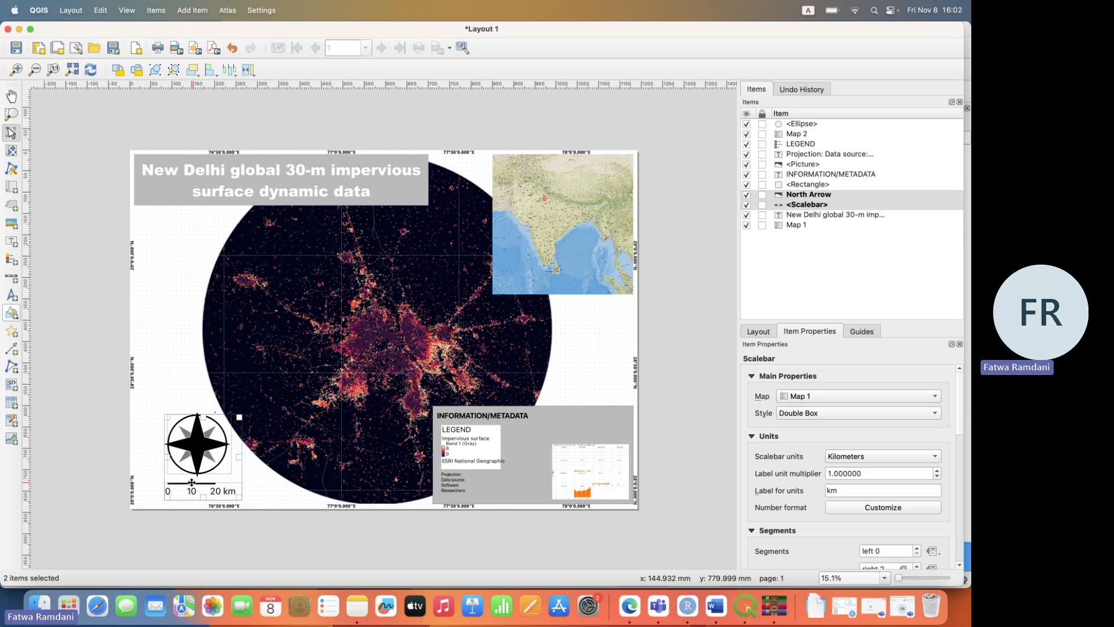
key(Left)
key(Left)
key(Left)
key(Left)
key(Left)
key(Left)
key(Left)
key(Left)
key(Left)
key(Left)
key(Left)
key(Left)
key(Left)
key(Left)
key(Left)
key(Left)
key(Left)
key(Left)
key(Left)
key(Left)
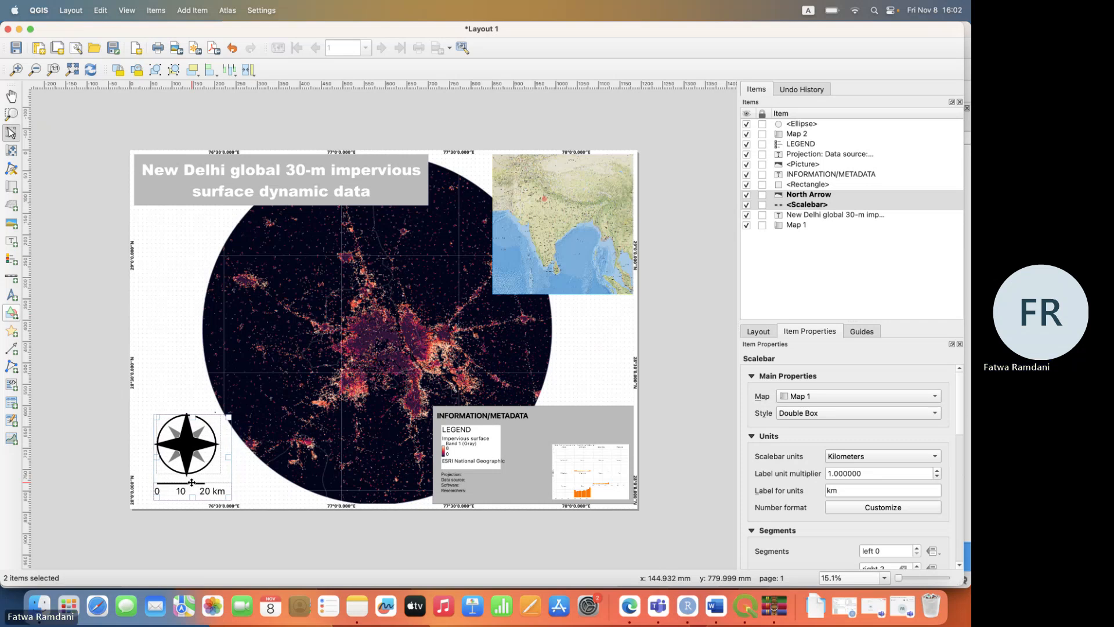
click(79, 393)
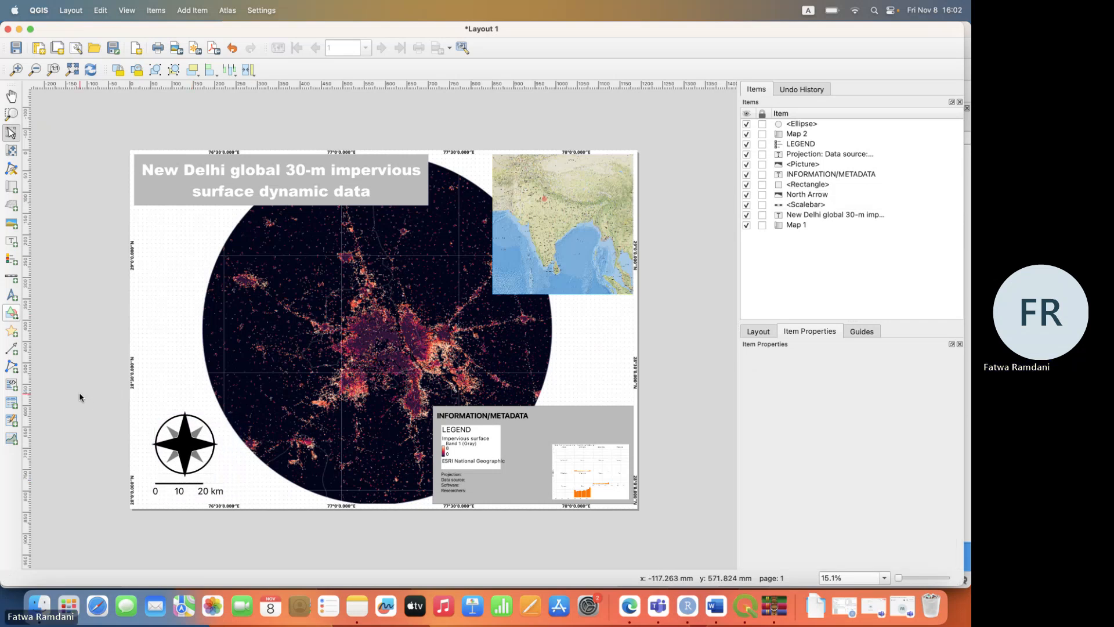
Change the line style color of Map 1's Grid 1 to black.
click(171, 318)
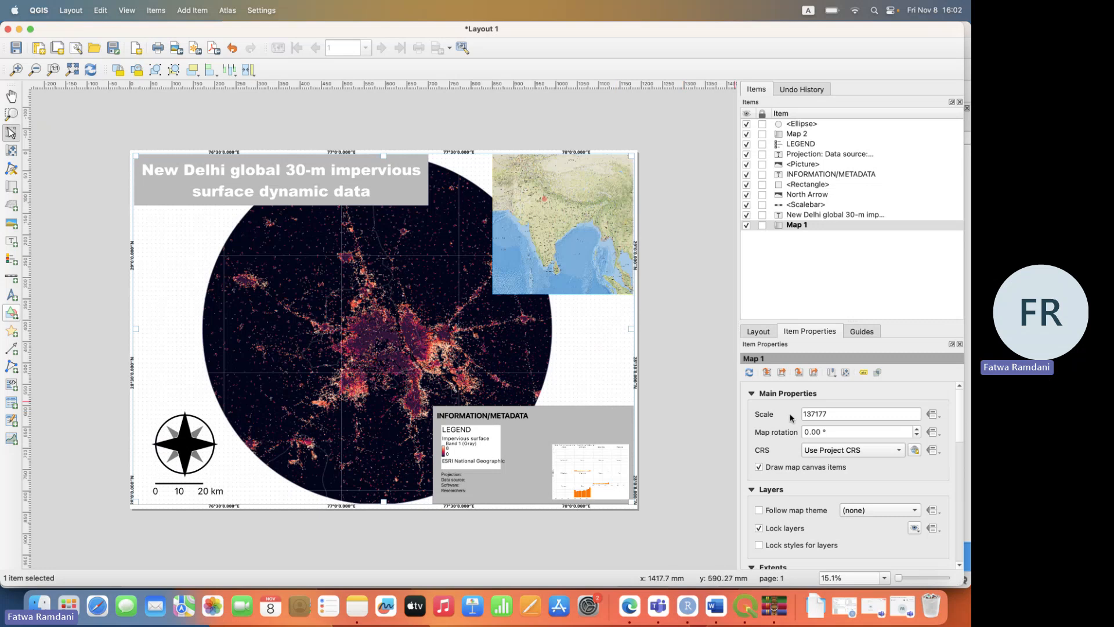
scroll(961, 419, down, 10)
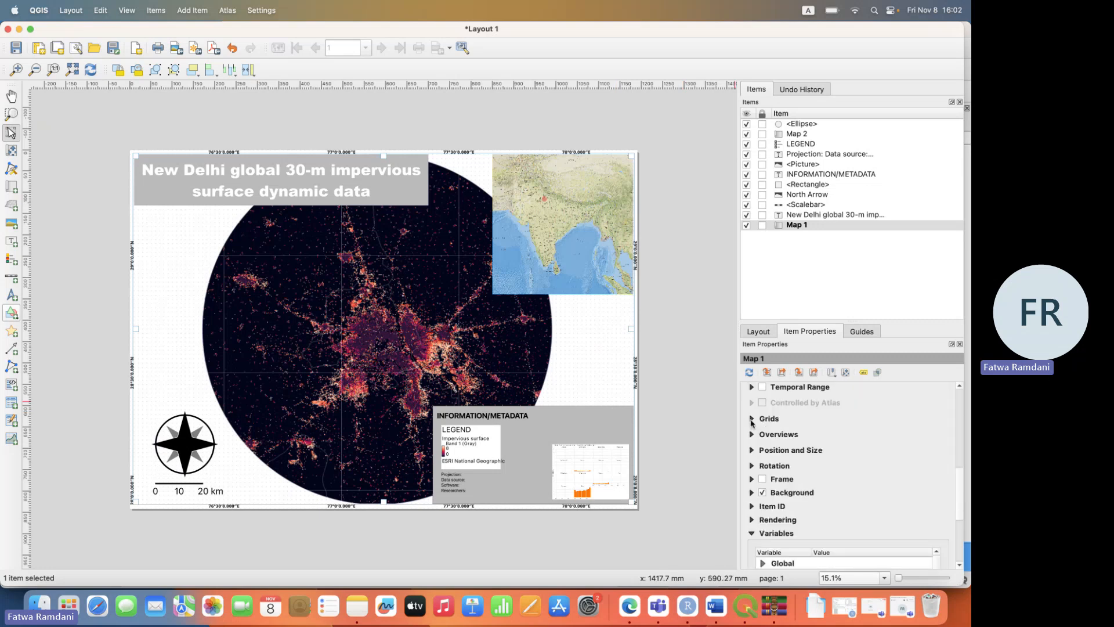
click(752, 419)
click(799, 457)
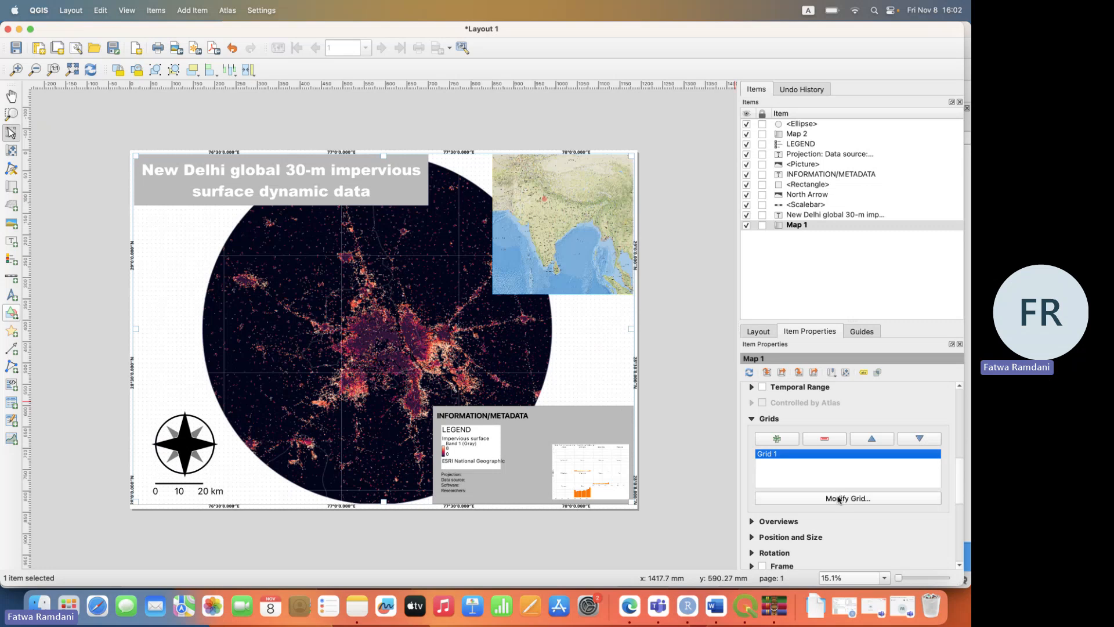
click(839, 498)
scroll(960, 406, down, 8)
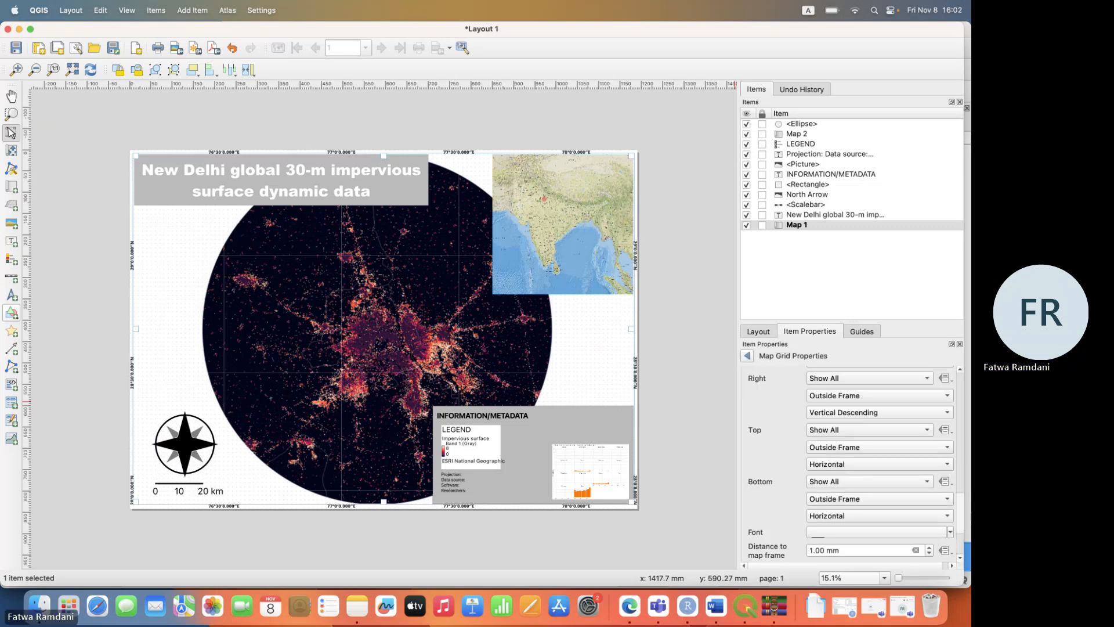
scroll(850, 465, down, 3)
scroll(962, 415, up, 5)
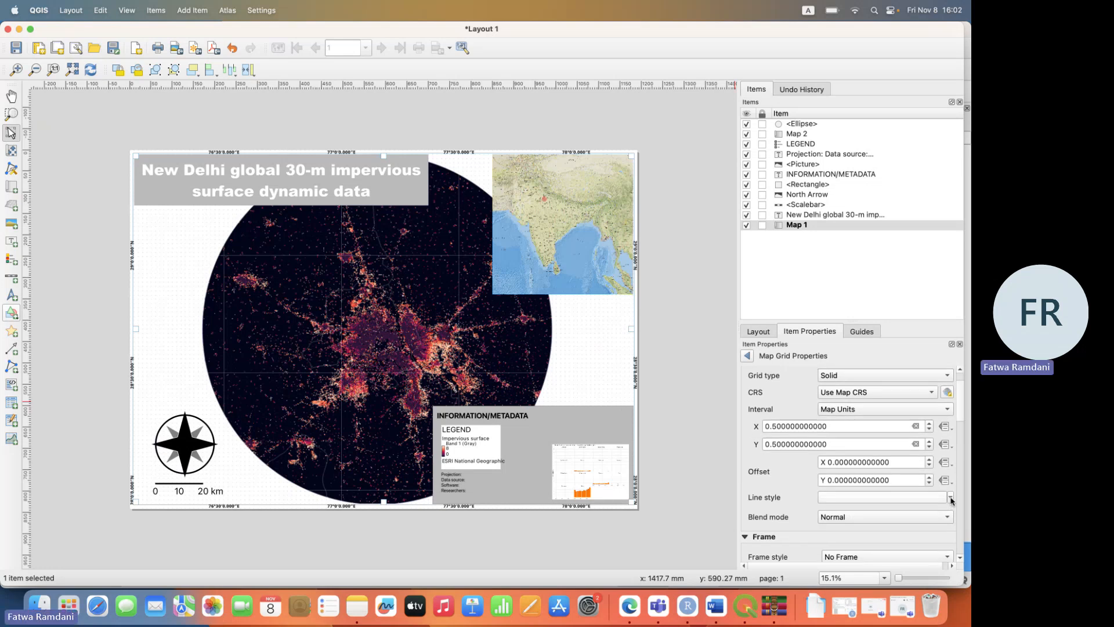
click(951, 497)
click(857, 397)
click(951, 498)
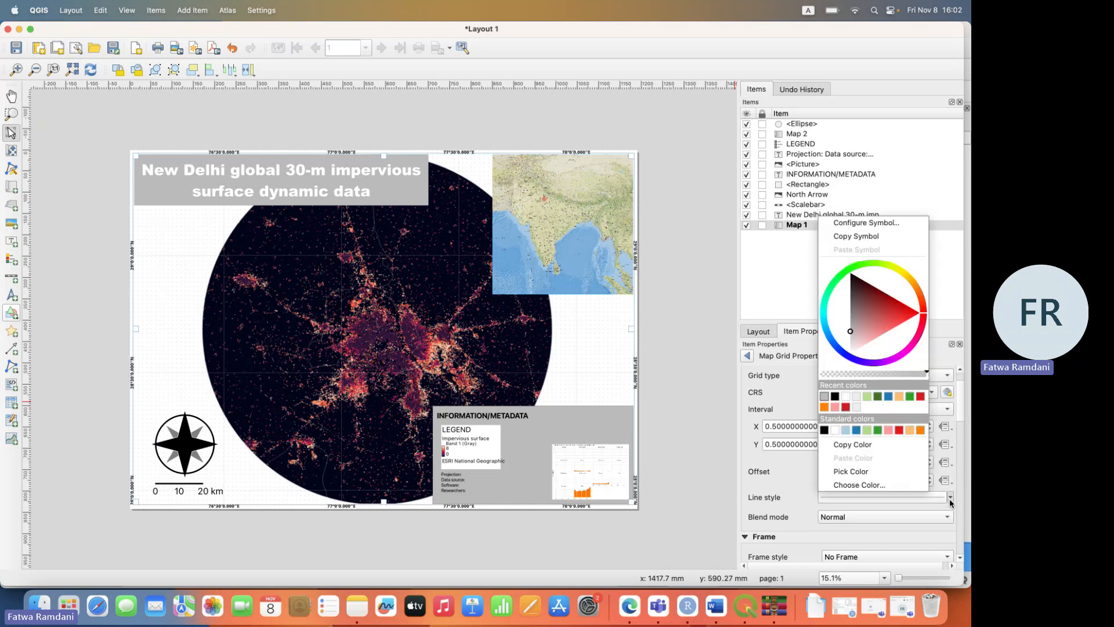
click(825, 430)
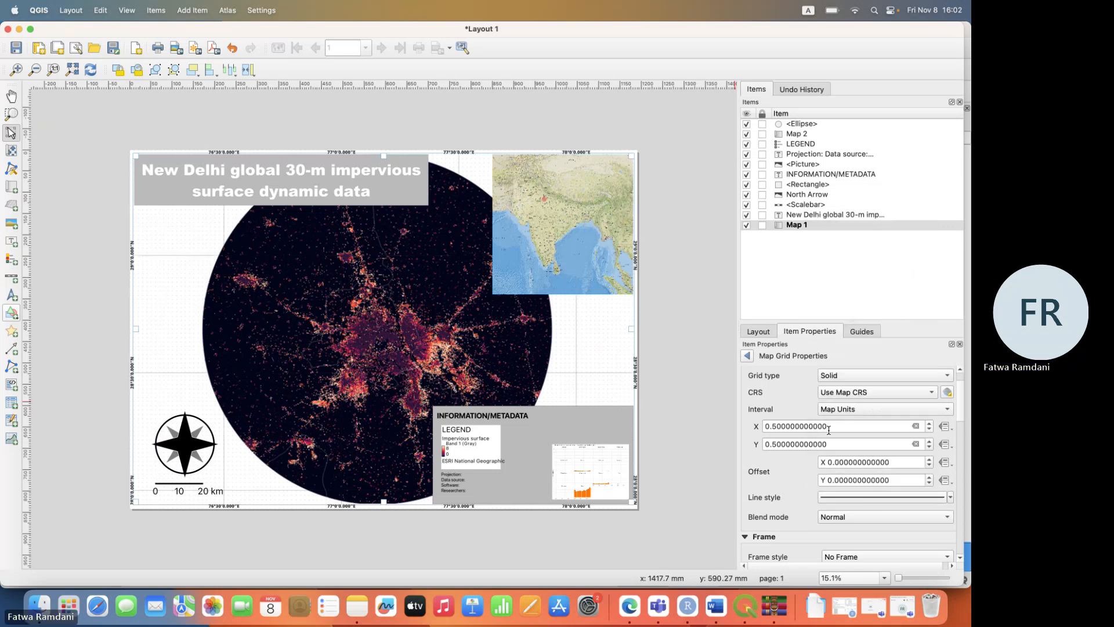
click(681, 373)
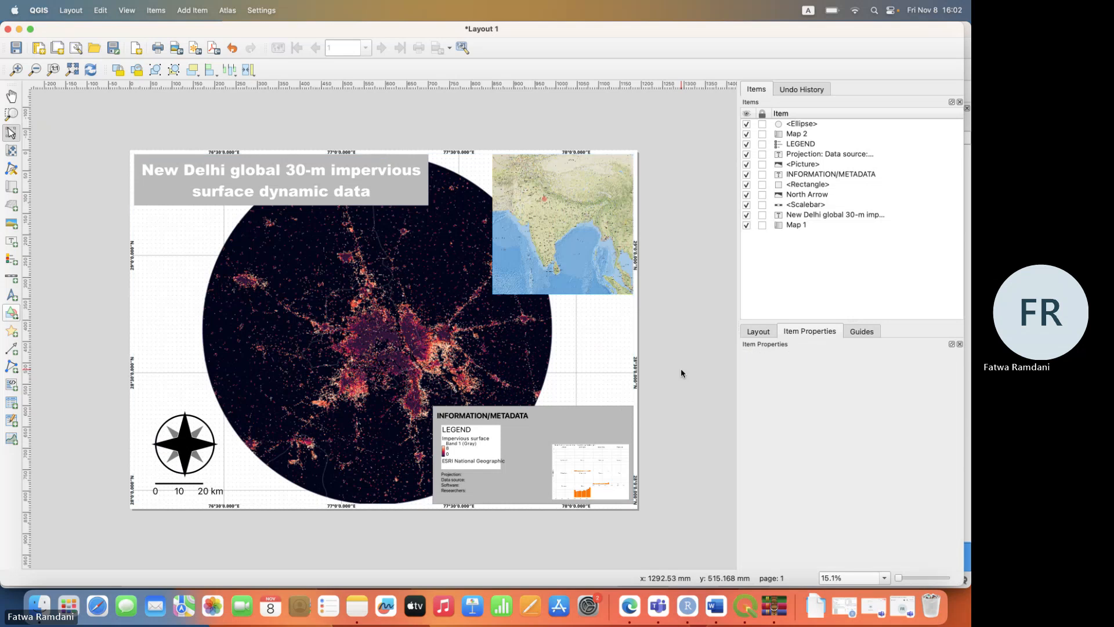
Move the north arrow and scale bar together slightly up and to the left, farther from the circular map's edge.
click(192, 462)
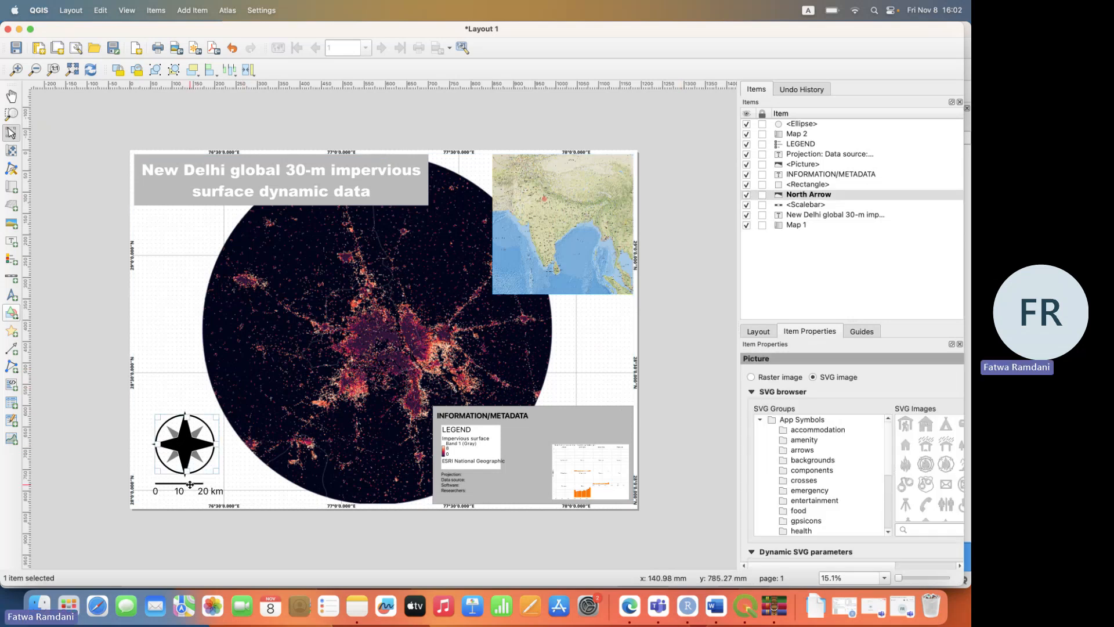
shift+click(190, 466)
drag(190, 465, 176, 448)
click(675, 375)
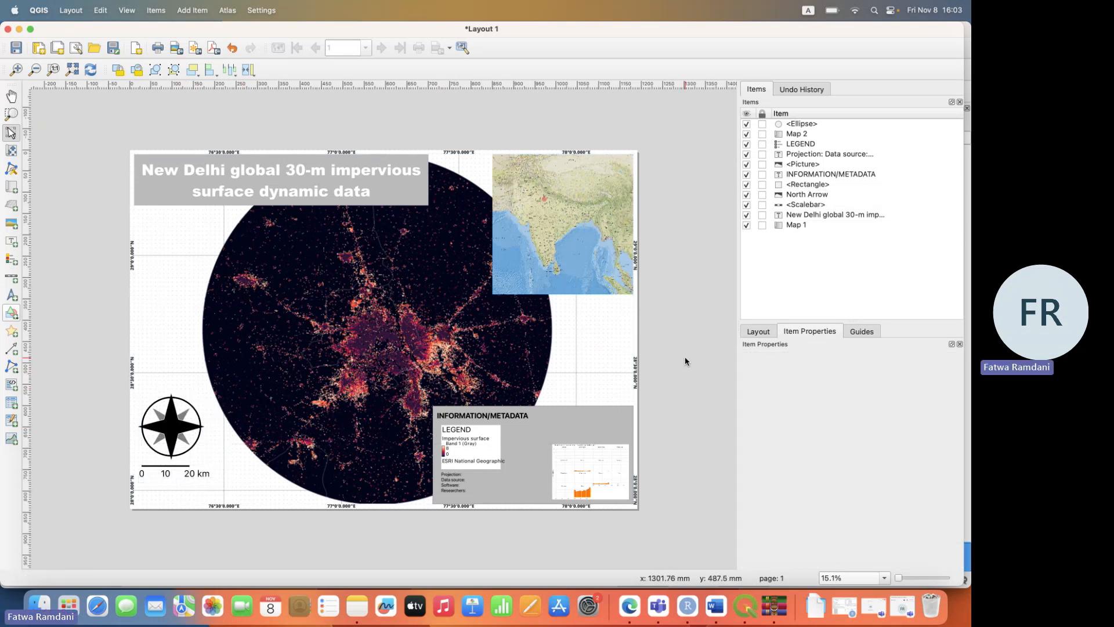
Enable the frame around Map 1.
click(592, 337)
drag(961, 415, 966, 503)
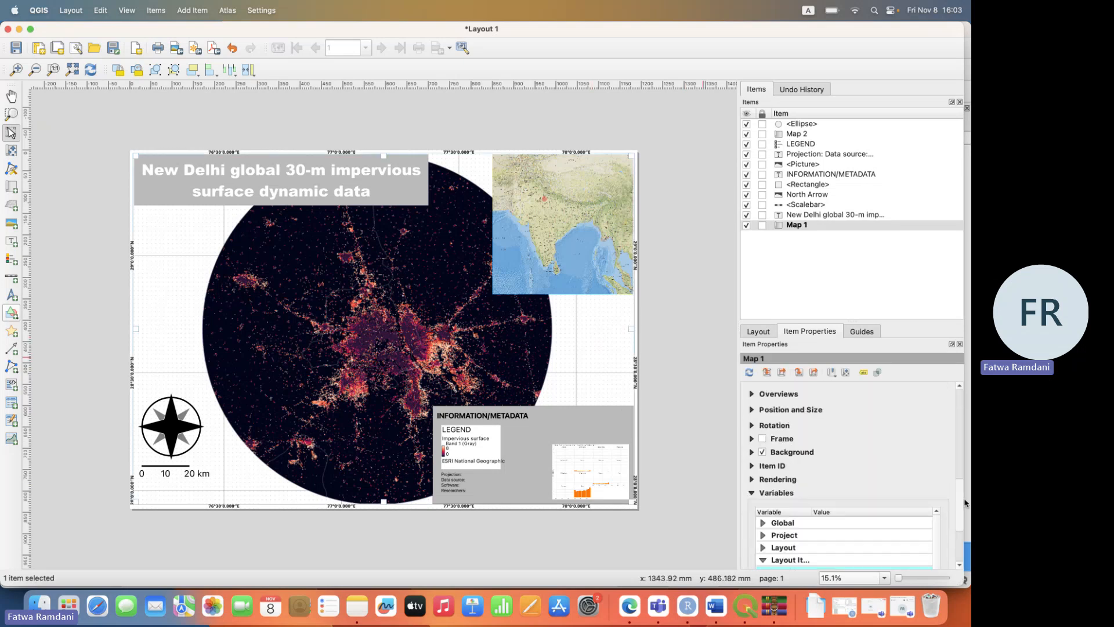
click(760, 441)
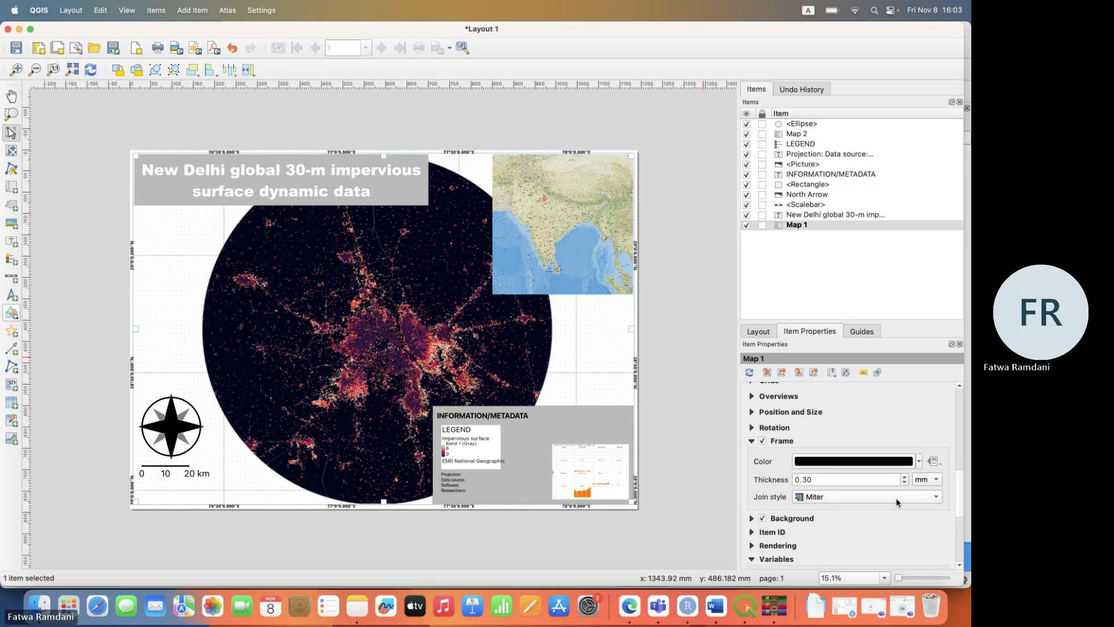
mouse_move(961, 507)
mouse_down()
mouse_move(964, 413)
mouse_move(971, 519)
mouse_move(971, 506)
mouse_up()
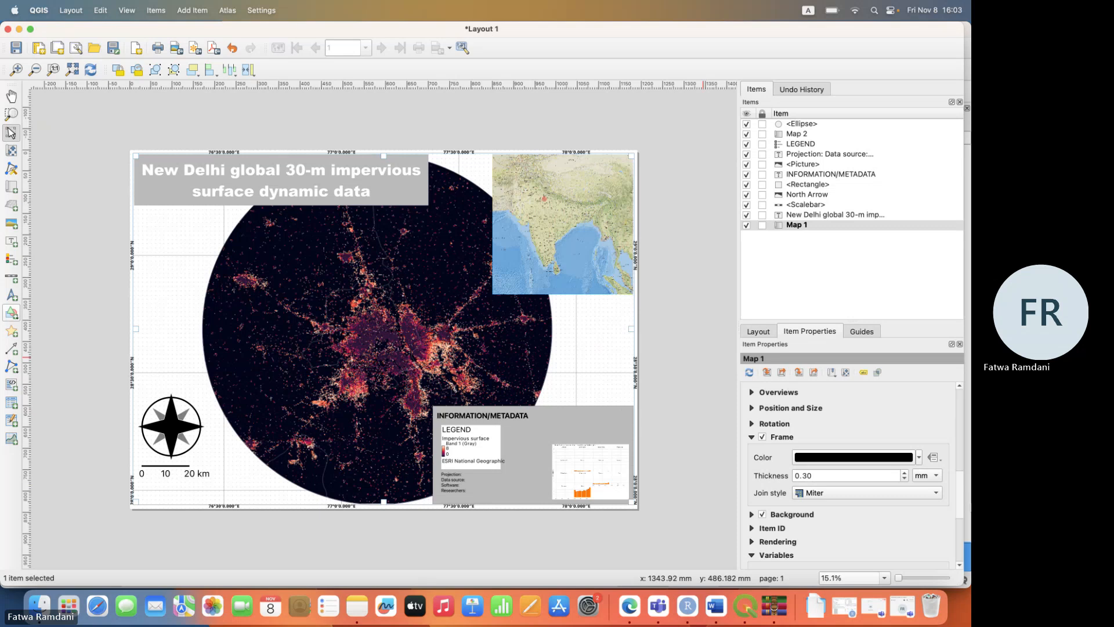
click(969, 506)
key(ctrl+Up)
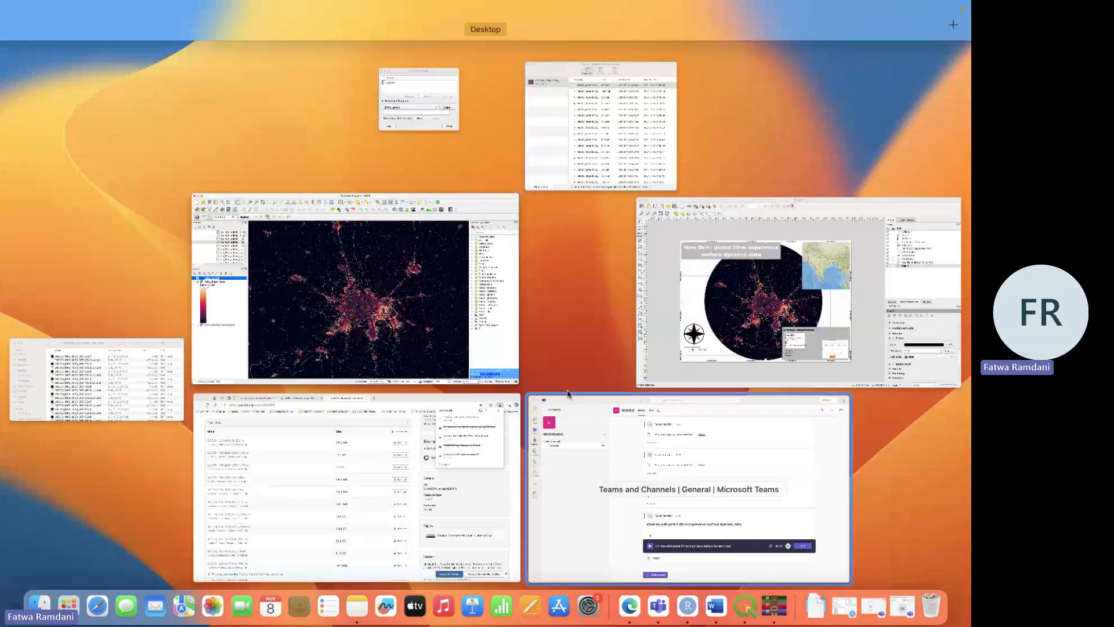
click(729, 363)
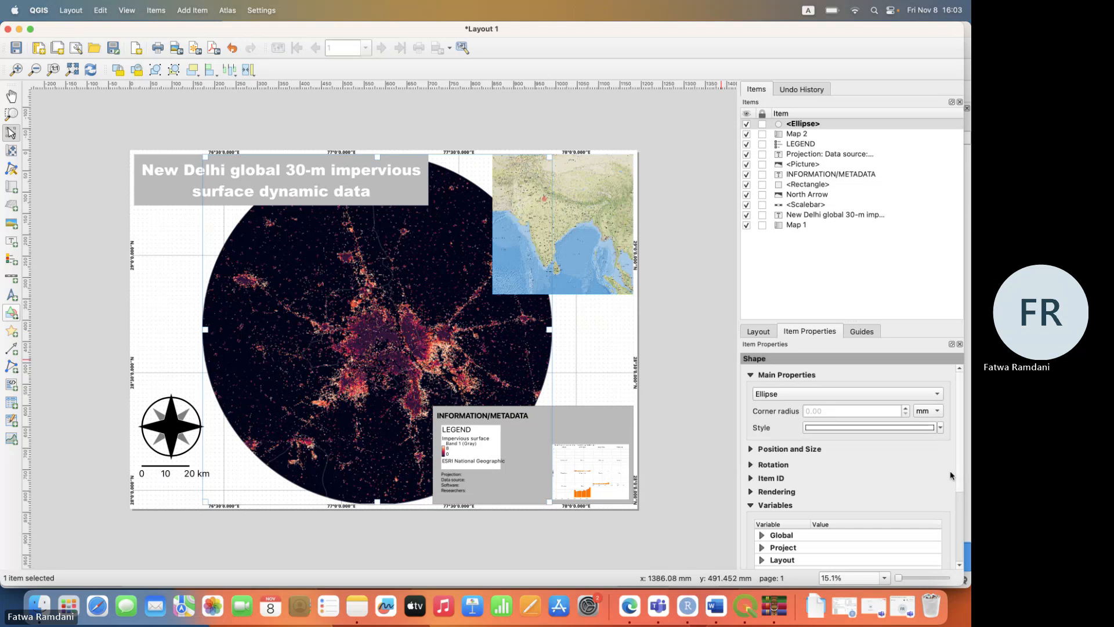
scroll(904, 489, down, 3)
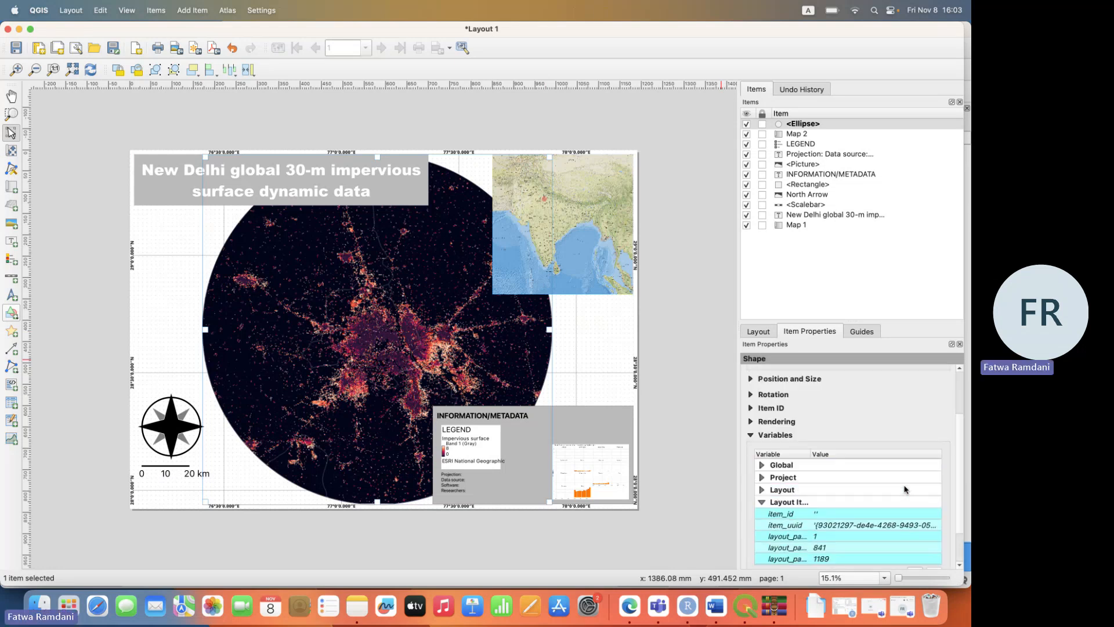
scroll(904, 489, up, 3)
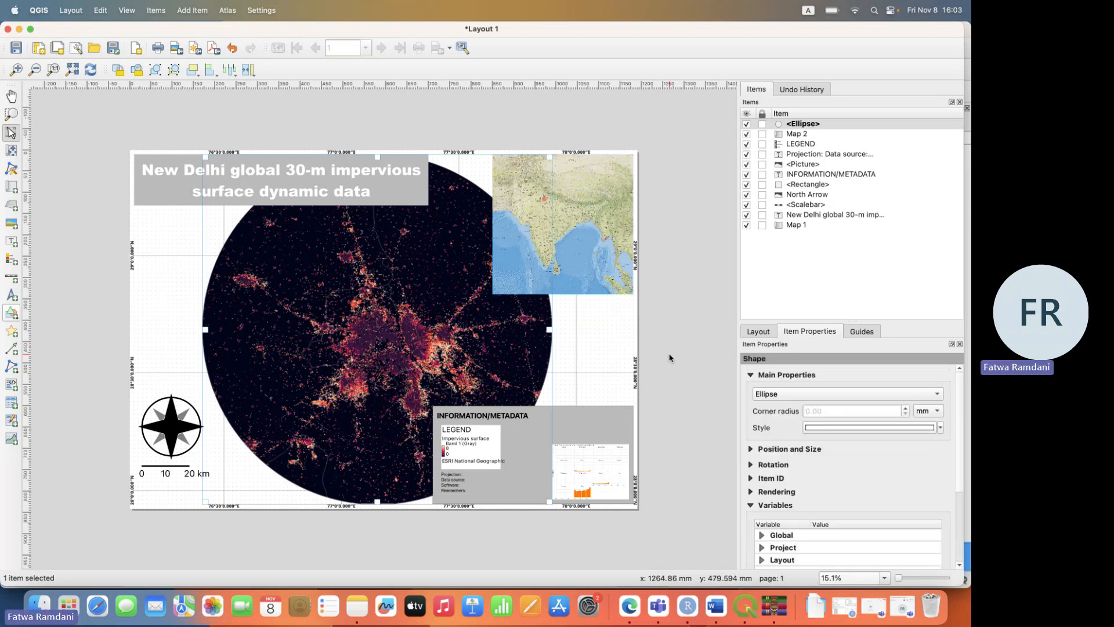
Examine the appearance settings of Map 1's Grid 1, including its grid type.
click(631, 346)
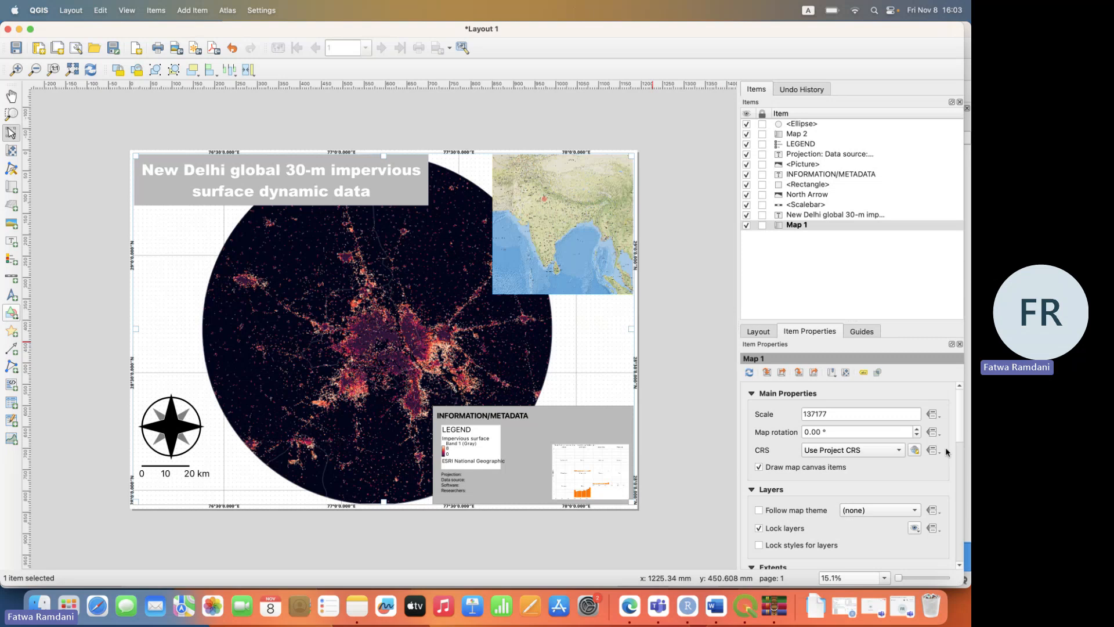
scroll(946, 452, down, 6)
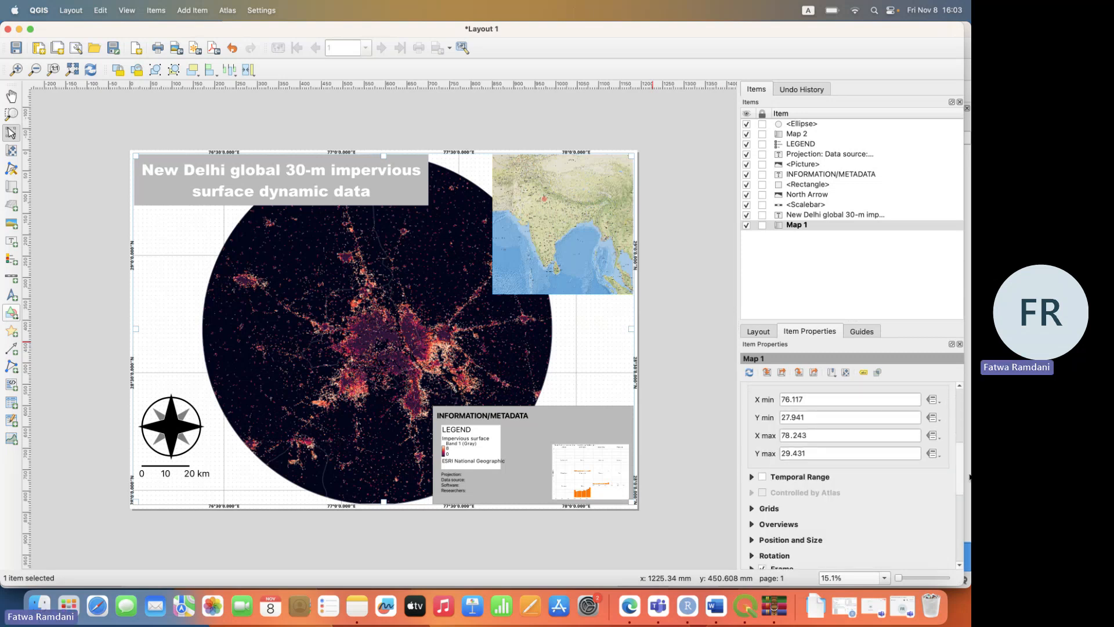
scroll(903, 489, down, 2)
click(753, 461)
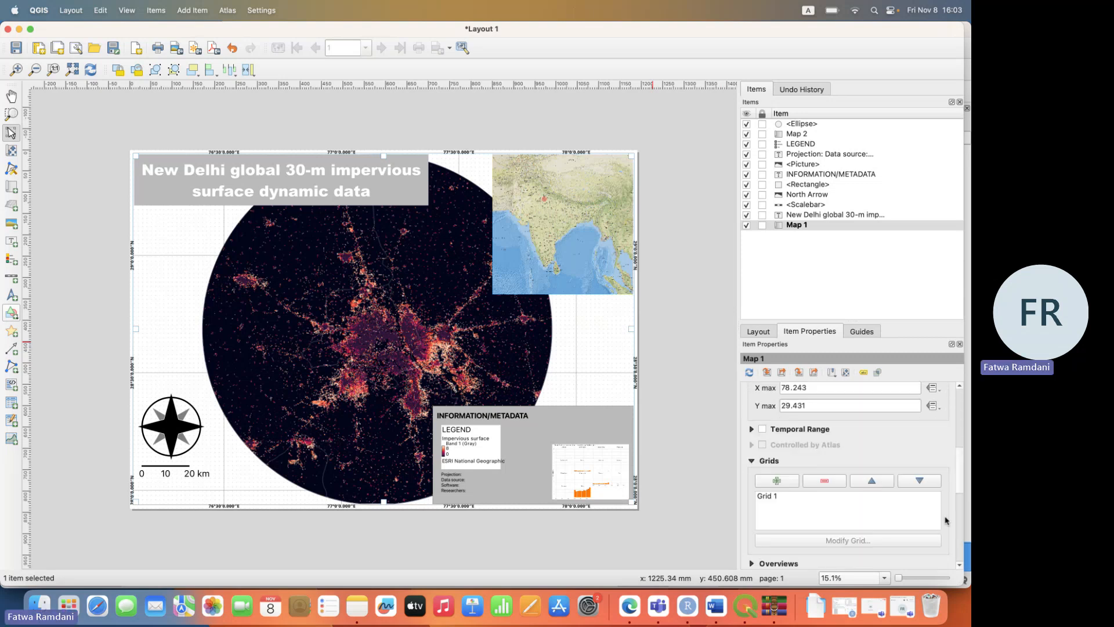
click(844, 498)
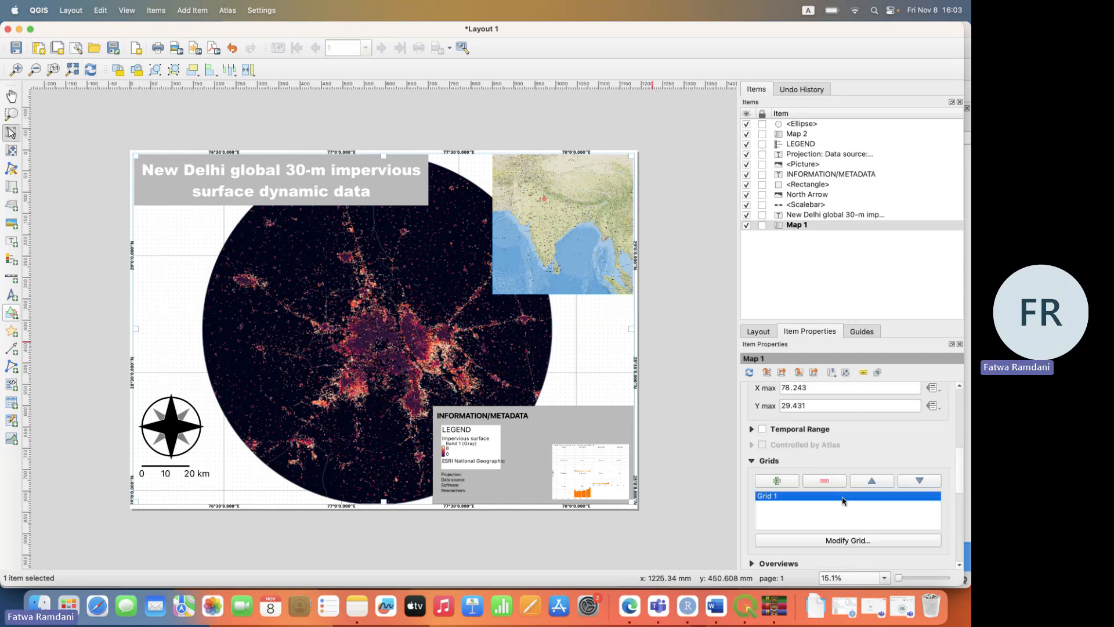
click(850, 540)
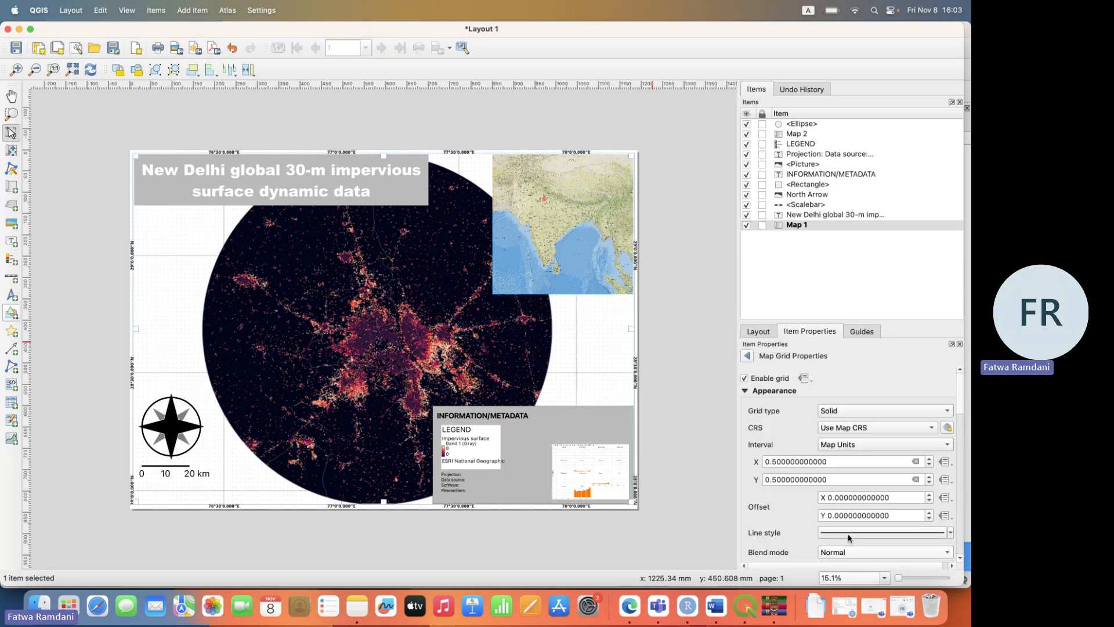
click(924, 412)
click(963, 397)
mouse_move(961, 396)
mouse_down()
mouse_move(971, 506)
mouse_move(962, 375)
mouse_up()
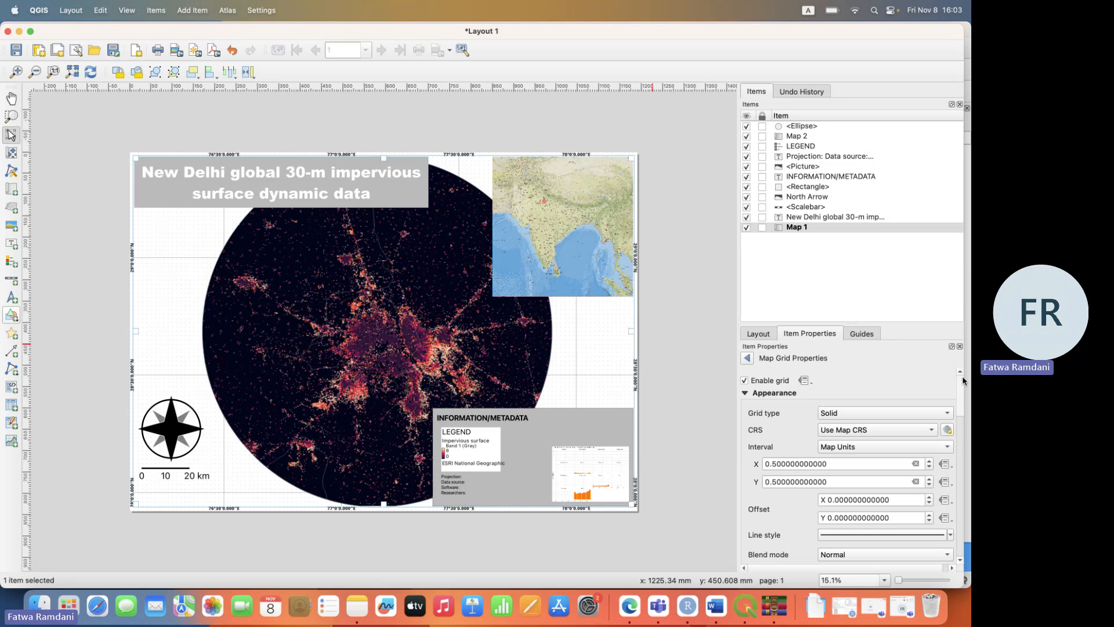
click(747, 359)
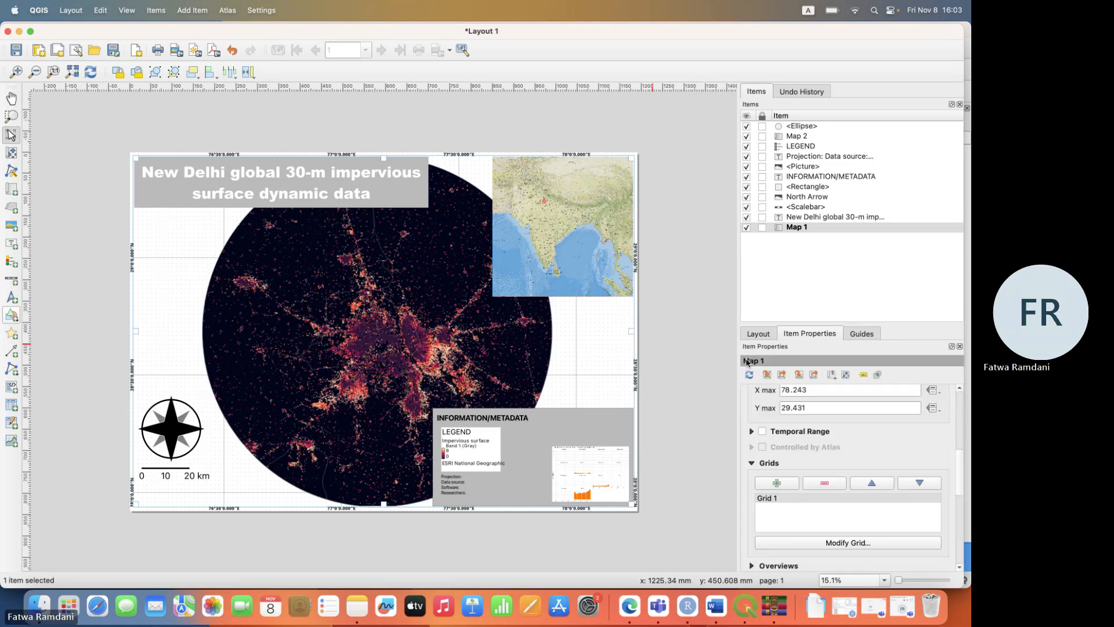
click(691, 378)
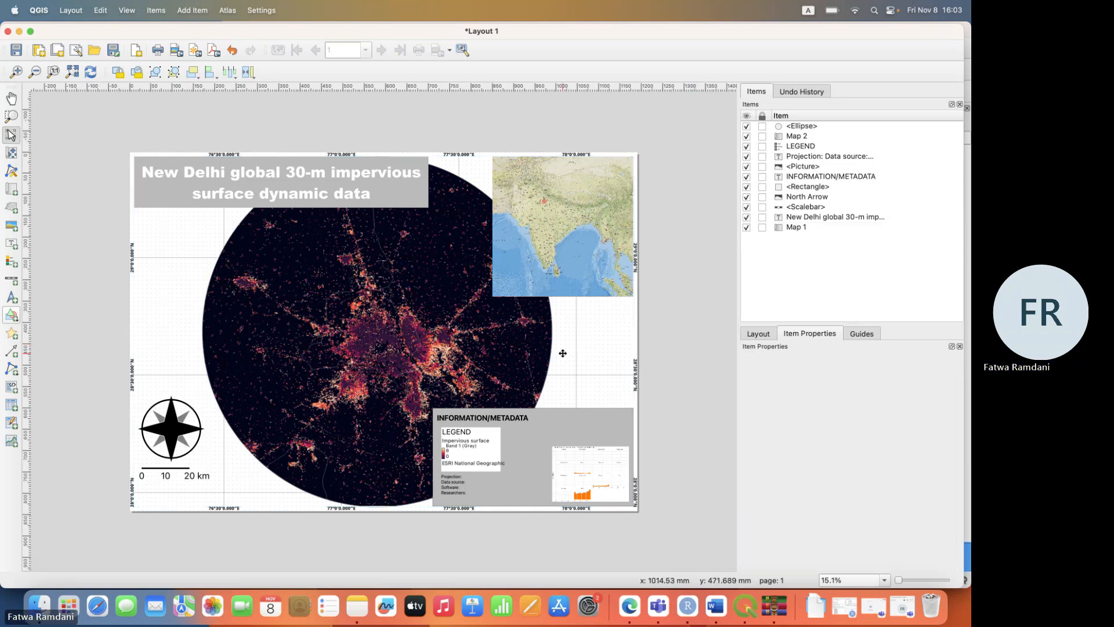
Examine Map 1's frame settings, including the color and join style options.
click(563, 354)
drag(960, 428, 963, 510)
click(752, 466)
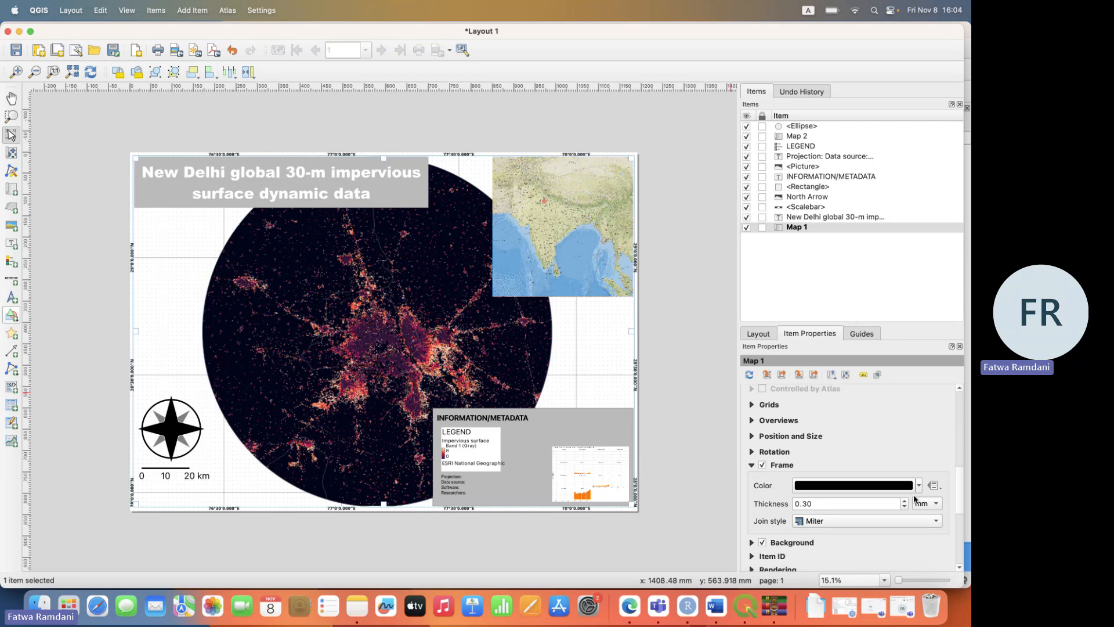
click(936, 520)
click(936, 520)
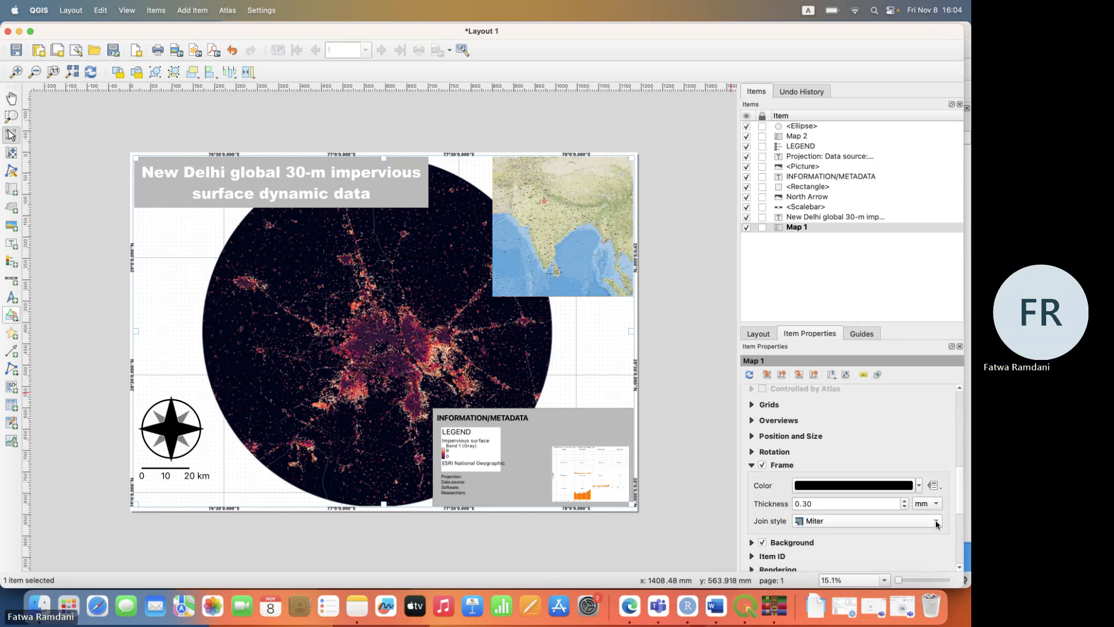
click(922, 489)
click(924, 464)
mouse_move(961, 481)
mouse_down()
mouse_move(961, 521)
mouse_move(967, 405)
mouse_move(962, 473)
mouse_up()
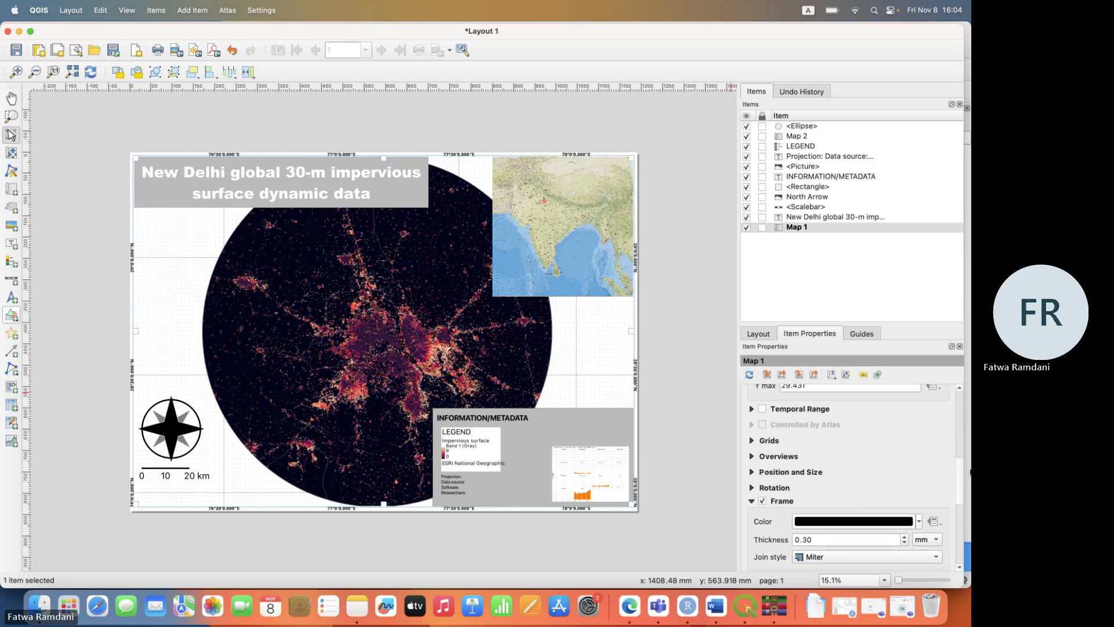
Set the frame style of Map 1's Grid 1 to Zebra.
click(753, 442)
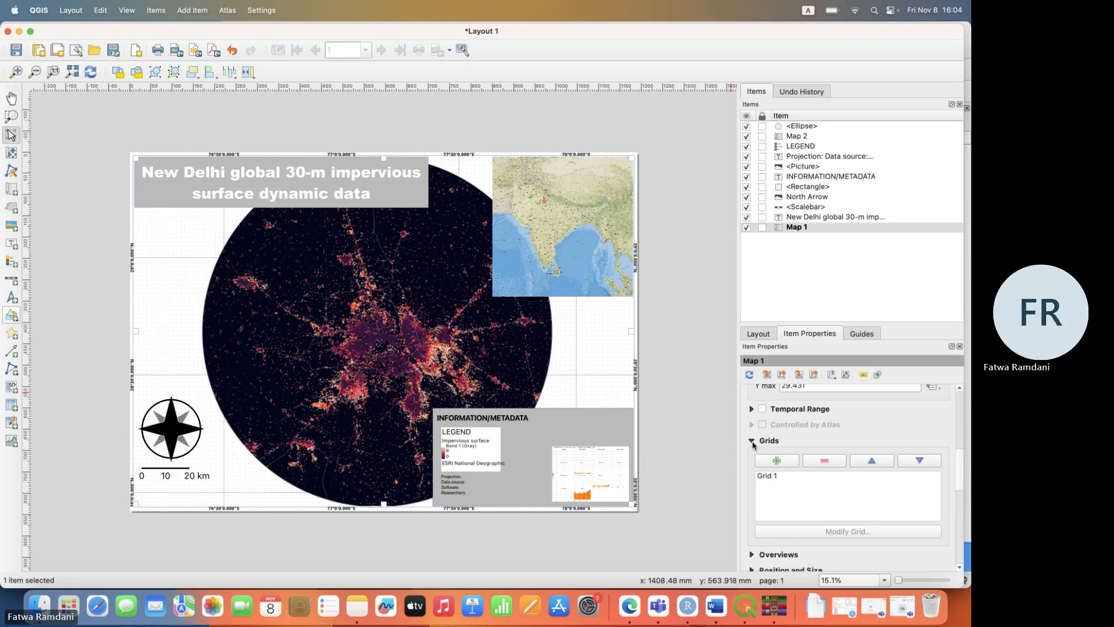
click(775, 474)
click(819, 532)
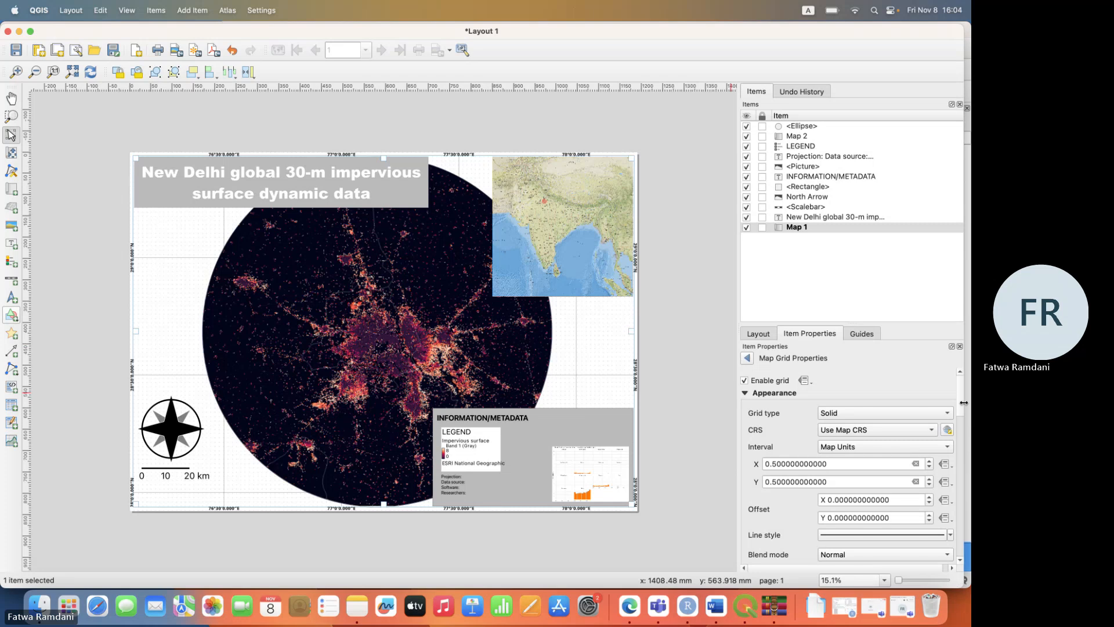
drag(961, 398, 961, 430)
click(946, 421)
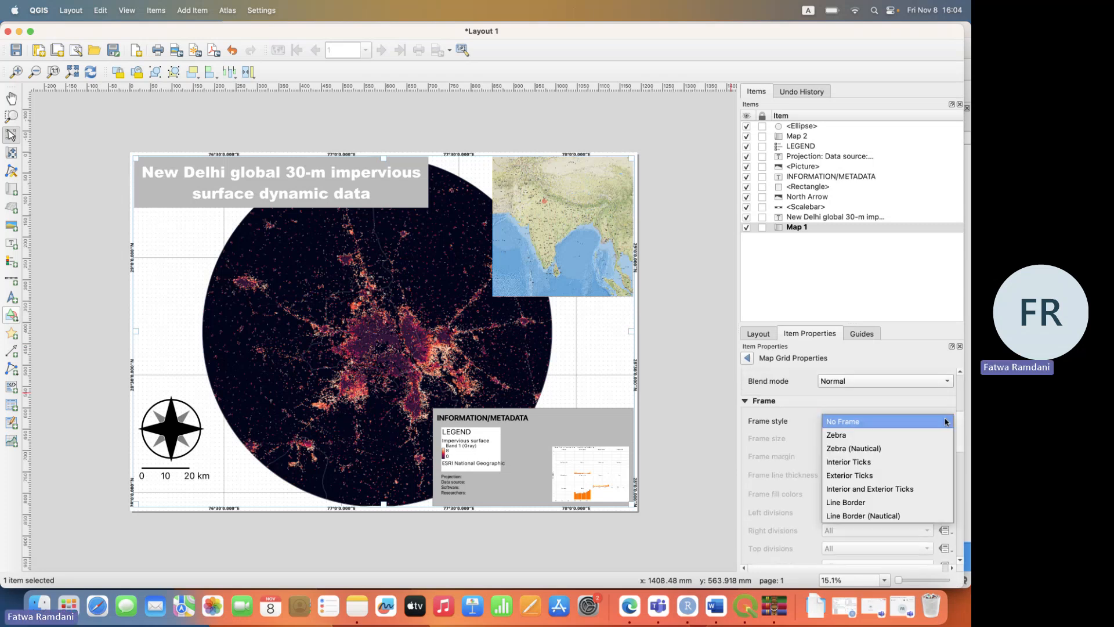
click(900, 434)
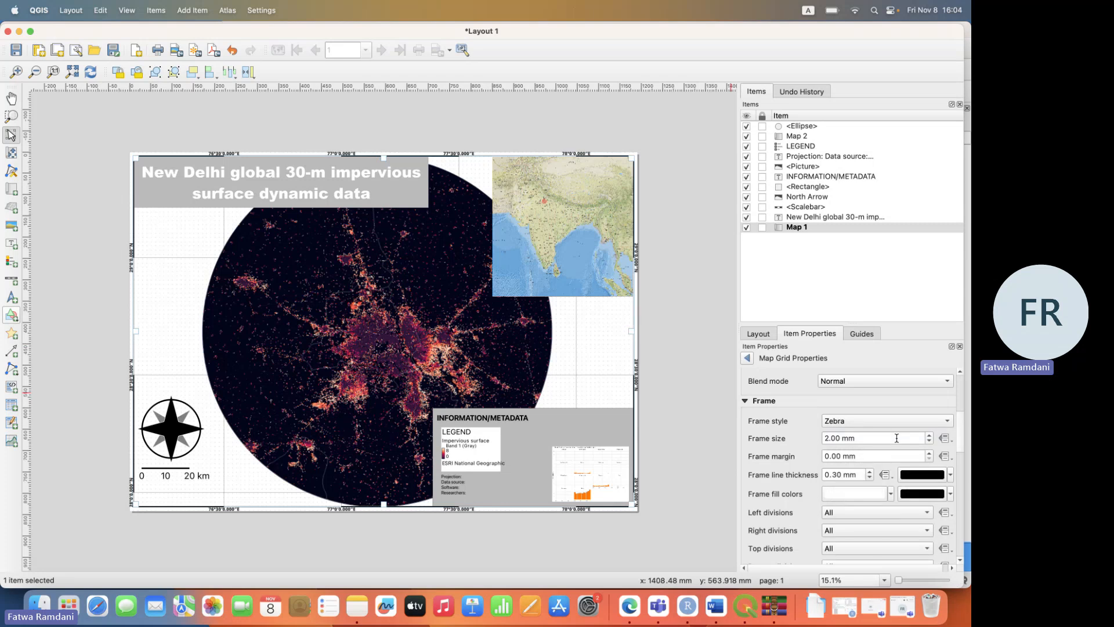
Try the Interior and Exterior Ticks frame style on Map 1's Grid 1 and switch back to Zebra.
click(900, 419)
click(889, 434)
click(904, 429)
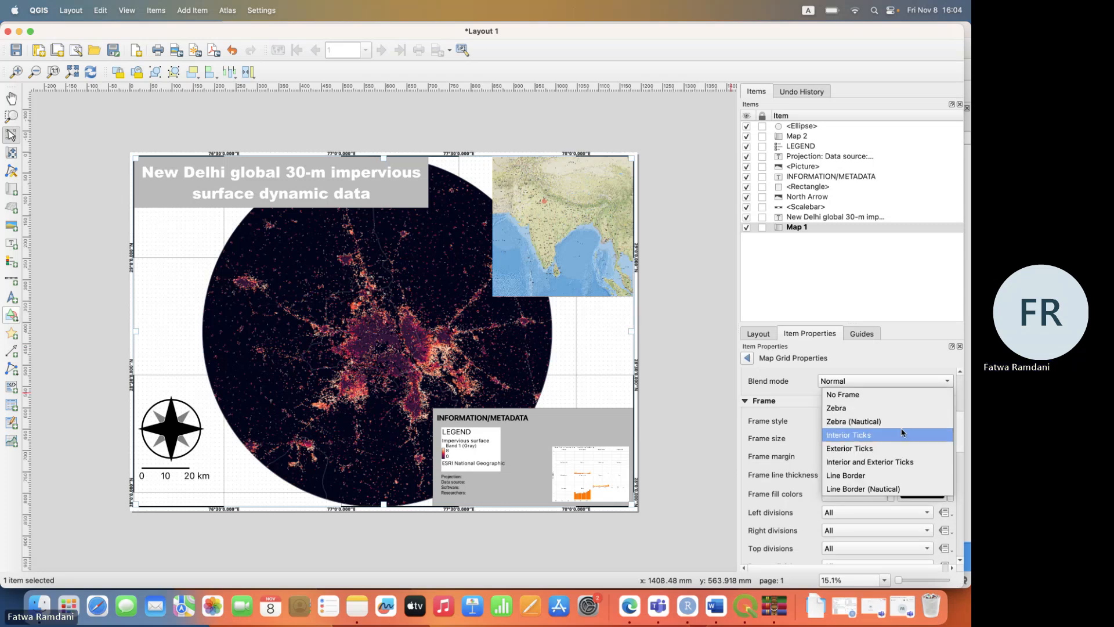
click(897, 467)
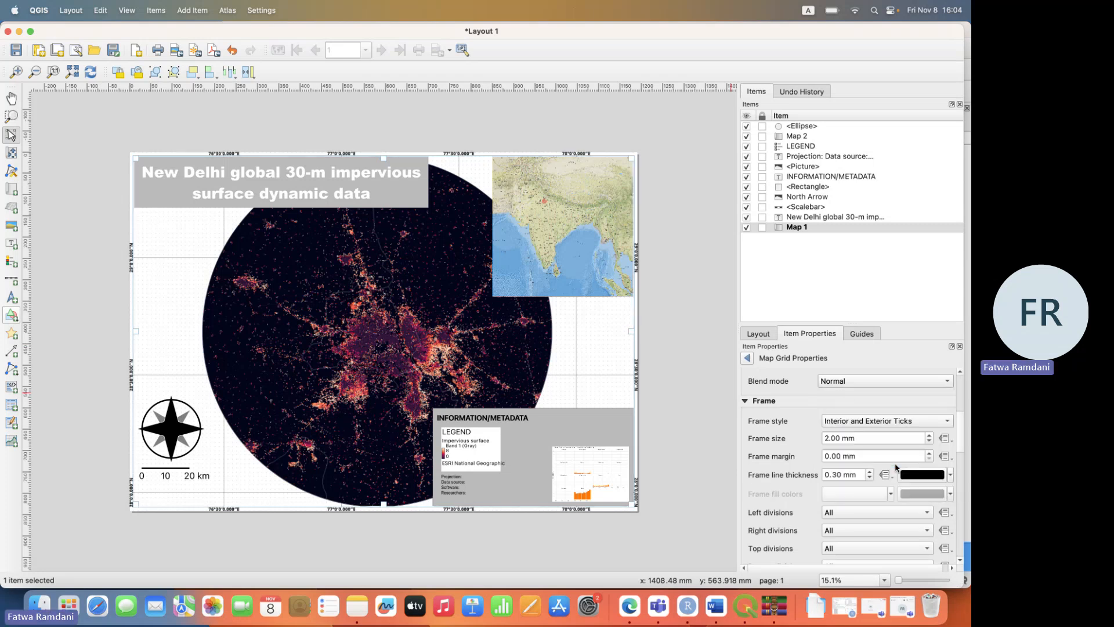
click(903, 428)
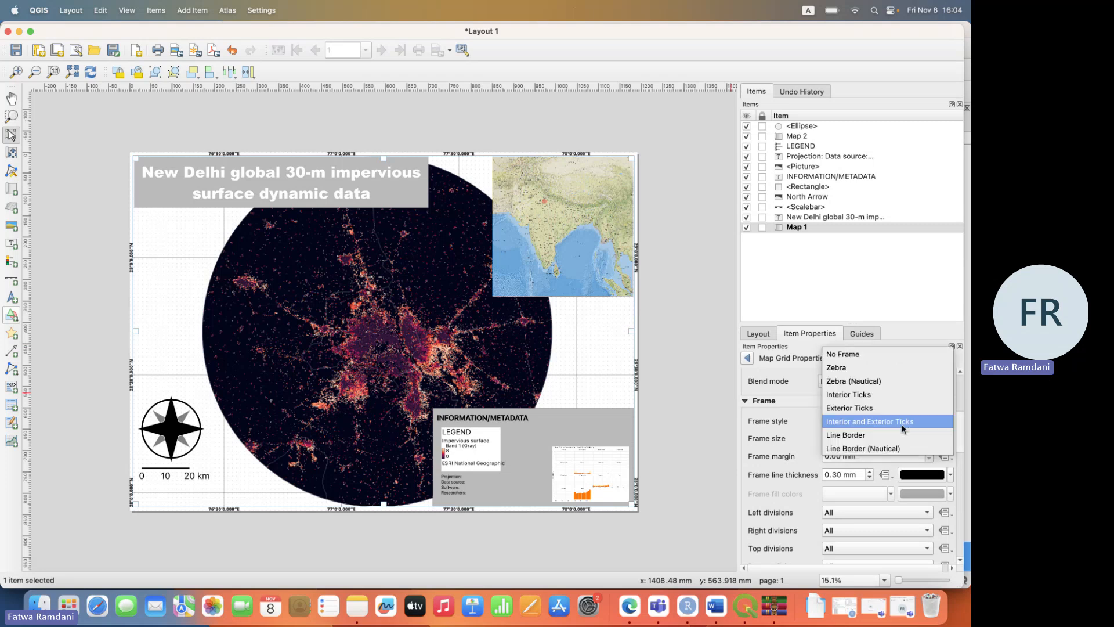
click(867, 369)
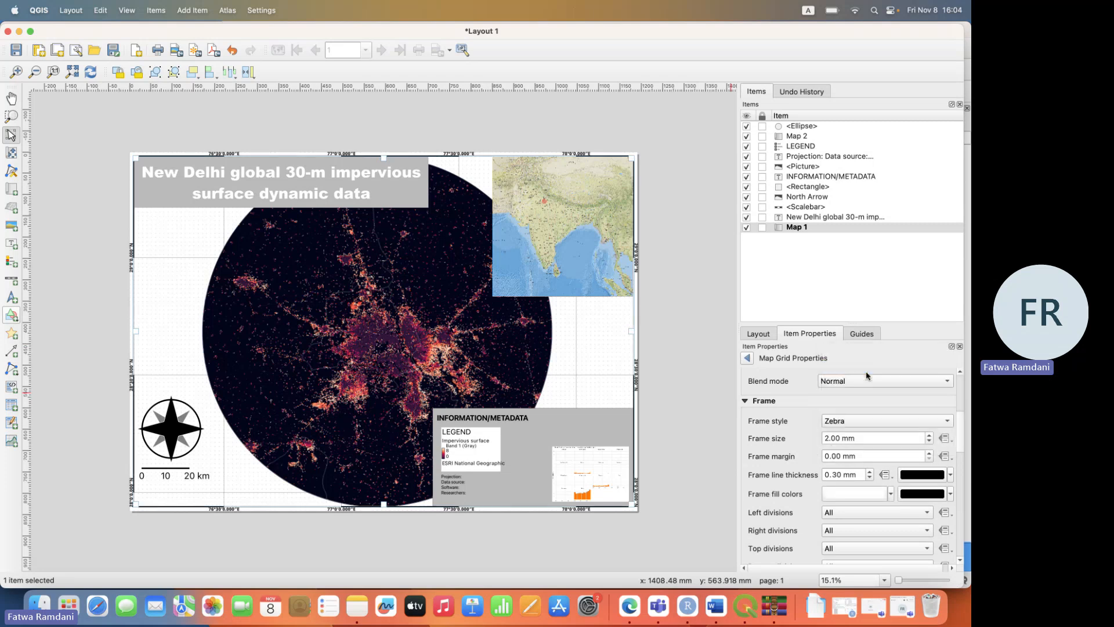
click(716, 347)
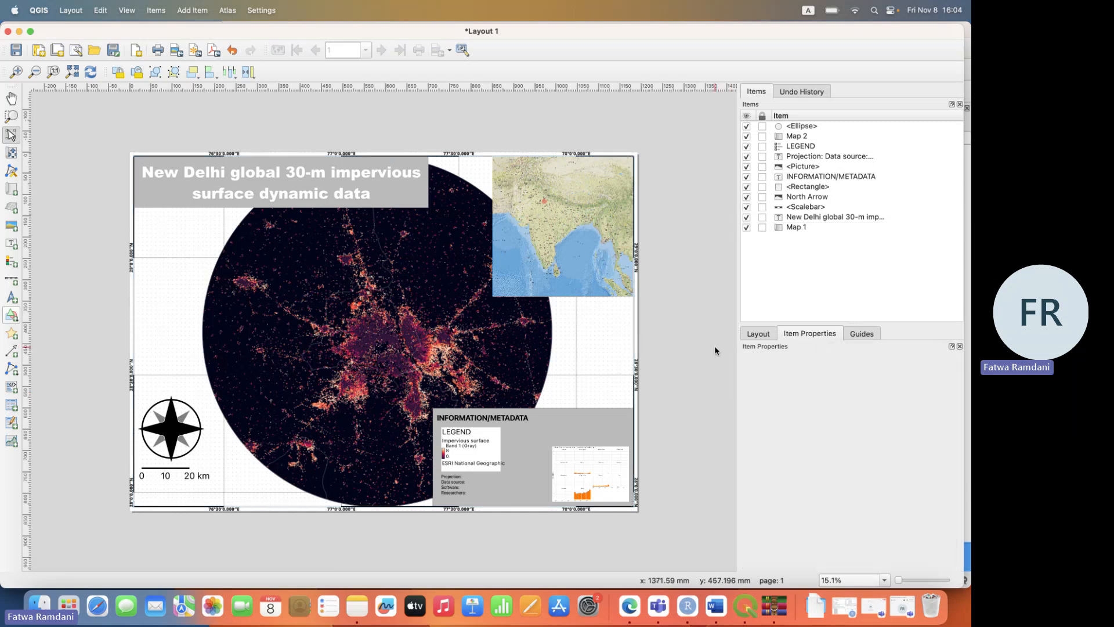
Enable the frame around the India overview map, Map 2, with a thickness of 1 mm.
click(540, 243)
click(573, 206)
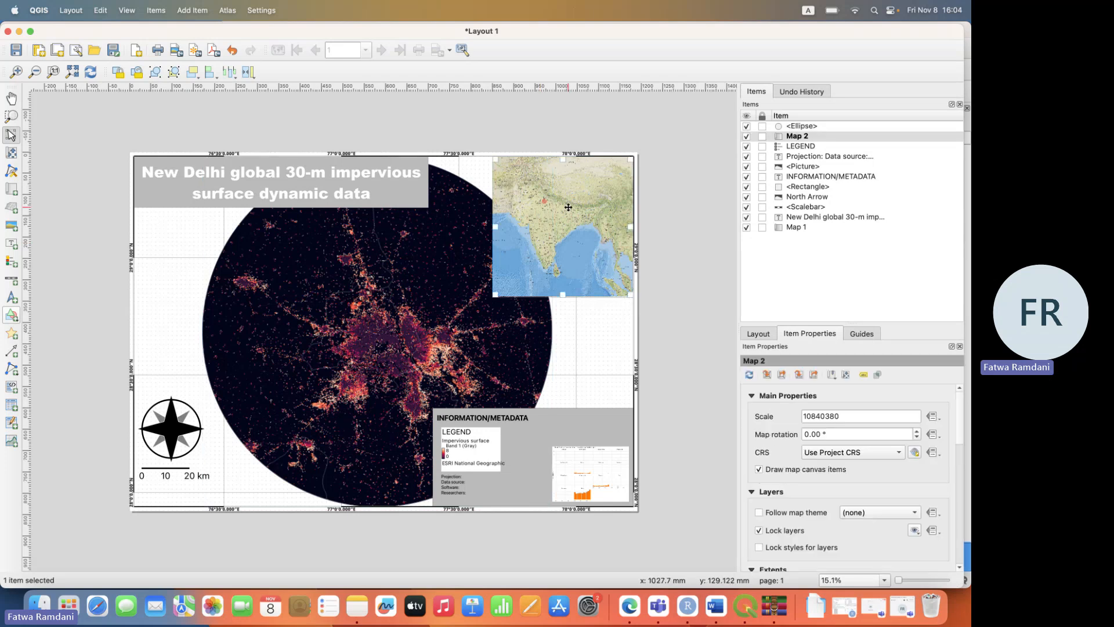
scroll(940, 464, down, 10)
click(763, 499)
drag(863, 541, 747, 540)
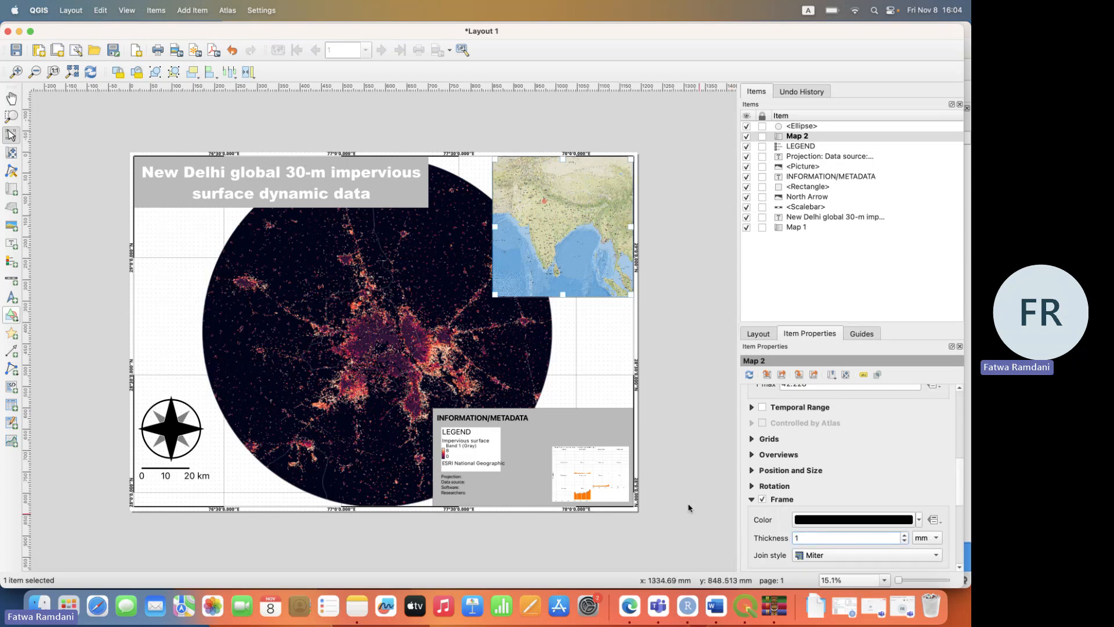
click(686, 458)
Set the frame thickness of the India overview map, Map 2, to 5 mm.
click(797, 136)
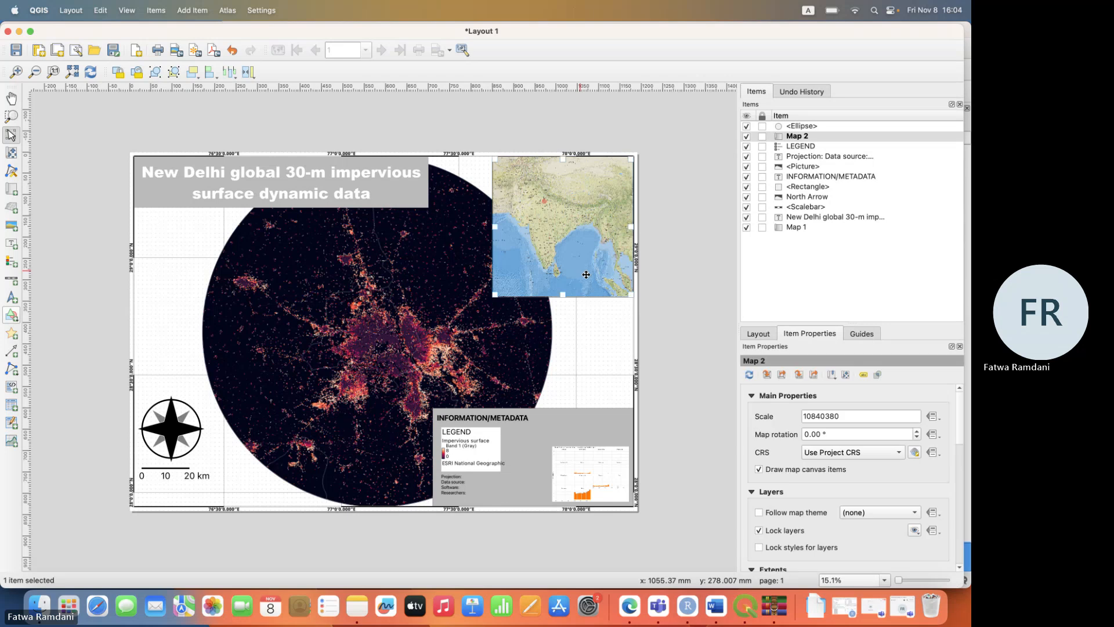
scroll(858, 557, down, 10)
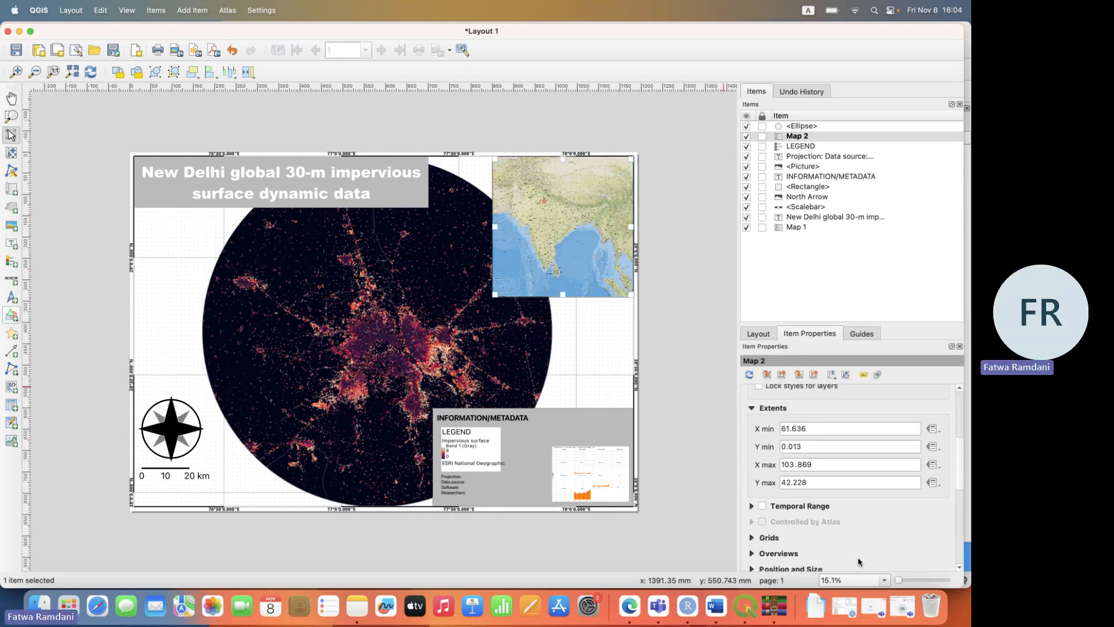
scroll(859, 549, down, 1)
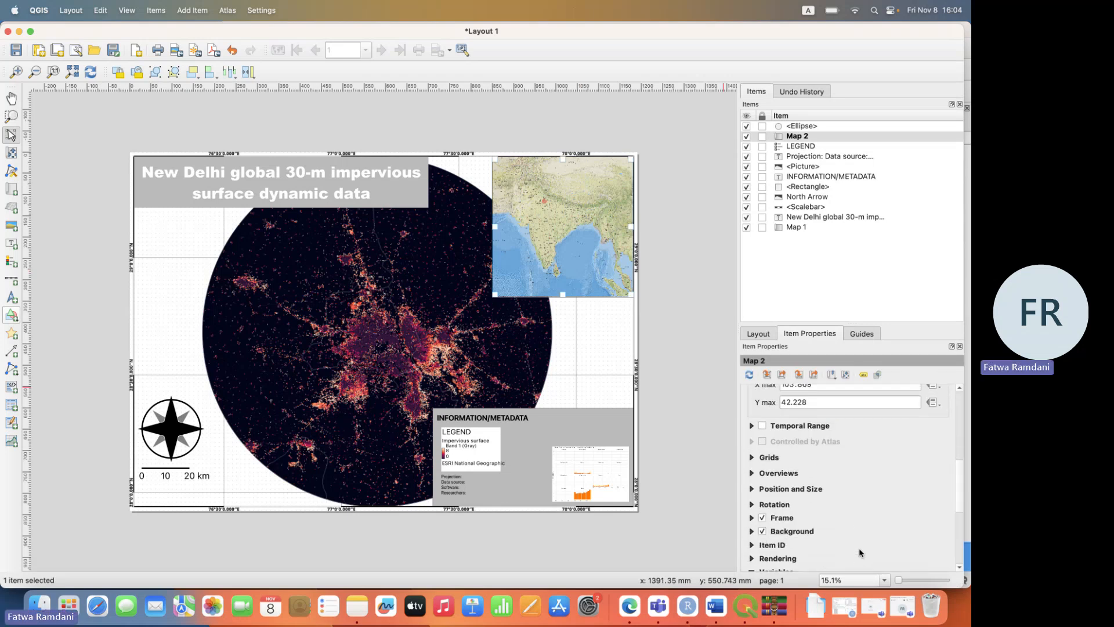
click(752, 518)
drag(856, 555, 774, 553)
text(5)
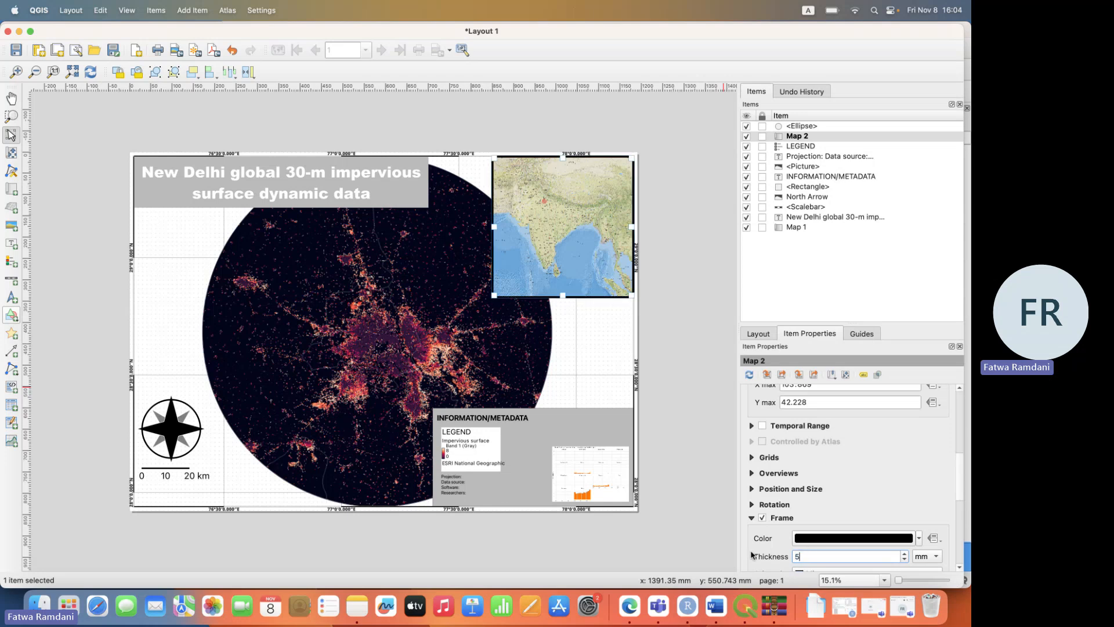
click(658, 406)
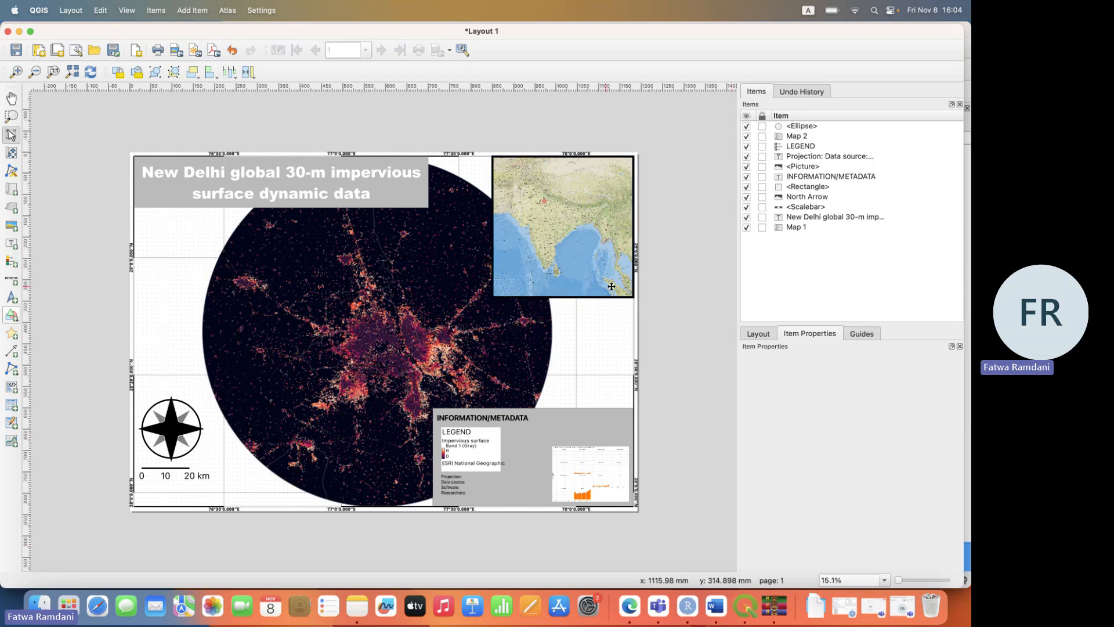
click(616, 434)
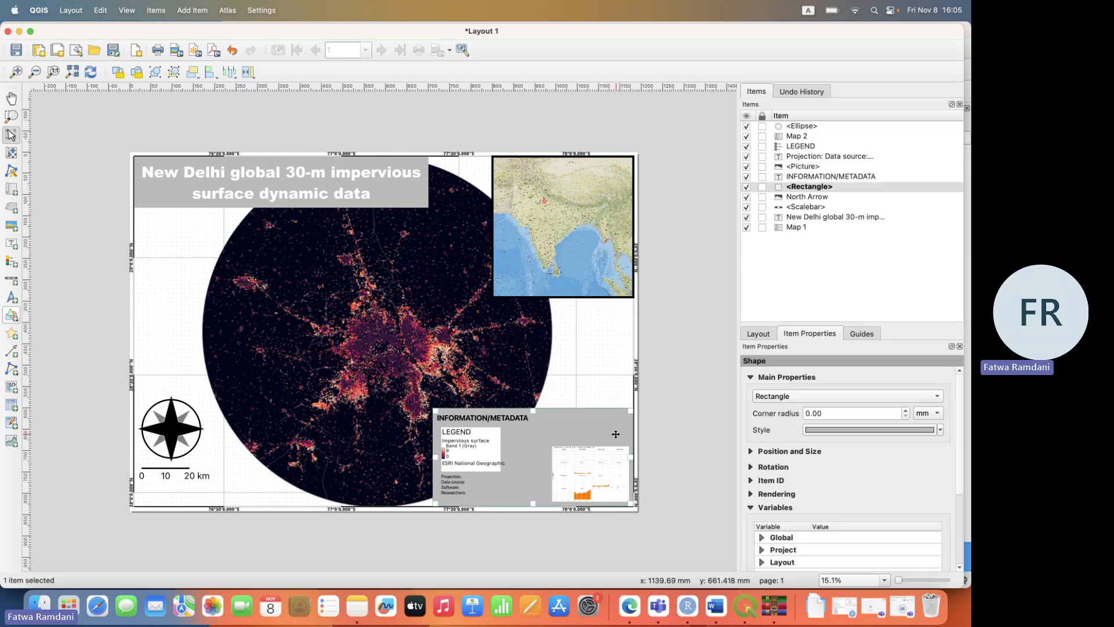
click(694, 415)
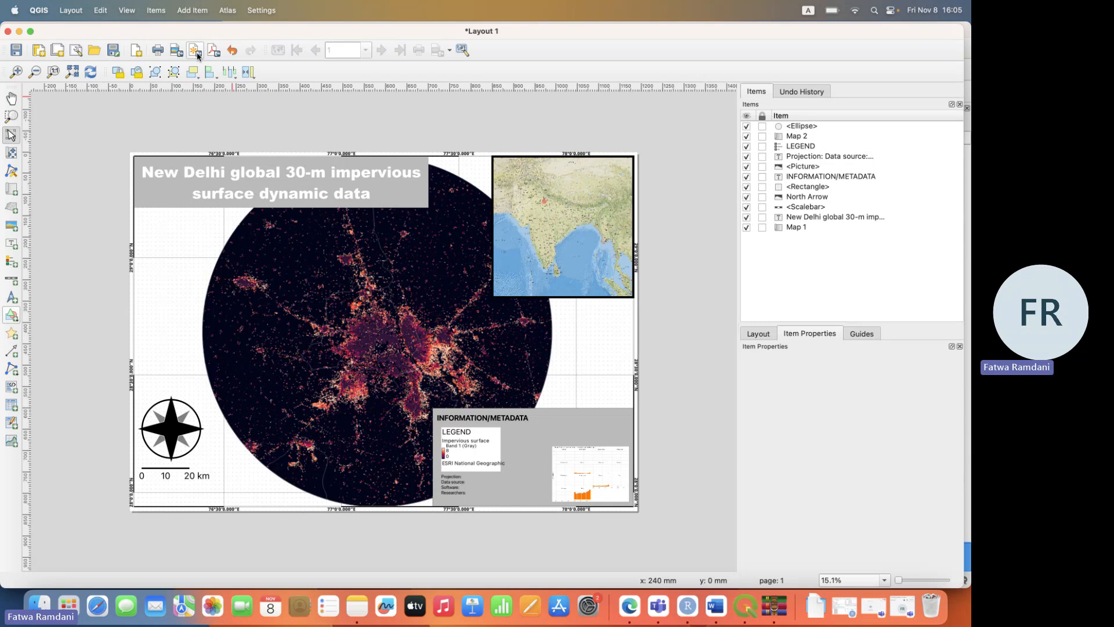
Export the layout as a PDF named India_Impervious to the Documents folder, keeping the offered export options, and view the whole exported page.
click(216, 57)
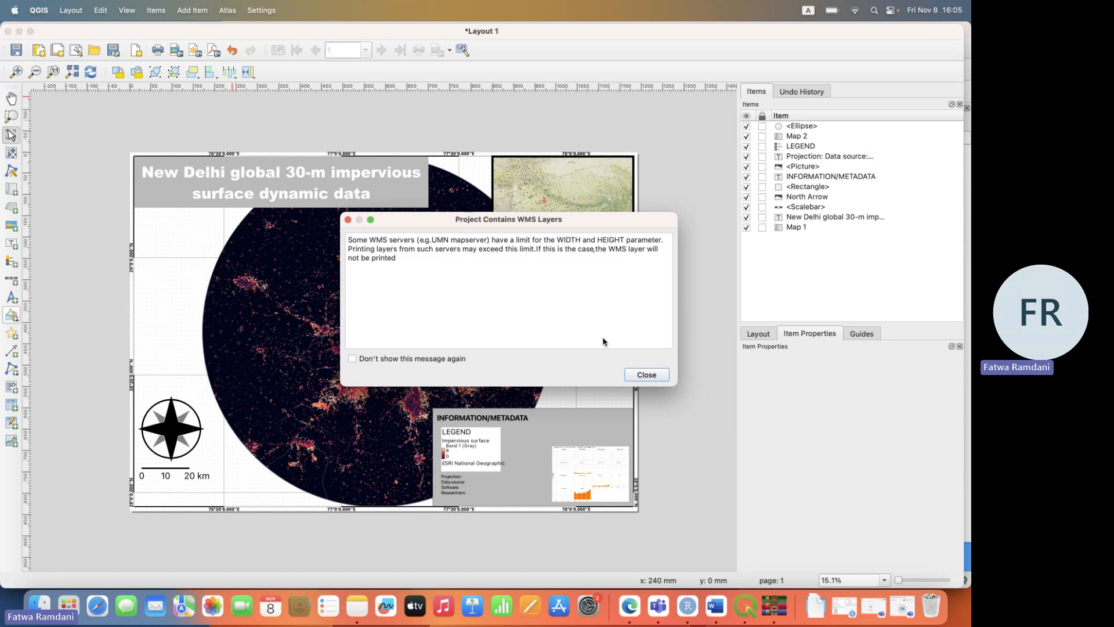
click(648, 376)
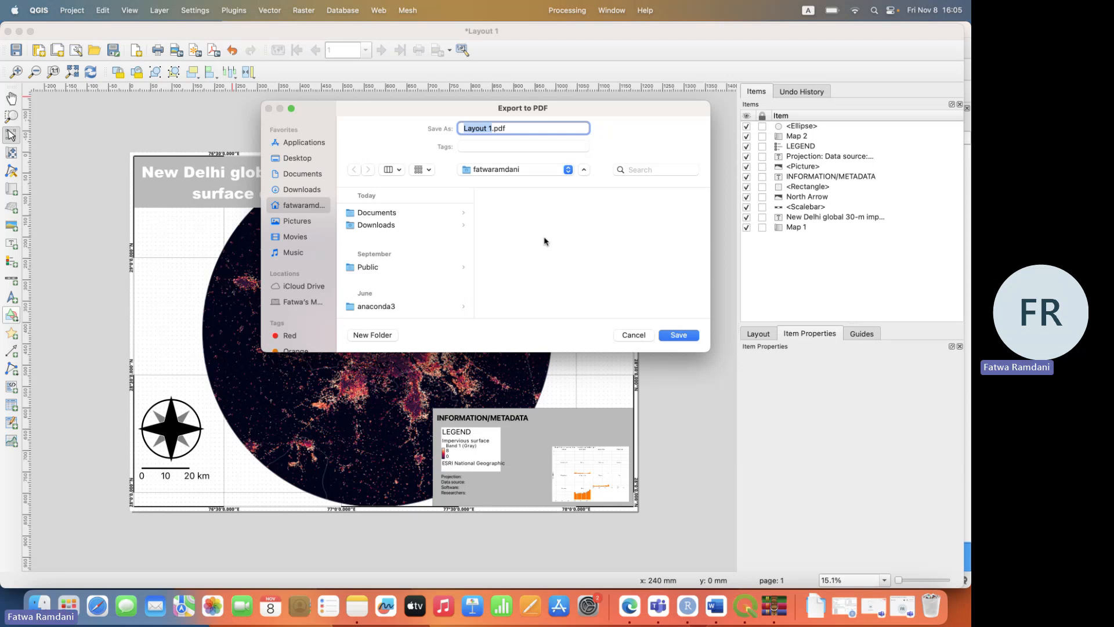
text(India)
text(_Impervi)
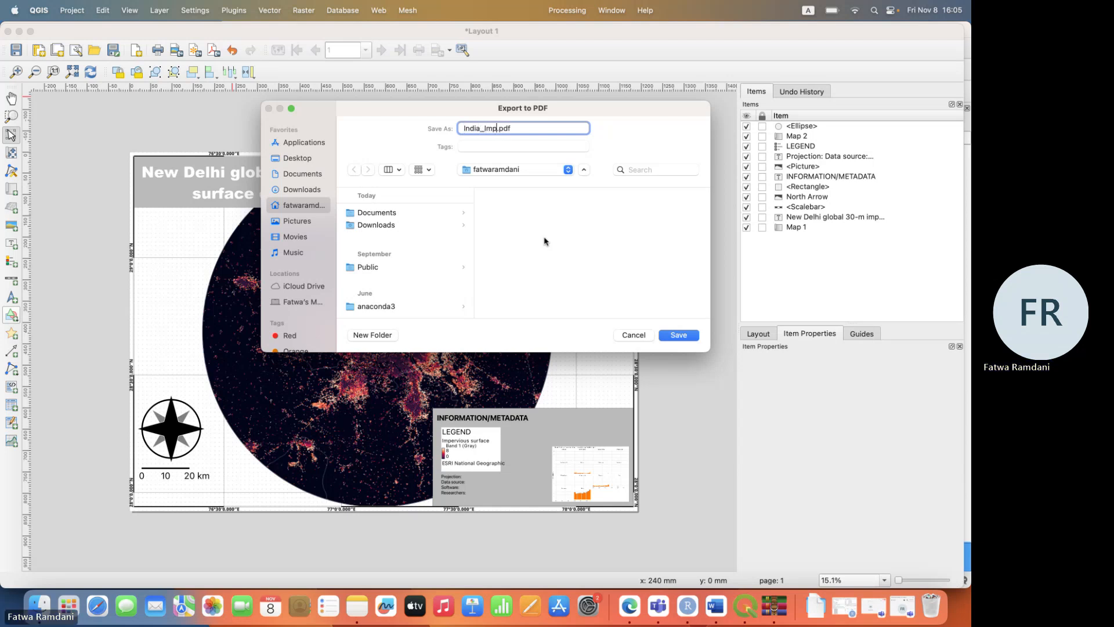
text(ous)
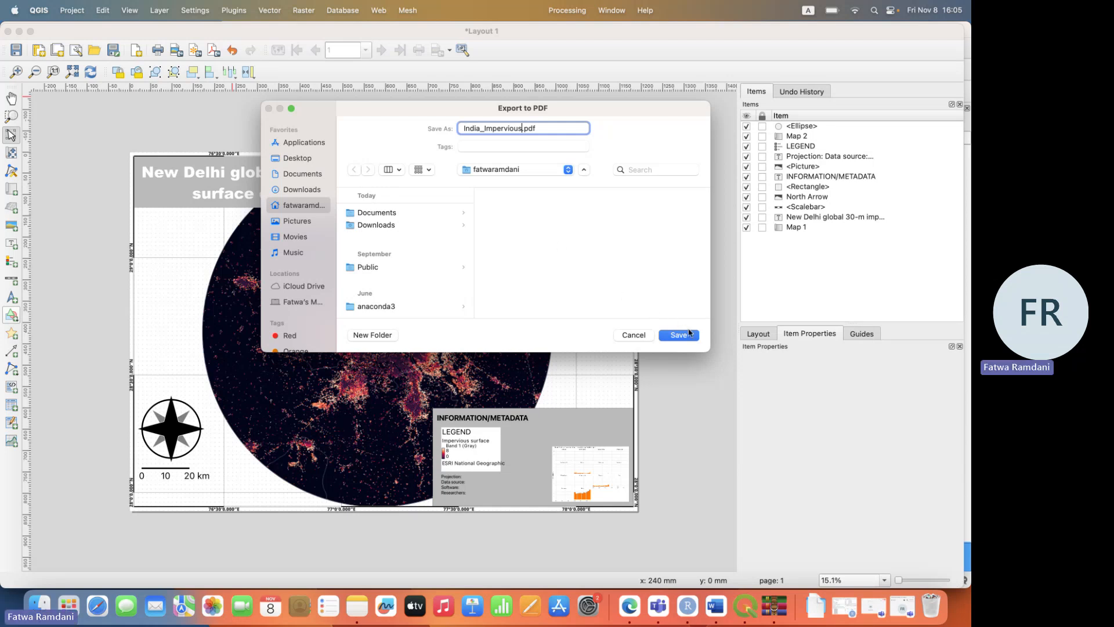
click(391, 213)
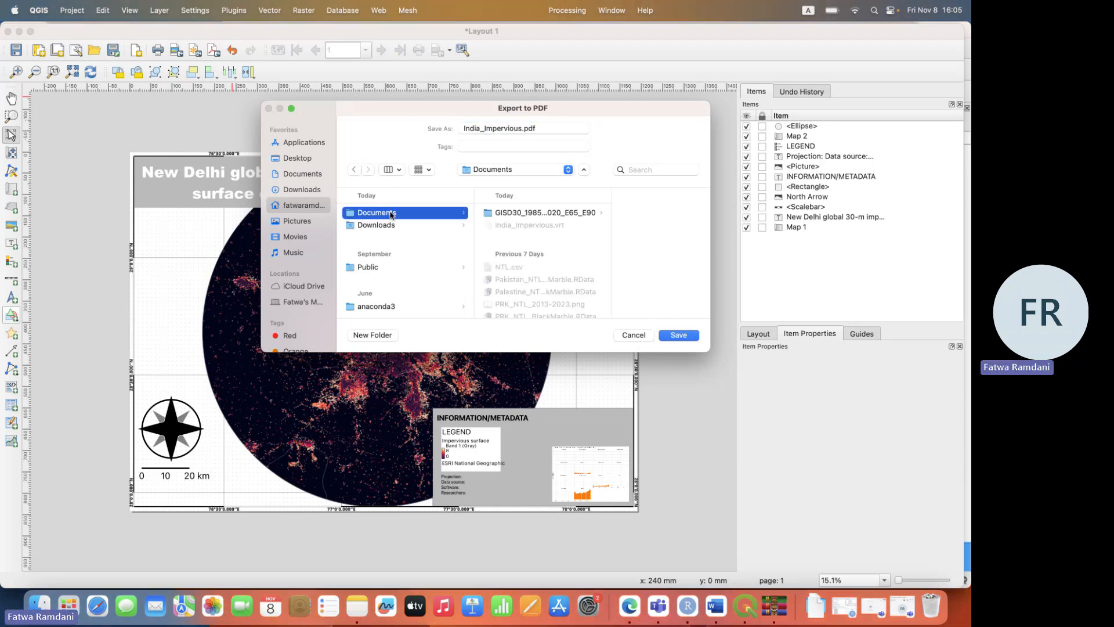
click(679, 335)
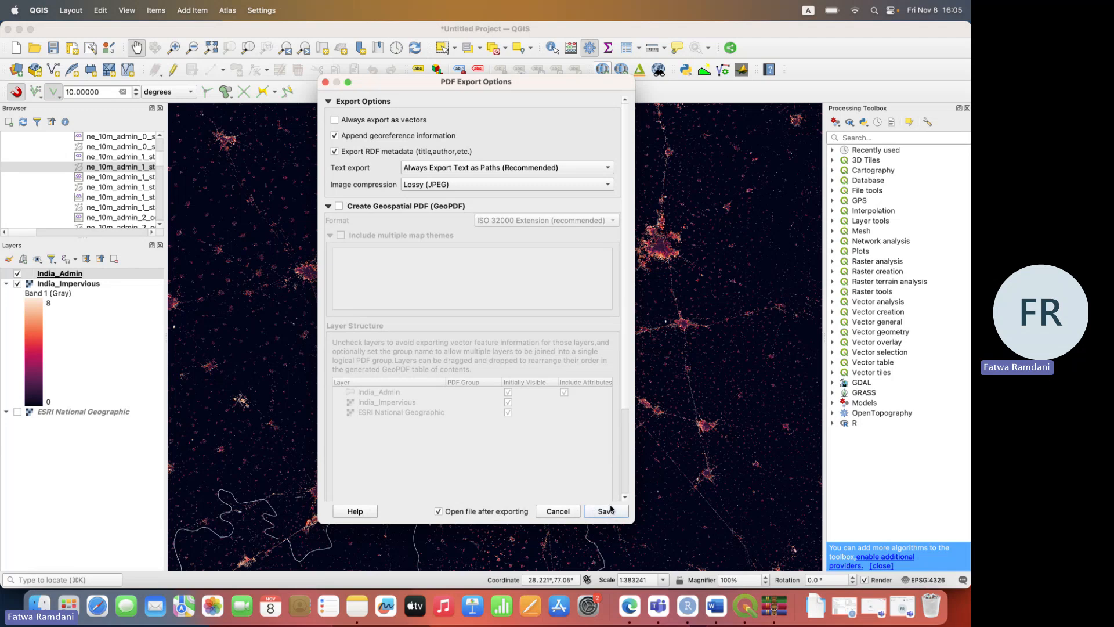
click(605, 511)
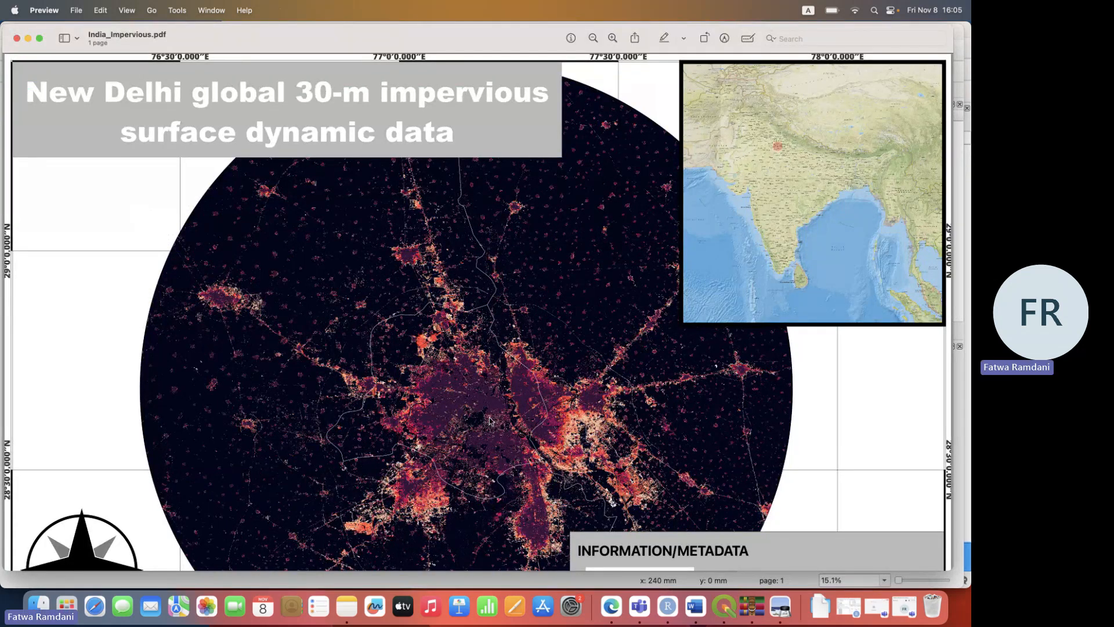
scroll(490, 422, up, 5)
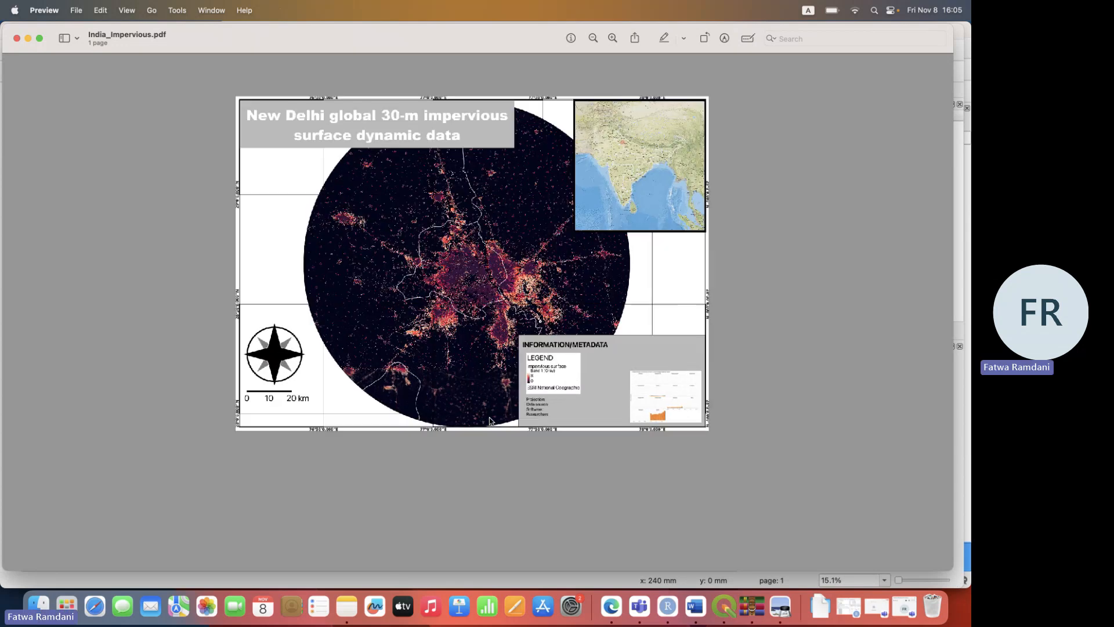